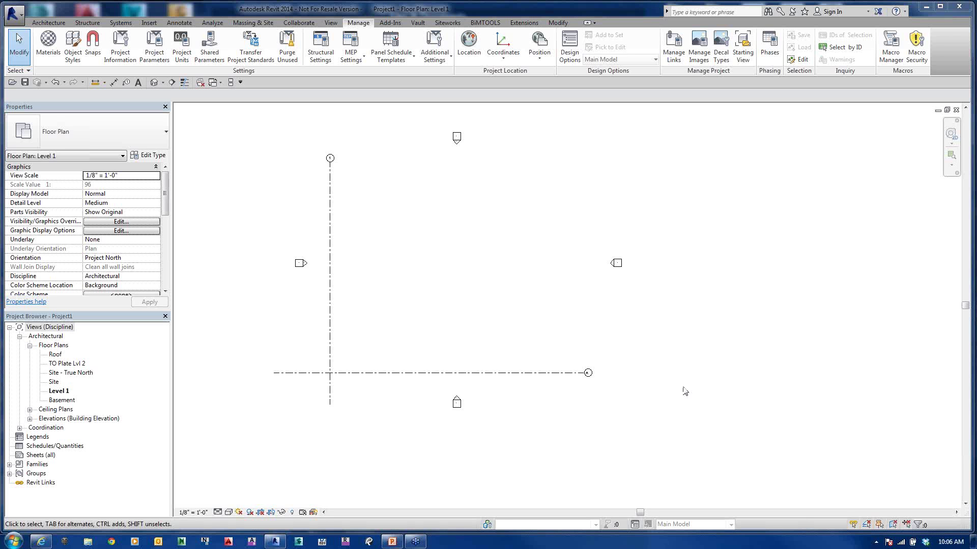
Step: Set the e-Pointer annotation pen to width 12 and blue, and test it with a freehand loop in the drawing area
{"action": "key", "text": "F9"}
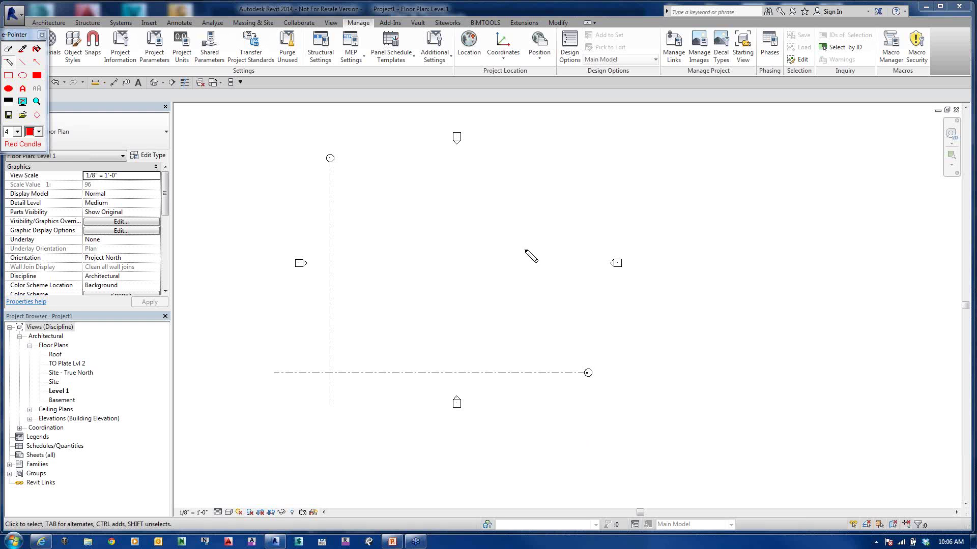
{"action": "mouse_move", "coordinate": [18, 35]}
{"action": "left_mouse_down"}
{"action": "mouse_move", "coordinate": [567, 253]}
{"action": "mouse_move", "coordinate": [679, 262]}
{"action": "left_mouse_up"}
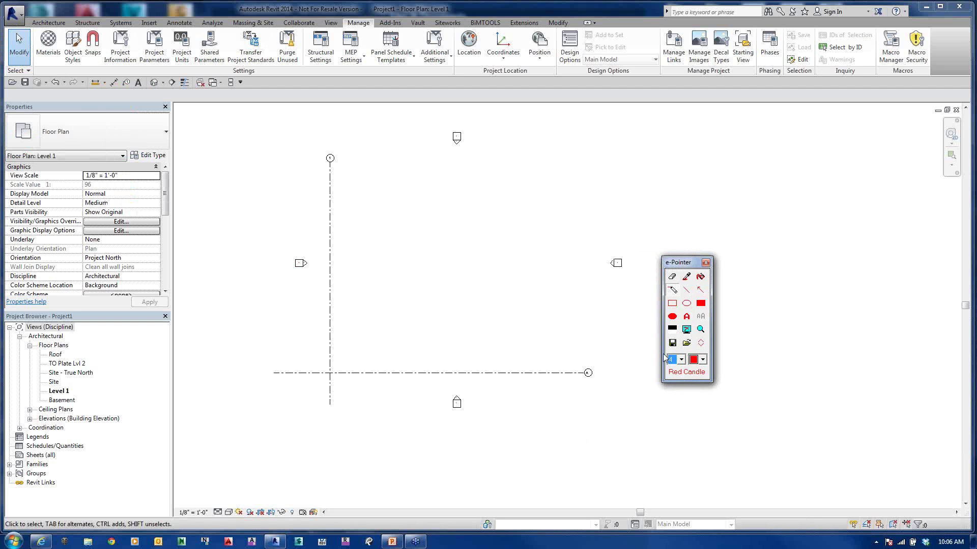
{"action": "left_click", "coordinate": [681, 360]}
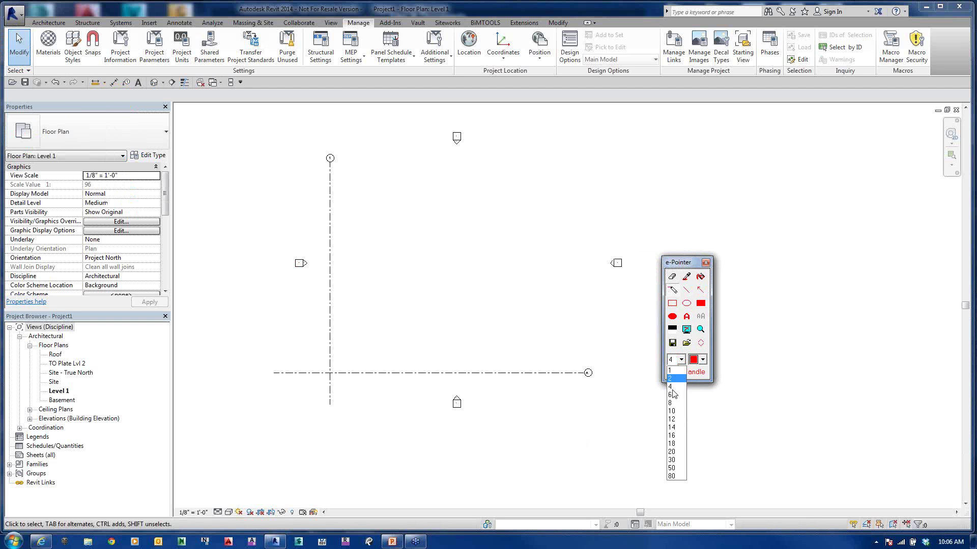
{"action": "left_click", "coordinate": [672, 421]}
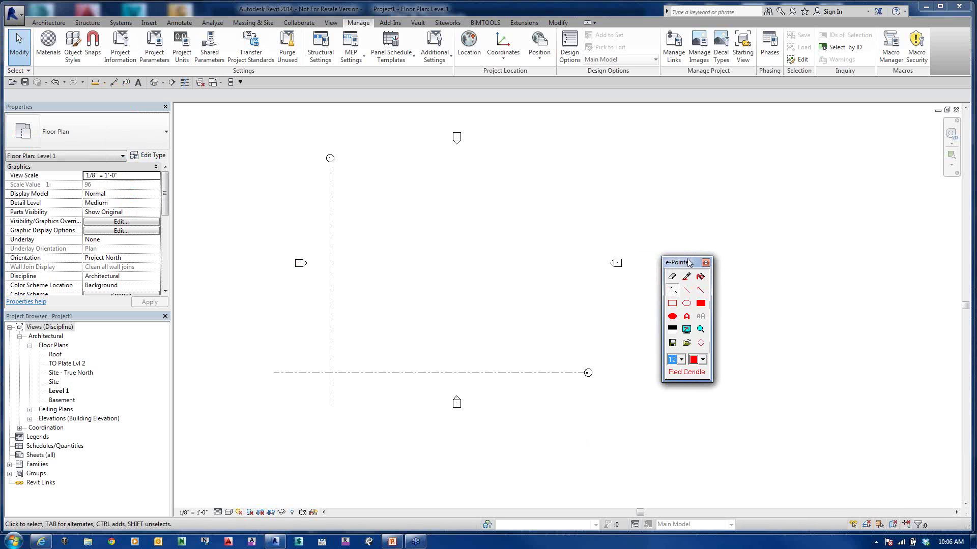
{"action": "left_click_drag", "start_coordinate": [687, 261], "coordinate": [933, 382]}
{"action": "left_click", "coordinate": [948, 481]}
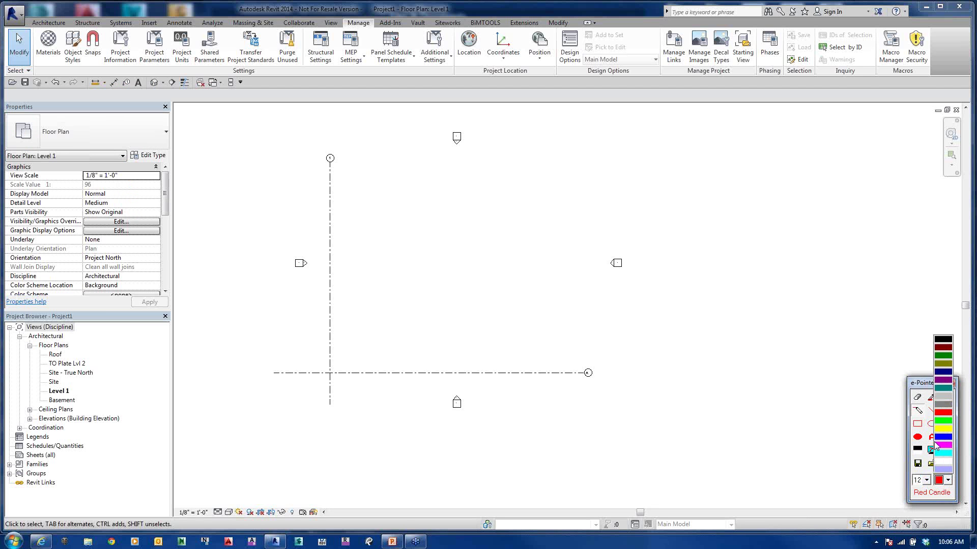
{"action": "left_click", "coordinate": [944, 436]}
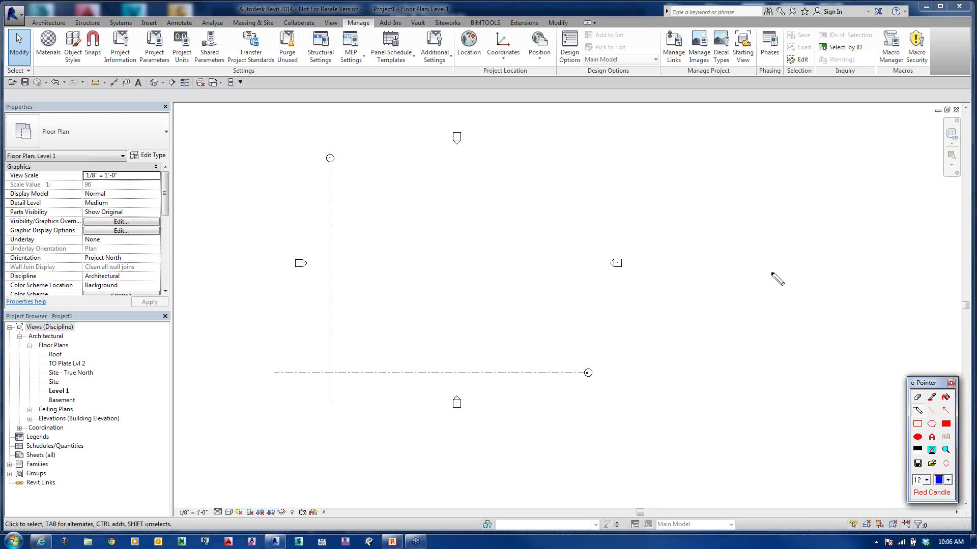
{"action": "left_click_drag", "start_coordinate": [707, 213], "coordinate": [677, 218]}
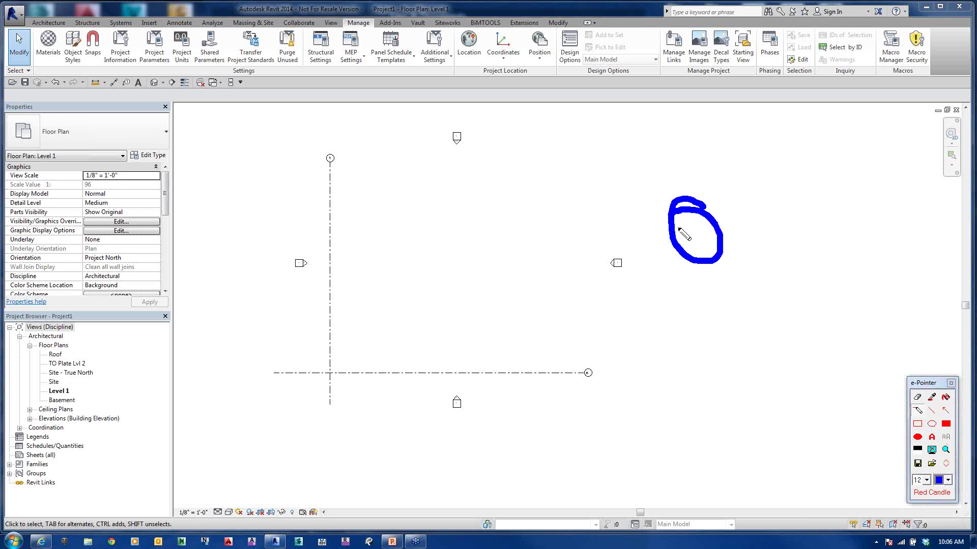
{"action": "key", "text": "Escape"}
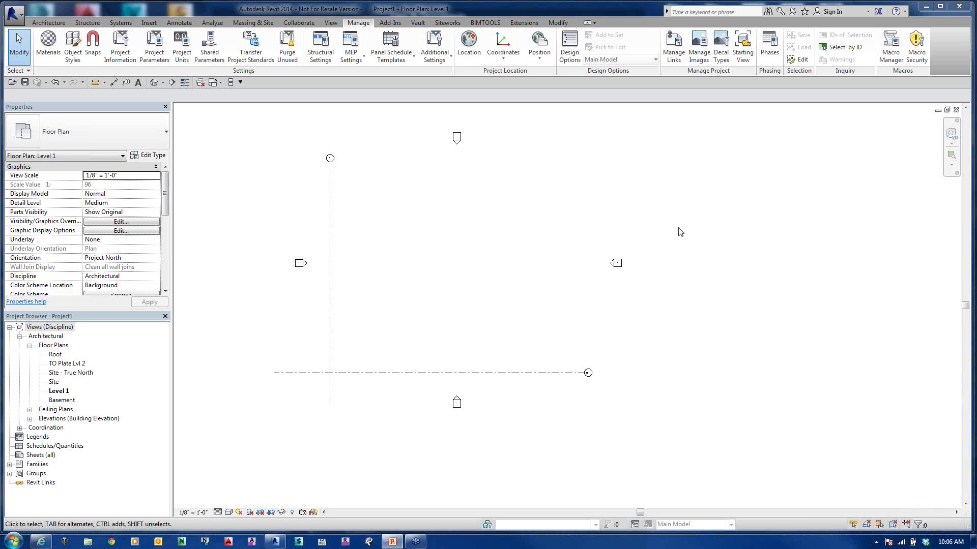
Step: Circle the ribbon, options bar, Properties palette and status bar prompt with blue annotation ellipses, and clear the markup
{"action": "key", "text": "F2"}
{"action": "left_click", "coordinate": [930, 421]}
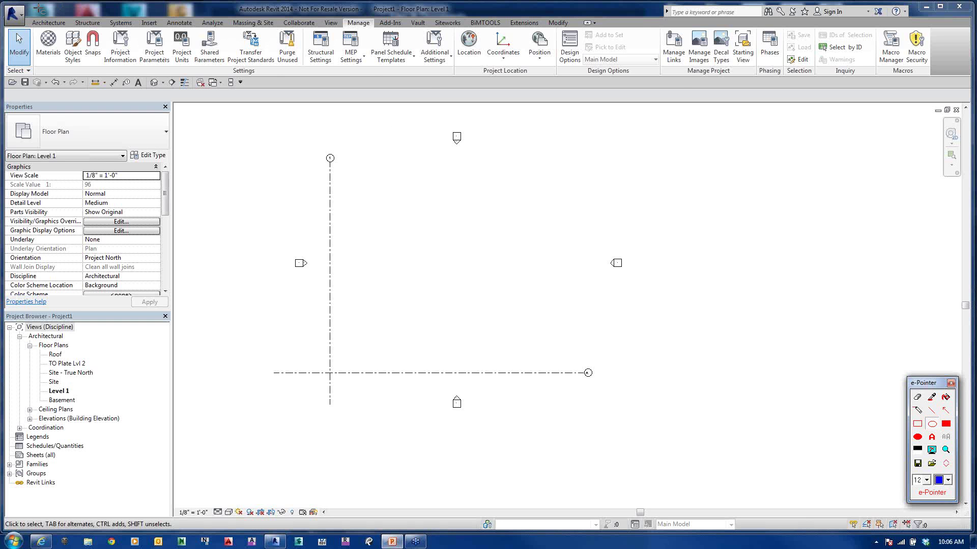
{"action": "left_click_drag", "start_coordinate": [35, 6], "coordinate": [895, 81]}
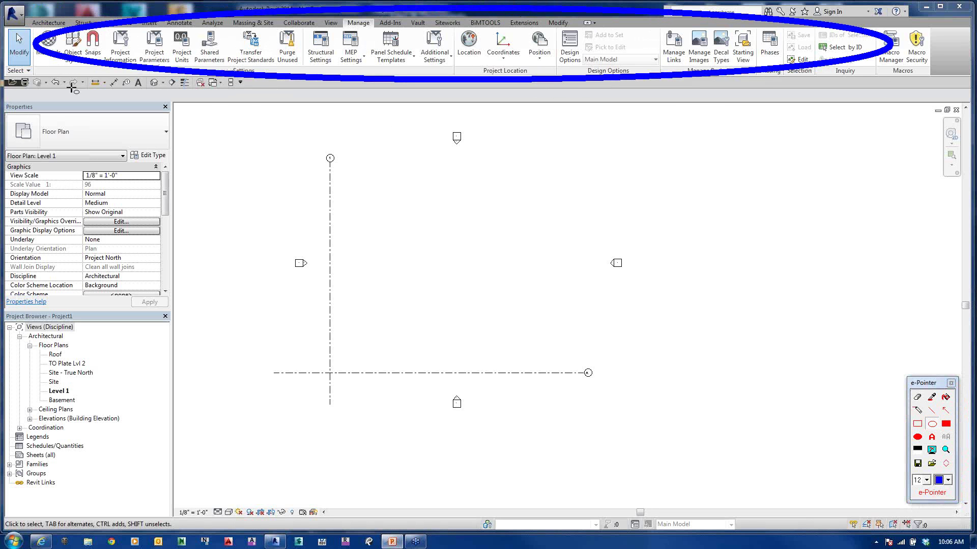
{"action": "left_click_drag", "start_coordinate": [73, 89], "coordinate": [823, 99]}
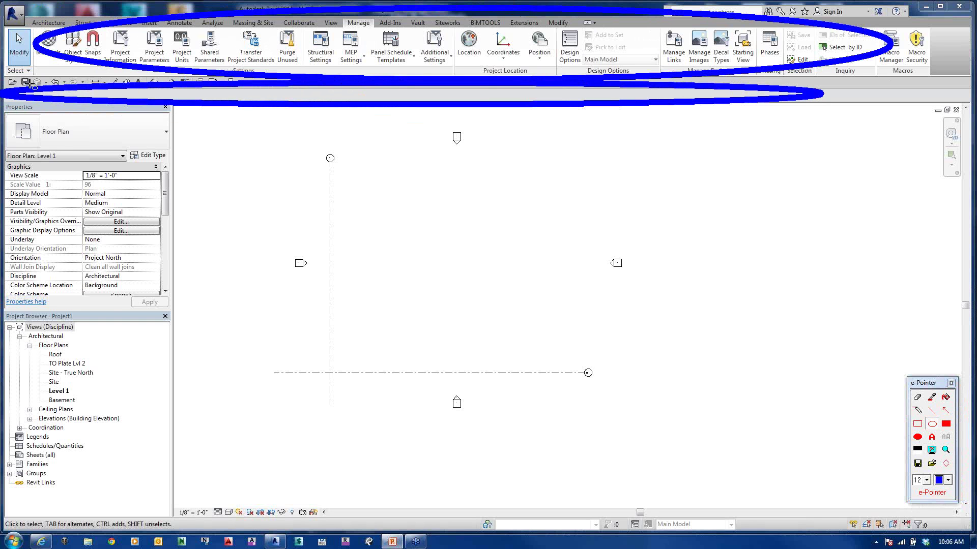
{"action": "left_click_drag", "start_coordinate": [6, 89], "coordinate": [174, 315]}
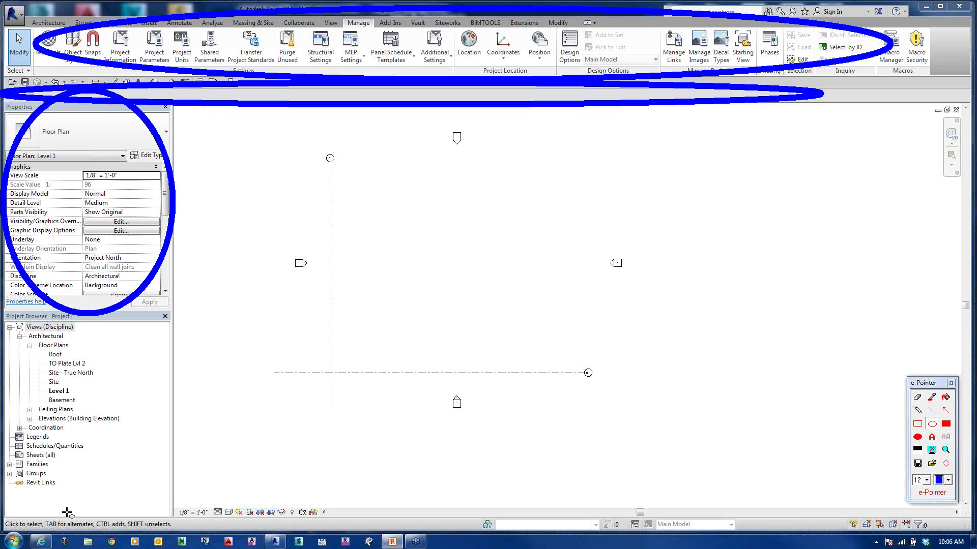
{"action": "left_click_drag", "start_coordinate": [6, 518], "coordinate": [200, 543]}
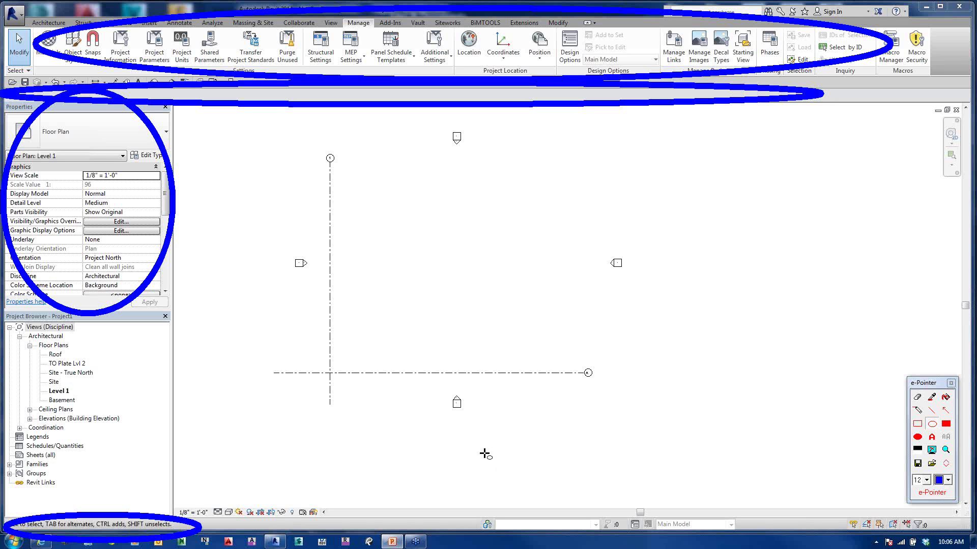
{"action": "right_click", "coordinate": [588, 487]}
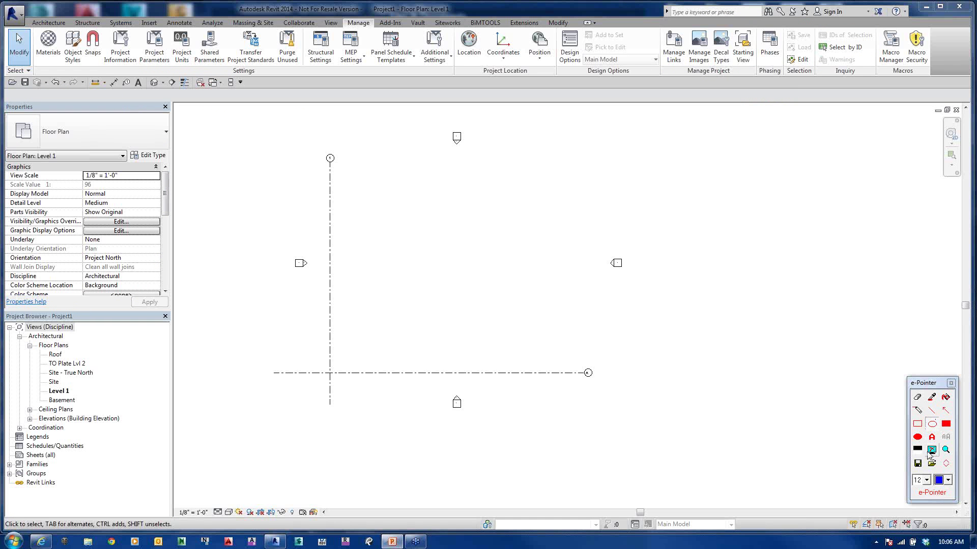
Step: Add the text annotation "sound is coming" in the drawing area
{"action": "left_click", "coordinate": [931, 437]}
{"action": "left_click", "coordinate": [637, 252]}
{"action": "type", "text": "sound is coming"}
Step: Check the recording devices in the Windows Sound settings
{"action": "left_click", "coordinate": [876, 542]}
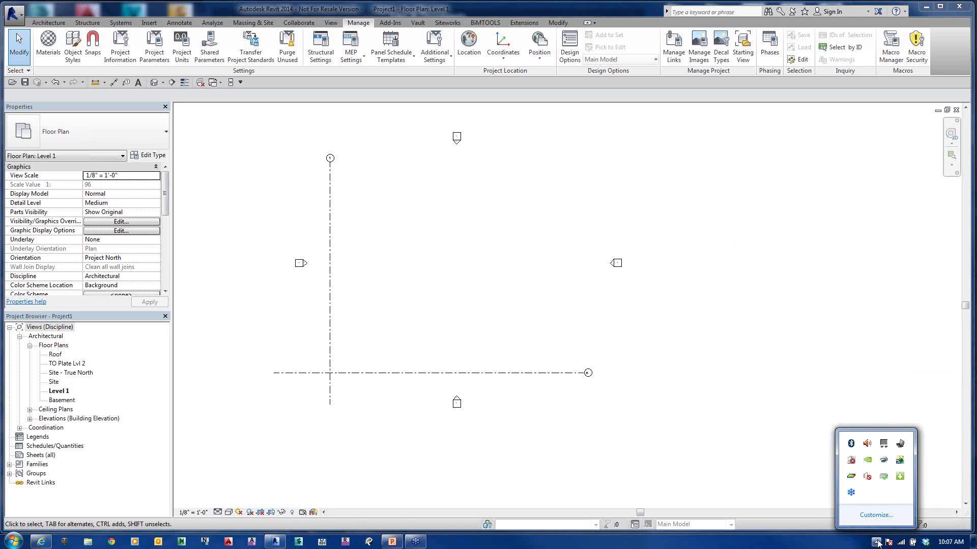
{"action": "right_click", "coordinate": [867, 476]}
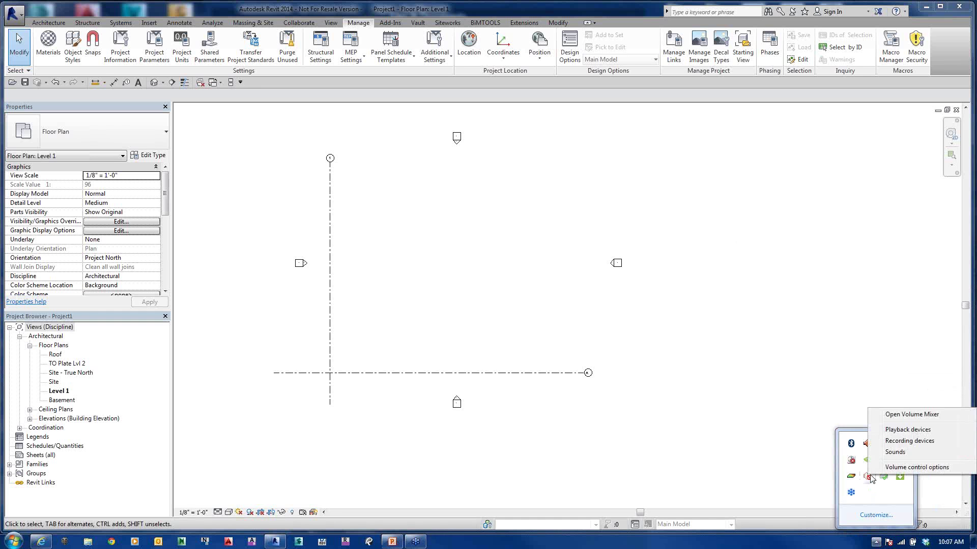
{"action": "left_click", "coordinate": [899, 441]}
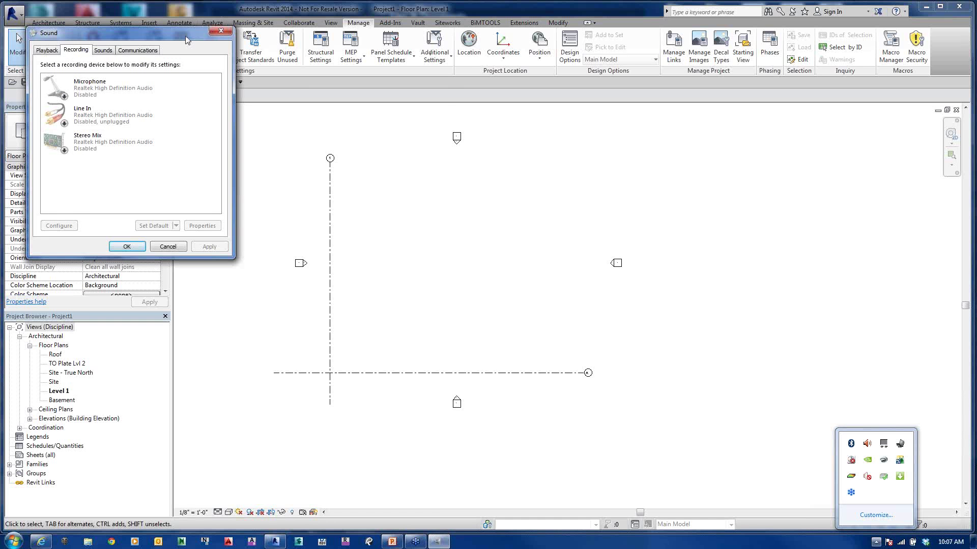
{"action": "key", "text": "Escape"}
{"action": "key", "text": "Escape"}
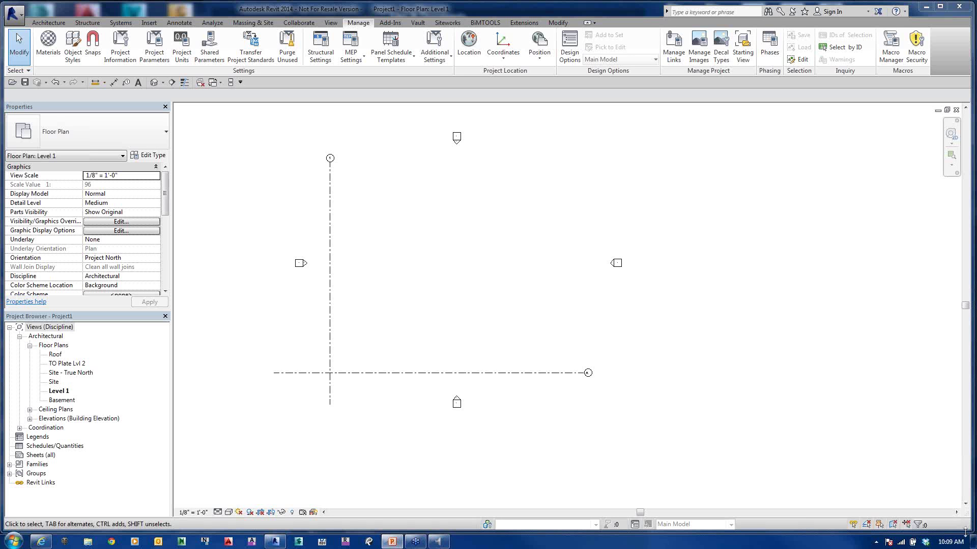
Step: Check the system volume options once more from the hidden notification icons
{"action": "right_click", "coordinate": [879, 542]}
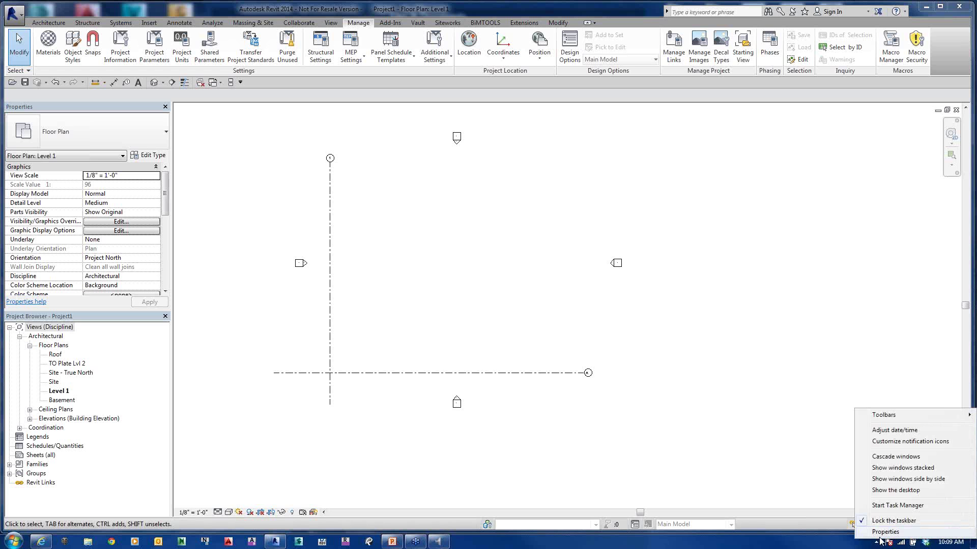
{"action": "left_click", "coordinate": [875, 542]}
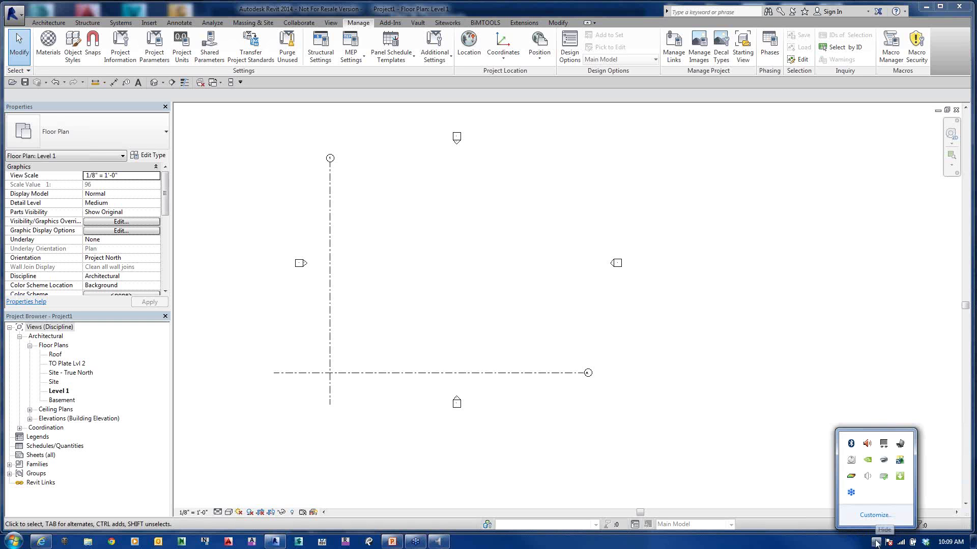
{"action": "right_click", "coordinate": [867, 481]}
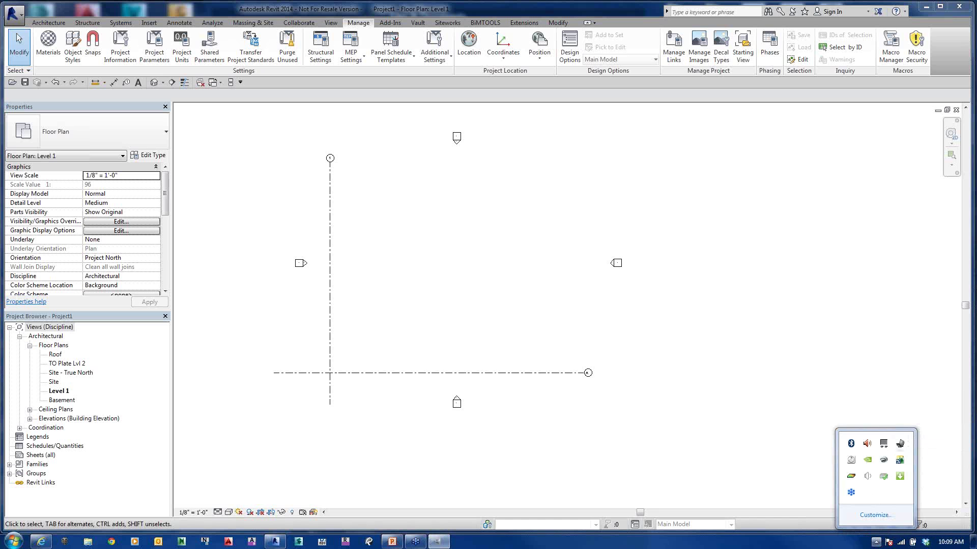
{"action": "key", "text": "Escape"}
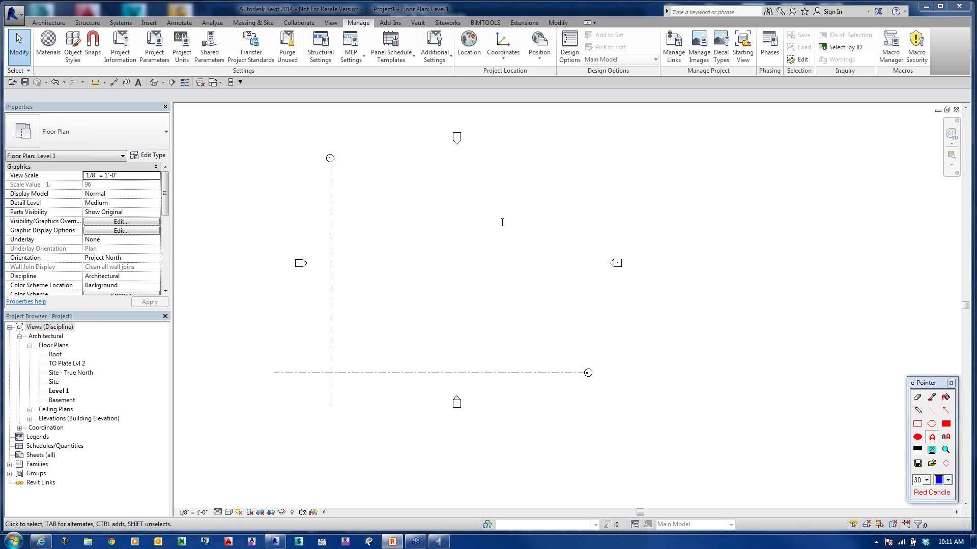
Step: Mark the ribbon and the options bar below it with blue, 12-wide annotation ellipses
{"action": "left_click", "coordinate": [931, 424]}
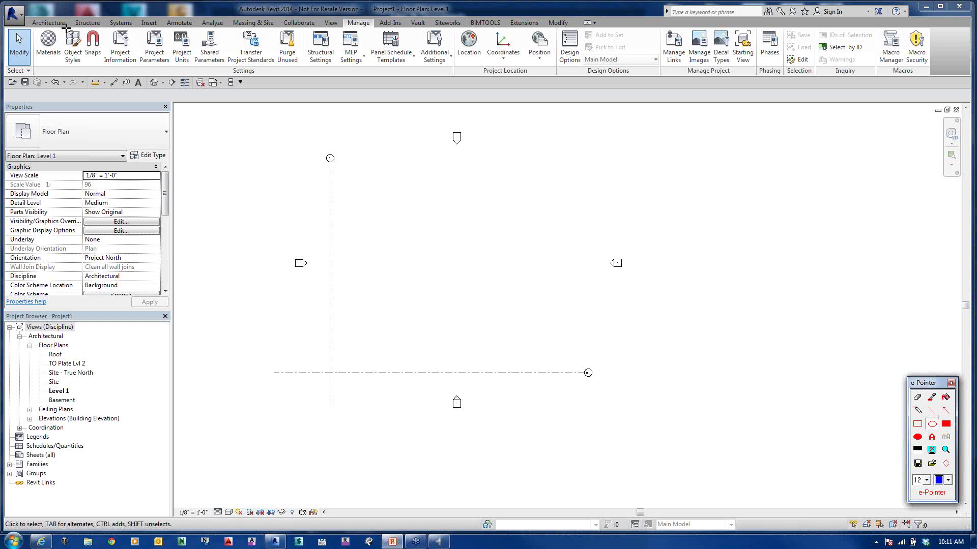
{"action": "left_click_drag", "start_coordinate": [9, 2], "coordinate": [124, 40]}
{"action": "left_click_drag", "start_coordinate": [261, 65], "coordinate": [939, 95]}
{"action": "mouse_move", "coordinate": [9, 79]}
{"action": "left_mouse_down"}
{"action": "mouse_move", "coordinate": [217, 125]}
{"action": "mouse_move", "coordinate": [605, 120]}
{"action": "mouse_move", "coordinate": [637, 101]}
{"action": "left_mouse_up"}
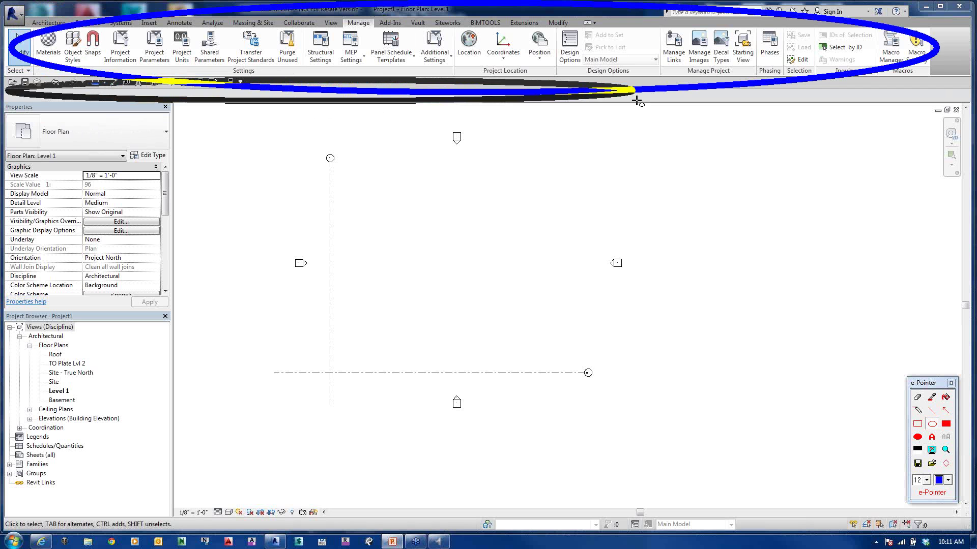
{"action": "mouse_move", "coordinate": [636, 101]}
{"action": "left_mouse_down"}
{"action": "mouse_move", "coordinate": [682, 121]}
{"action": "mouse_move", "coordinate": [769, 113]}
{"action": "left_mouse_up"}
Step: Circle the Properties palette, status bar prompt, selection toggles and drawing area in blue, and clear all annotations
{"action": "mouse_move", "coordinate": [9, 84]}
{"action": "left_mouse_down"}
{"action": "mouse_move", "coordinate": [57, 214]}
{"action": "mouse_move", "coordinate": [199, 319]}
{"action": "left_mouse_up"}
{"action": "left_click_drag", "start_coordinate": [4, 509], "coordinate": [212, 547]}
{"action": "mouse_move", "coordinate": [831, 507]}
{"action": "left_mouse_down"}
{"action": "mouse_move", "coordinate": [969, 547]}
{"action": "mouse_move", "coordinate": [958, 540]}
{"action": "left_mouse_up"}
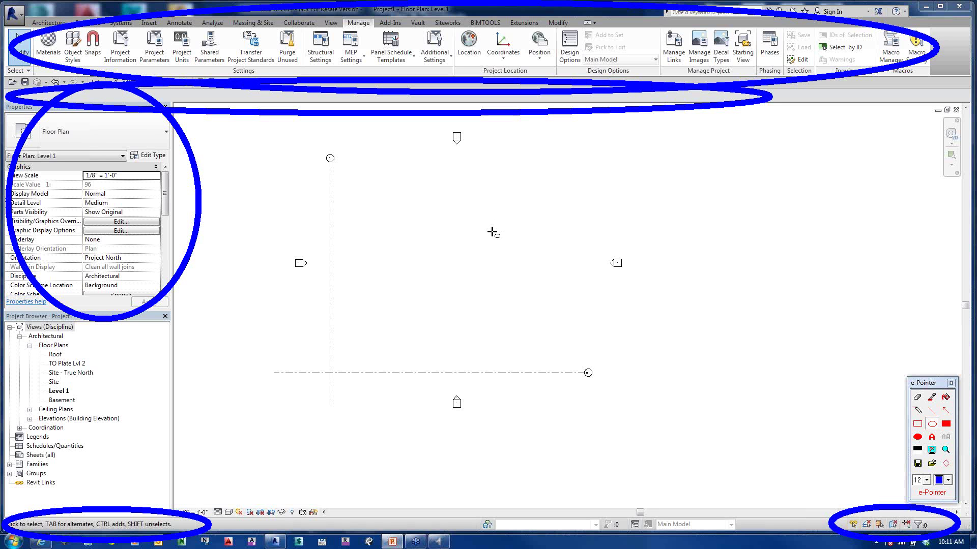
{"action": "left_click_drag", "start_coordinate": [491, 230], "coordinate": [571, 297]}
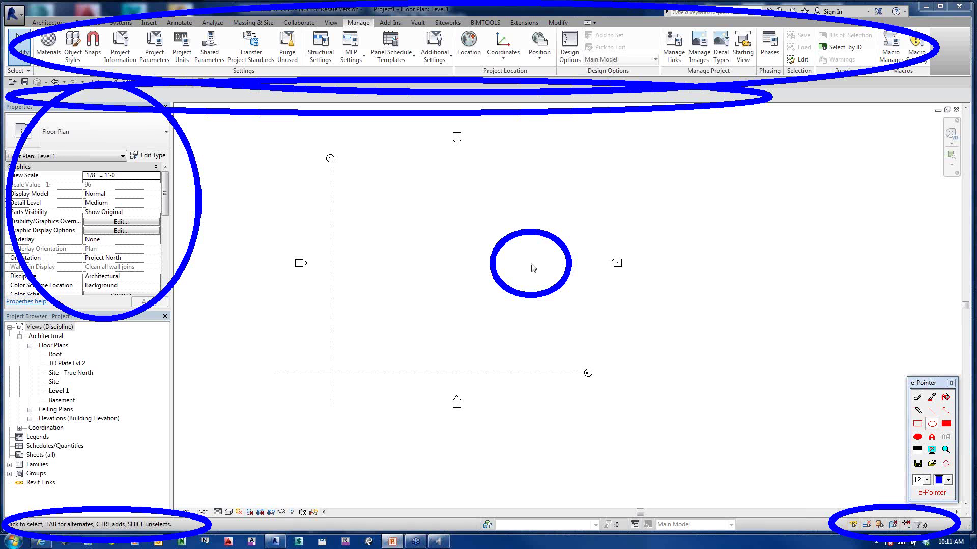
{"action": "key", "text": "Escape"}
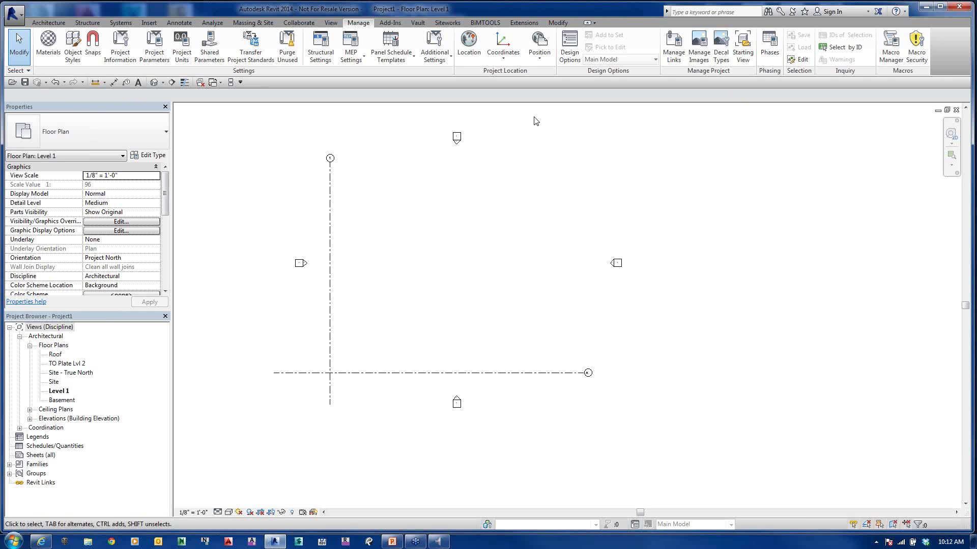
Step: Draw an open chain of Generic - 8" walls and a separate wall rectangle about 38' 4" by 26' 10" above it
{"action": "left_click", "coordinate": [45, 23]}
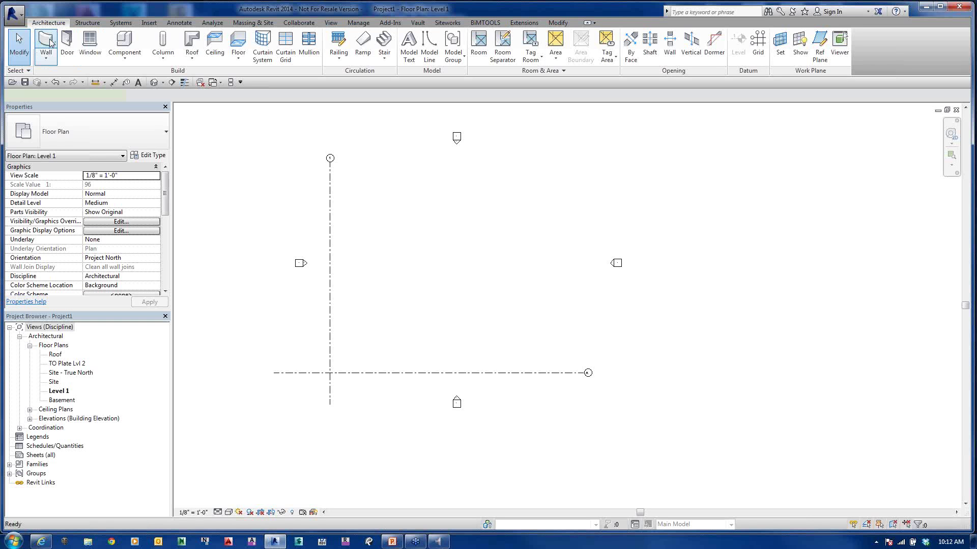
{"action": "left_click", "coordinate": [49, 41]}
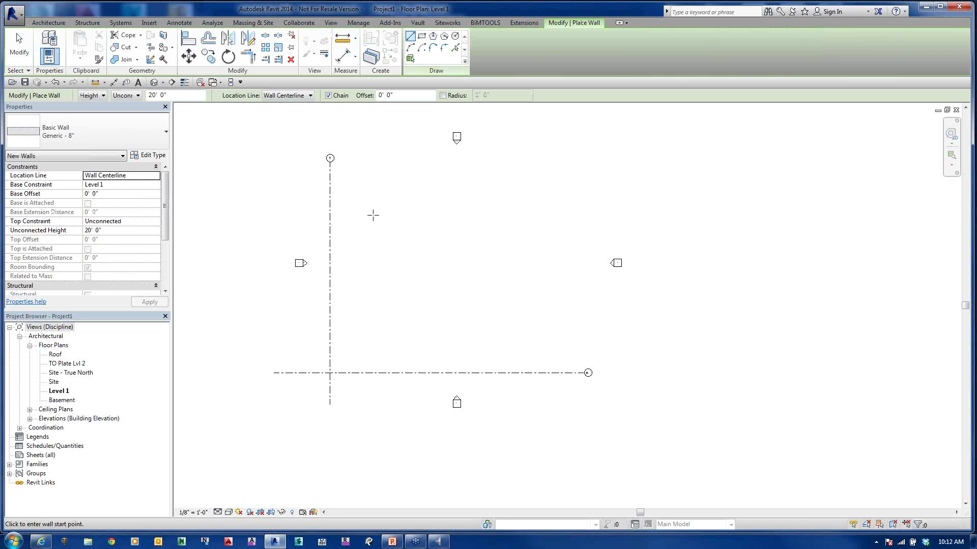
{"action": "left_click", "coordinate": [378, 185]}
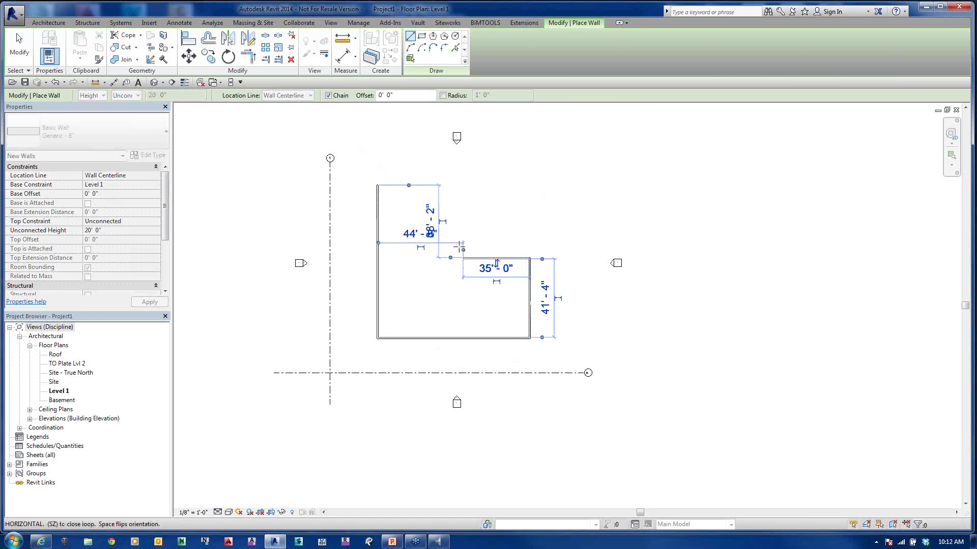
{"action": "left_click", "coordinate": [463, 258]}
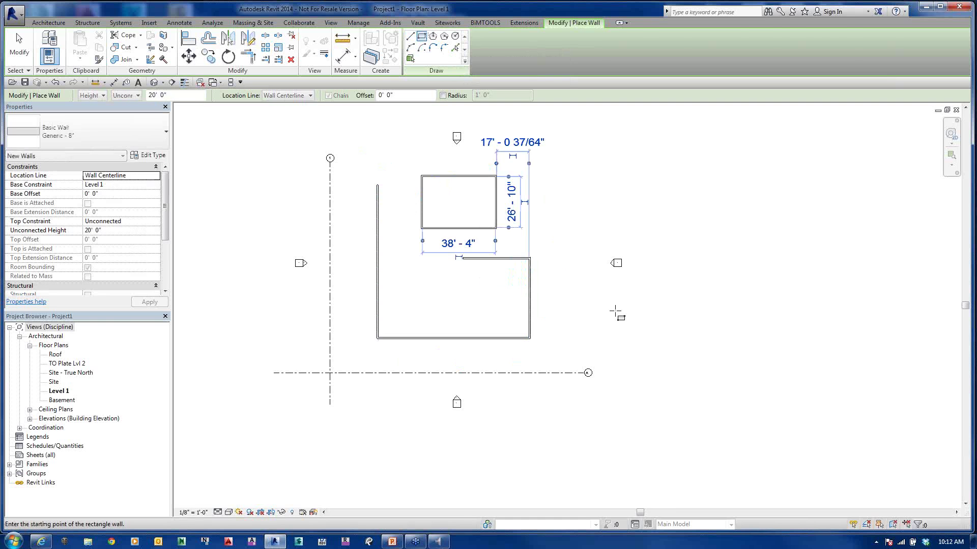
{"action": "key", "text": "Escape"}
{"action": "key", "text": "Escape"}
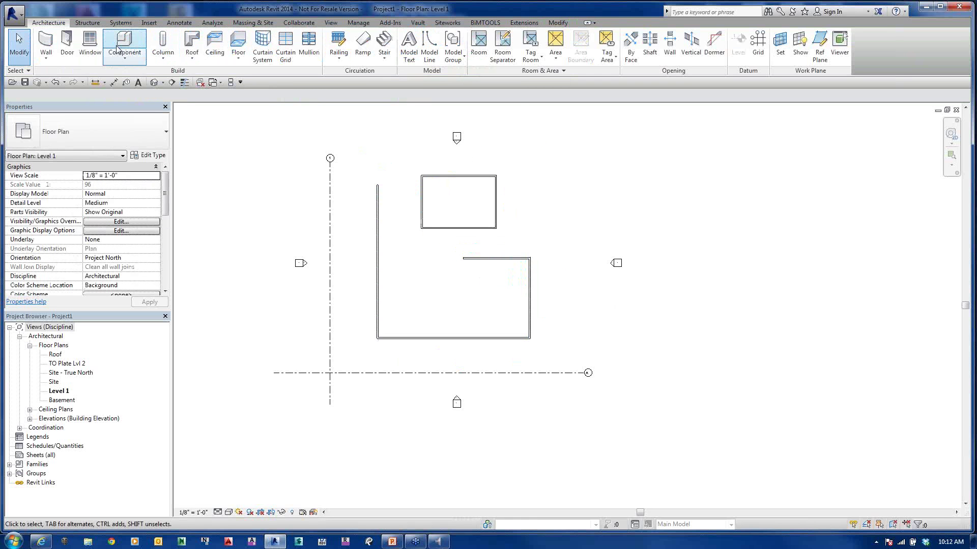
Step: Examine the contextual options for placing a door and for the selected upper wall of the rectangle
{"action": "left_click", "coordinate": [74, 44]}
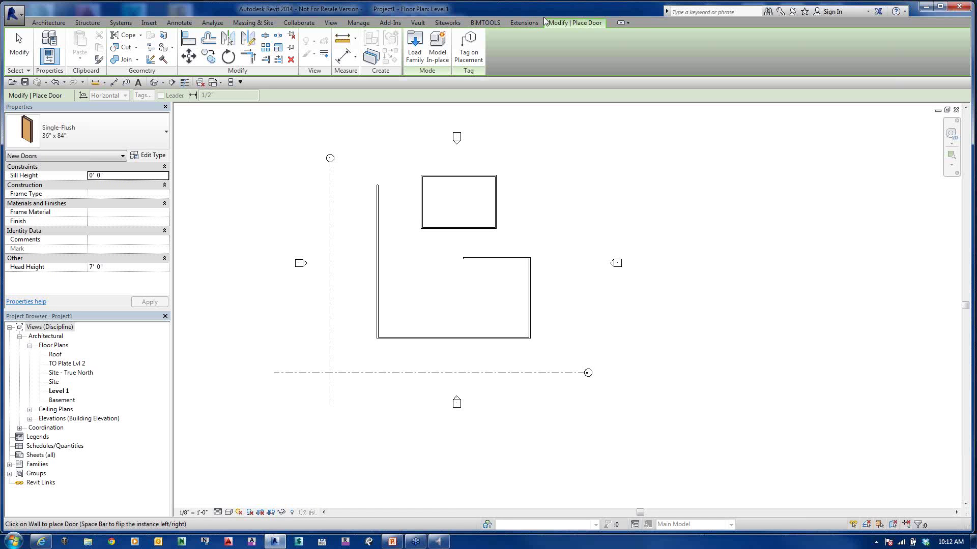
{"action": "left_click", "coordinate": [21, 49]}
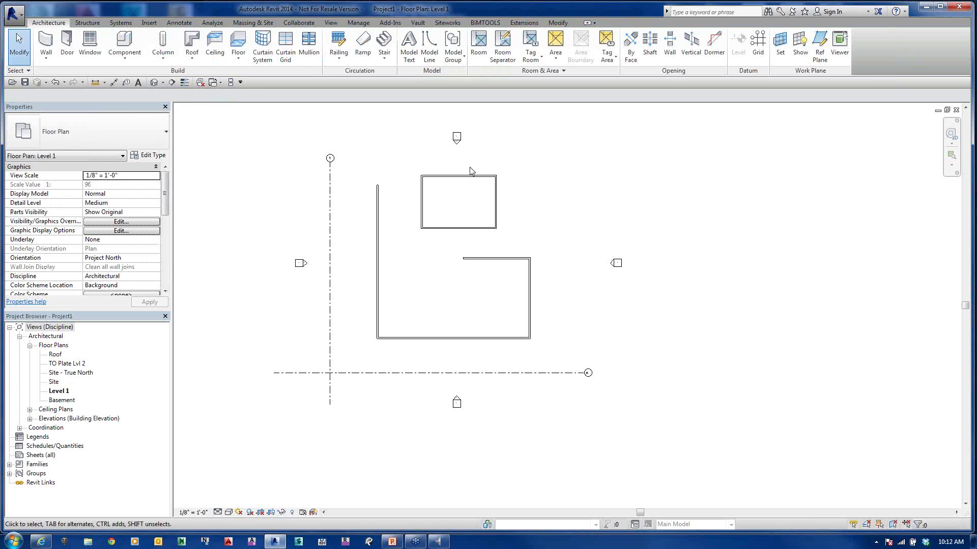
{"action": "left_click", "coordinate": [469, 176]}
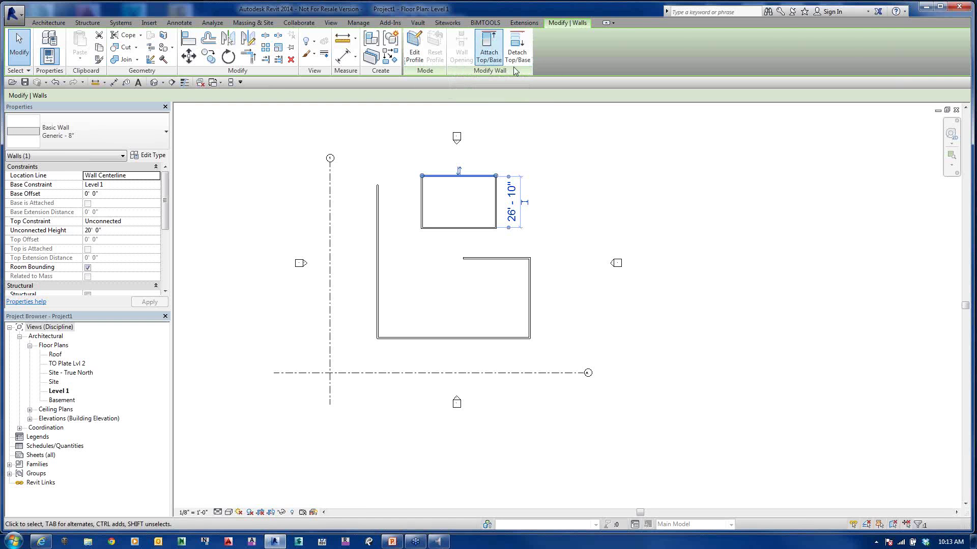
Step: Place a tagged Single-Flush 36" x 84" door in the rectangle's upper wall, about 12' 6" from its left corner
{"action": "left_click", "coordinate": [598, 161]}
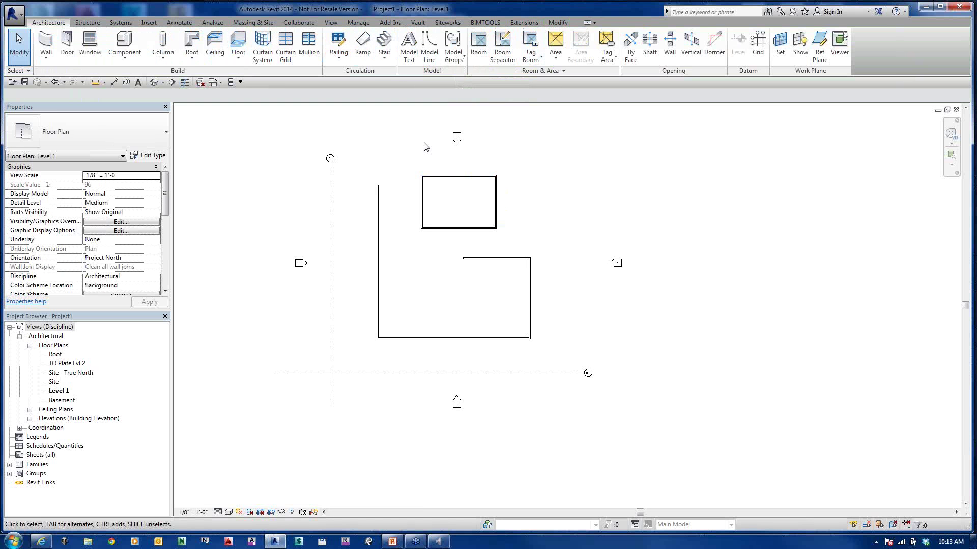
{"action": "left_click", "coordinate": [66, 45]}
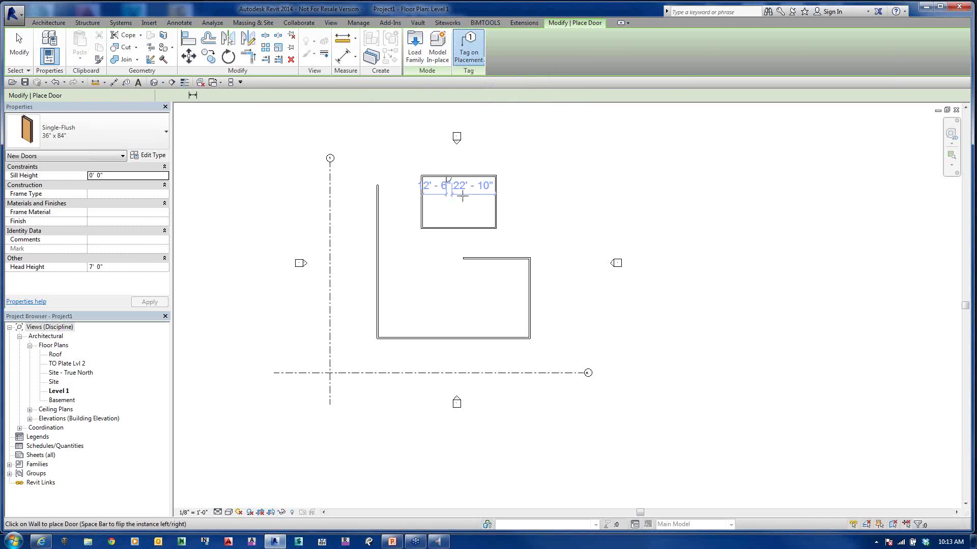
{"action": "scroll", "coordinate": [458, 193], "scroll_direction": "up", "scroll_amount": 2}
{"action": "scroll", "coordinate": [458, 192], "scroll_direction": "up", "scroll_amount": 3}
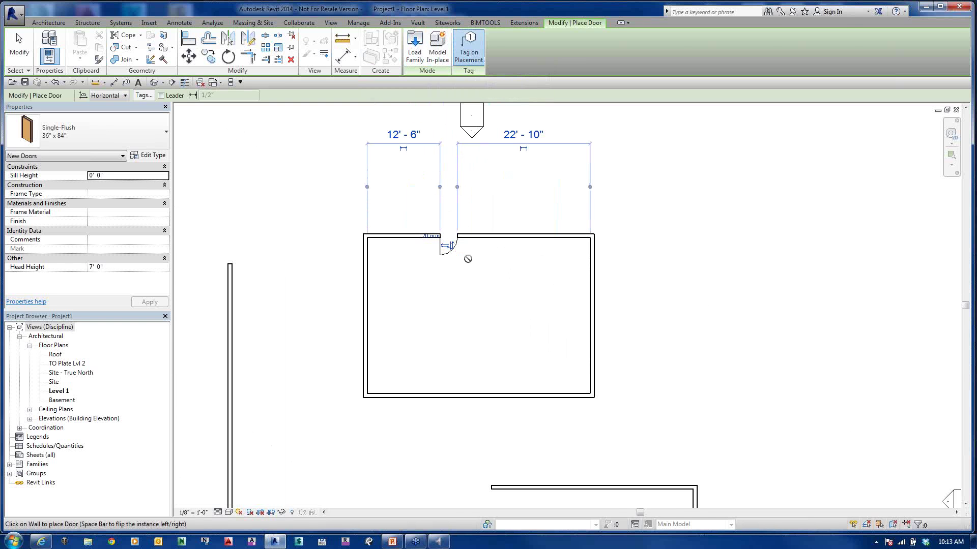
{"action": "left_click", "coordinate": [466, 258]}
{"action": "key", "text": "Escape"}
{"action": "key", "text": "Escape"}
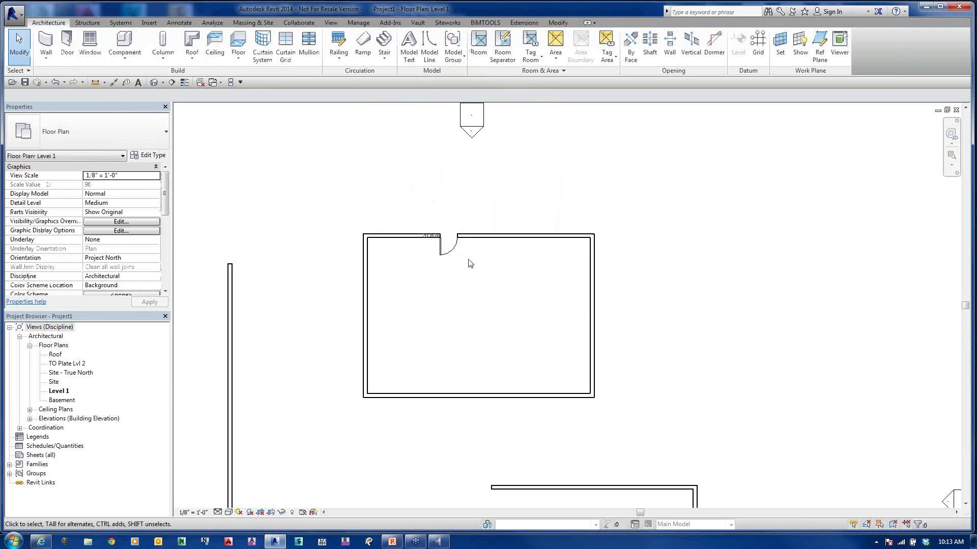
Step: Rehost the door onto the rectangle's left wall, about 6' 0" below the upper wall, and deselect it
{"action": "left_click", "coordinate": [454, 256]}
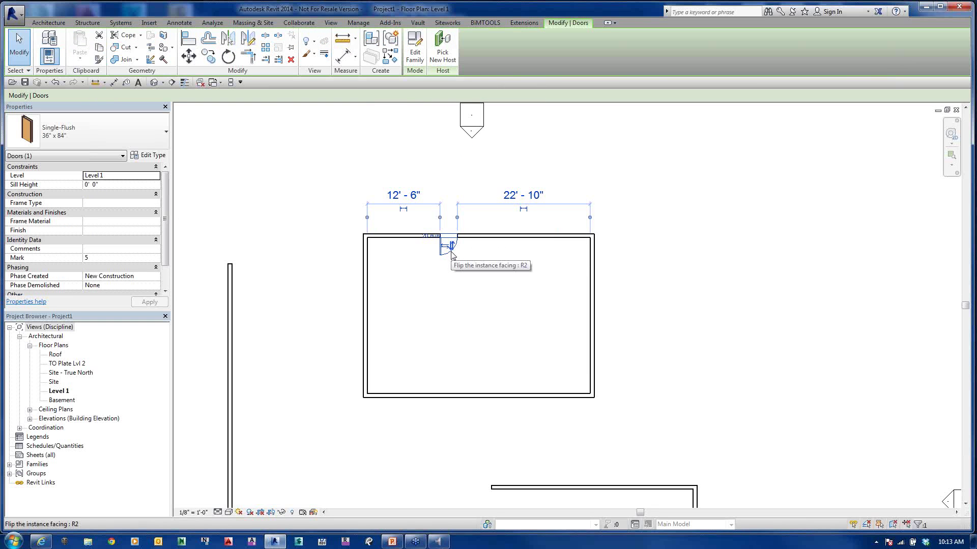
{"action": "left_click", "coordinate": [432, 47]}
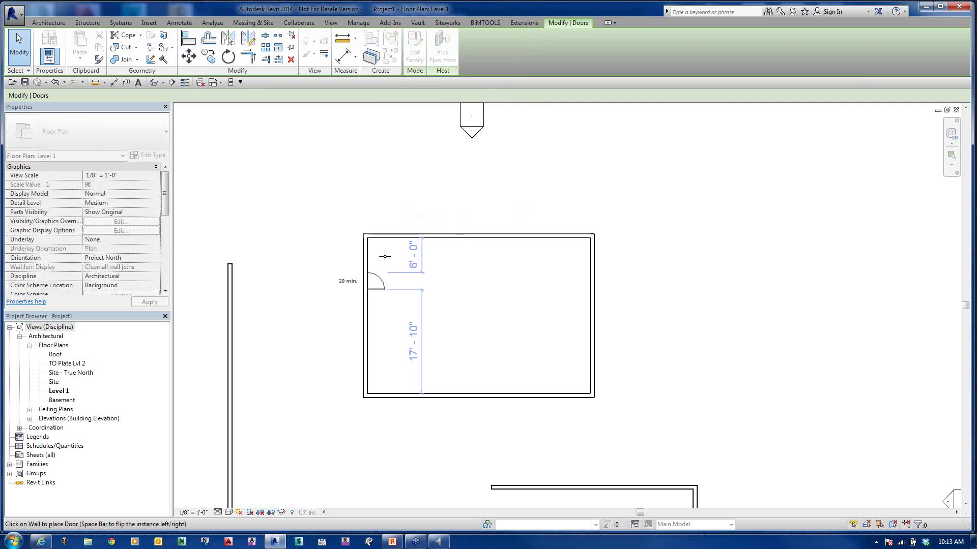
{"action": "left_click", "coordinate": [365, 281]}
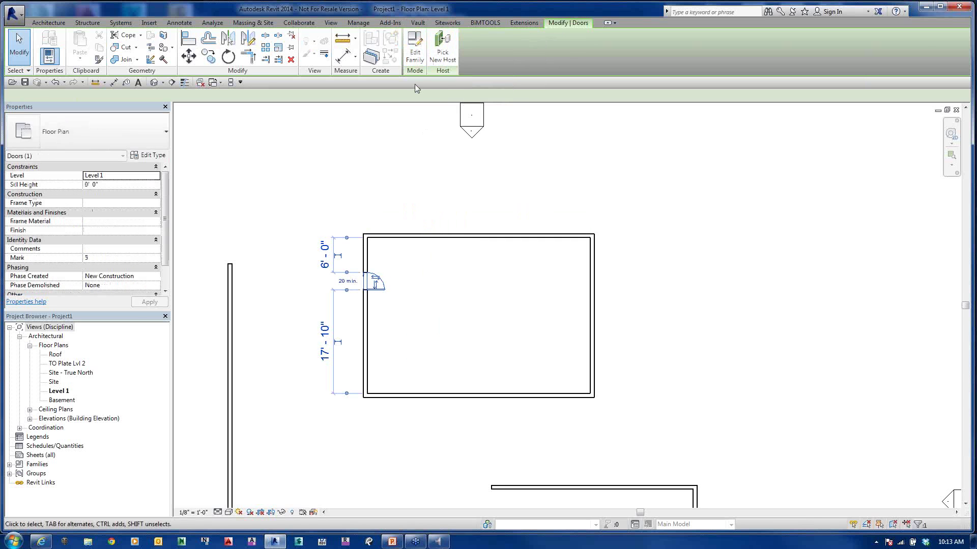
{"action": "right_click", "coordinate": [408, 199]}
{"action": "left_click", "coordinate": [434, 200]}
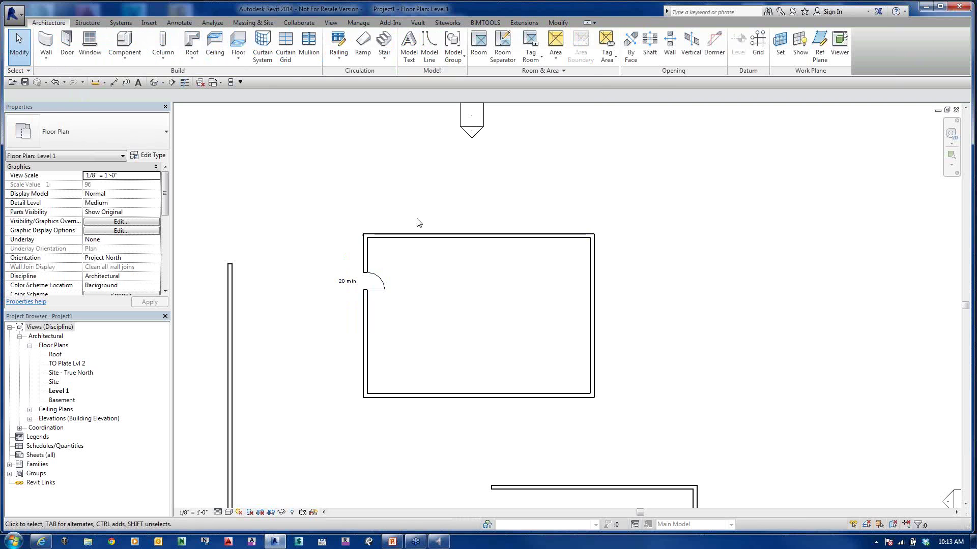
{"action": "scroll", "coordinate": [418, 218], "scroll_direction": "down", "scroll_amount": 1}
{"action": "left_click", "coordinate": [382, 276]}
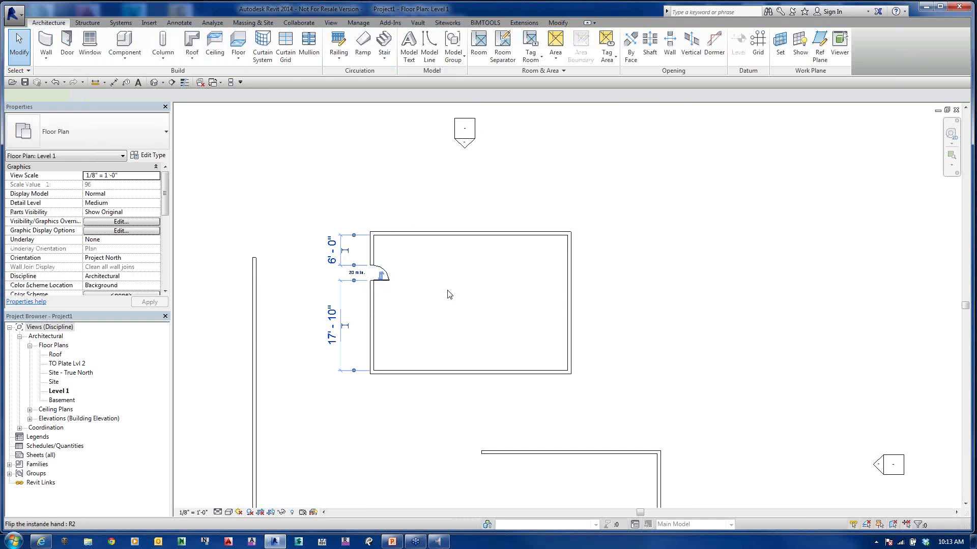
{"action": "left_click", "coordinate": [460, 281]}
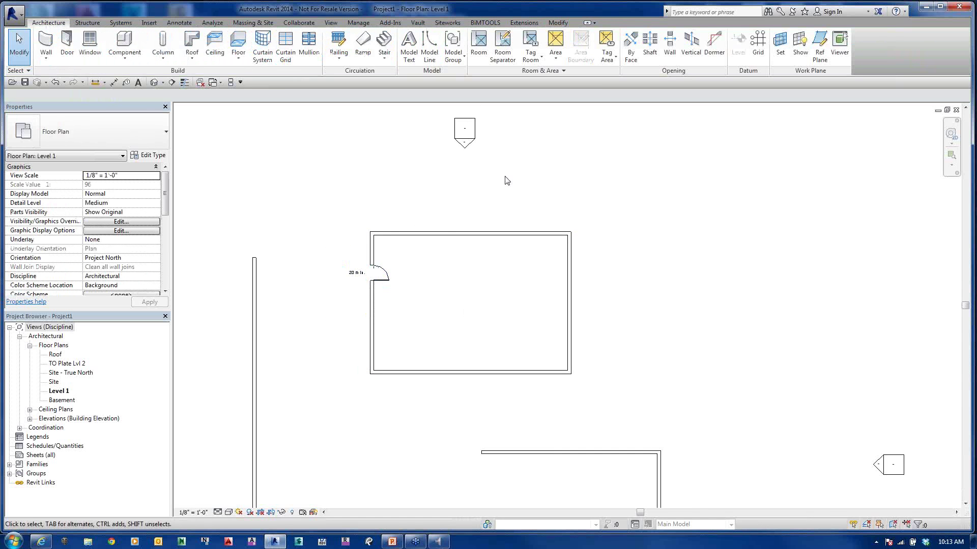
Step: Start a Generic - 12" structural floor sketch, dismissing the save reminder, and check which architecture and systems commands remain available
{"action": "scroll", "coordinate": [506, 180], "scroll_direction": "down", "scroll_amount": 2}
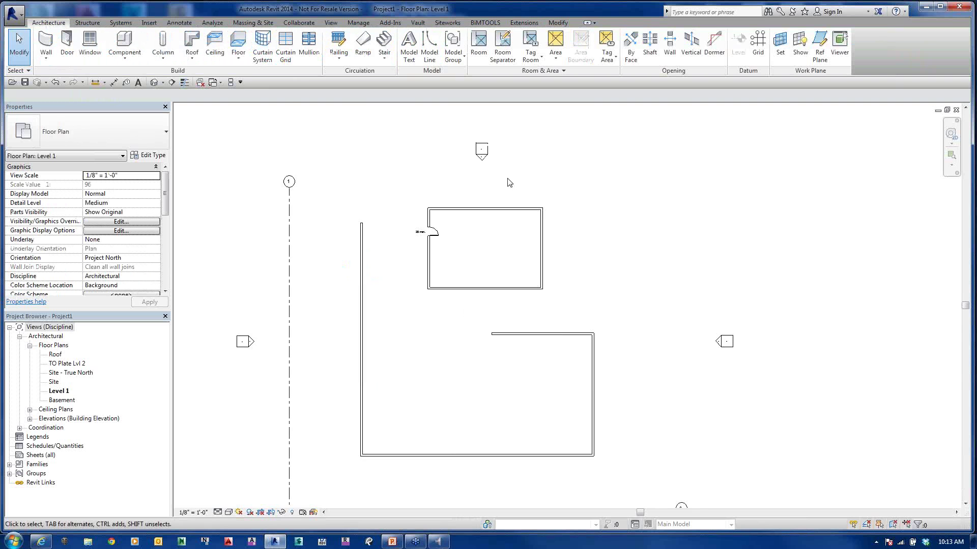
{"action": "middle_click_drag", "start_coordinate": [507, 179], "coordinate": [513, 126]}
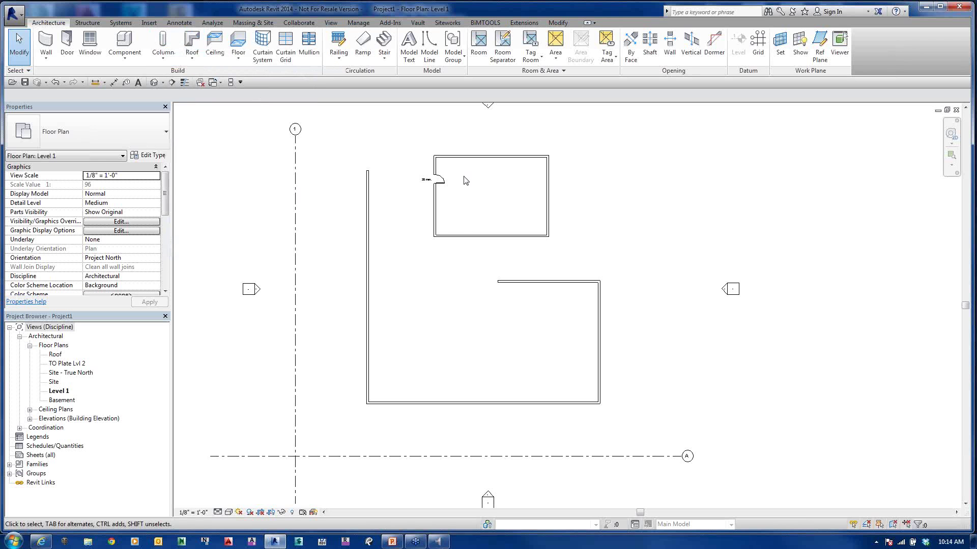
{"action": "left_click", "coordinate": [88, 23]}
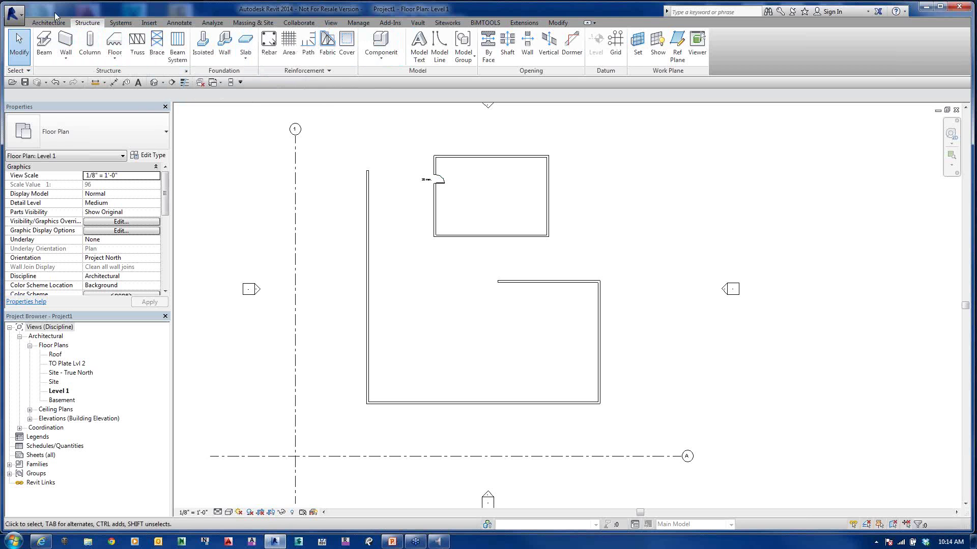
{"action": "left_click", "coordinate": [145, 61]}
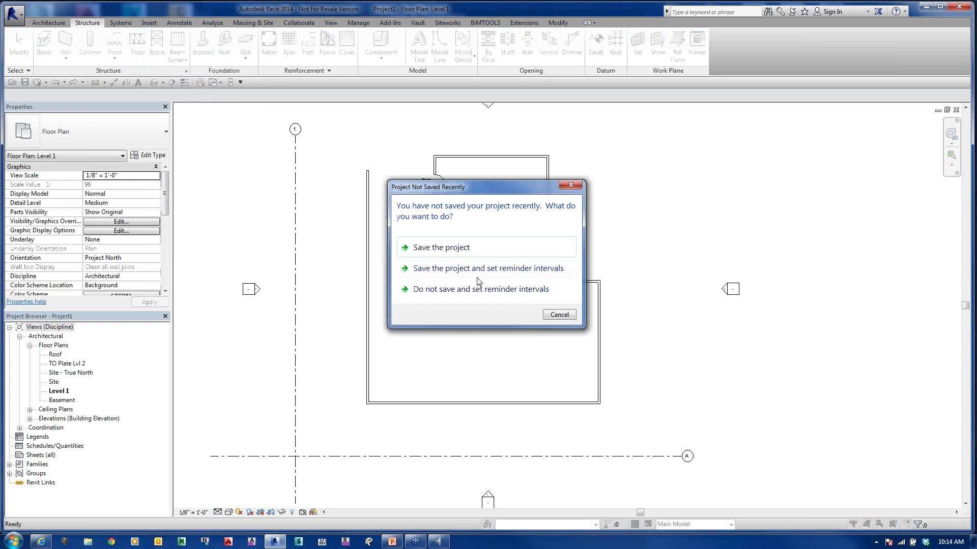
{"action": "left_click", "coordinate": [549, 317]}
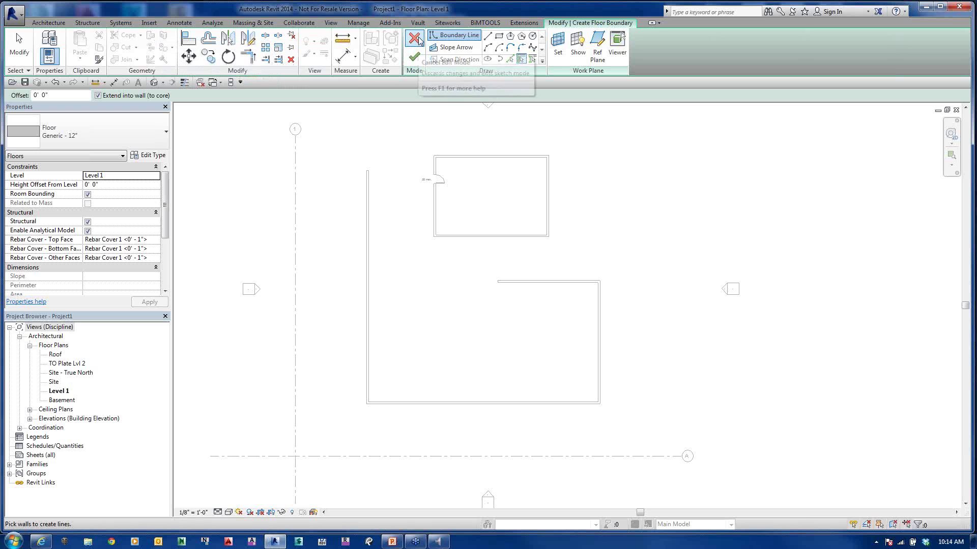
{"action": "left_click", "coordinate": [40, 23]}
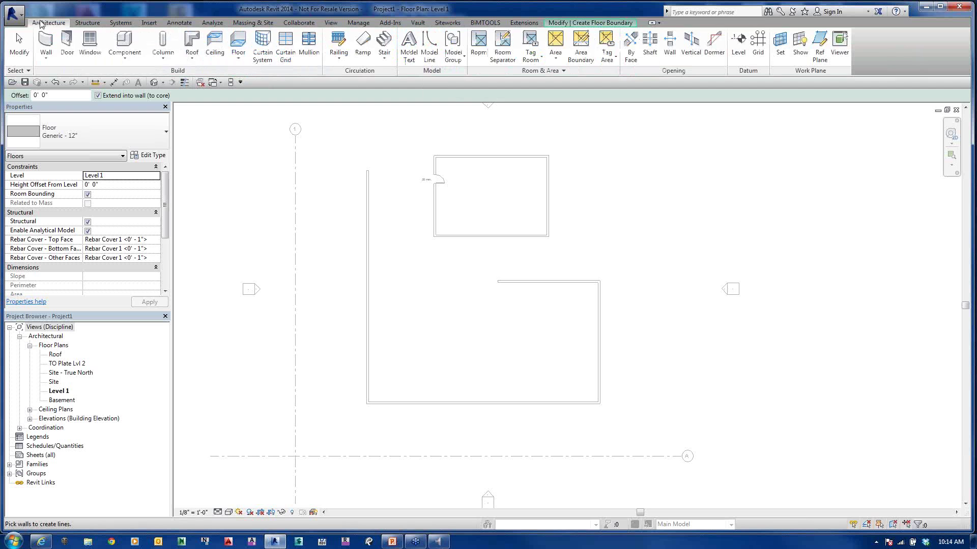
{"action": "left_click", "coordinate": [120, 22]}
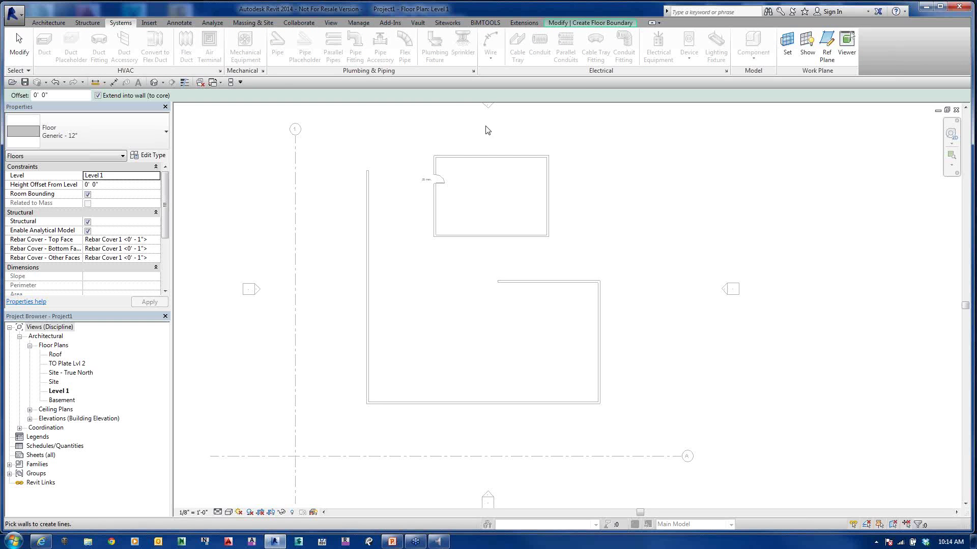
{"action": "left_click", "coordinate": [562, 22]}
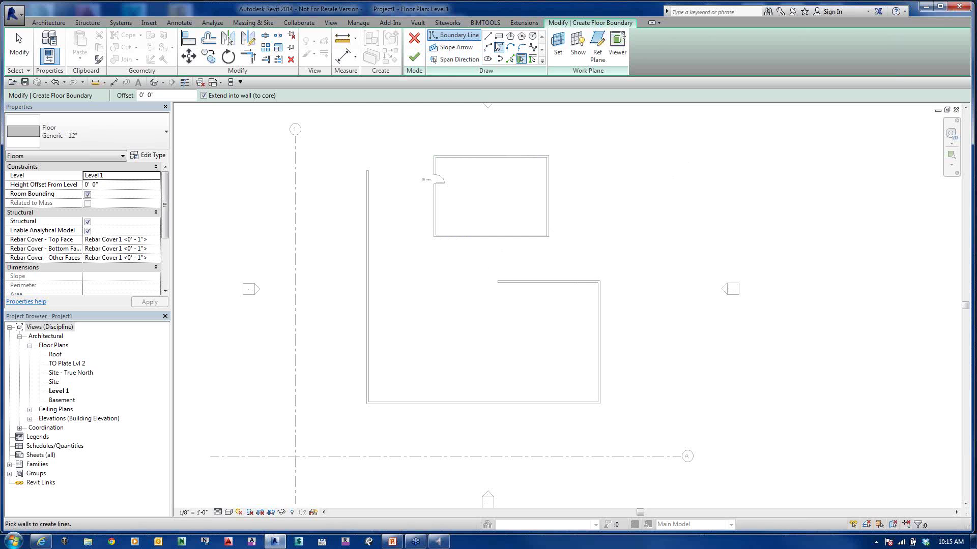
Step: Define the floor boundary from the rectangle's four walls, finish the floor and deselect it
{"action": "left_click", "coordinate": [486, 156]}
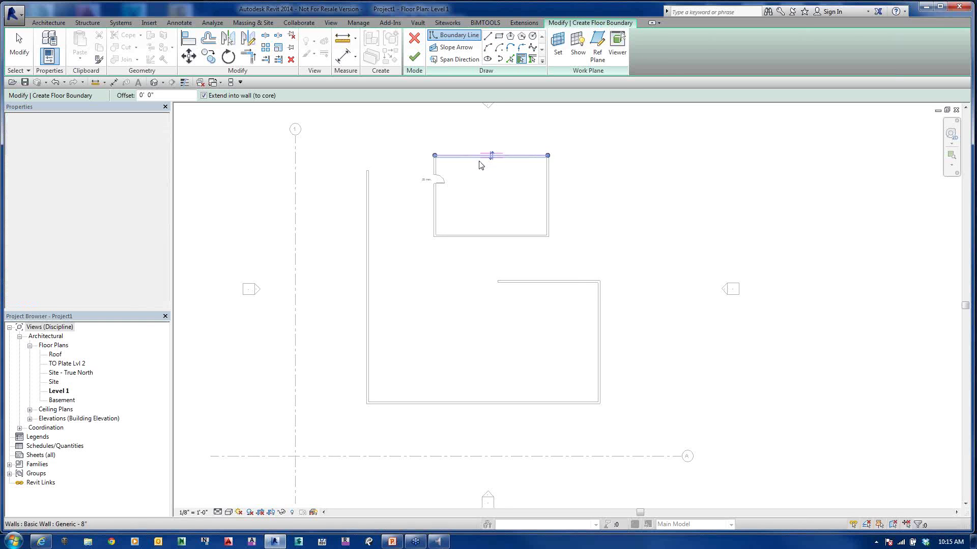
{"action": "left_click", "coordinate": [435, 199]}
{"action": "left_click", "coordinate": [475, 237]}
{"action": "left_click", "coordinate": [547, 196]}
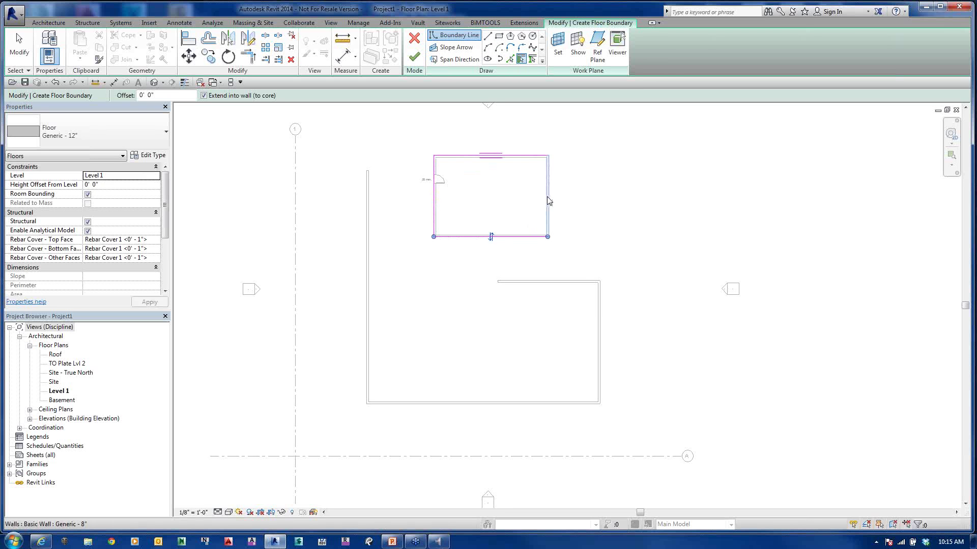
{"action": "left_click", "coordinate": [416, 56]}
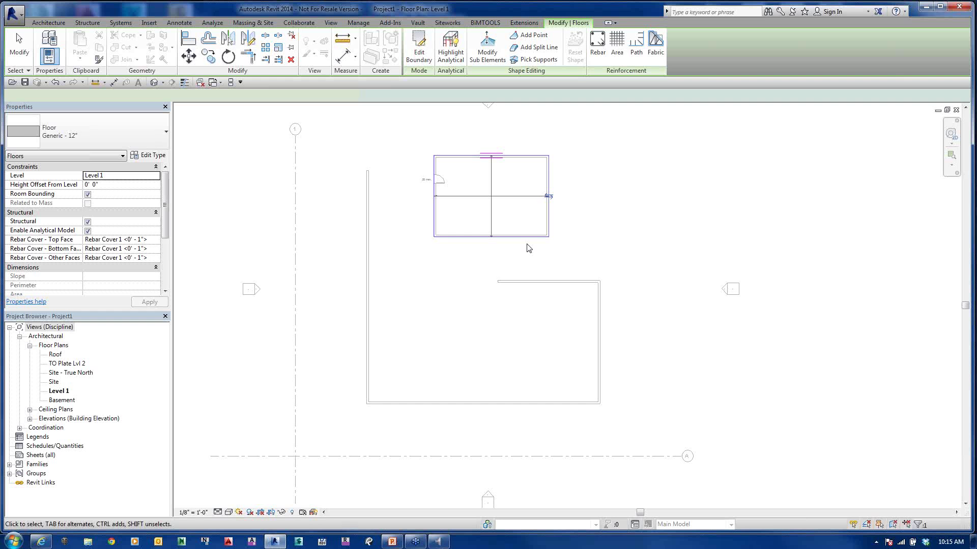
{"action": "left_click", "coordinate": [483, 132]}
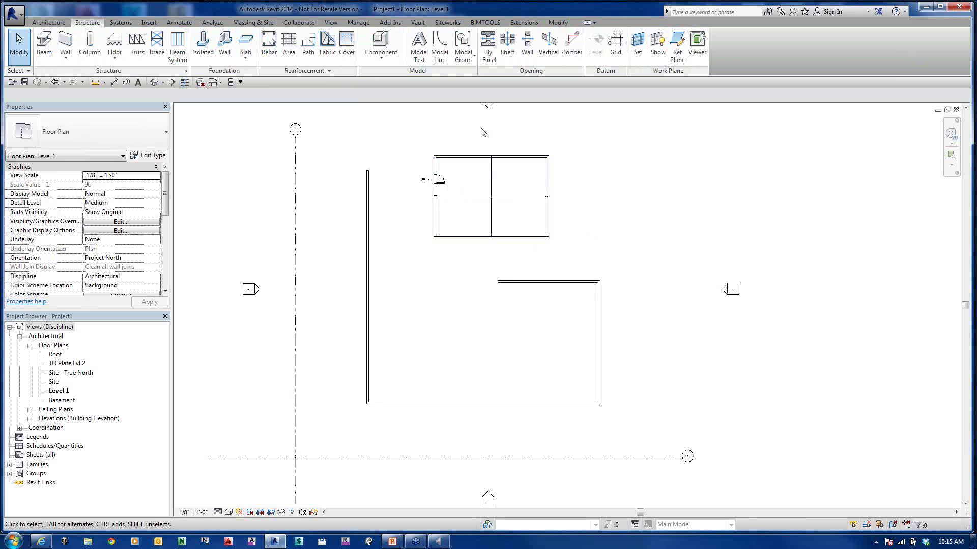
Step: Try a 6" Foundation Slab sketch, and try switching to the Basement plan during a Generic - 12" floor sketch
{"action": "left_click", "coordinate": [246, 43]}
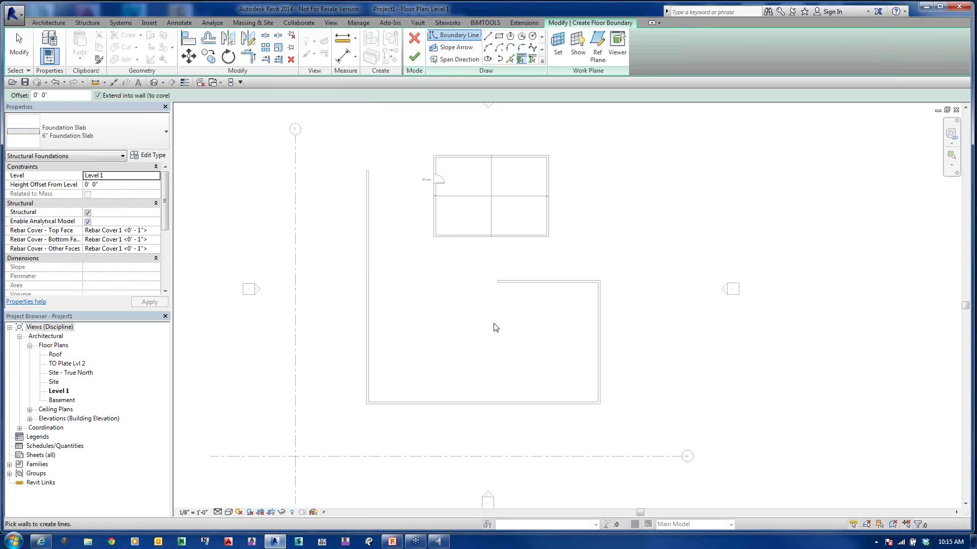
{"action": "left_click", "coordinate": [414, 39]}
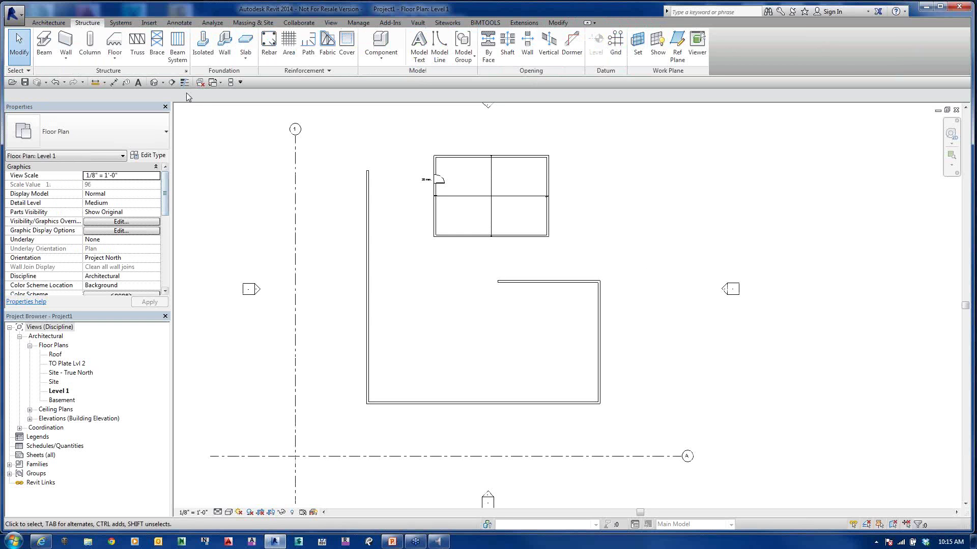
{"action": "left_click", "coordinate": [116, 45]}
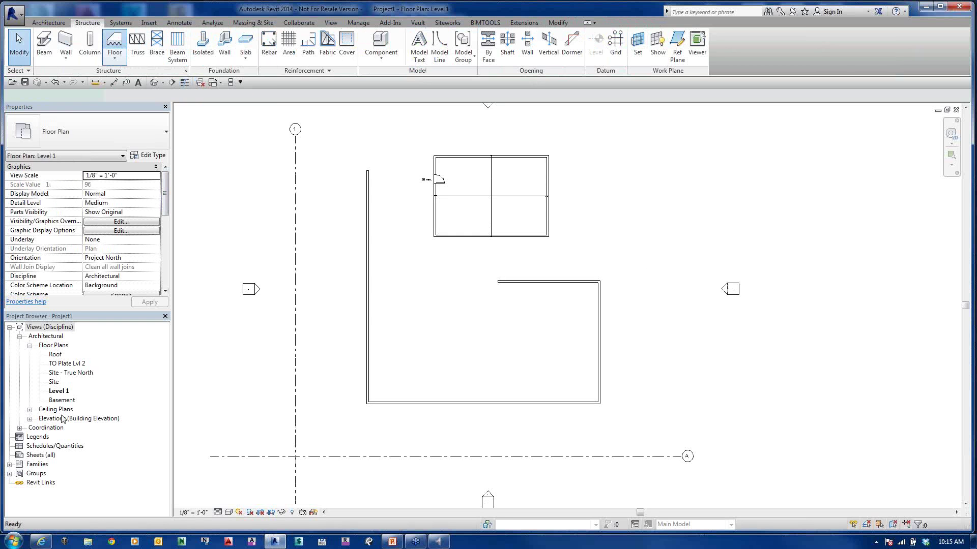
{"action": "double_click", "coordinate": [60, 401]}
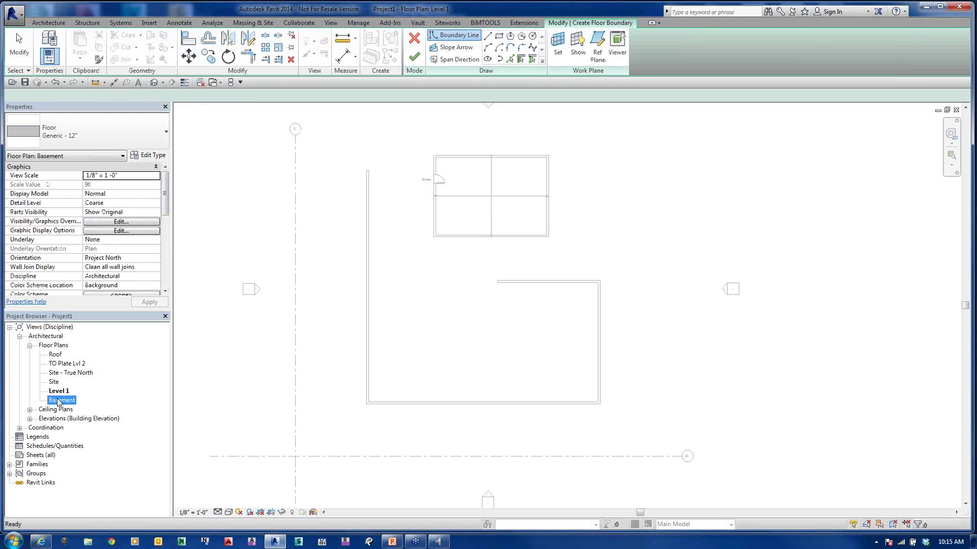
{"action": "scroll", "coordinate": [495, 274], "scroll_direction": "down", "scroll_amount": 2}
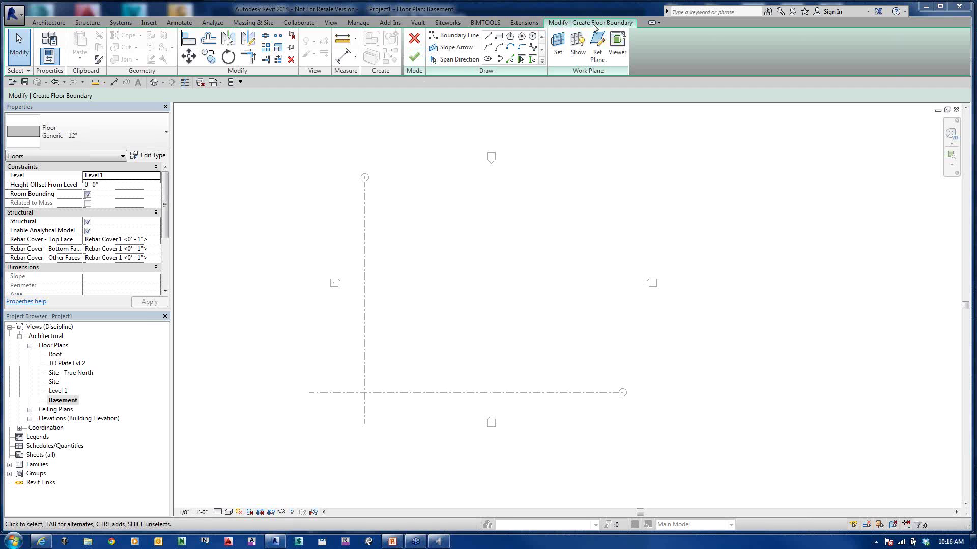
{"action": "left_click", "coordinate": [415, 38]}
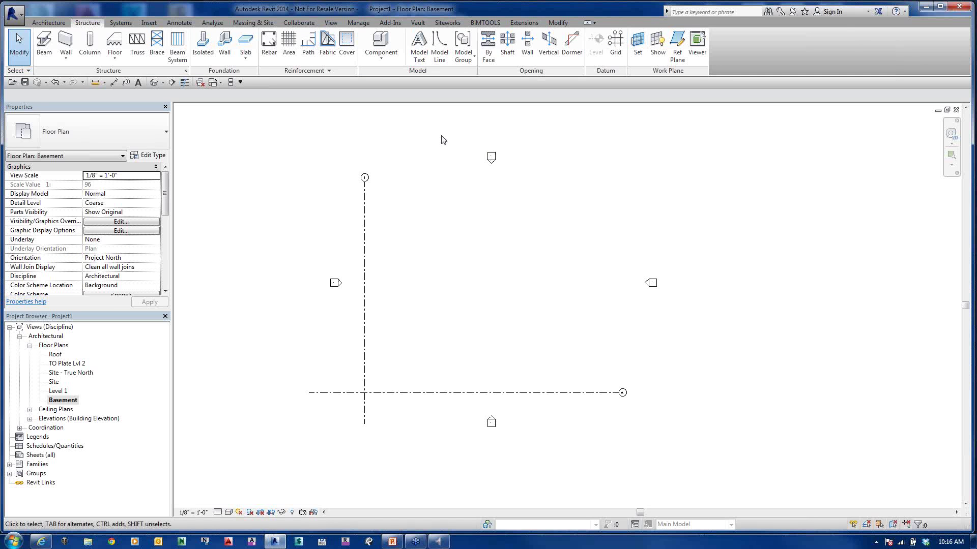
Step: Show the architectural tools and reopen the Level 1 floor plan
{"action": "left_click", "coordinate": [49, 24]}
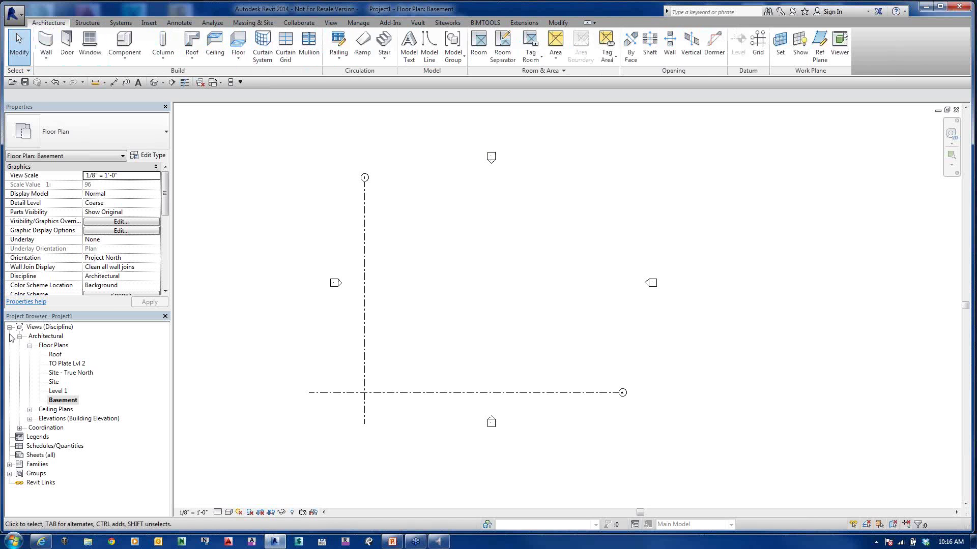
{"action": "left_click", "coordinate": [57, 391]}
{"action": "double_click", "coordinate": [58, 391]}
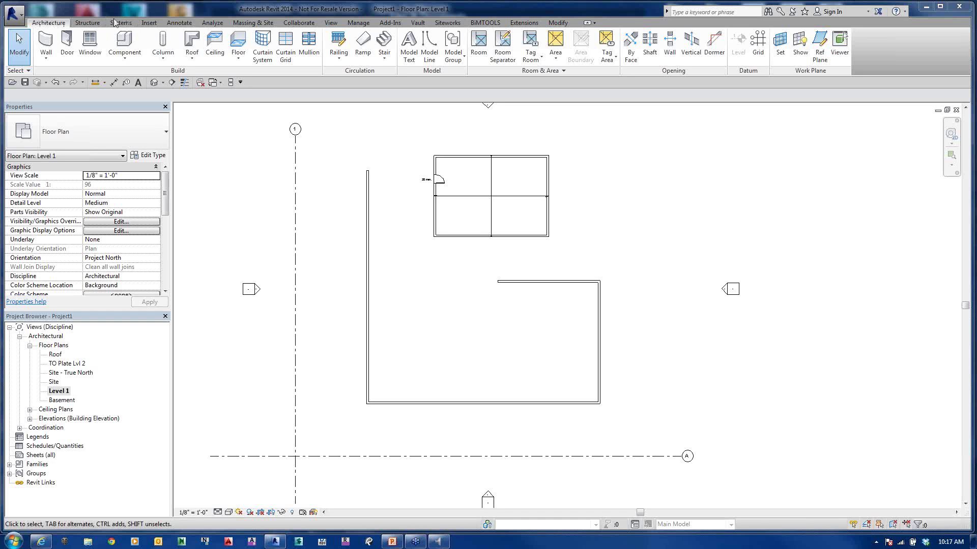
Step: Collapse and restore the ribbon, circle its display-state control in blue, clear the annotation and toggle that control
{"action": "double_click", "coordinate": [60, 23]}
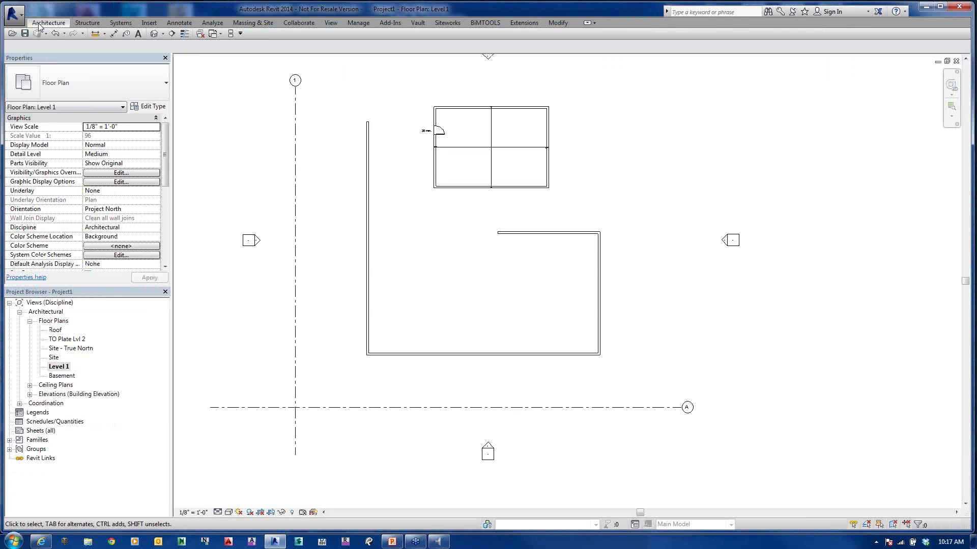
{"action": "double_click", "coordinate": [41, 23]}
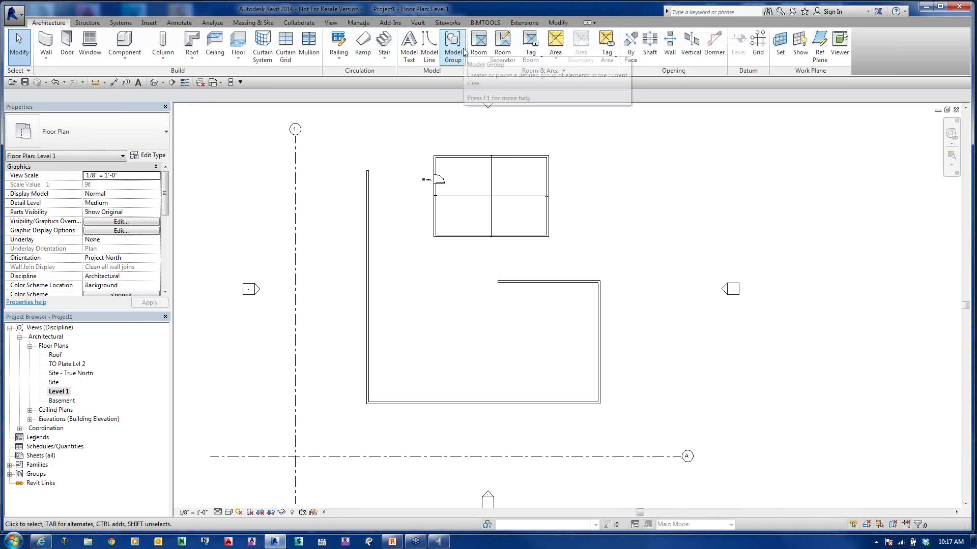
{"action": "key", "text": "F9"}
{"action": "left_click_drag", "start_coordinate": [571, 7], "coordinate": [614, 39]}
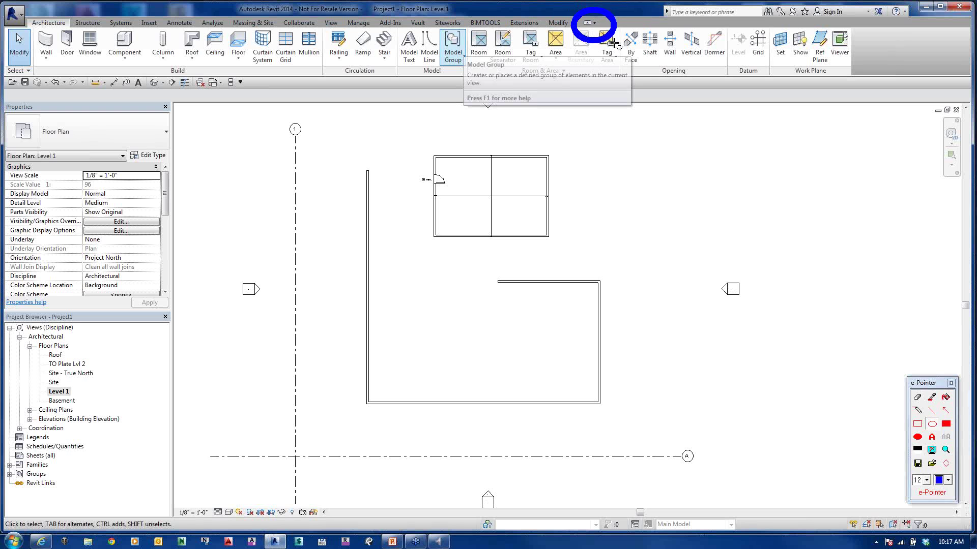
{"action": "key", "text": "Escape"}
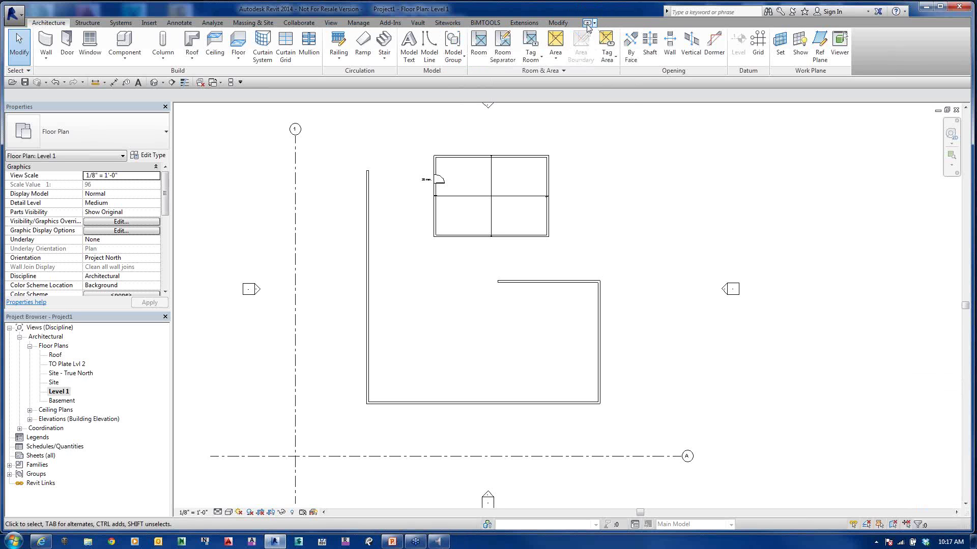
{"action": "left_click", "coordinate": [587, 24]}
{"action": "left_click", "coordinate": [587, 25]}
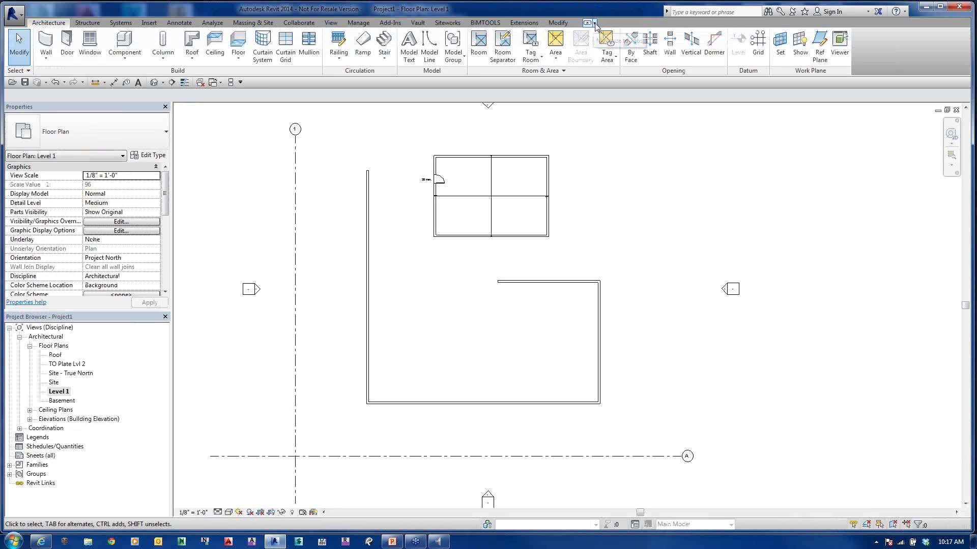
Step: Set the ribbon display mode to Cycle through All and step it through panel buttons, panel titles and tabs only
{"action": "left_click", "coordinate": [594, 24]}
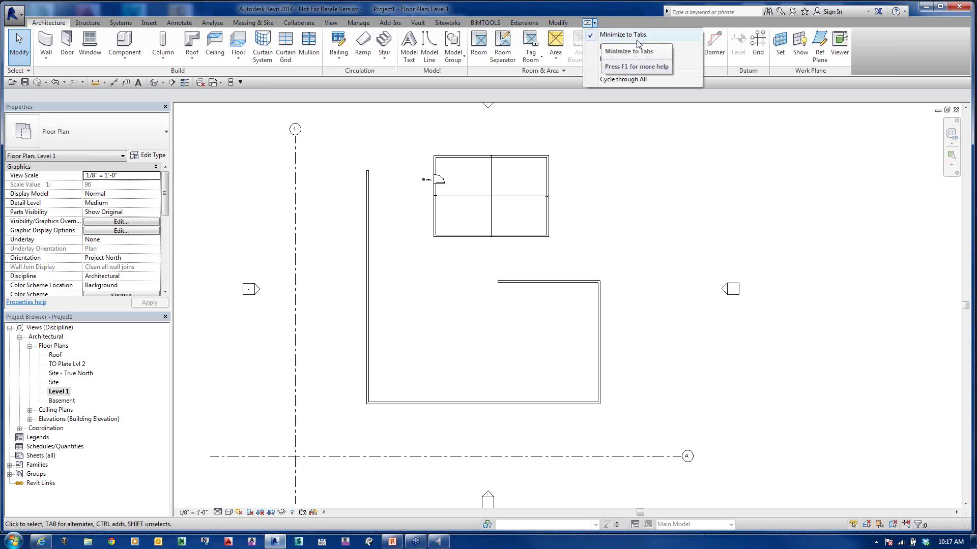
{"action": "left_click", "coordinate": [621, 80]}
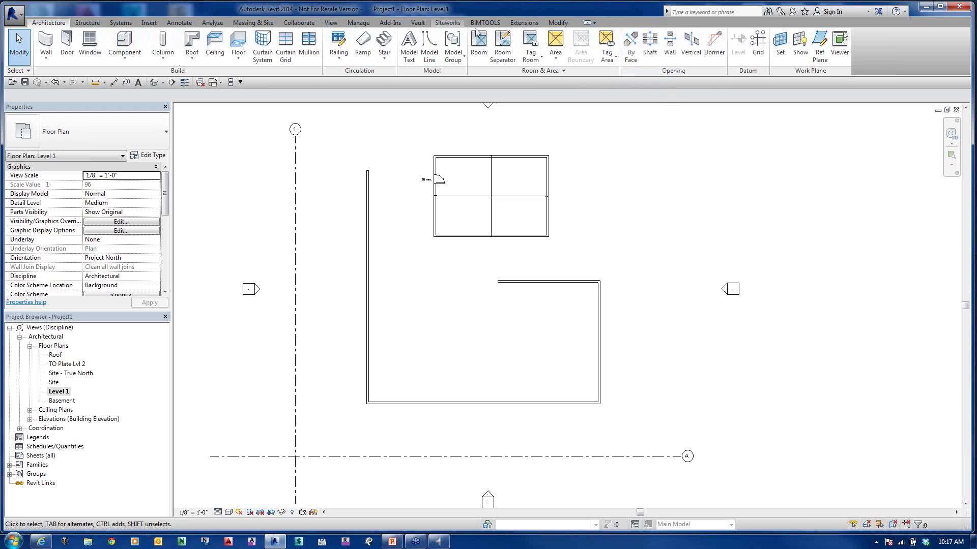
{"action": "left_click", "coordinate": [588, 23]}
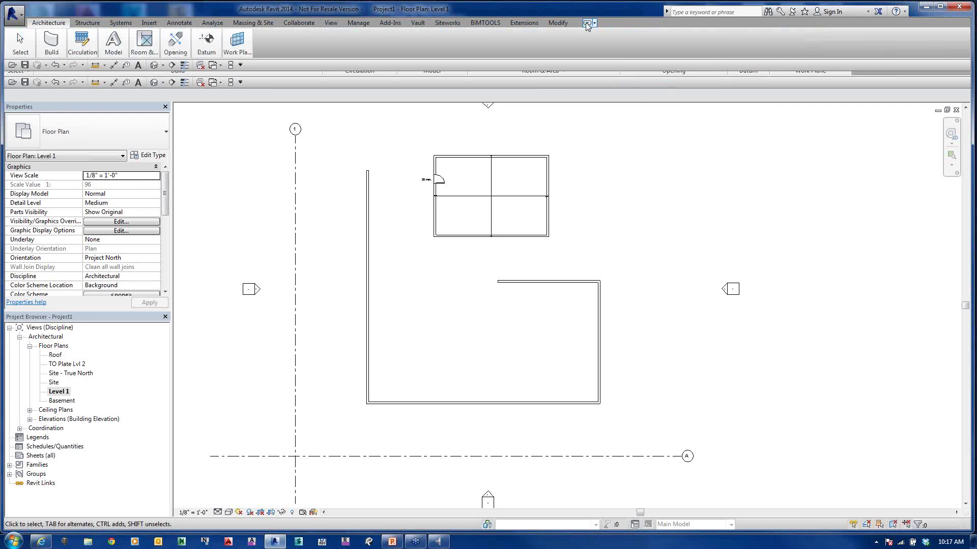
{"action": "mouse_move", "coordinate": [49, 47]}
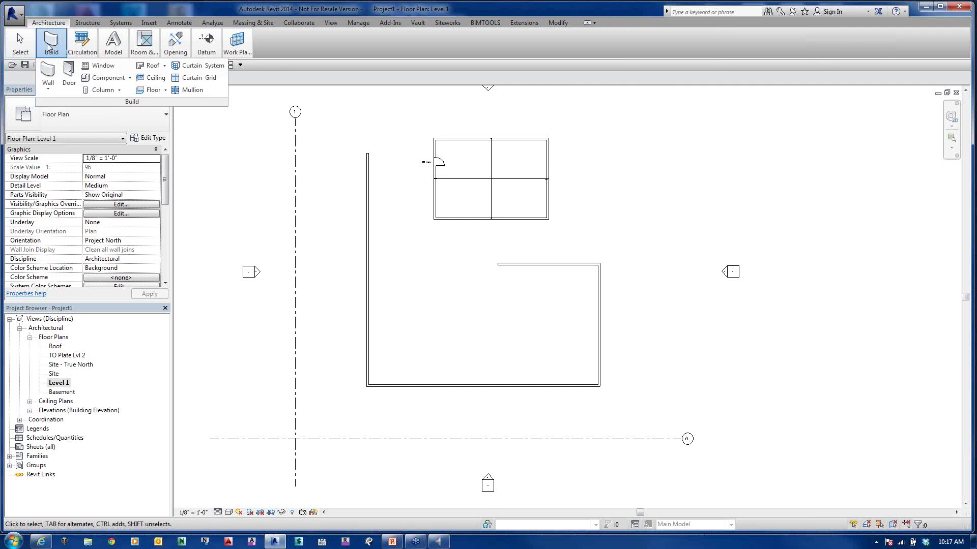
{"action": "mouse_move", "coordinate": [82, 44]}
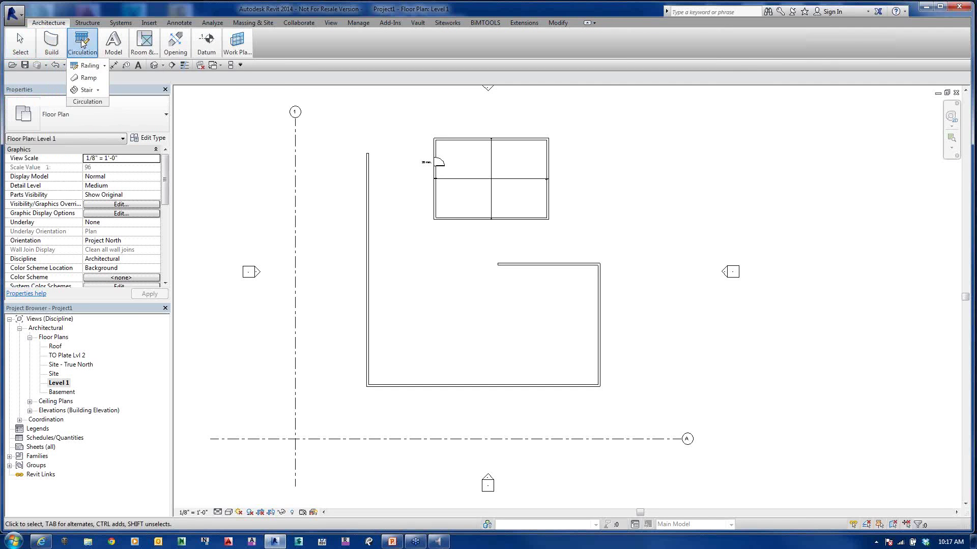
{"action": "left_click", "coordinate": [588, 23]}
{"action": "mouse_move", "coordinate": [16, 33]}
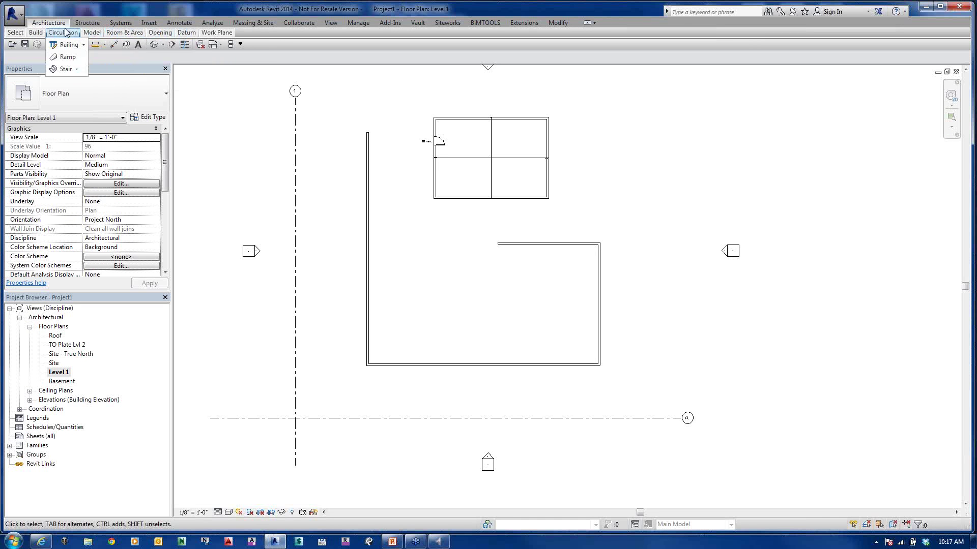
{"action": "left_click", "coordinate": [588, 23]}
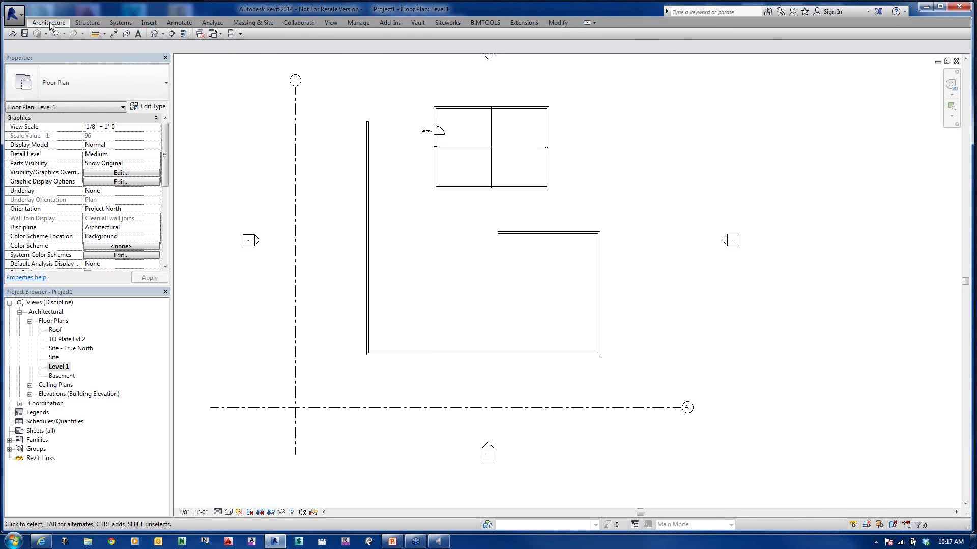
{"action": "left_click", "coordinate": [49, 23]}
Step: Check the ribbon display modes and cycle the ribbon with its Architecture tab until it is fully expanded
{"action": "left_click", "coordinate": [594, 23]}
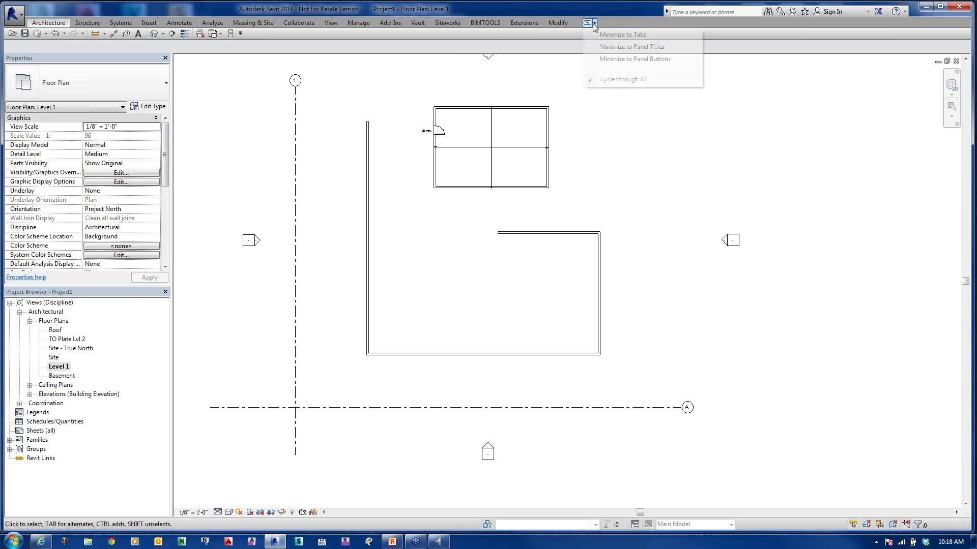
{"action": "left_click", "coordinate": [246, 110]}
{"action": "double_click", "coordinate": [42, 21]}
{"action": "double_click", "coordinate": [41, 23]}
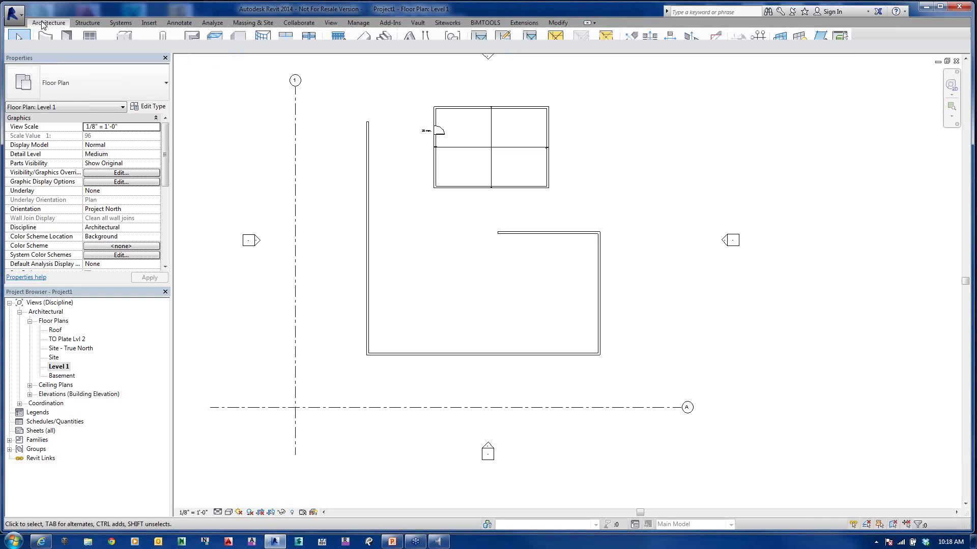
{"action": "double_click", "coordinate": [42, 23]}
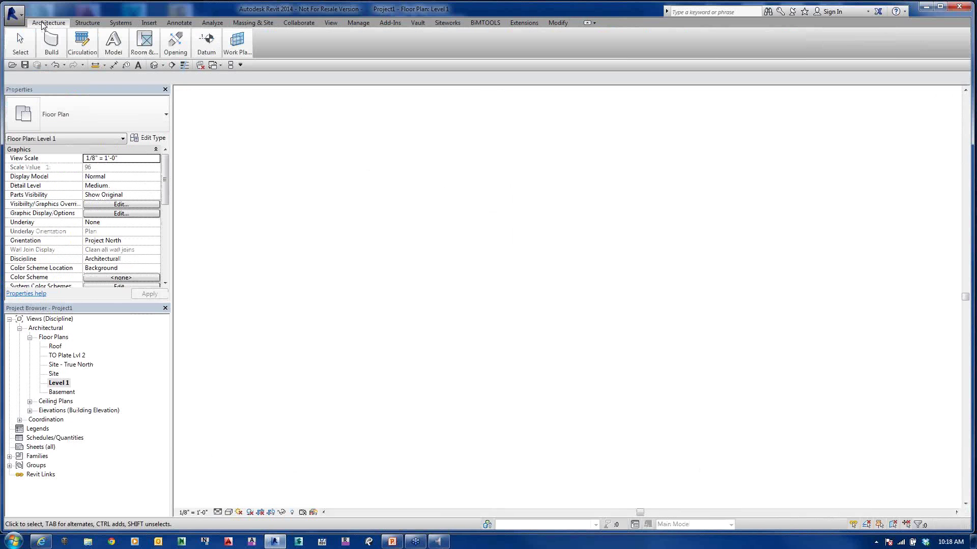
{"action": "double_click", "coordinate": [42, 23]}
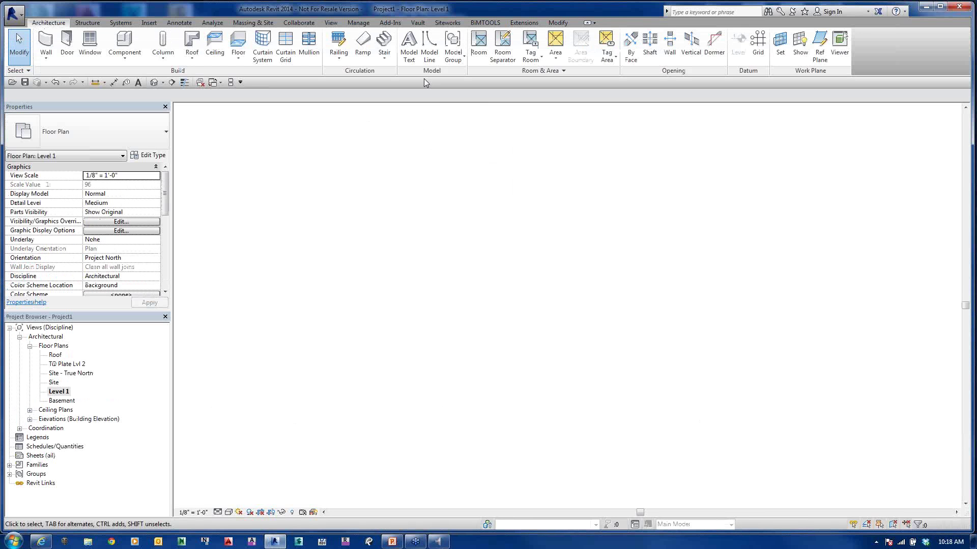
Step: Set the ribbon display mode to Minimize to Tabs and restore the full ribbon
{"action": "left_click", "coordinate": [594, 24]}
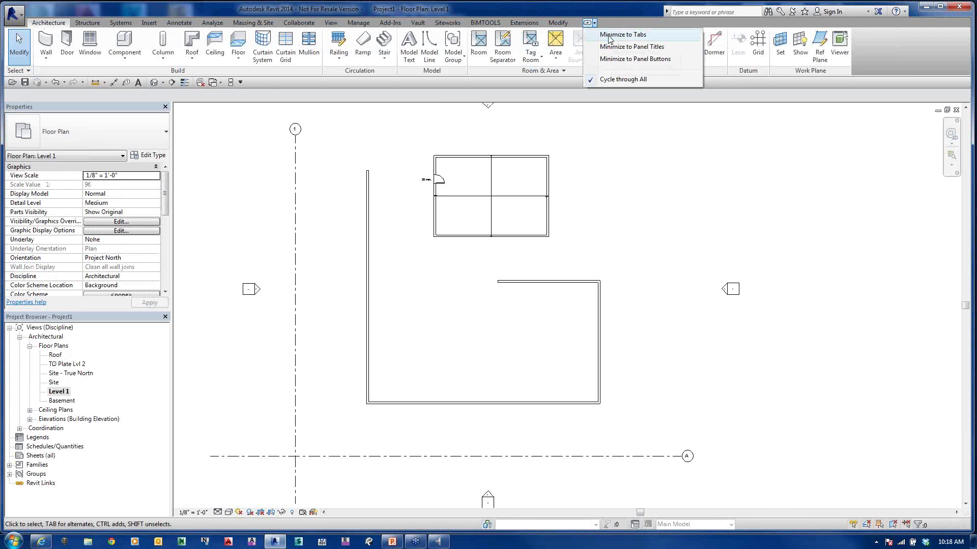
{"action": "left_click", "coordinate": [610, 36]}
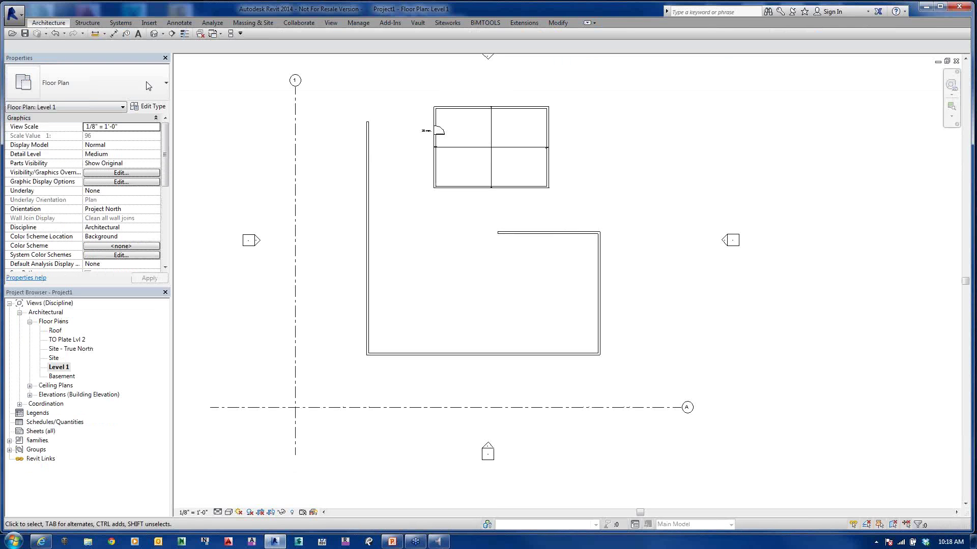
{"action": "double_click", "coordinate": [48, 23]}
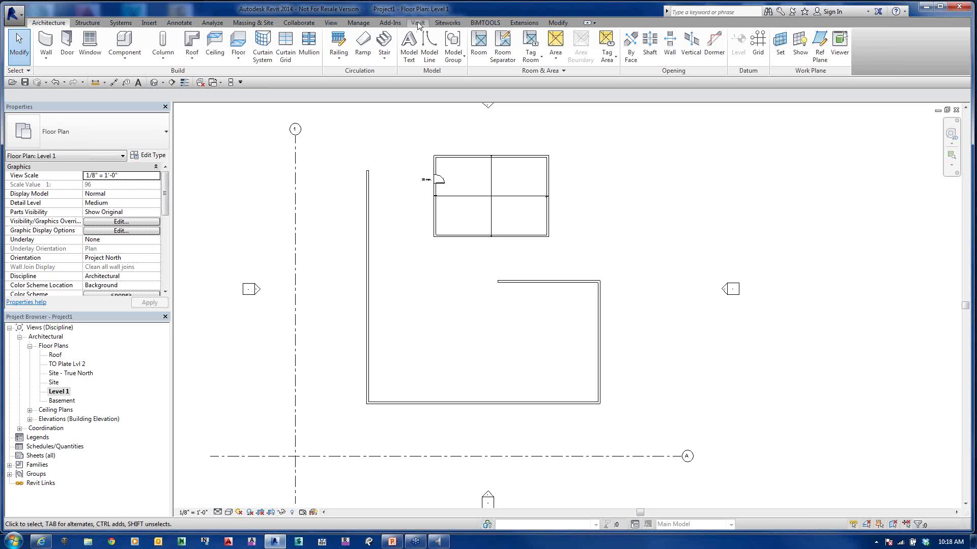
Step: Reorder the ribbon tabs so Vault is last, Architecture follows Structure, and Systems is moved to the front
{"action": "left_click_drag", "start_coordinate": [418, 25], "coordinate": [562, 25]}
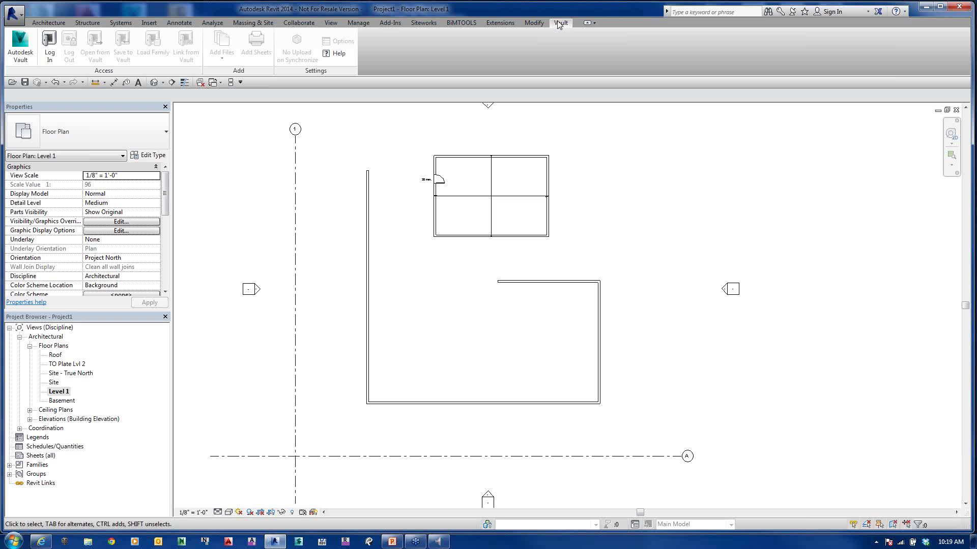
{"action": "left_click", "coordinate": [55, 23]}
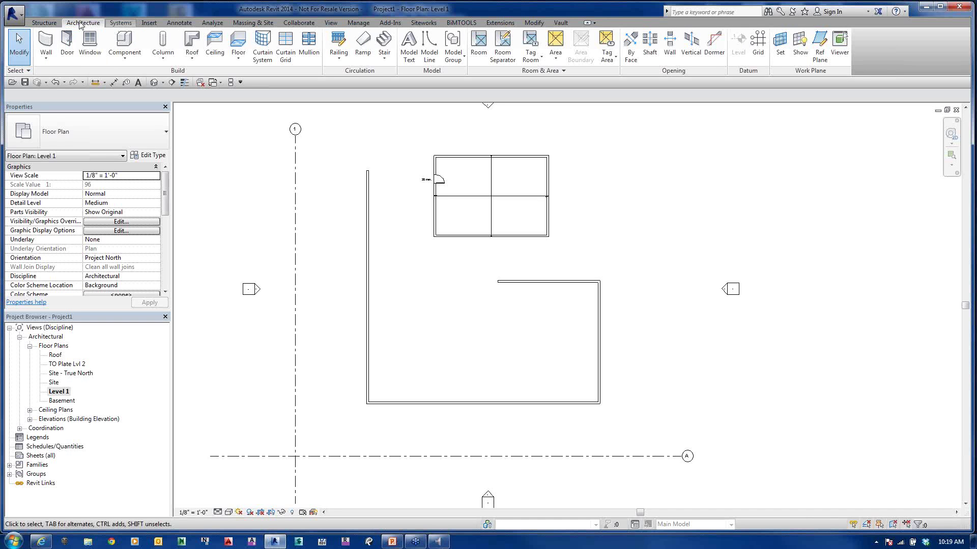
{"action": "left_click", "coordinate": [120, 23]}
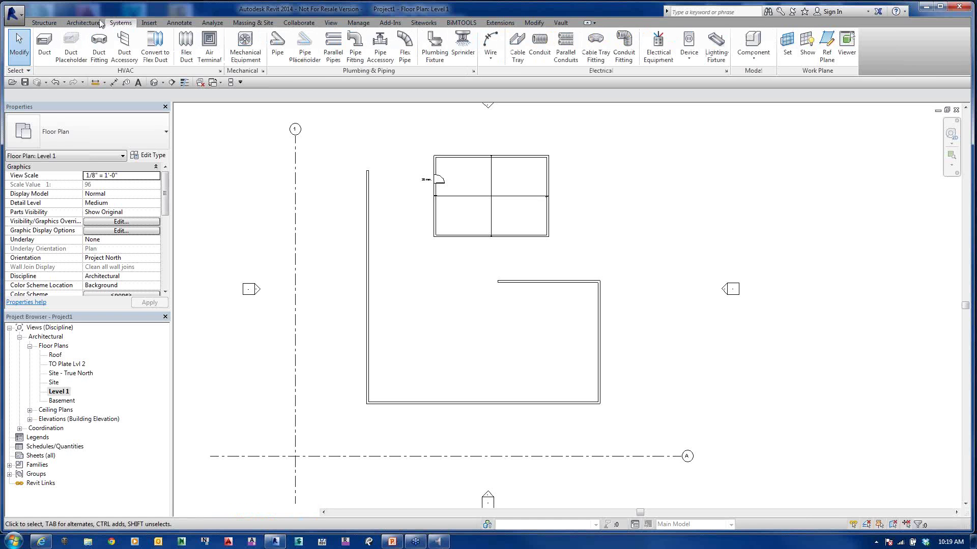
{"action": "left_click_drag", "start_coordinate": [101, 23], "coordinate": [38, 23]}
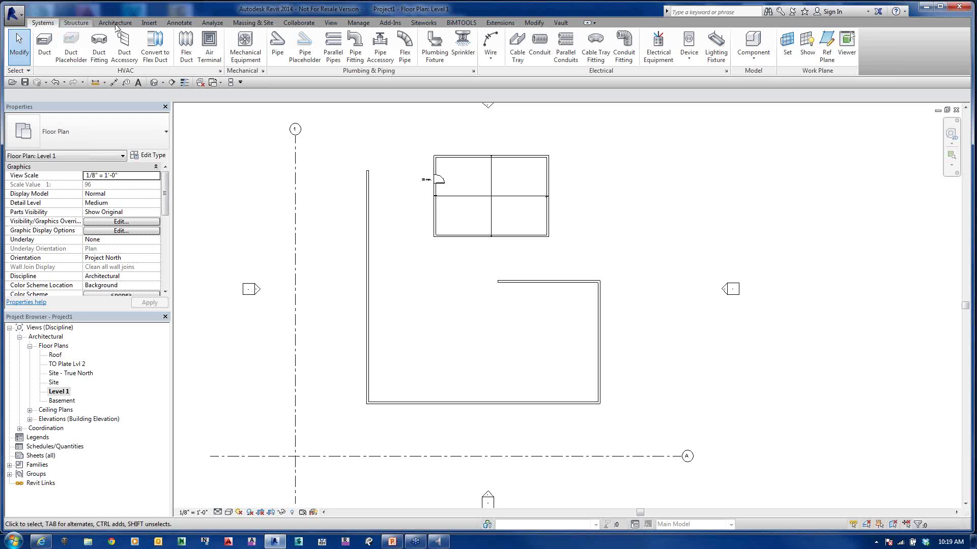
Step: Restore the tab order Architecture, Structure, Systems and show the architectural tools
{"action": "left_click", "coordinate": [77, 23]}
{"action": "left_click_drag", "start_coordinate": [43, 23], "coordinate": [137, 22], "text": "ctrl"}
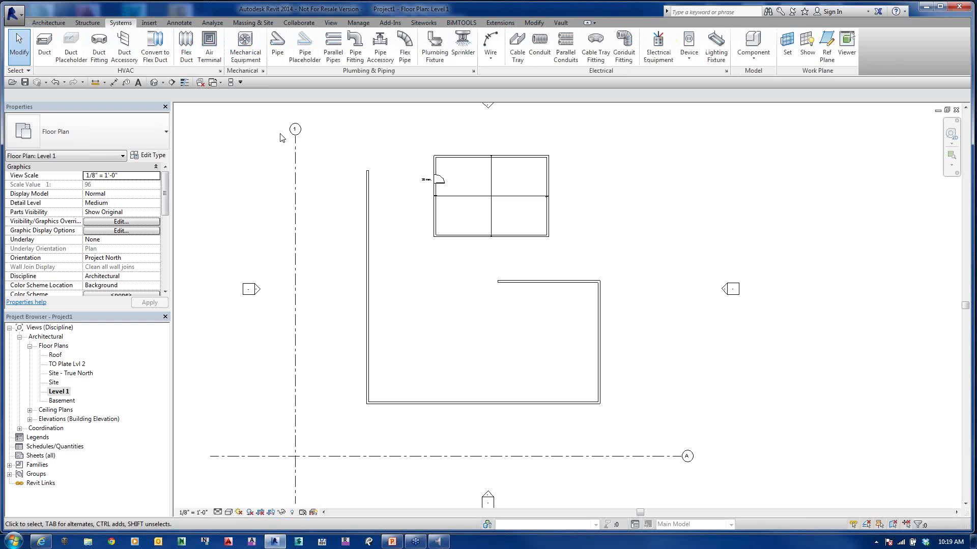
{"action": "left_click", "coordinate": [58, 22]}
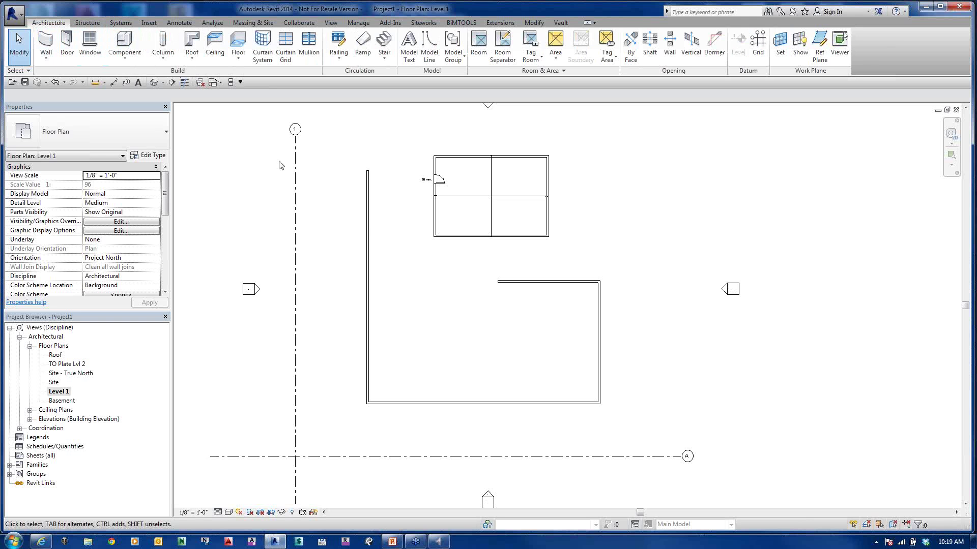
Step: Float the Build panel over the drawing and dock it back at the start of the architectural tools
{"action": "left_click_drag", "start_coordinate": [279, 165], "coordinate": [430, 189]}
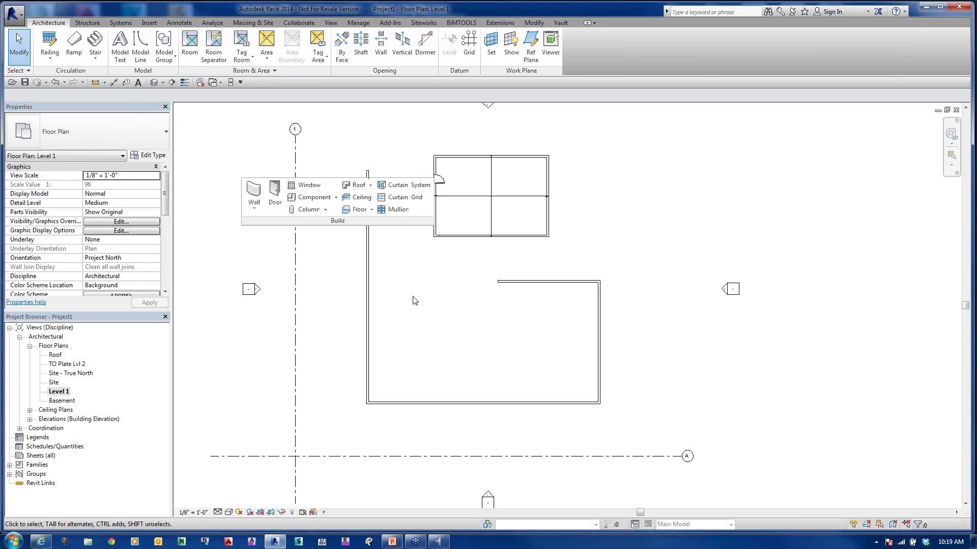
{"action": "left_click_drag", "start_coordinate": [397, 221], "coordinate": [56, 51]}
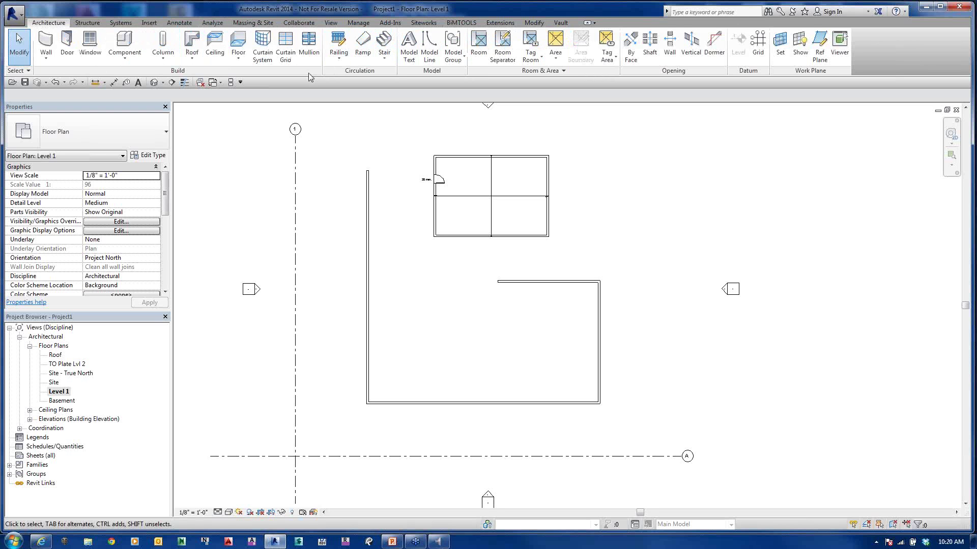
Step: Float the Build panel, circle its Return Panels to Ribbon control in blue, clear the annotation and return the panel
{"action": "left_click_drag", "start_coordinate": [308, 72], "coordinate": [436, 183]}
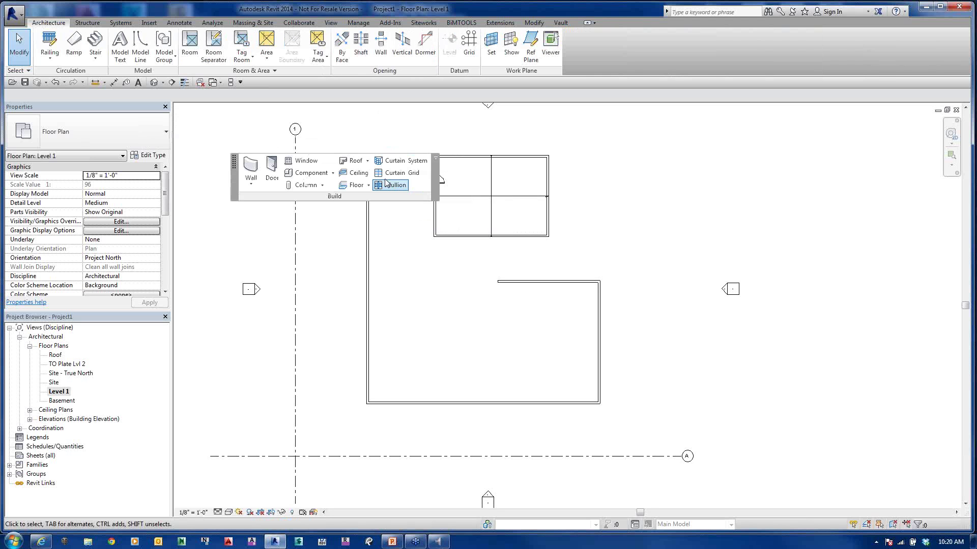
{"action": "key", "text": "F9"}
{"action": "left_click_drag", "start_coordinate": [426, 148], "coordinate": [518, 204]}
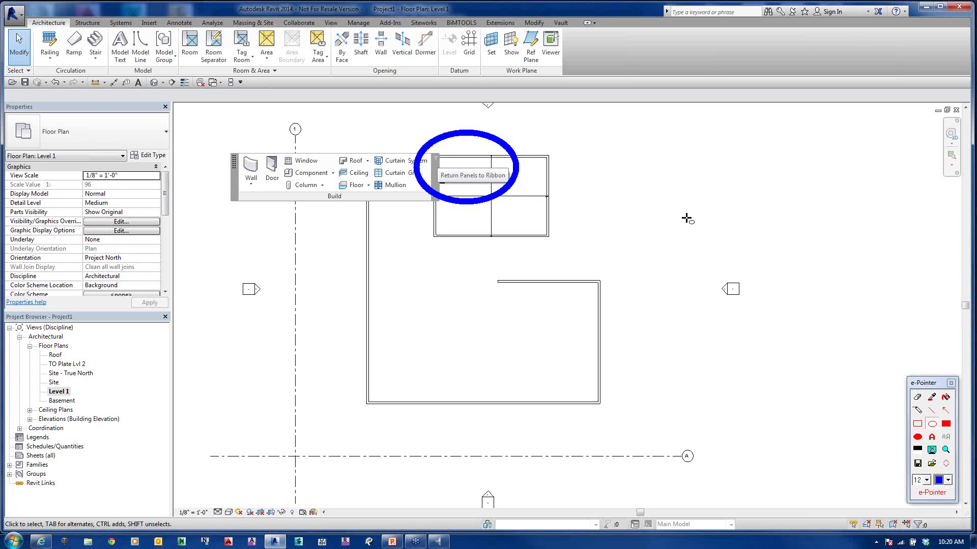
{"action": "key", "text": "Escape"}
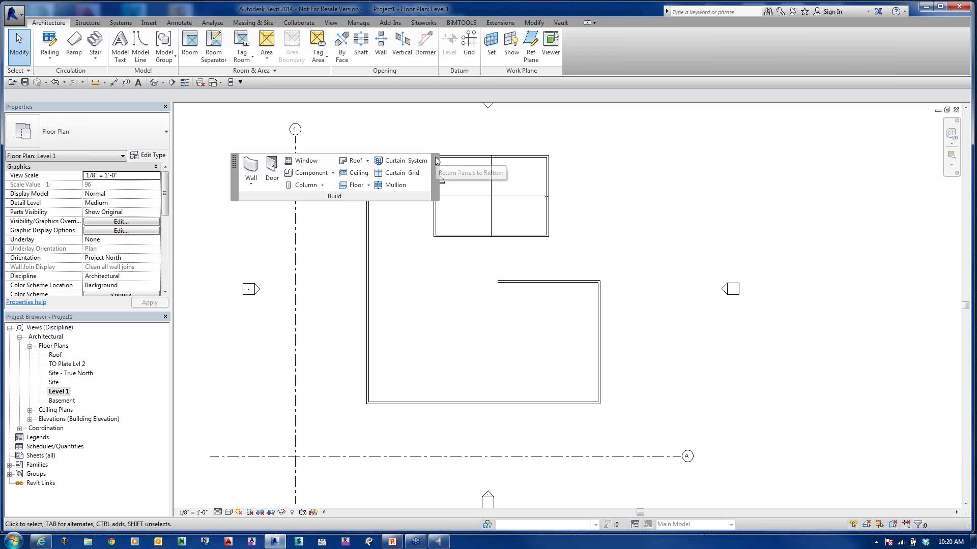
{"action": "left_click", "coordinate": [436, 160]}
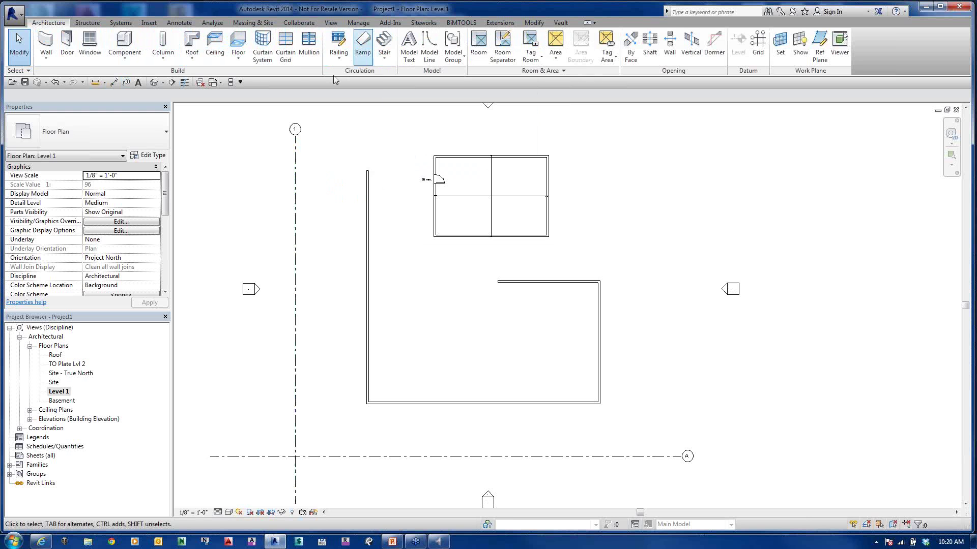
Step: Float the Build panel while showing the structural tools, dock it back and show the architectural tools again
{"action": "left_click_drag", "start_coordinate": [270, 70], "coordinate": [420, 140]}
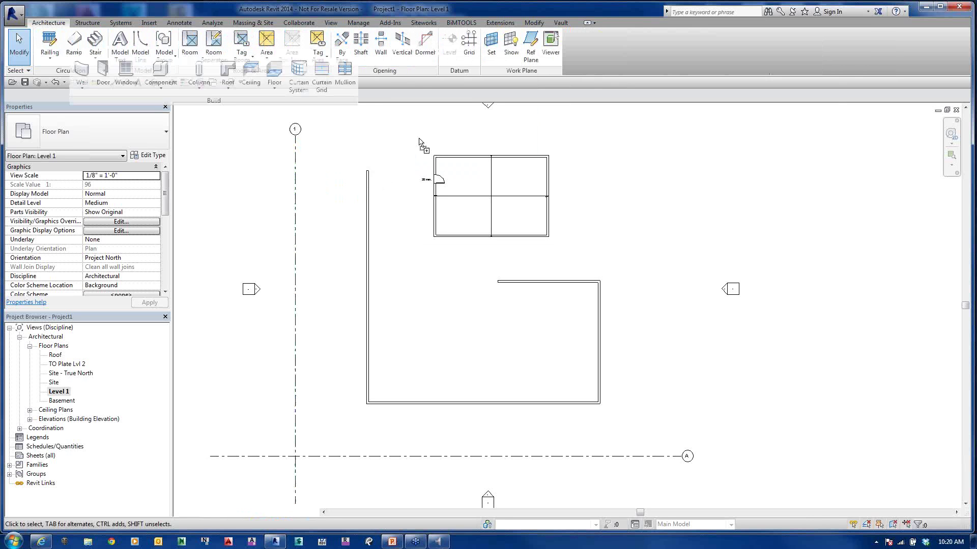
{"action": "left_click", "coordinate": [96, 20]}
{"action": "mouse_move", "coordinate": [245, 142]}
{"action": "left_mouse_down"}
{"action": "mouse_move", "coordinate": [226, 61]}
{"action": "mouse_move", "coordinate": [305, 41]}
{"action": "mouse_move", "coordinate": [758, 41]}
{"action": "mouse_move", "coordinate": [489, 42]}
{"action": "mouse_move", "coordinate": [225, 26]}
{"action": "mouse_move", "coordinate": [252, 39]}
{"action": "mouse_move", "coordinate": [252, 57]}
{"action": "left_mouse_up"}
{"action": "left_click", "coordinate": [60, 23]}
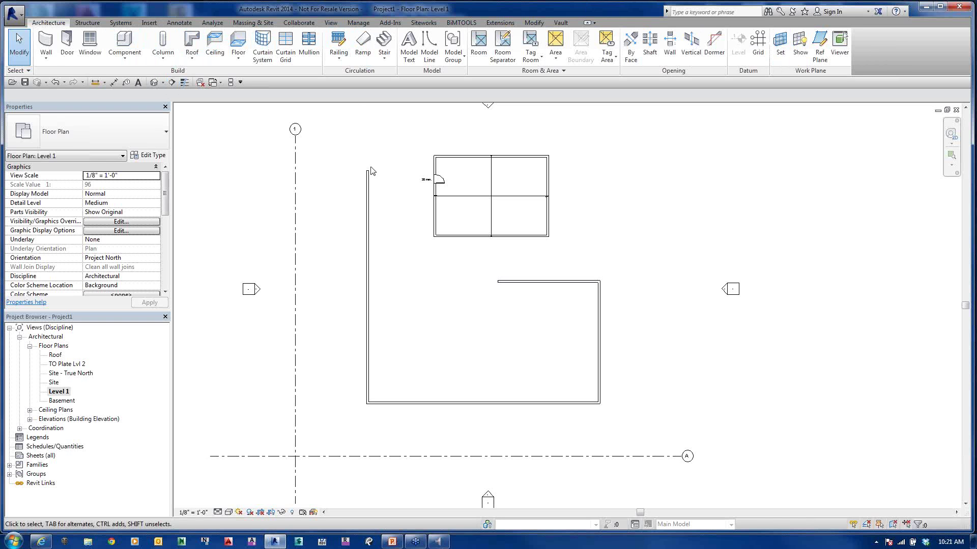
Step: Compare the contextual tools for placing a wall with those for the selected wall containing the door, clearing both
{"action": "left_click", "coordinate": [43, 45]}
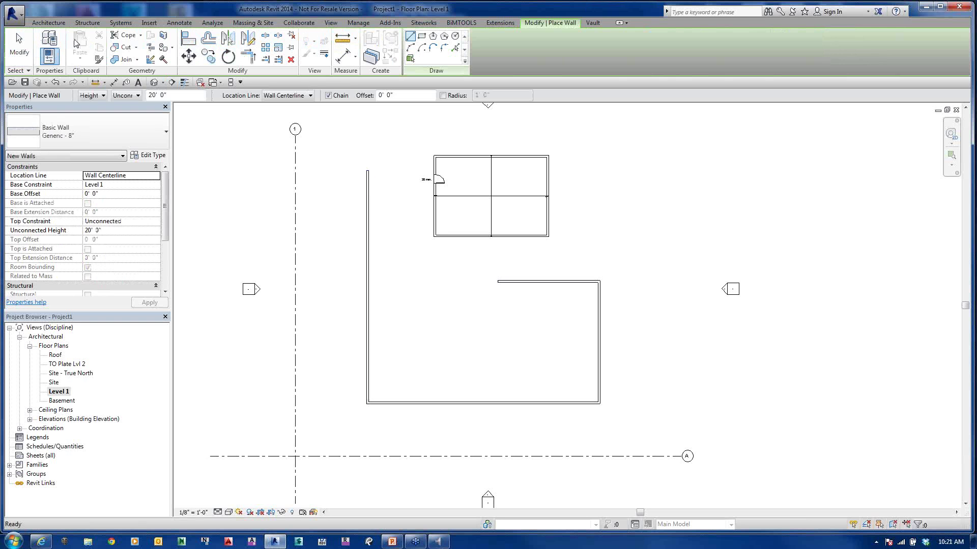
{"action": "key", "text": "Escape"}
{"action": "key", "text": "Escape"}
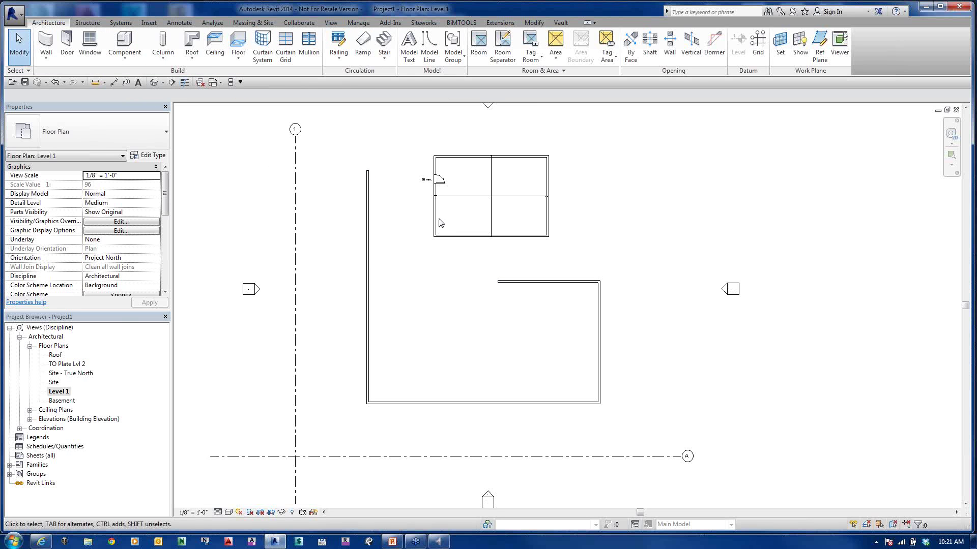
{"action": "left_click", "coordinate": [435, 222]}
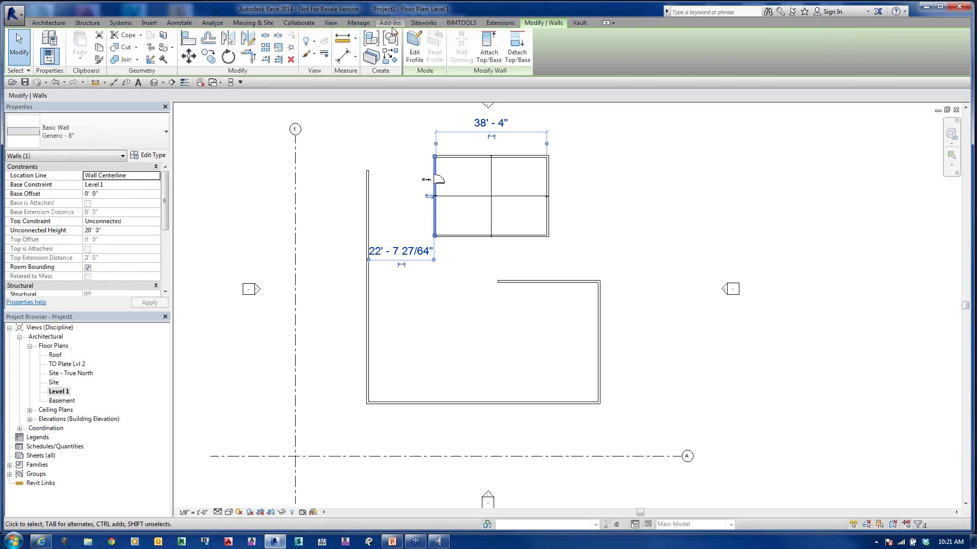
{"action": "left_click", "coordinate": [261, 152]}
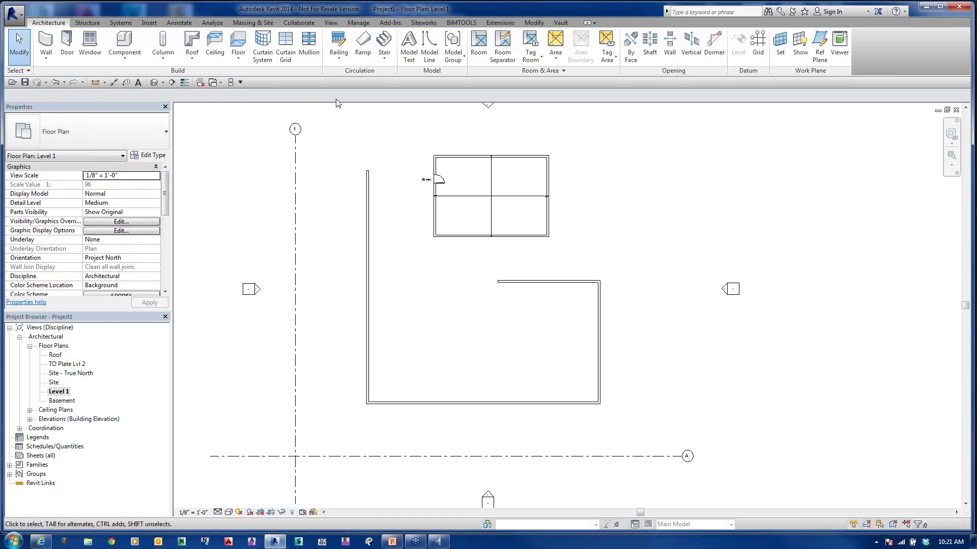
Step: Start placing a wall, try TO Plate Lvl 2 and Unconnected as its height limit, and set it to TO Plate Lvl 2
{"action": "left_click", "coordinate": [46, 46]}
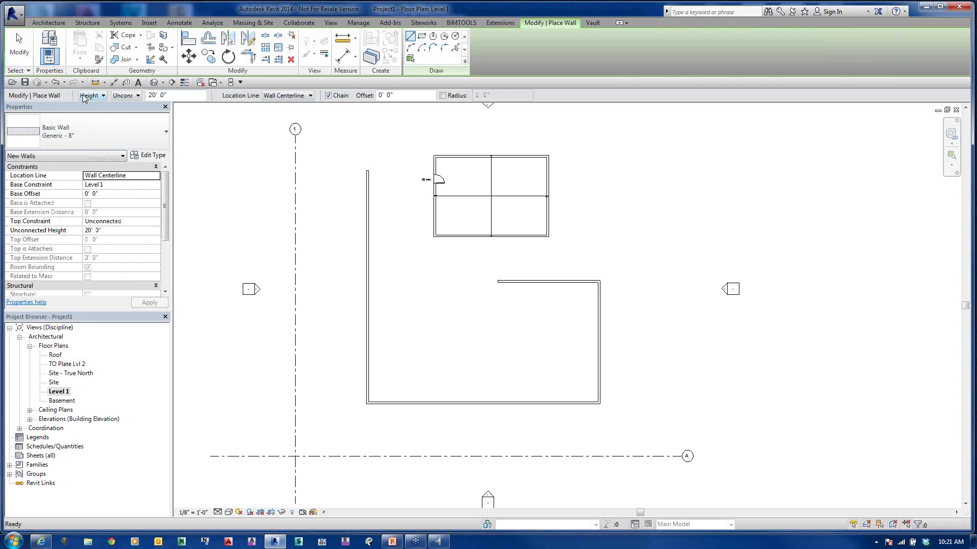
{"action": "left_click", "coordinate": [102, 96]}
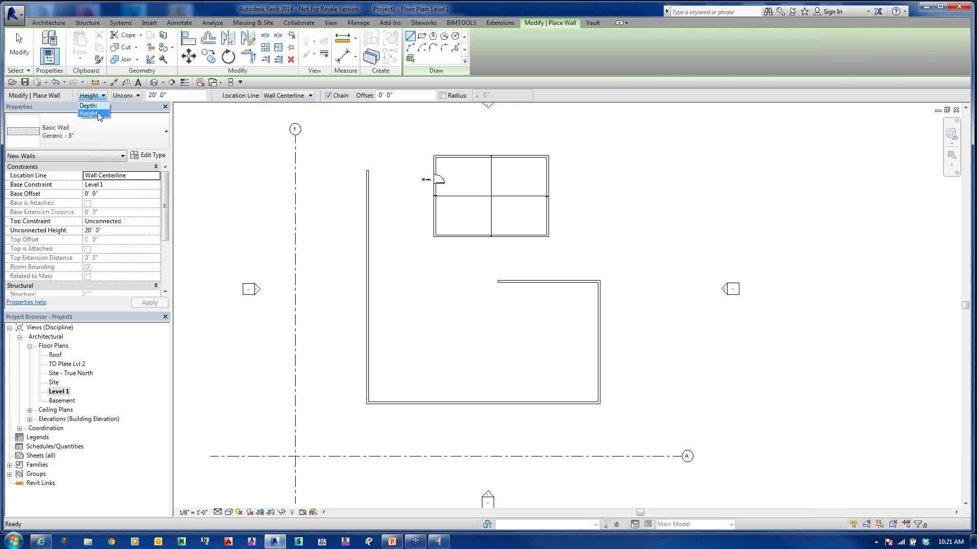
{"action": "left_click", "coordinate": [138, 96]}
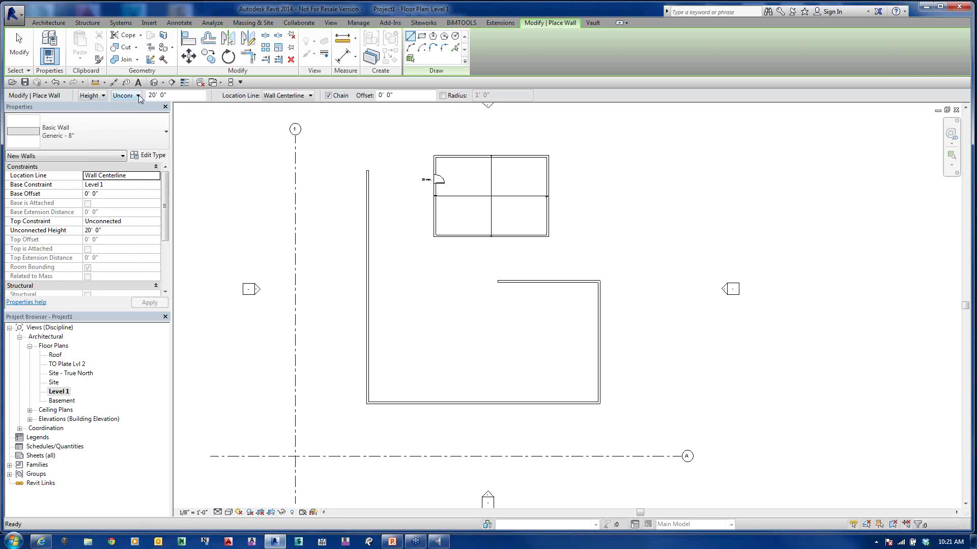
{"action": "left_click", "coordinate": [140, 98]}
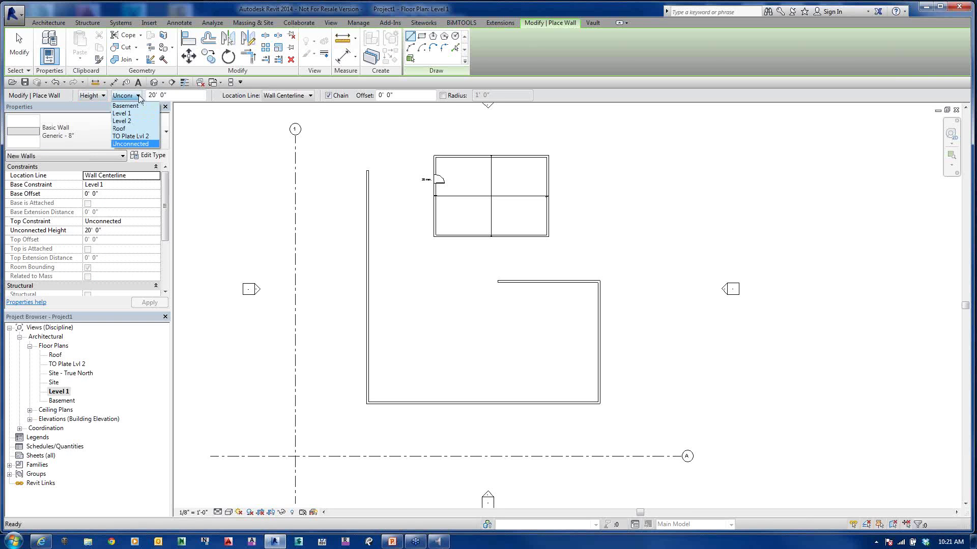
{"action": "left_click", "coordinate": [142, 137]}
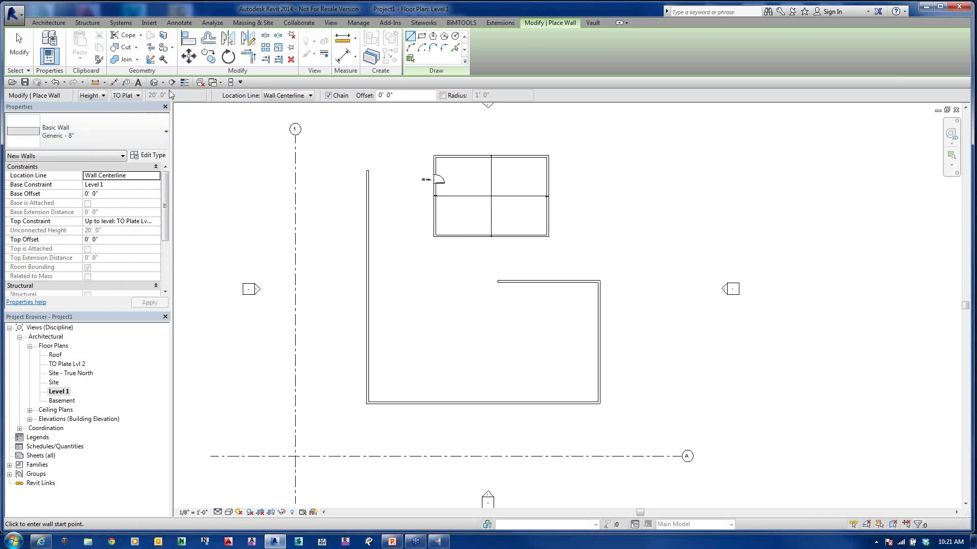
{"action": "left_click", "coordinate": [137, 96]}
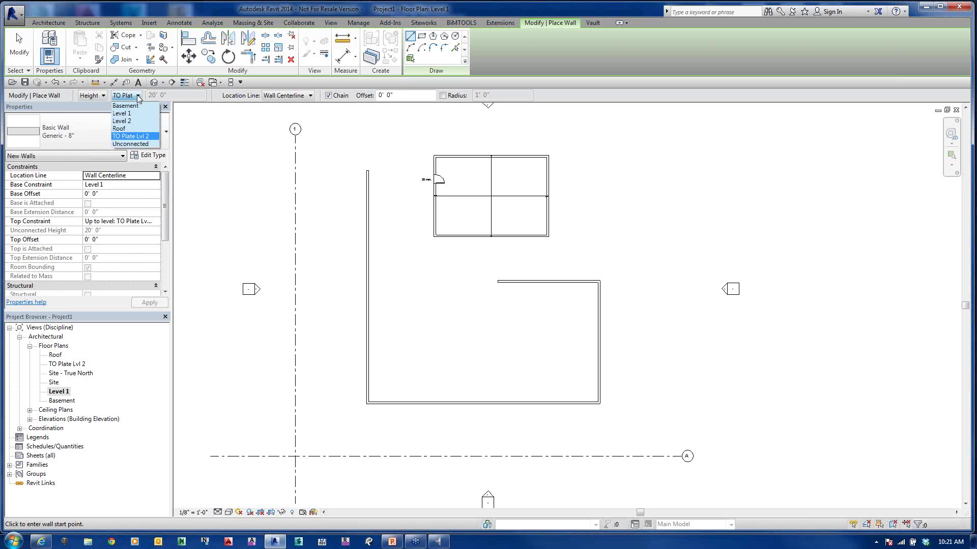
{"action": "left_click", "coordinate": [133, 144]}
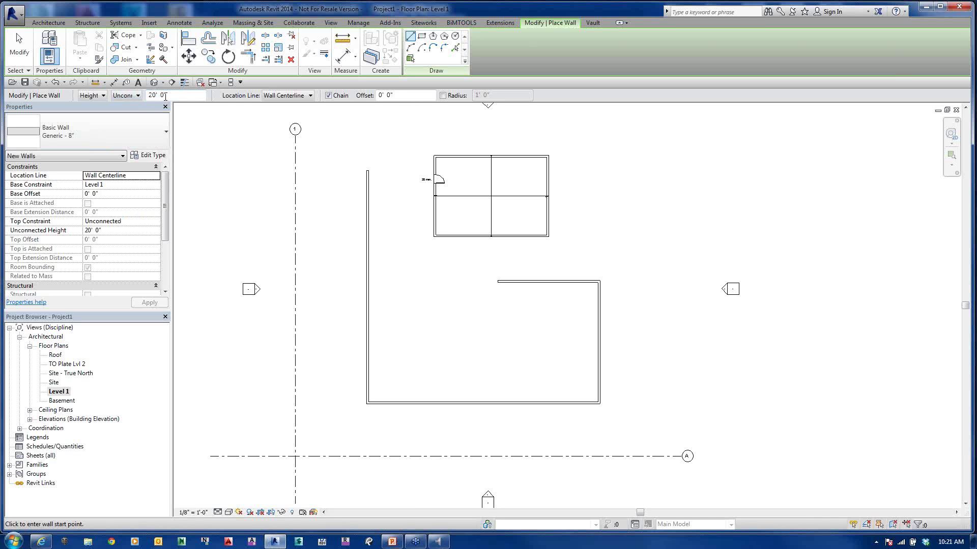
{"action": "left_click", "coordinate": [137, 96]}
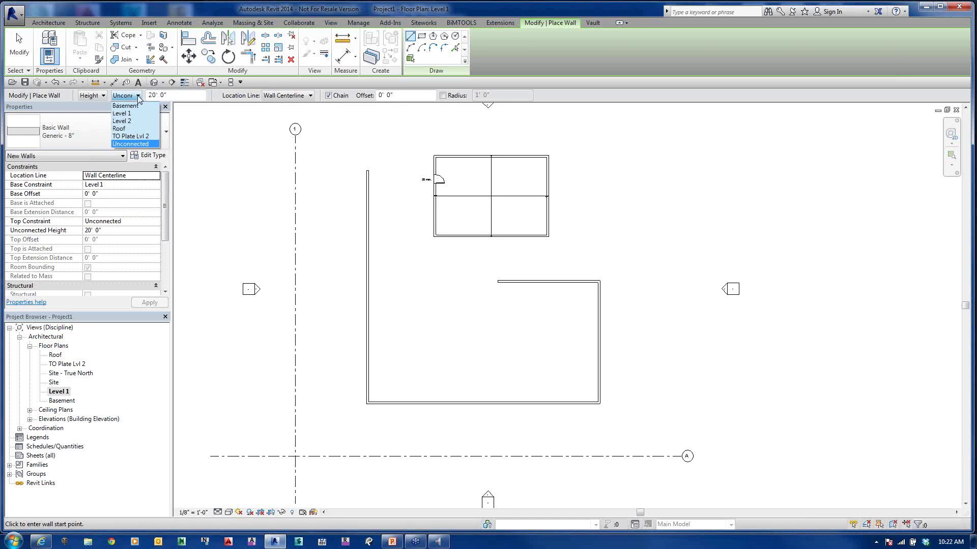
{"action": "left_click", "coordinate": [127, 136]}
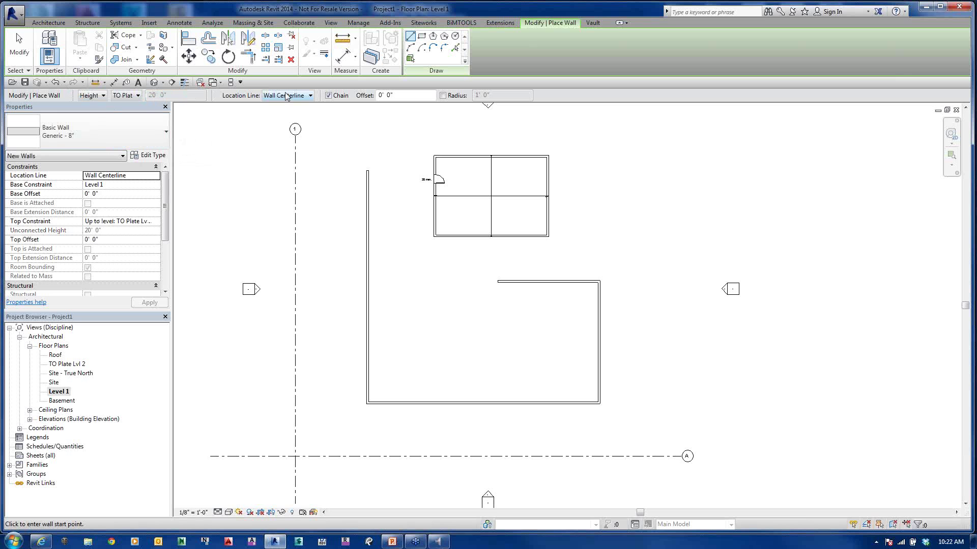
Step: Review the wall location line options and preview a wall drawn on its centerline above the existing walls without placing it
{"action": "left_click", "coordinate": [306, 96]}
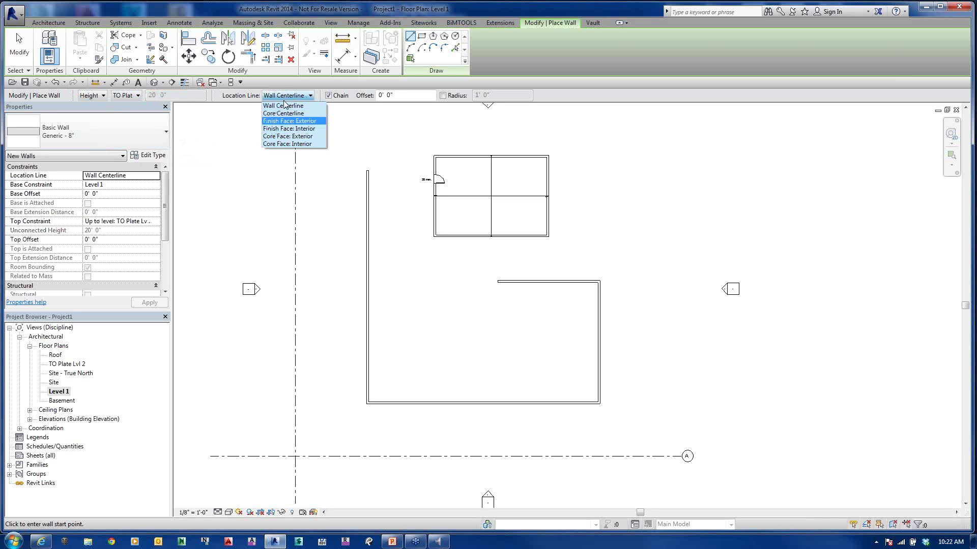
{"action": "left_click", "coordinate": [415, 199]}
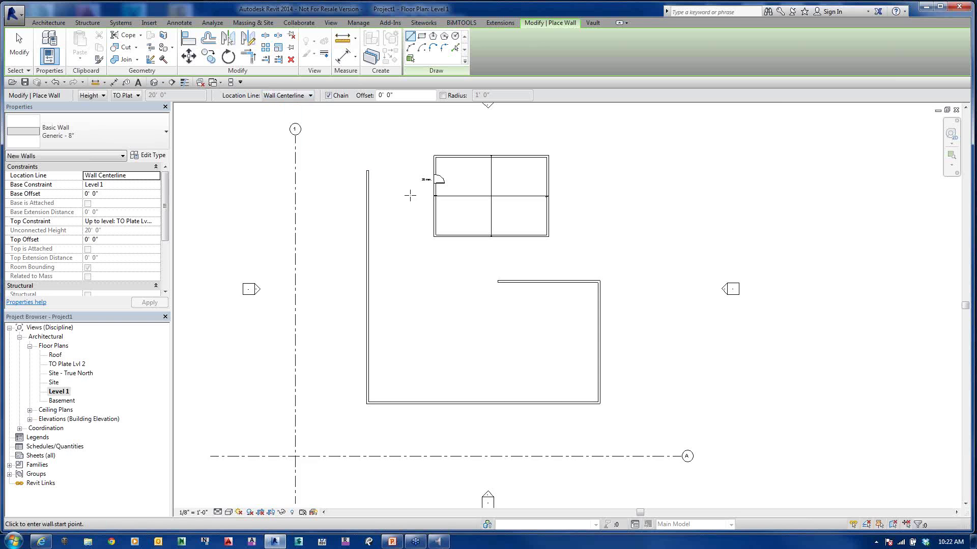
{"action": "scroll", "coordinate": [410, 195], "scroll_direction": "up", "scroll_amount": 4}
{"action": "mouse_move", "coordinate": [393, 170]}
{"action": "middle_mouse_down"}
{"action": "mouse_move", "coordinate": [470, 309]}
{"action": "mouse_move", "coordinate": [486, 319]}
{"action": "middle_mouse_up"}
{"action": "left_click", "coordinate": [307, 198]}
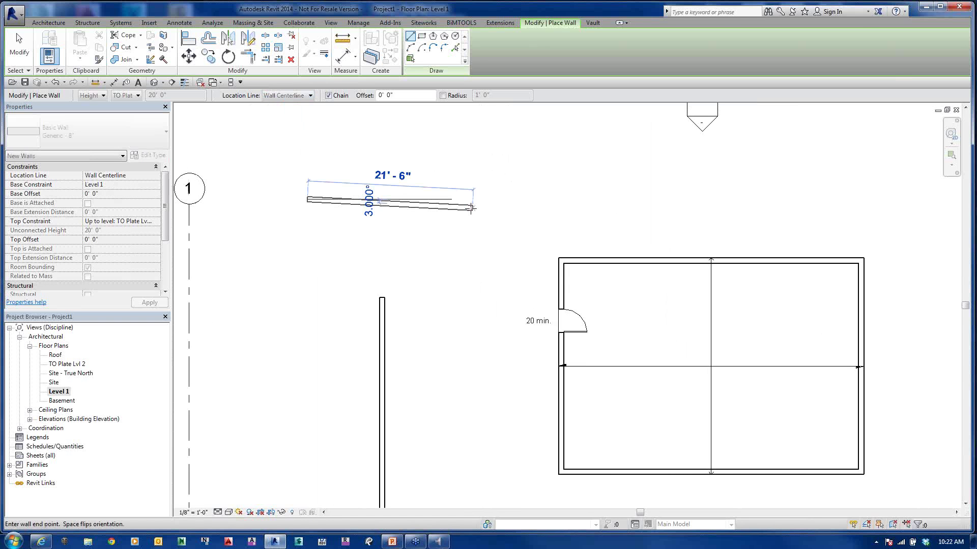
{"action": "scroll", "coordinate": [471, 208], "scroll_direction": "up", "scroll_amount": 1}
{"action": "key", "text": "Escape"}
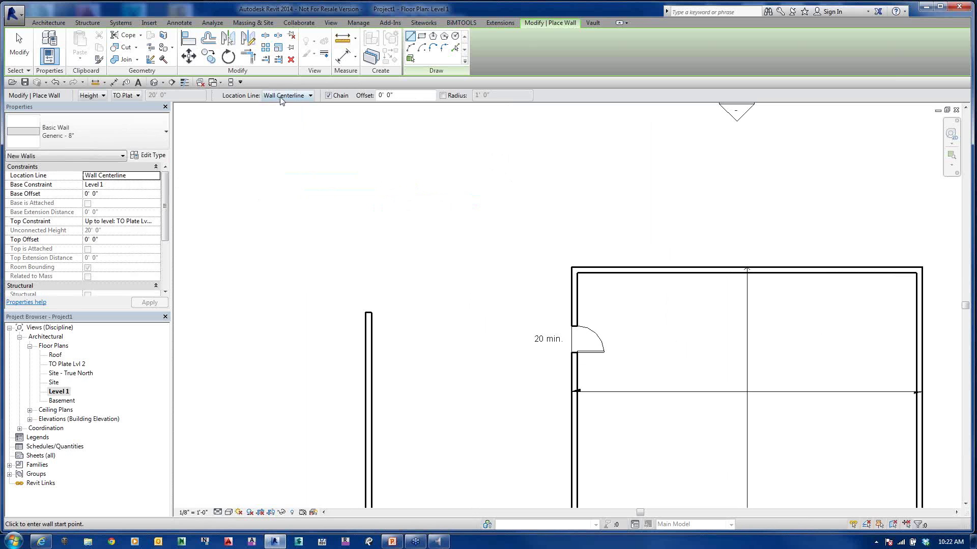
Step: Set the location line to Finish Face: Exterior and draw a horizontal wall about 26' long above the room, flipping its orientation in preview
{"action": "left_click", "coordinate": [309, 96]}
{"action": "left_click", "coordinate": [290, 125]}
{"action": "left_click", "coordinate": [340, 206]}
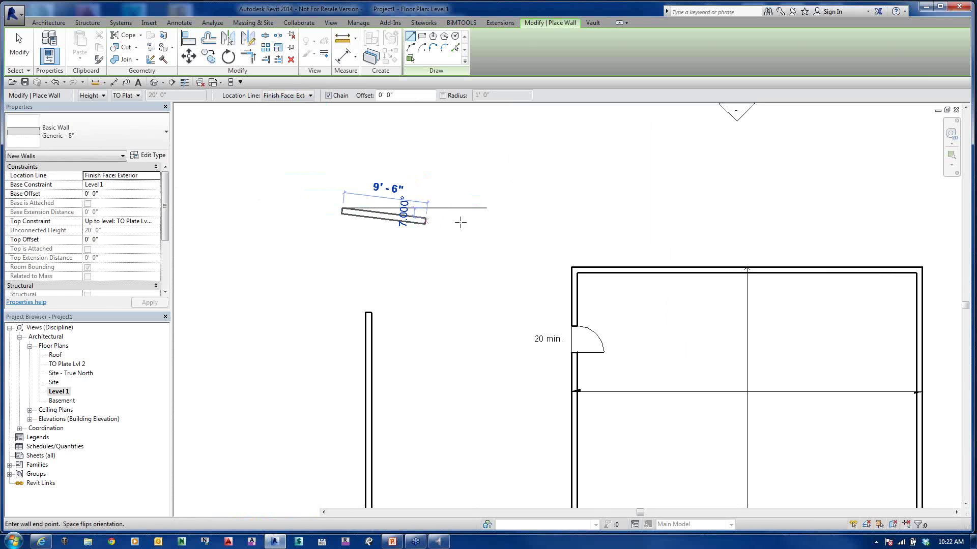
{"action": "scroll", "coordinate": [501, 207], "scroll_direction": "up", "scroll_amount": 1}
{"action": "scroll", "coordinate": [502, 208], "scroll_direction": "up", "scroll_amount": 1}
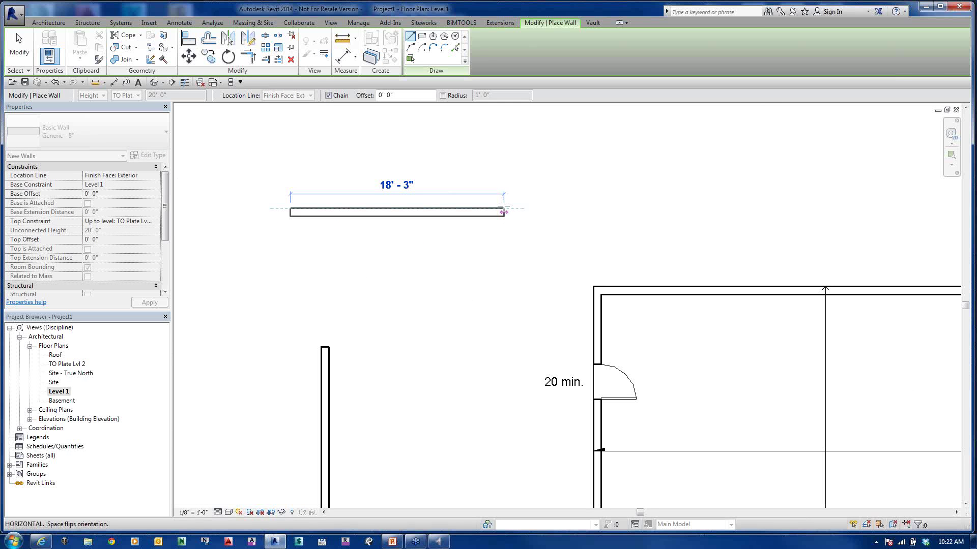
{"action": "key", "text": "space"}
{"action": "key", "text": "space"}
{"action": "key", "text": "space"}
{"action": "key", "text": "space"}
{"action": "scroll", "coordinate": [364, 220], "scroll_direction": "down", "scroll_amount": 1}
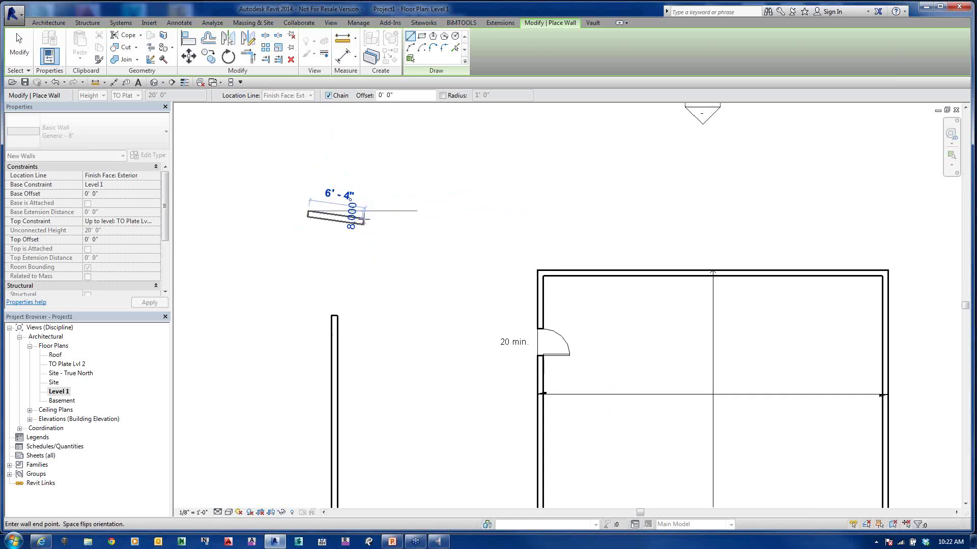
{"action": "scroll", "coordinate": [364, 220], "scroll_direction": "down", "scroll_amount": 1}
{"action": "left_click", "coordinate": [516, 214]}
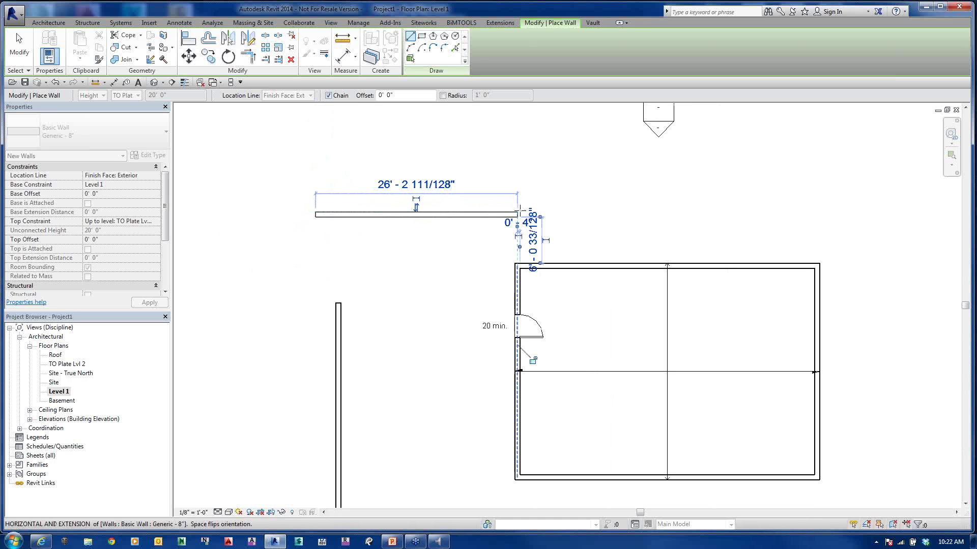
Step: Continue the wall with two chained segments, turn off Chain and finish with an angled segment about 13' long
{"action": "left_click", "coordinate": [696, 162]}
{"action": "left_click", "coordinate": [748, 161]}
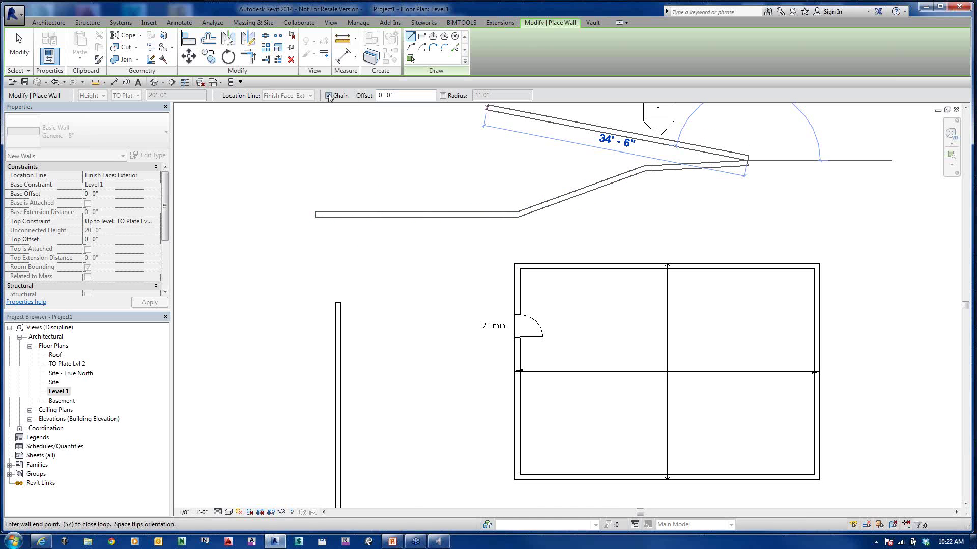
{"action": "left_click", "coordinate": [329, 95]}
{"action": "middle_click_drag", "start_coordinate": [458, 222], "coordinate": [356, 284]}
{"action": "left_click", "coordinate": [738, 183]}
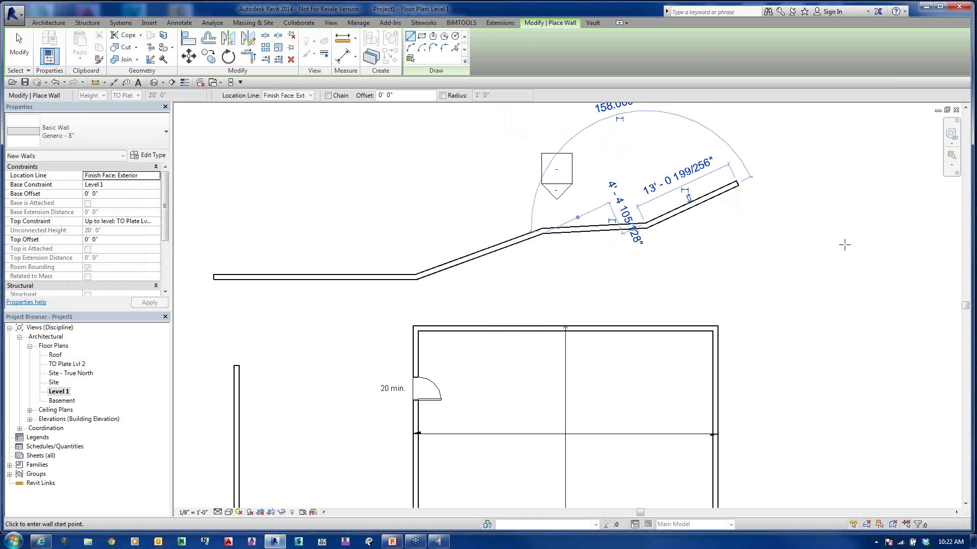
Step: Draw three separate unchained walls beside and above the room, starting with a steep one about 17'-6" long
{"action": "left_click", "coordinate": [826, 189]}
{"action": "left_click", "coordinate": [880, 313]}
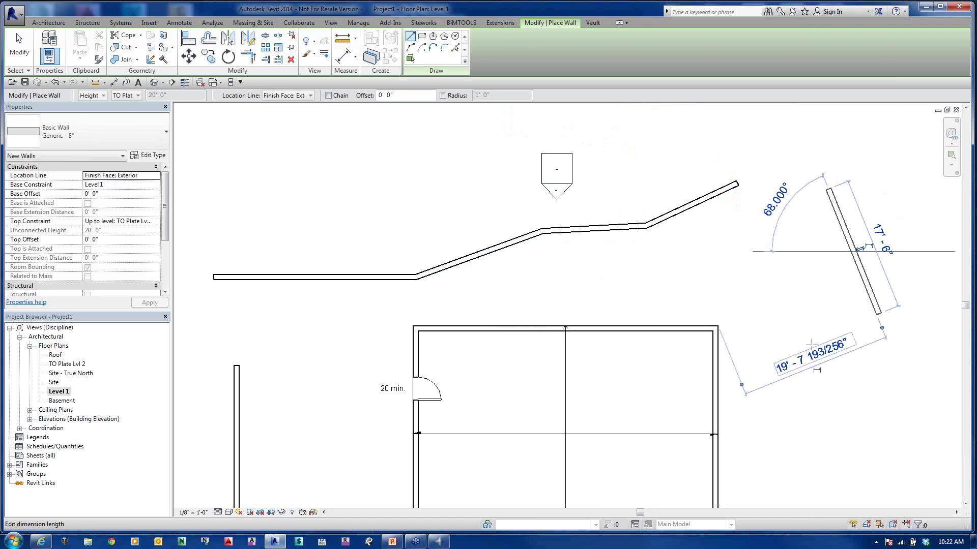
{"action": "left_click", "coordinate": [821, 324]}
{"action": "left_click", "coordinate": [723, 277]}
{"action": "left_click", "coordinate": [662, 285]}
{"action": "left_click", "coordinate": [551, 286]}
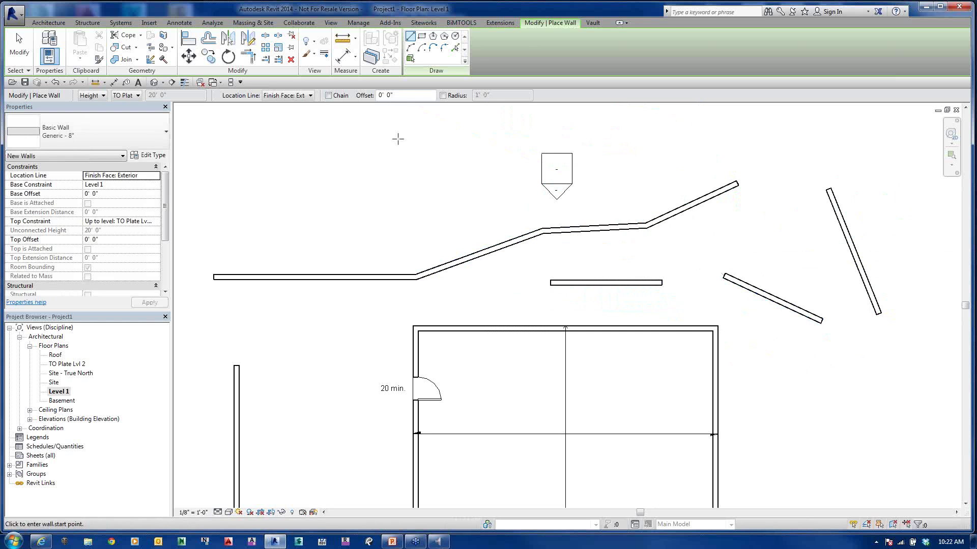
Step: Set the wall offset to 4', preview a wall offset from the horizontal wall and mark the gap with an annotation arrow
{"action": "left_click", "coordinate": [398, 95]}
{"action": "type", "text": "4"}
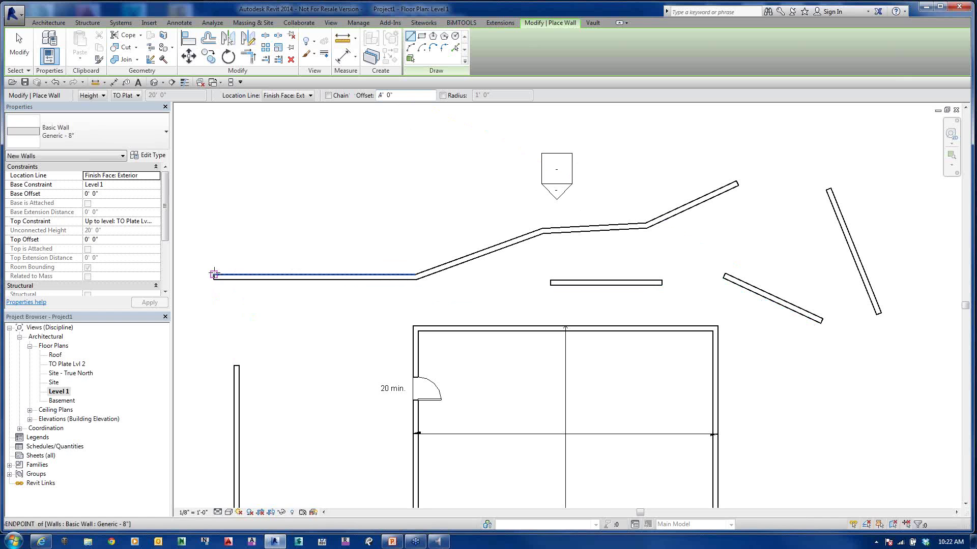
{"action": "left_click", "coordinate": [213, 276]}
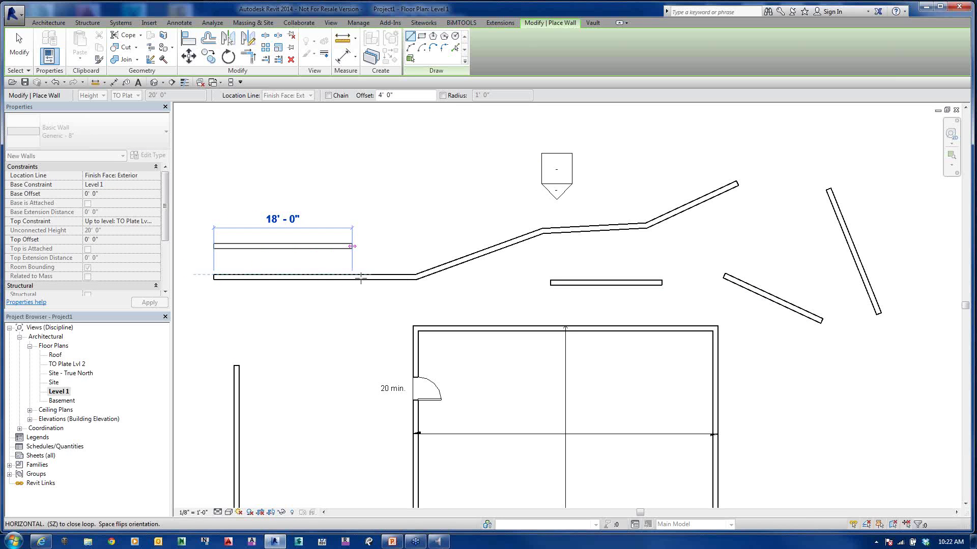
{"action": "key", "text": "F12"}
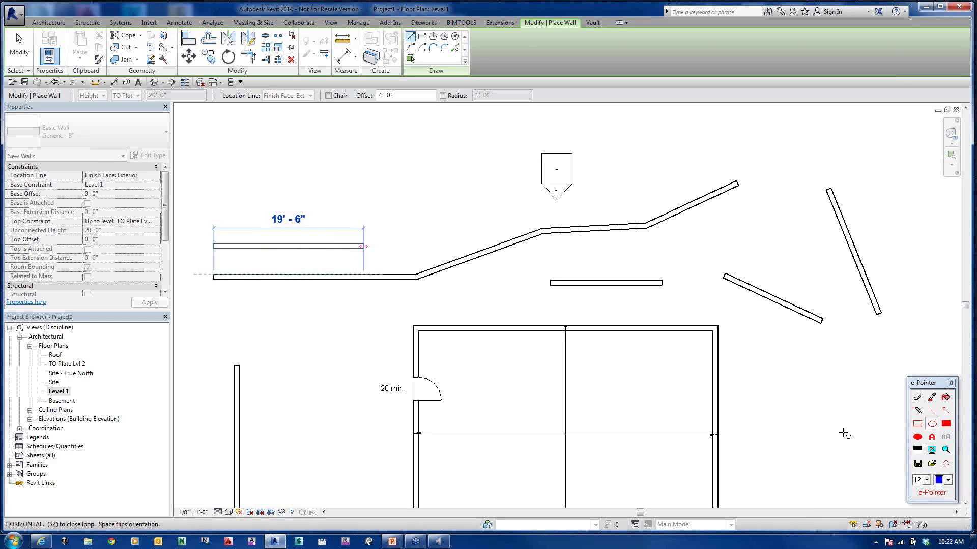
{"action": "left_click", "coordinate": [946, 411]}
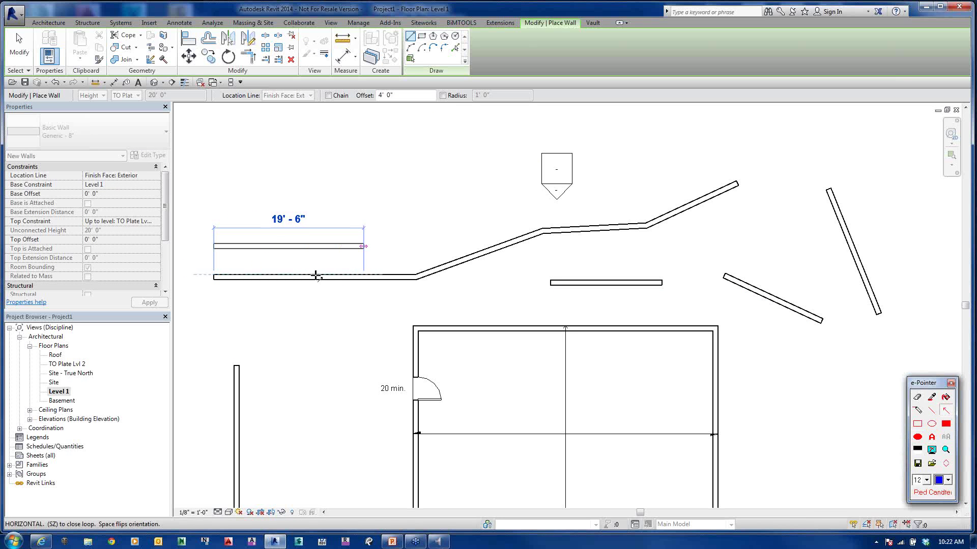
{"action": "left_click_drag", "start_coordinate": [316, 277], "coordinate": [316, 247]}
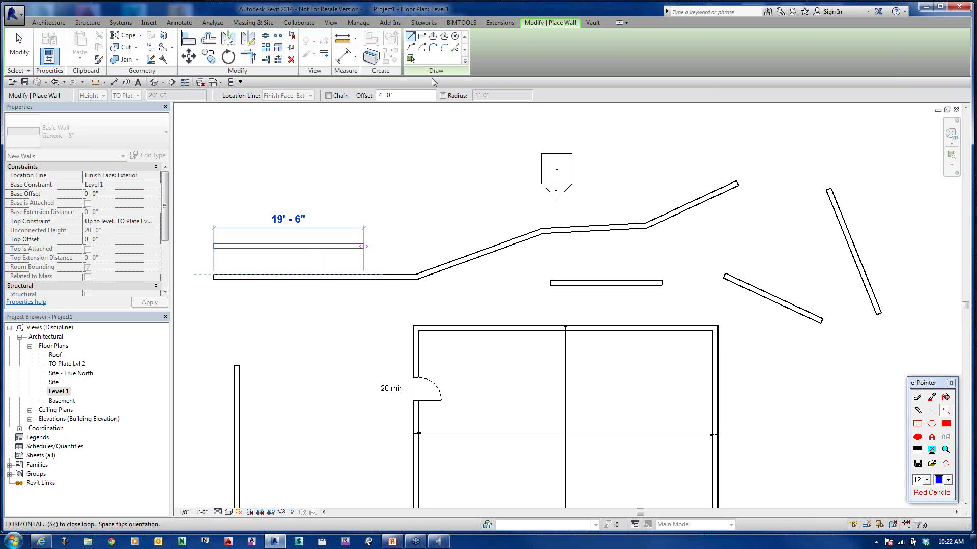
Step: Create parallel walls at the 4' offset by picking the four connected wall segments with Pick Lines
{"action": "left_click", "coordinate": [456, 47]}
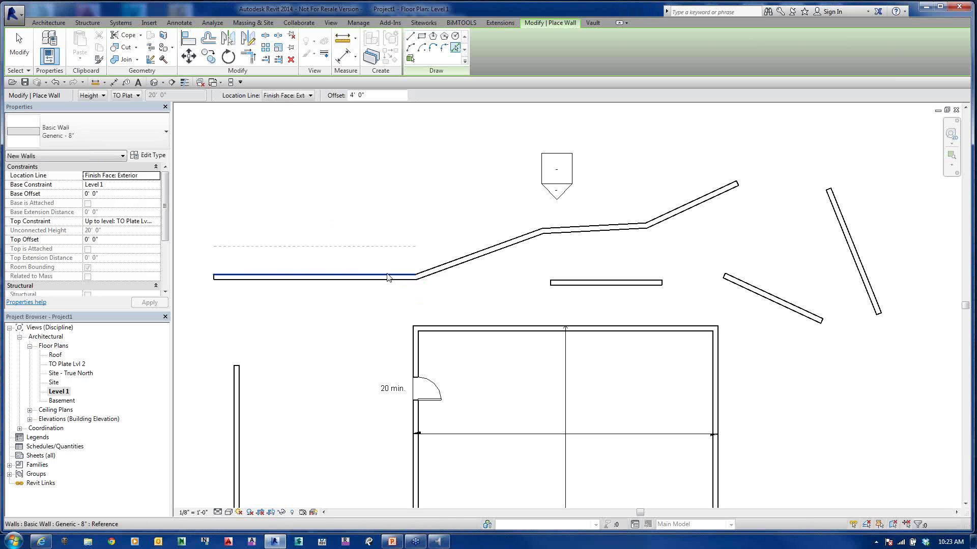
{"action": "left_click", "coordinate": [387, 278]}
{"action": "left_click", "coordinate": [442, 267]}
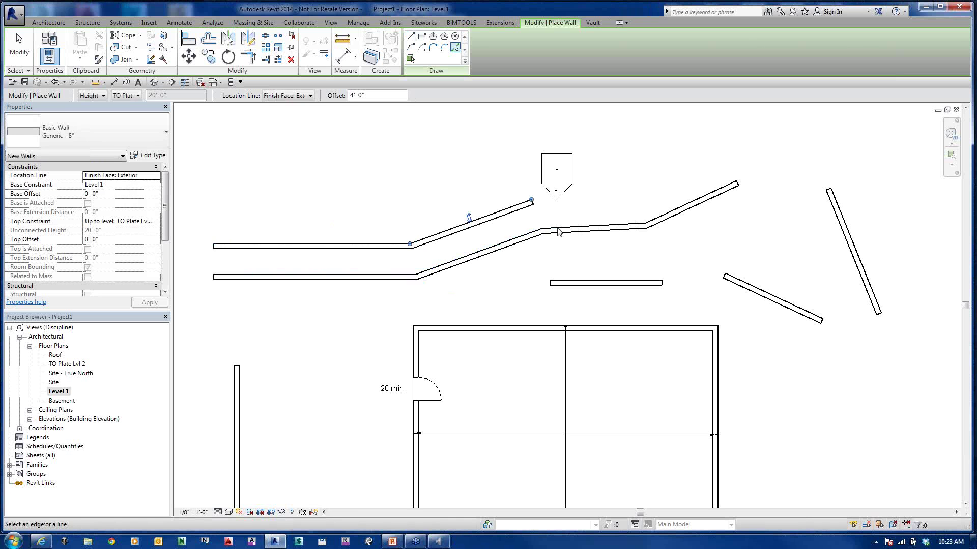
{"action": "left_click", "coordinate": [560, 230]}
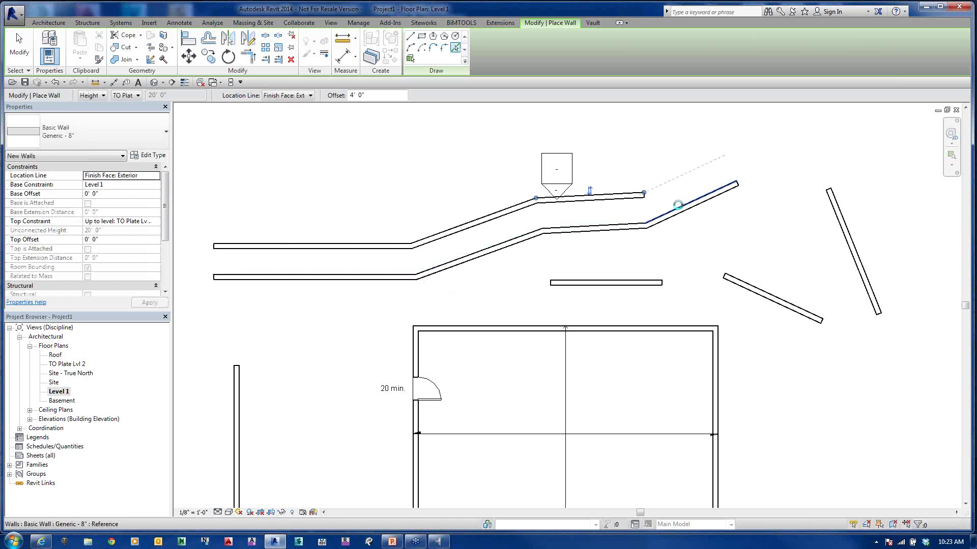
{"action": "left_click", "coordinate": [677, 204]}
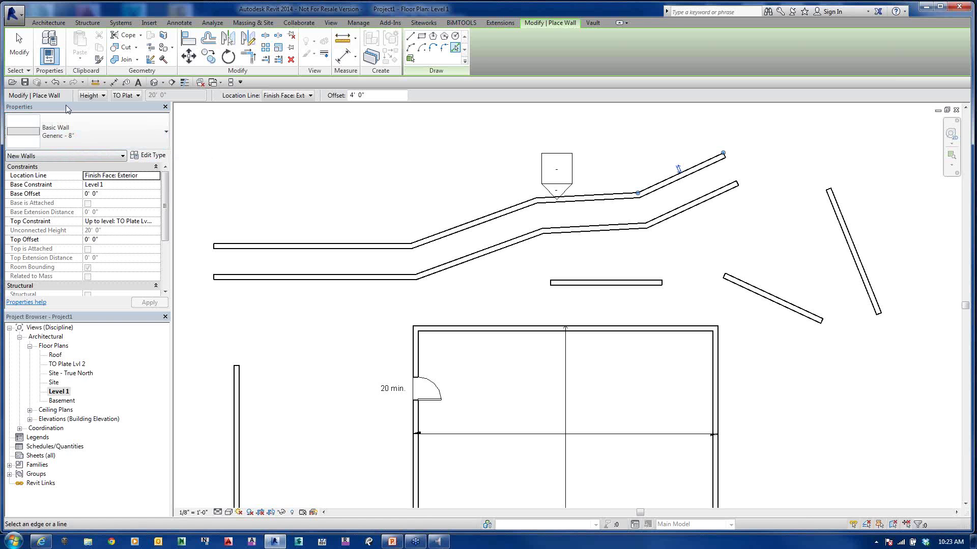
Step: Float the Properties palette over the drawing and end wall placement
{"action": "left_click_drag", "start_coordinate": [64, 112], "coordinate": [270, 116]}
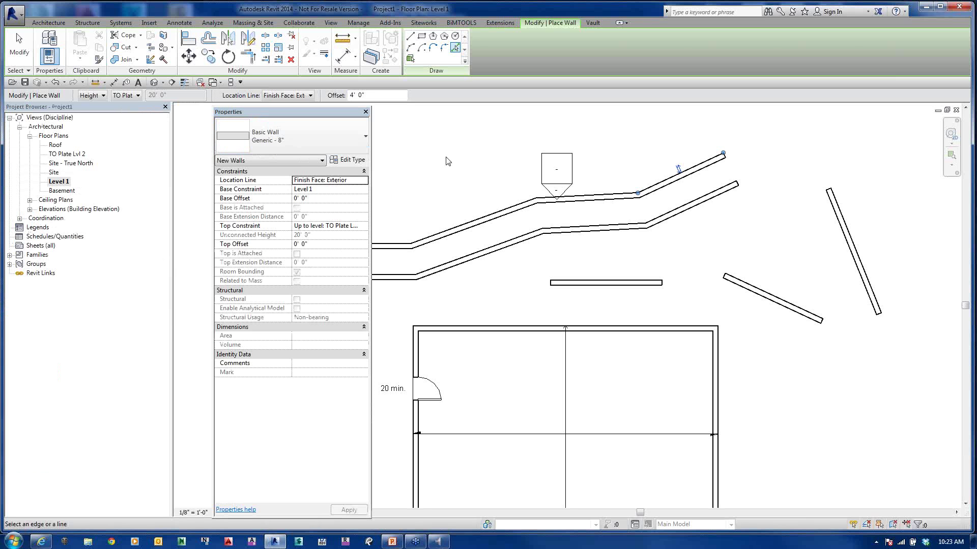
{"action": "key", "text": "Escape"}
{"action": "key", "text": "Escape"}
Step: Change the sloped segment of the new offset wall beside the horizontal one to Exterior - CMU on Mtl. Stud and deselect it
{"action": "left_click", "coordinate": [466, 225]}
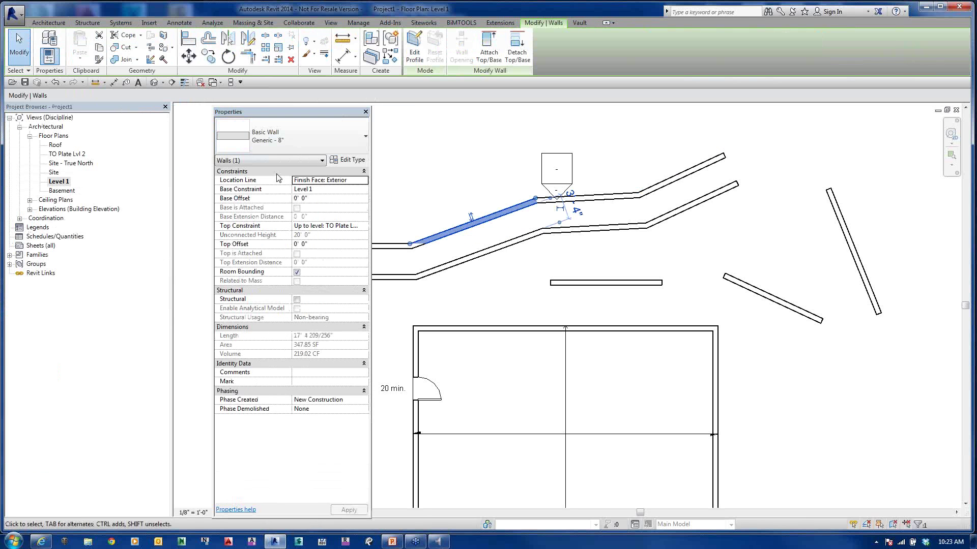
{"action": "left_click", "coordinate": [326, 139]}
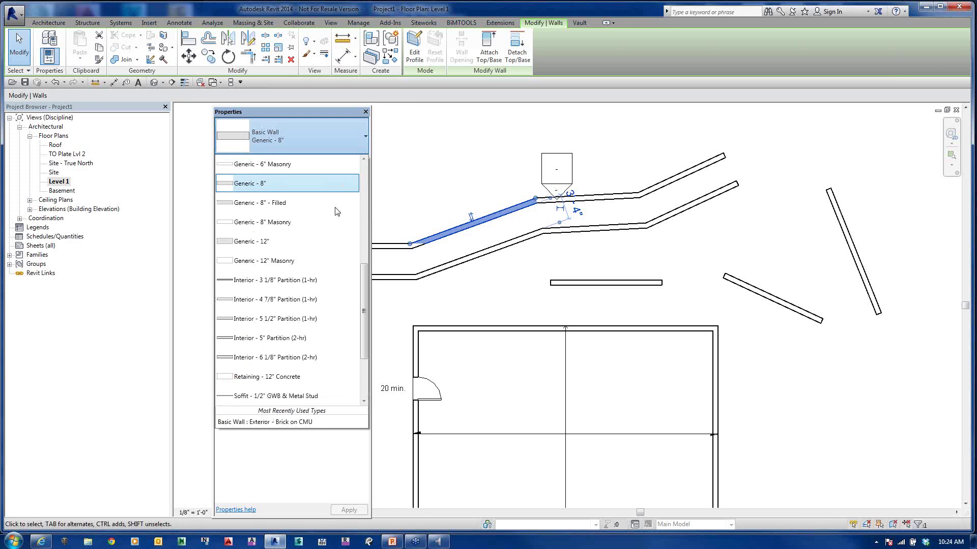
{"action": "left_click_drag", "start_coordinate": [364, 289], "coordinate": [364, 221]}
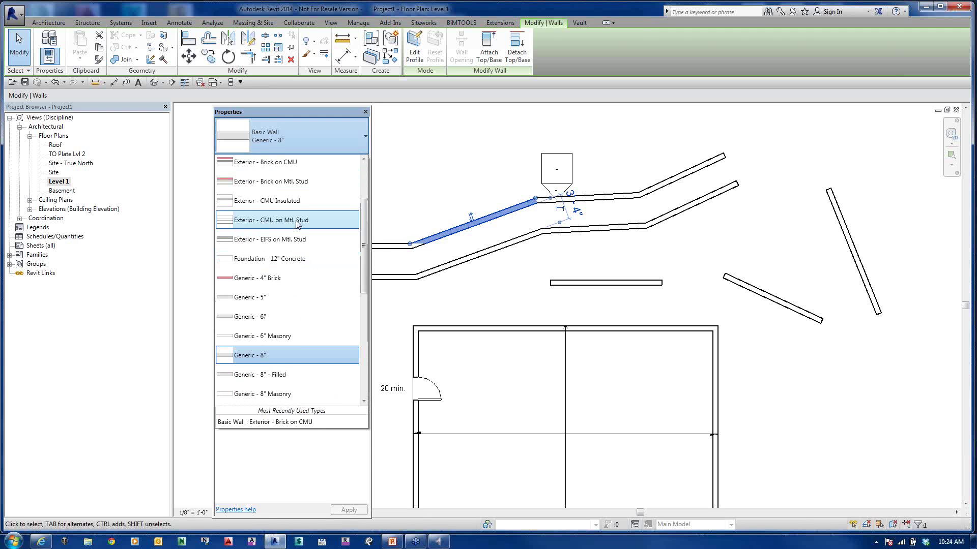
{"action": "left_click", "coordinate": [297, 221]}
{"action": "left_click", "coordinate": [393, 188]}
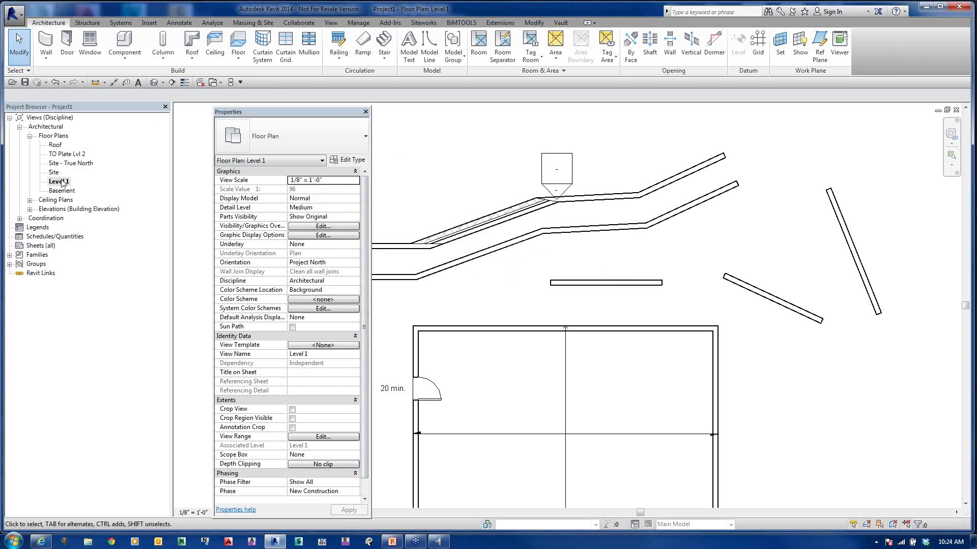
Step: Set the view scale of the TO Plate Lvl 2 floor plan to 1/16" = 1'-0"
{"action": "left_click", "coordinate": [57, 155]}
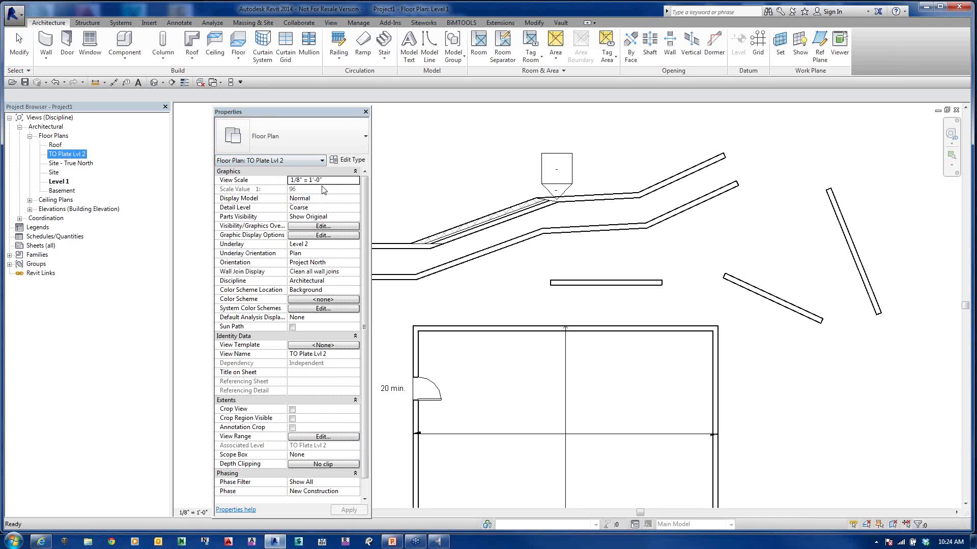
{"action": "left_click", "coordinate": [342, 180]}
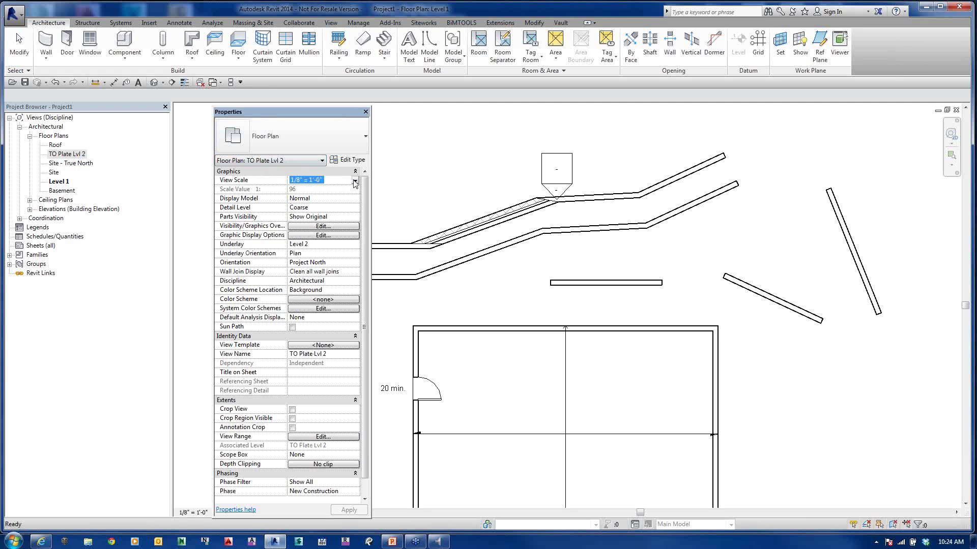
{"action": "left_click", "coordinate": [354, 181]}
{"action": "left_click", "coordinate": [304, 222]}
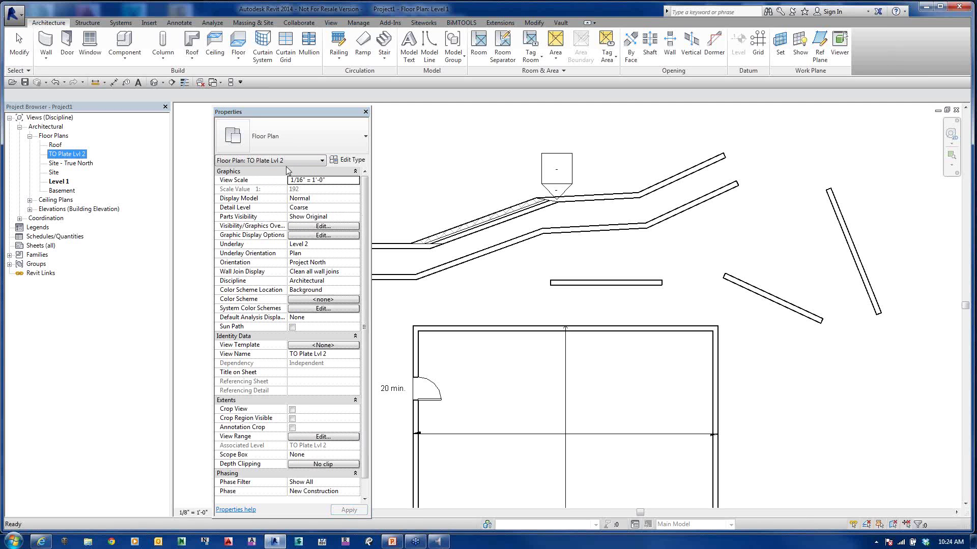
Step: Dock the Properties palette above the drawing area, float it at several places over the window, and dock it above the drawing area again
{"action": "mouse_move", "coordinate": [351, 111]}
{"action": "left_mouse_down"}
{"action": "mouse_move", "coordinate": [404, 114]}
{"action": "mouse_move", "coordinate": [399, 120]}
{"action": "left_mouse_up"}
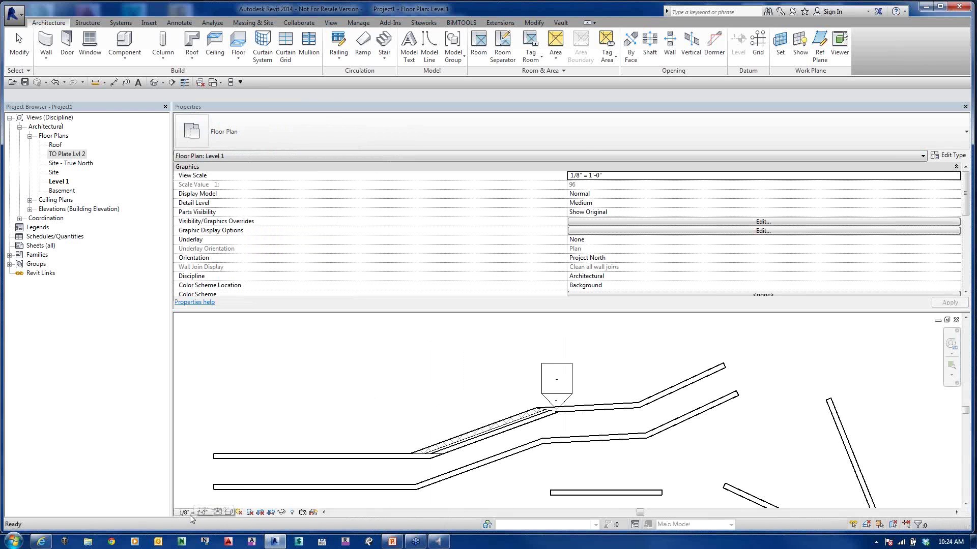
{"action": "left_click_drag", "start_coordinate": [331, 108], "coordinate": [351, 142]}
{"action": "left_click_drag", "start_coordinate": [289, 138], "coordinate": [302, 128]}
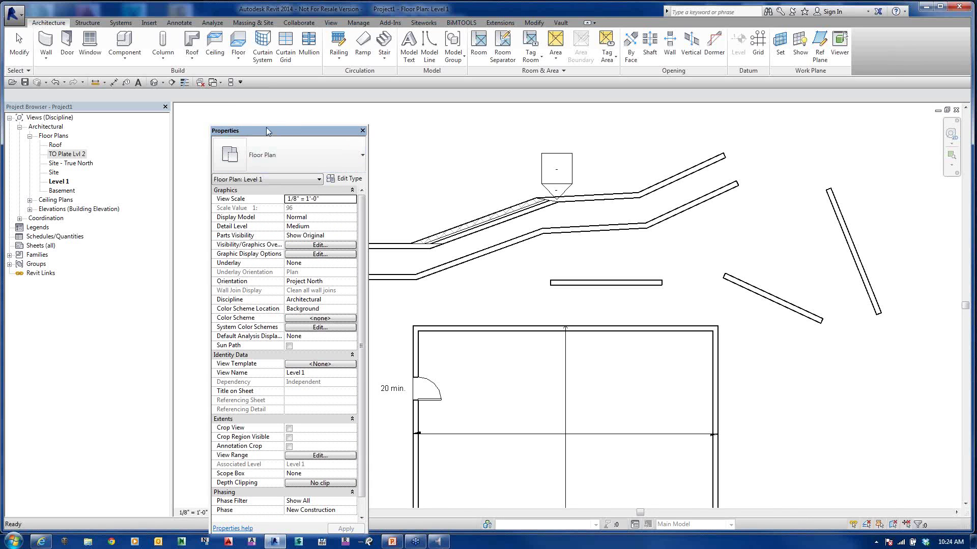
{"action": "mouse_move", "coordinate": [700, 162]}
{"action": "left_mouse_down"}
{"action": "mouse_move", "coordinate": [850, 170]}
{"action": "mouse_move", "coordinate": [964, 162]}
{"action": "mouse_move", "coordinate": [814, 104]}
{"action": "mouse_move", "coordinate": [807, 89]}
{"action": "left_mouse_up"}
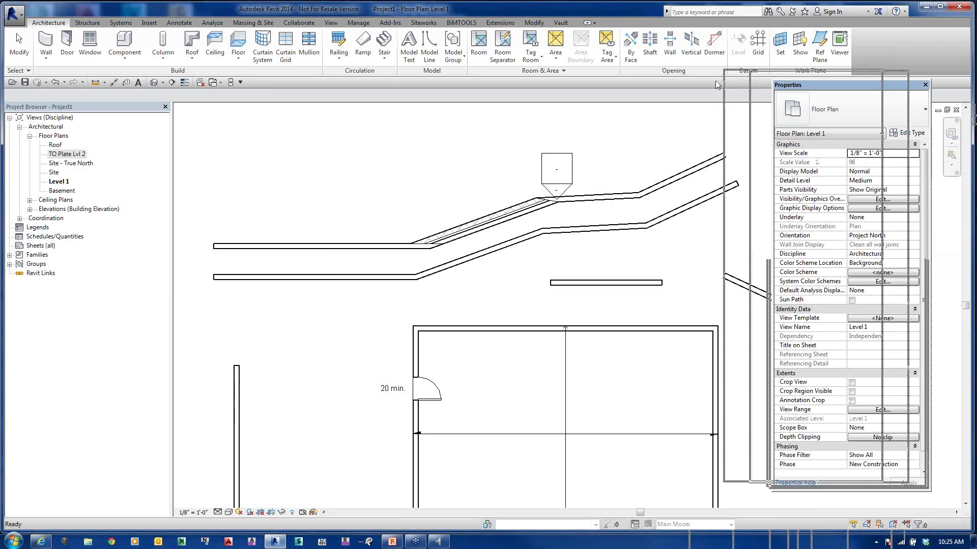
{"action": "mouse_move", "coordinate": [717, 84]}
{"action": "left_mouse_down"}
{"action": "mouse_move", "coordinate": [623, 97]}
{"action": "mouse_move", "coordinate": [607, 32]}
{"action": "mouse_move", "coordinate": [636, 71]}
{"action": "mouse_move", "coordinate": [691, 103]}
{"action": "left_mouse_up"}
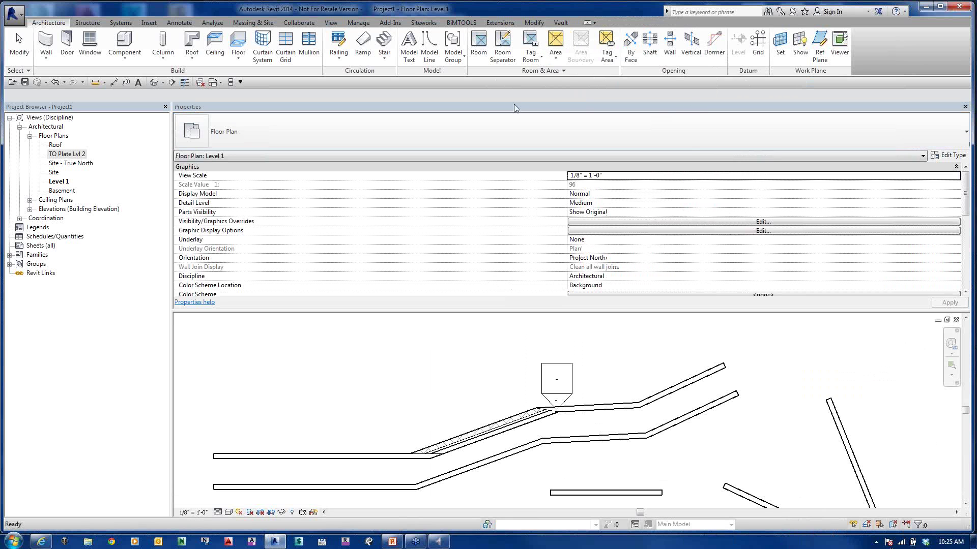
Step: Combine the Properties palette with the Project Browser as tabs and switch between the two palettes
{"action": "left_click_drag", "start_coordinate": [156, 95], "coordinate": [93, 107]}
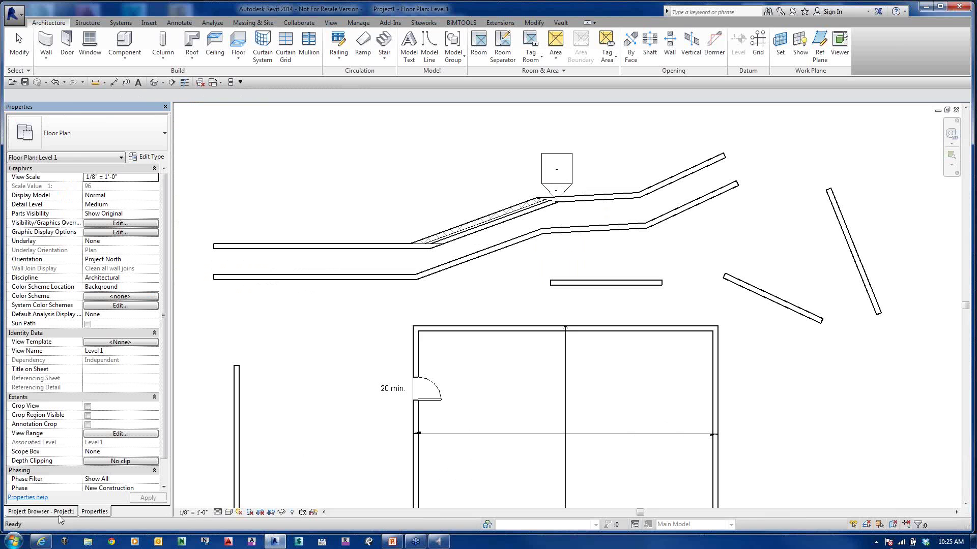
{"action": "left_click", "coordinate": [60, 514]}
{"action": "left_click", "coordinate": [84, 513]}
{"action": "left_click", "coordinate": [64, 513]}
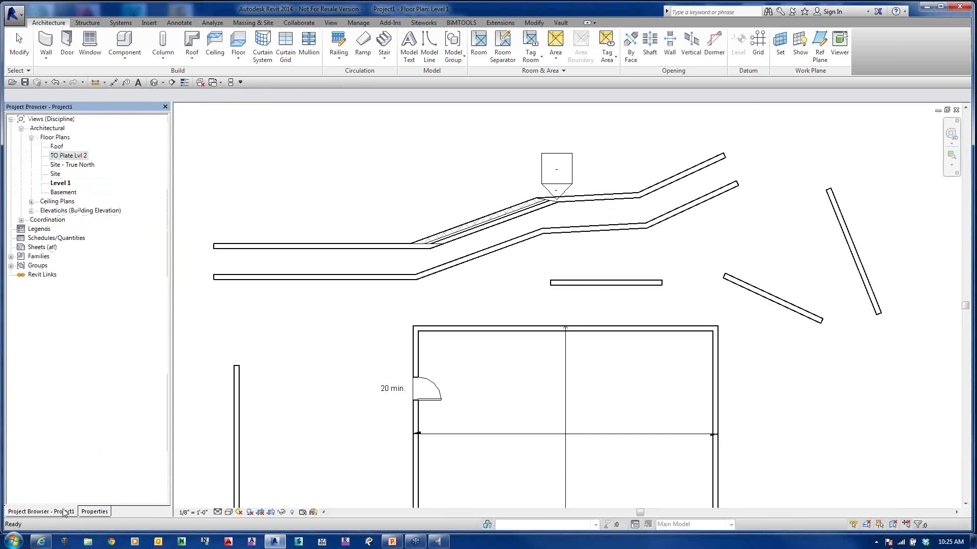
Step: Separate the Properties palette from the Project Browser and dock it directly above the browser
{"action": "left_click_drag", "start_coordinate": [95, 511], "coordinate": [663, 94]}
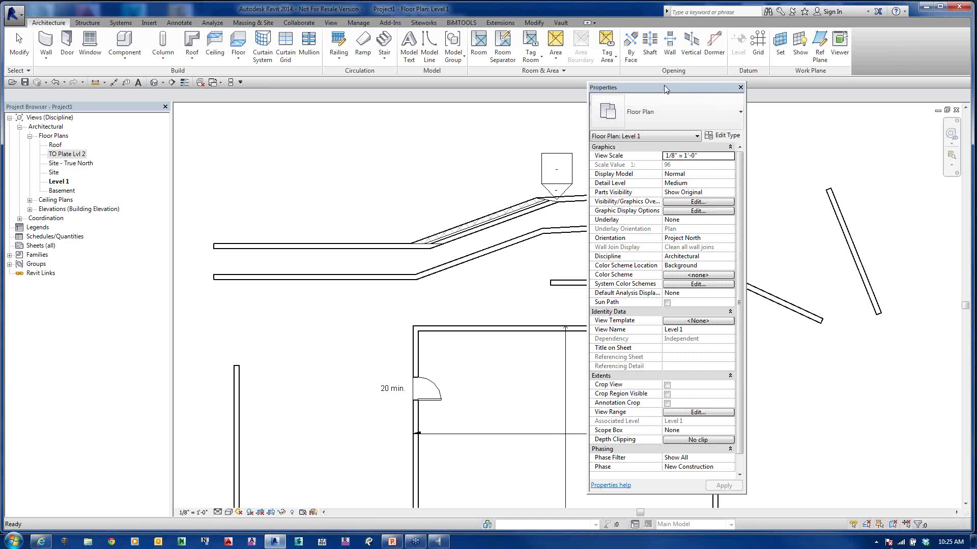
{"action": "mouse_move", "coordinate": [664, 84]}
{"action": "left_mouse_down"}
{"action": "mouse_move", "coordinate": [338, 94]}
{"action": "mouse_move", "coordinate": [139, 127]}
{"action": "mouse_move", "coordinate": [140, 111]}
{"action": "mouse_move", "coordinate": [138, 119]}
{"action": "left_mouse_up"}
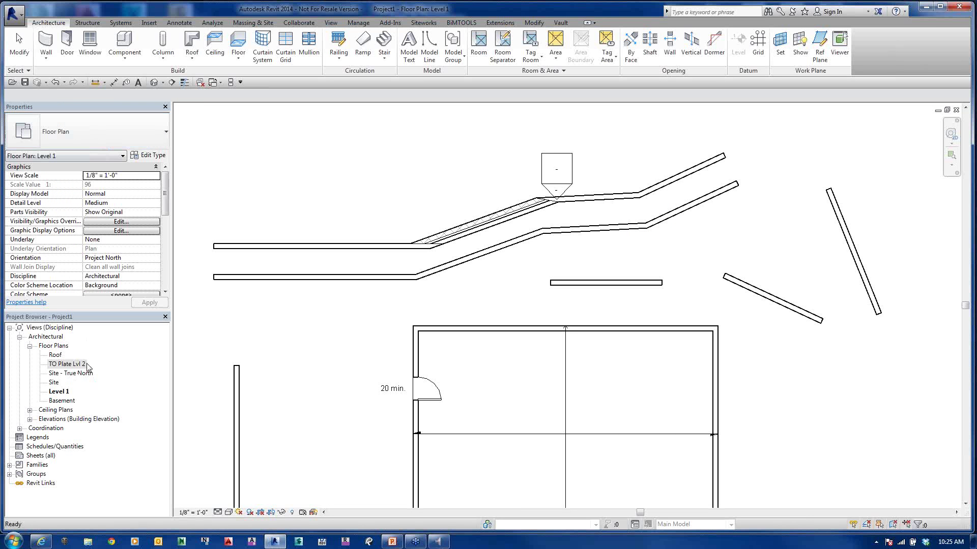
Step: Close the Properties palette and restore it above the Project Browser
{"action": "left_click", "coordinate": [165, 107]}
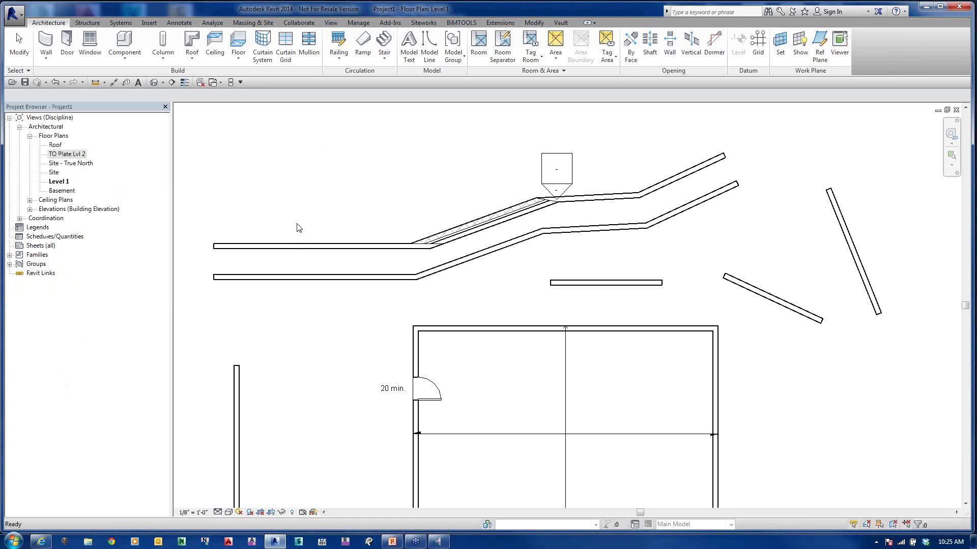
{"action": "right_click", "coordinate": [309, 202]}
{"action": "left_click", "coordinate": [341, 345]}
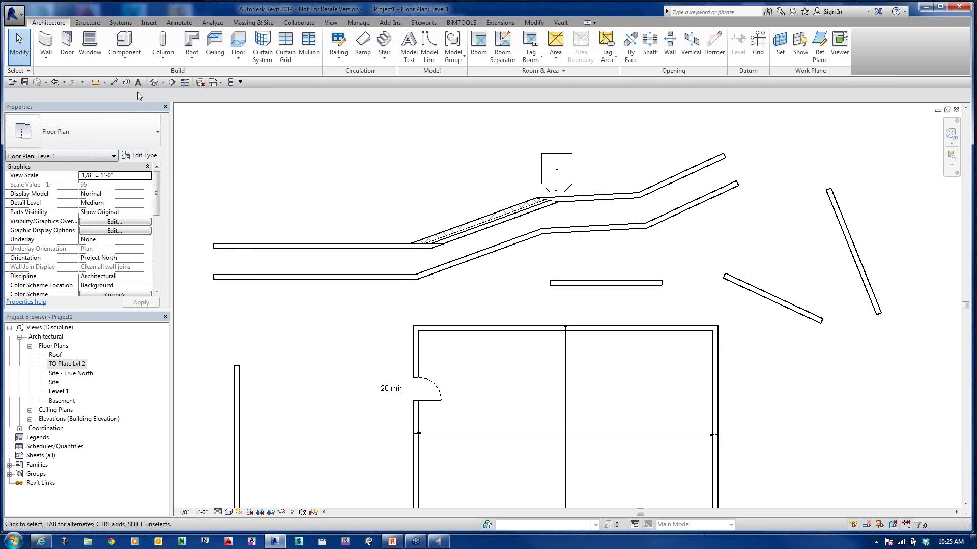
Step: Examine how Properties responds to starting door placement, cancelling it, and selecting the existing door, leaving nothing selected
{"action": "left_click", "coordinate": [66, 38]}
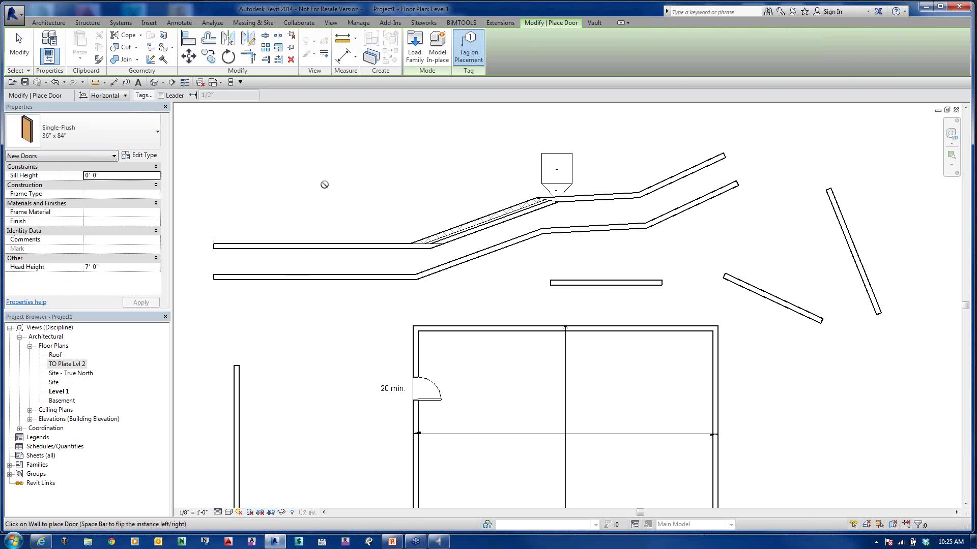
{"action": "key", "text": "Escape"}
{"action": "left_click", "coordinate": [431, 403]}
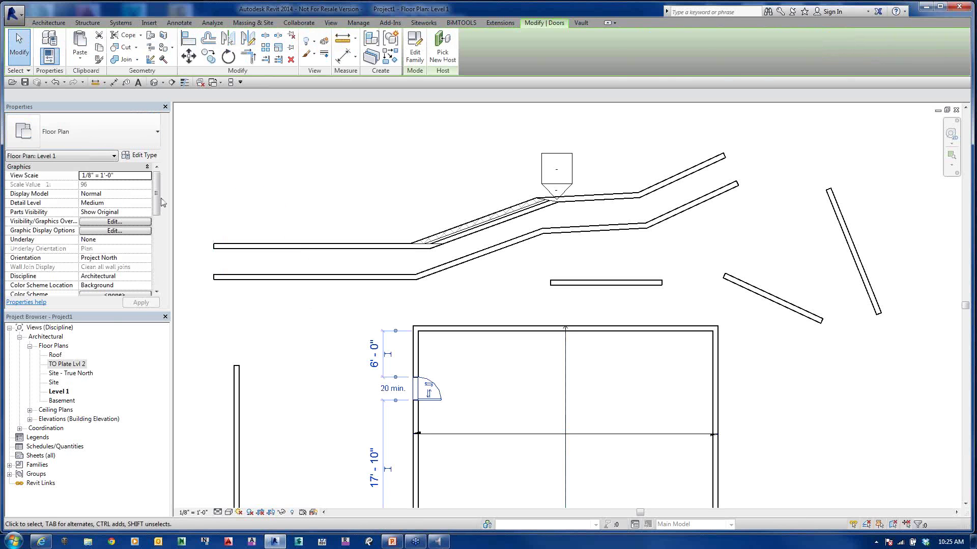
{"action": "left_click", "coordinate": [329, 220]}
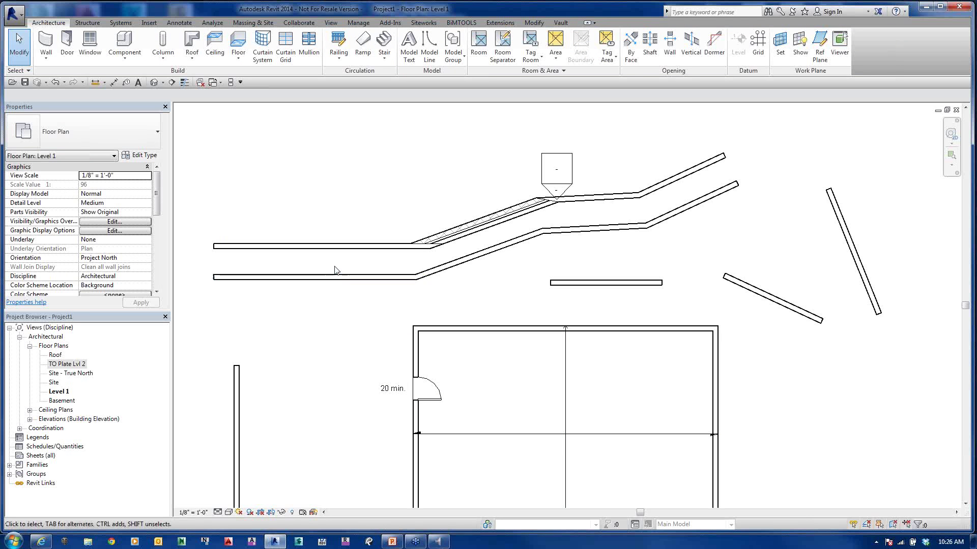
Step: Examine the properties of the upper horizontal wall and deselect it
{"action": "middle_click_drag", "start_coordinate": [319, 350], "coordinate": [345, 298]}
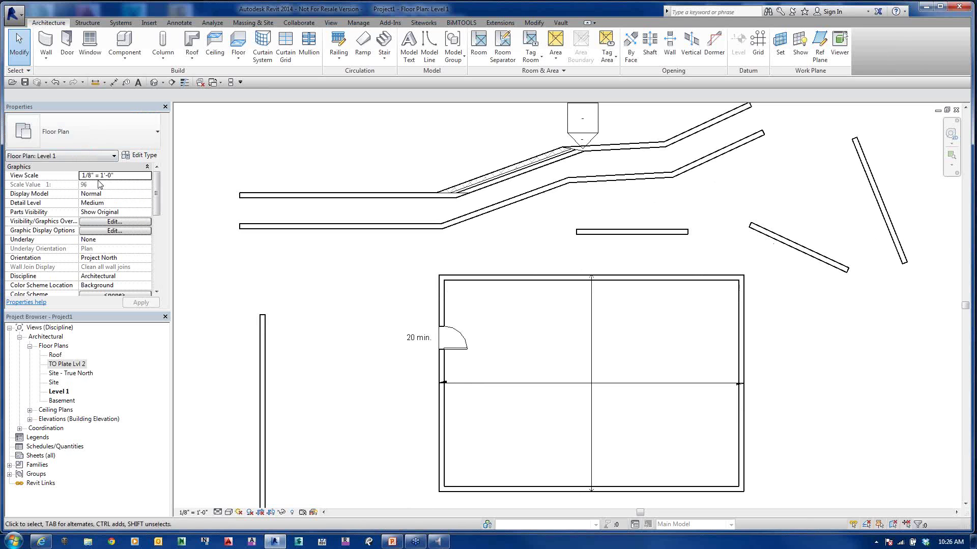
{"action": "left_click", "coordinate": [288, 202]}
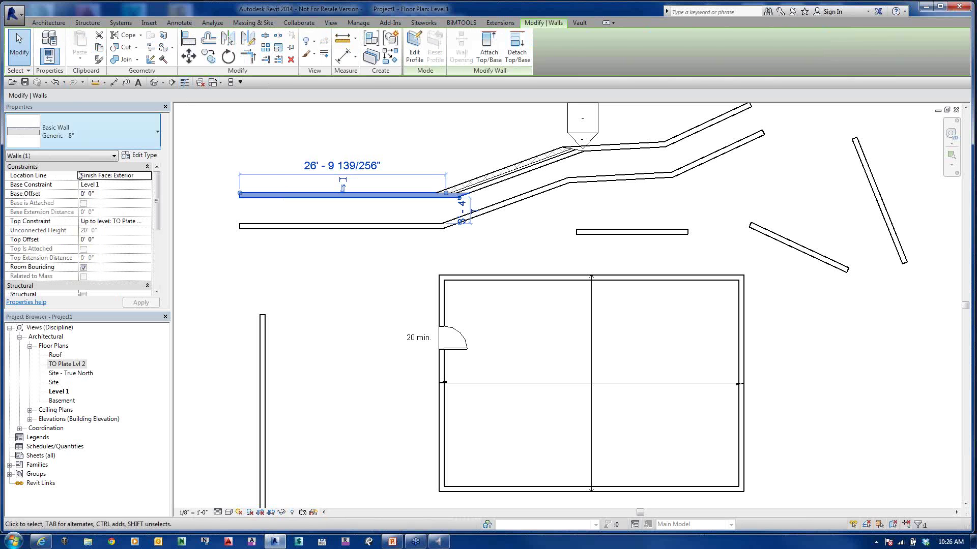
{"action": "left_click", "coordinate": [308, 266]}
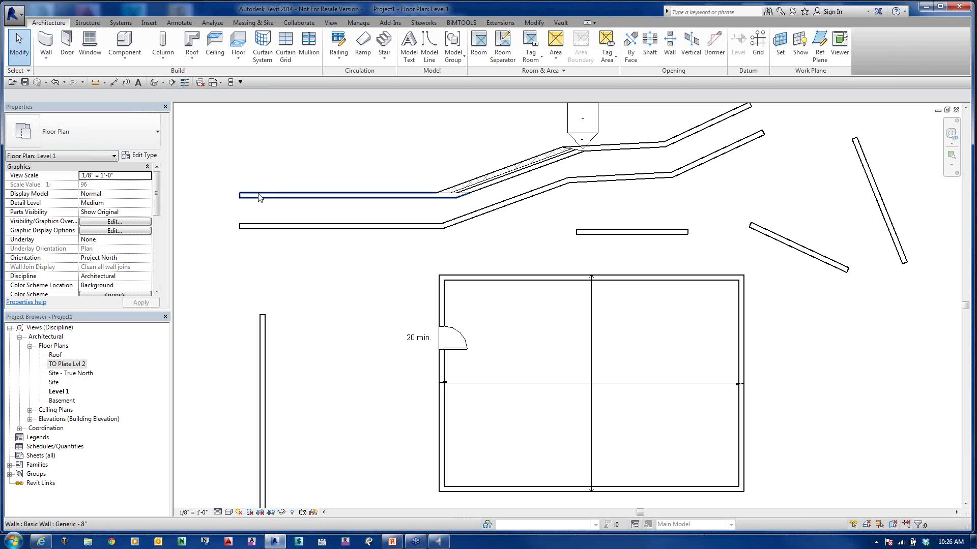
Step: Link the highlighted horizontal wall and the sloped CMU wall to their status bar descriptions with temporary annotation arrows
{"action": "key", "text": "F9"}
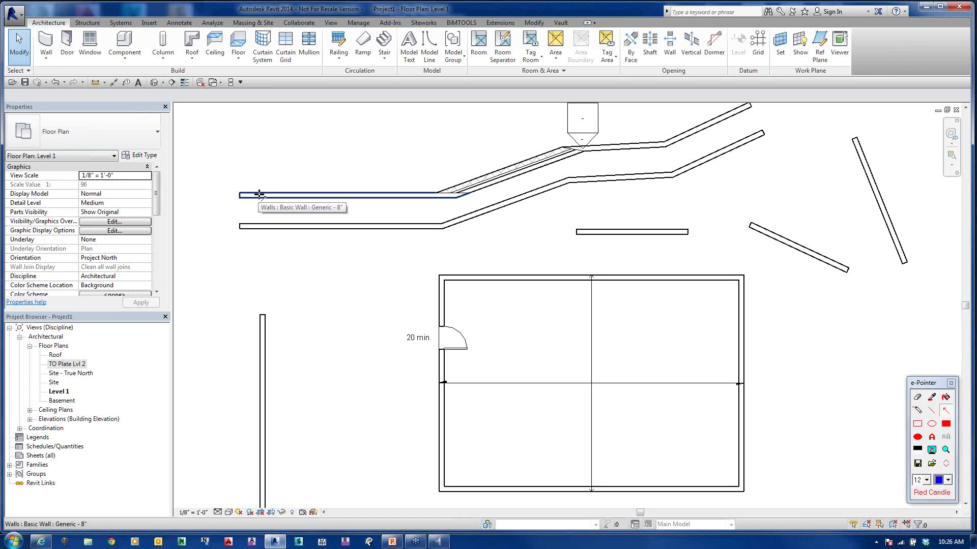
{"action": "mouse_move", "coordinate": [271, 204]}
{"action": "left_mouse_down"}
{"action": "mouse_move", "coordinate": [197, 324]}
{"action": "mouse_move", "coordinate": [31, 514]}
{"action": "left_mouse_up"}
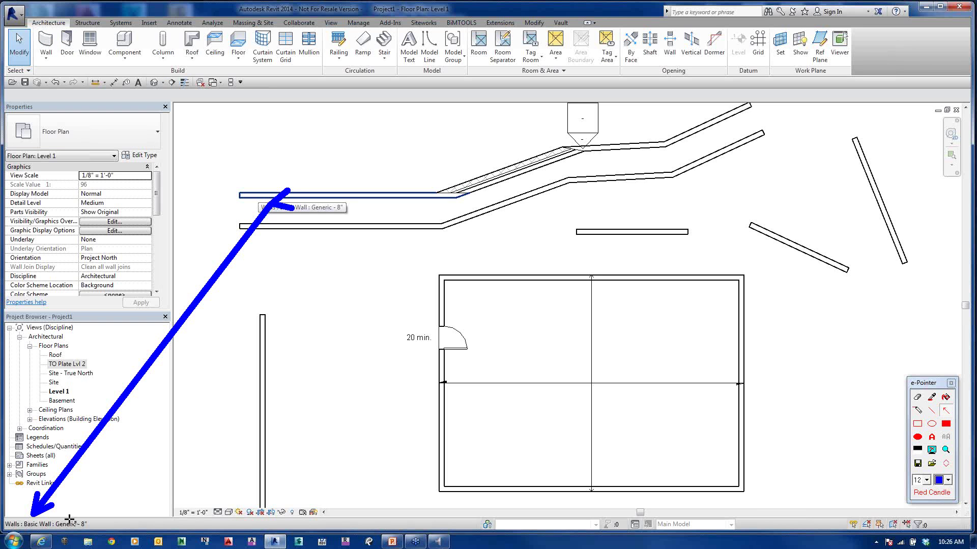
{"action": "key", "text": "F9"}
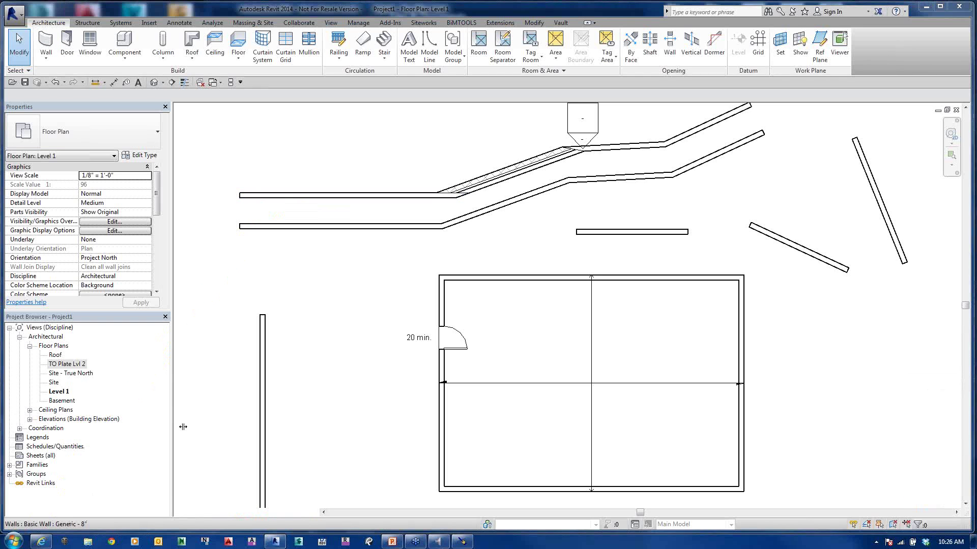
{"action": "key", "text": "F9"}
{"action": "mouse_move", "coordinate": [467, 186]}
{"action": "left_mouse_down"}
{"action": "mouse_move", "coordinate": [320, 344]}
{"action": "mouse_move", "coordinate": [132, 513]}
{"action": "left_mouse_up"}
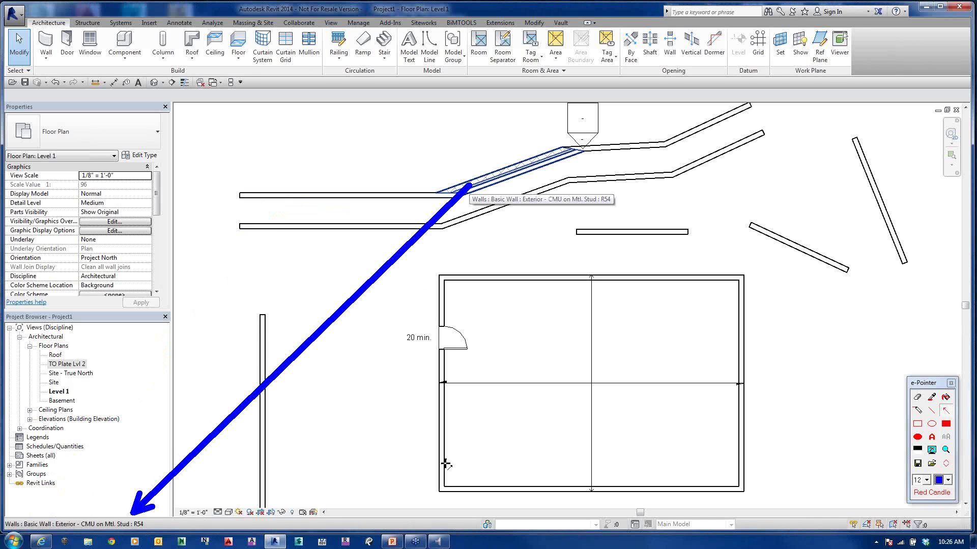
{"action": "key", "text": "F9"}
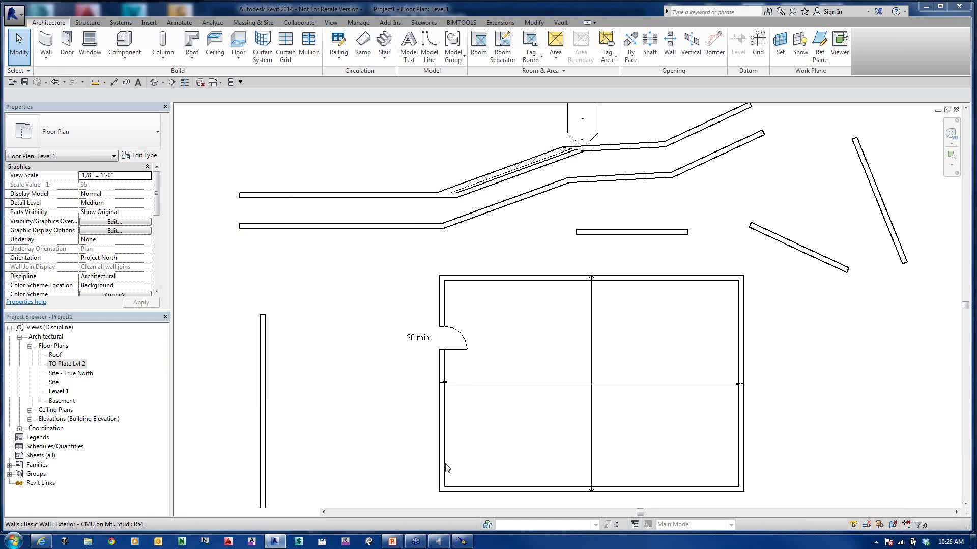
Step: Start wall placement, point an annotation arrow at the status bar prompt for the wall start point, and clear the arrow
{"action": "left_click", "coordinate": [46, 43]}
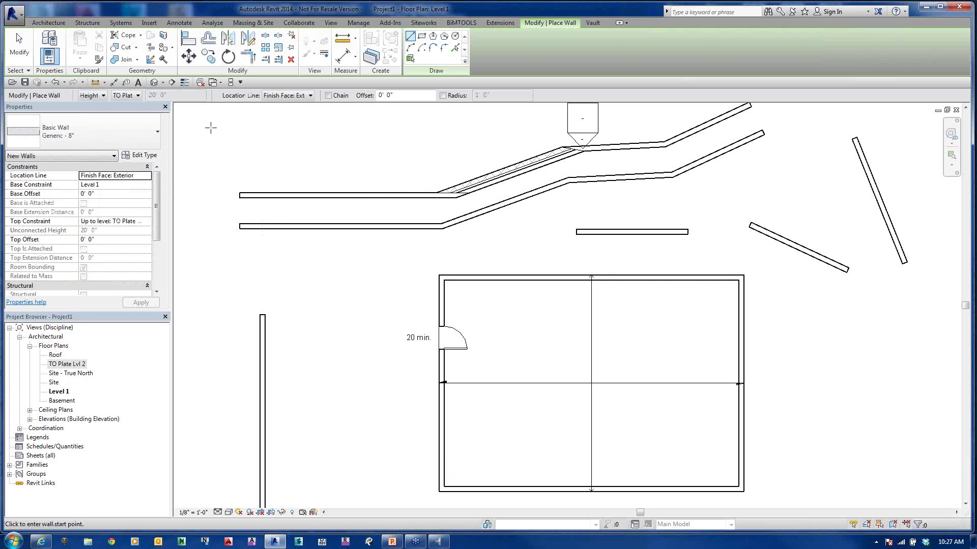
{"action": "mouse_move", "coordinate": [211, 129]}
{"action": "left_mouse_down"}
{"action": "mouse_move", "coordinate": [212, 192]}
{"action": "mouse_move", "coordinate": [10, 519]}
{"action": "mouse_move", "coordinate": [47, 515]}
{"action": "left_mouse_up"}
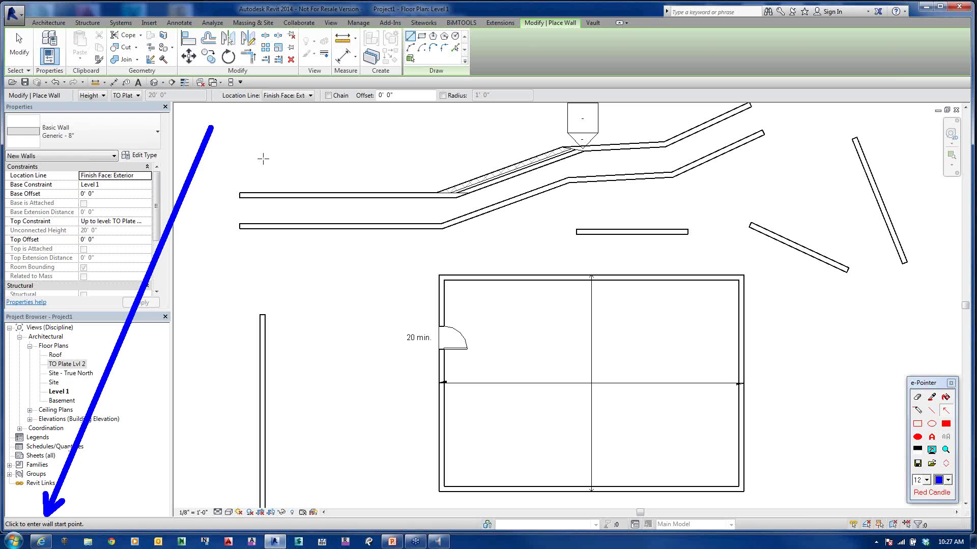
{"action": "key", "text": "Escape"}
Step: Preview a wall snapping to the upper horizontal wall, point an arrow at the status bar snap description, and cancel the segment
{"action": "left_click", "coordinate": [213, 130]}
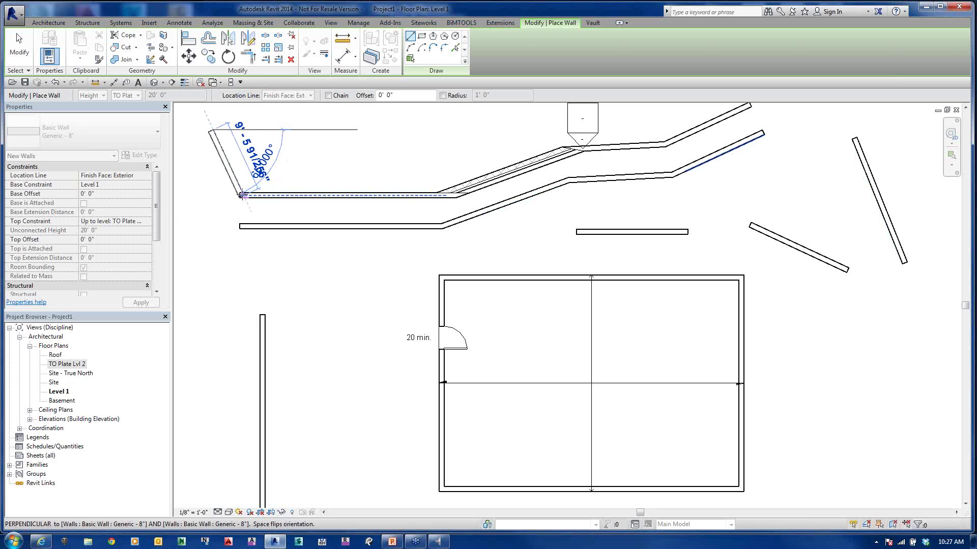
{"action": "mouse_move", "coordinate": [240, 201]}
{"action": "left_mouse_down"}
{"action": "mouse_move", "coordinate": [135, 447]}
{"action": "mouse_move", "coordinate": [76, 543]}
{"action": "mouse_move", "coordinate": [66, 516]}
{"action": "mouse_move", "coordinate": [243, 510]}
{"action": "mouse_move", "coordinate": [301, 522]}
{"action": "mouse_move", "coordinate": [103, 521]}
{"action": "mouse_move", "coordinate": [244, 506]}
{"action": "mouse_move", "coordinate": [98, 508]}
{"action": "mouse_move", "coordinate": [257, 514]}
{"action": "mouse_move", "coordinate": [169, 492]}
{"action": "mouse_move", "coordinate": [211, 466]}
{"action": "mouse_move", "coordinate": [158, 512]}
{"action": "left_mouse_up"}
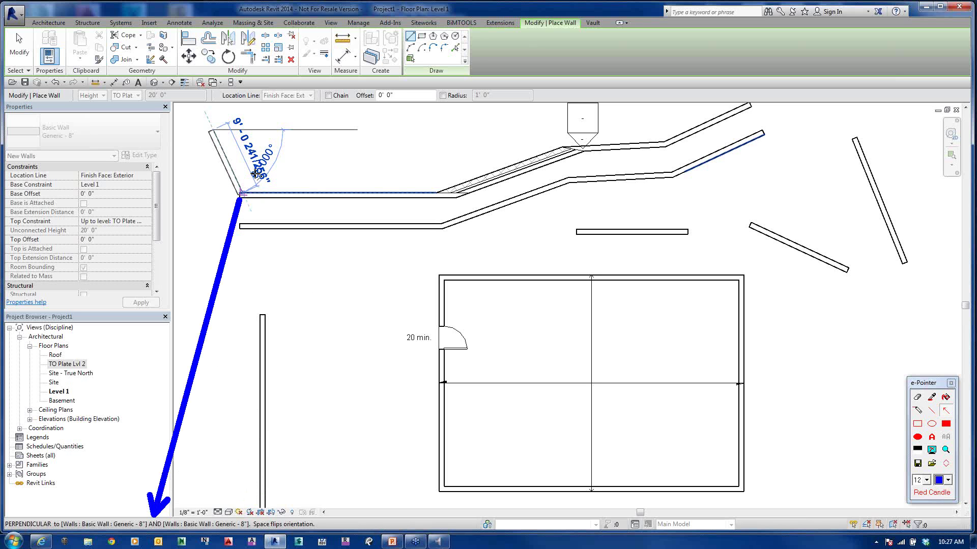
{"action": "key", "text": "Escape"}
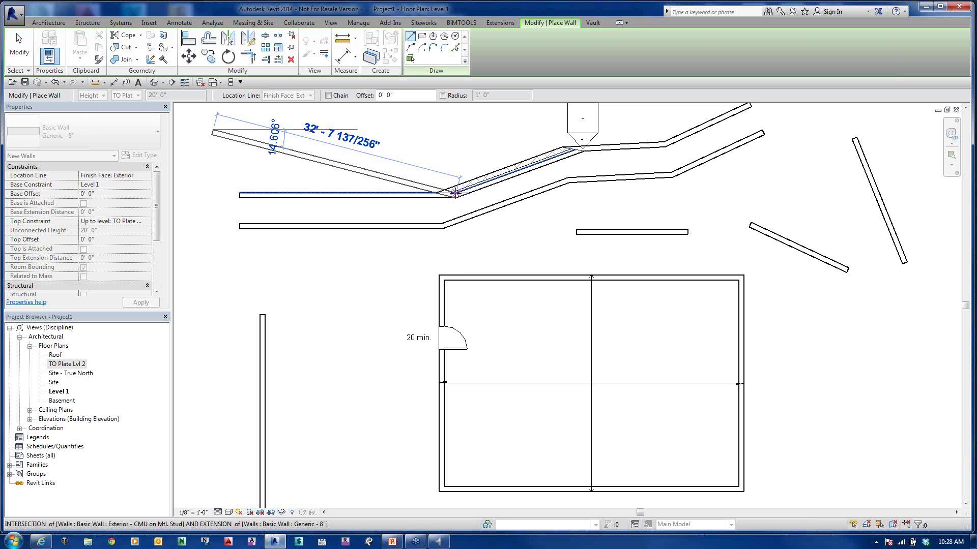
{"action": "key", "text": "Escape"}
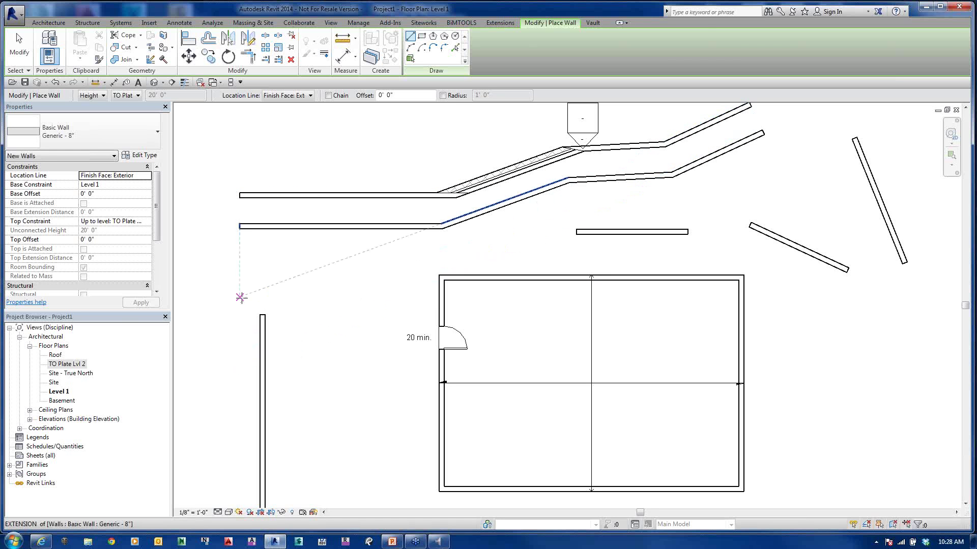
Step: Hide and restore the Properties palette twice while wall placement is active
{"action": "key", "text": "F12"}
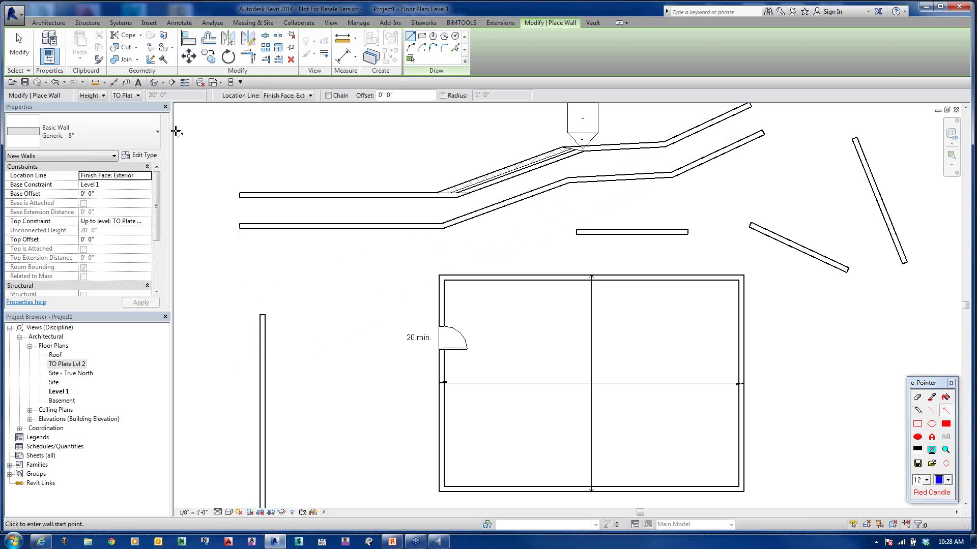
{"action": "key", "text": "F12"}
{"action": "left_click", "coordinate": [164, 107]}
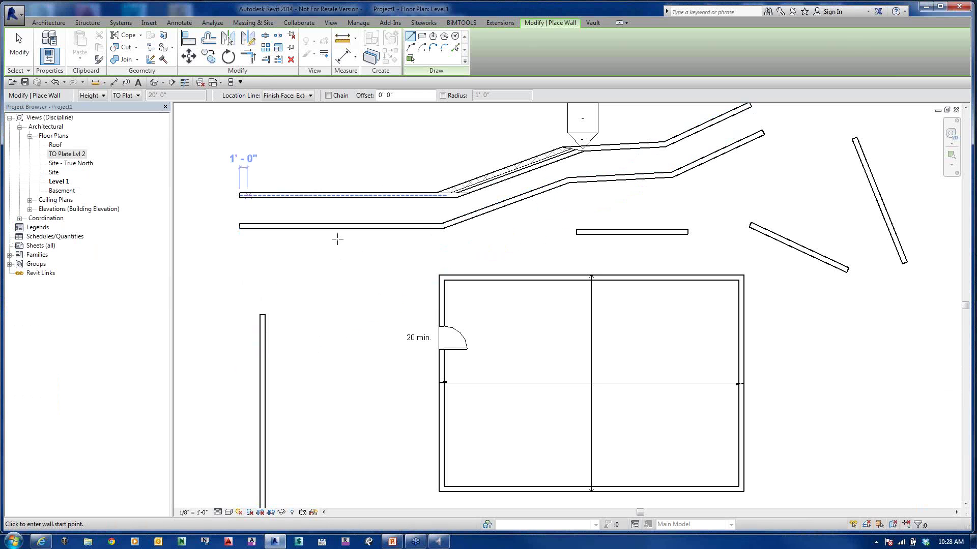
{"action": "key", "text": "ctrl+1"}
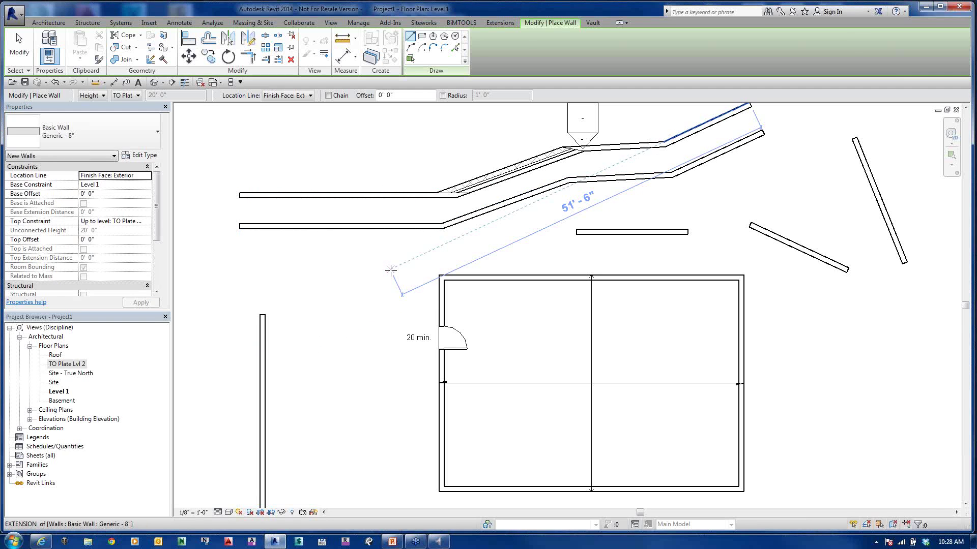
{"action": "right_click", "coordinate": [391, 270]}
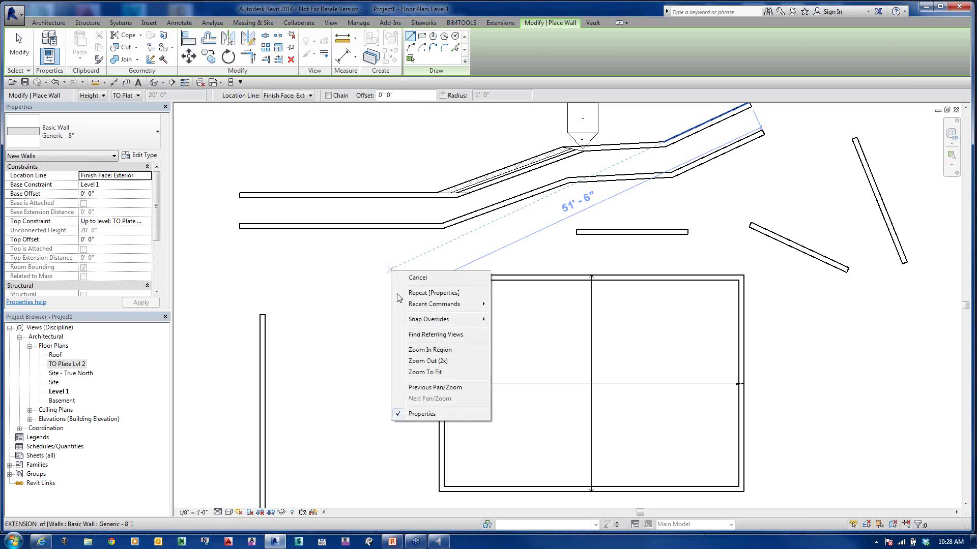
{"action": "left_click", "coordinate": [426, 414]}
{"action": "right_click", "coordinate": [425, 407]}
{"action": "left_click", "coordinate": [442, 404]}
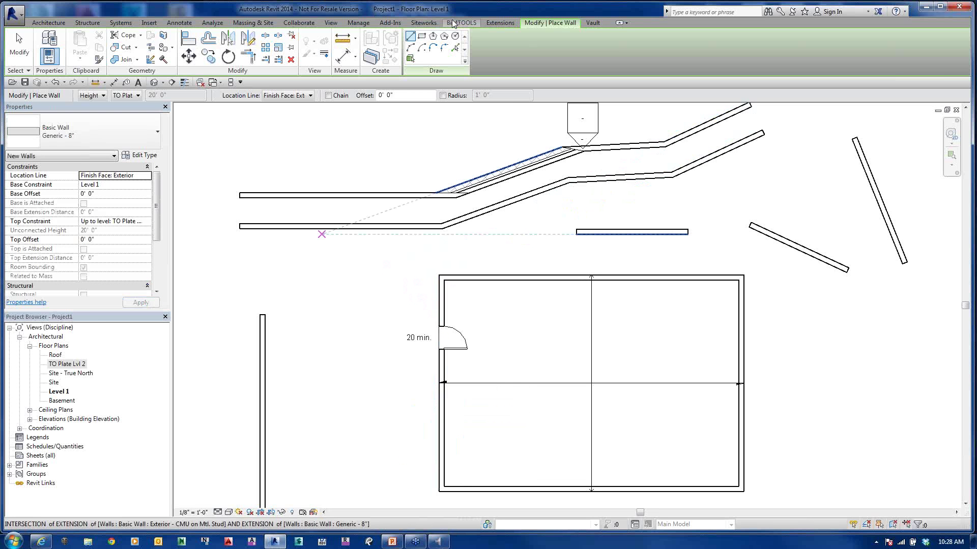
Step: Review the list of interface components and keyboard shortcut options offered under User Interface, and end wall placement
{"action": "left_click", "coordinate": [331, 22]}
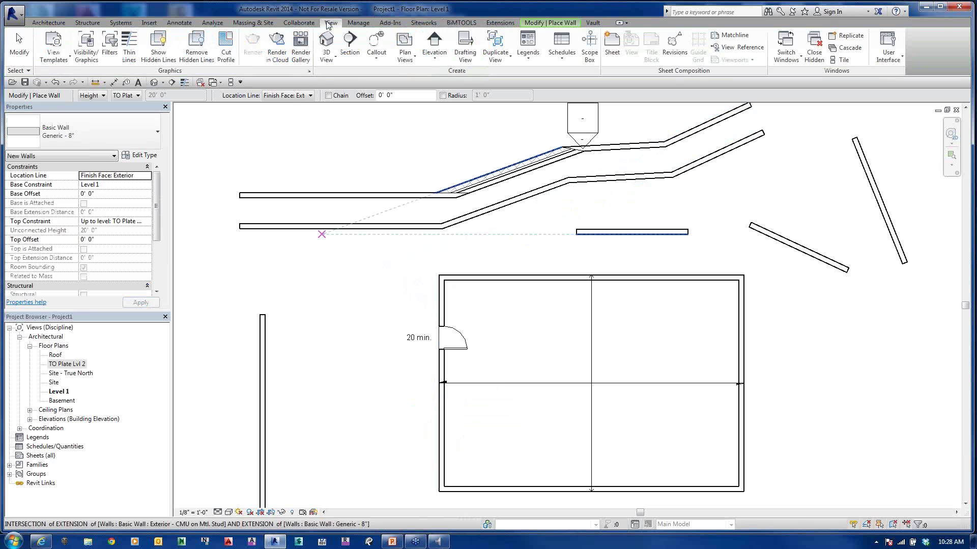
{"action": "left_click", "coordinate": [895, 58]}
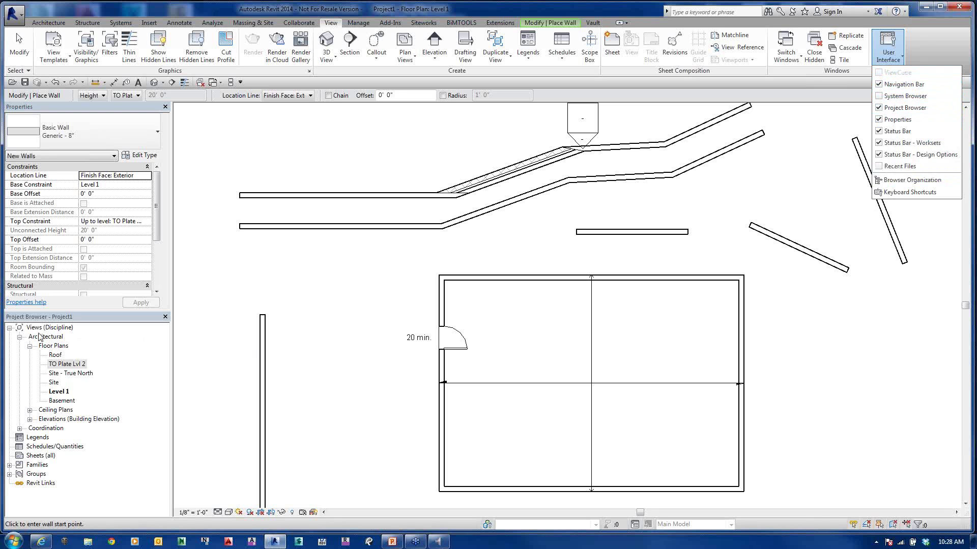
{"action": "left_click", "coordinate": [320, 288]}
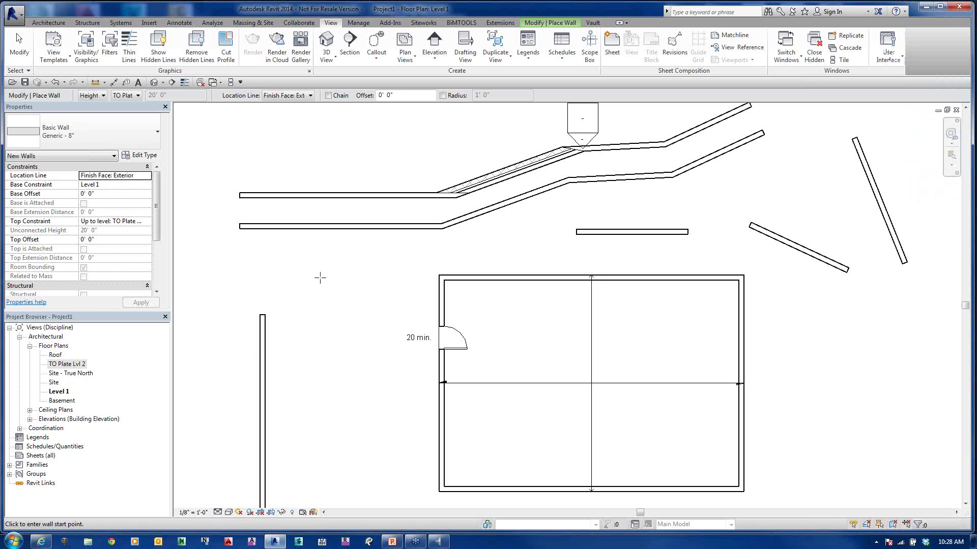
{"action": "left_click", "coordinate": [559, 23]}
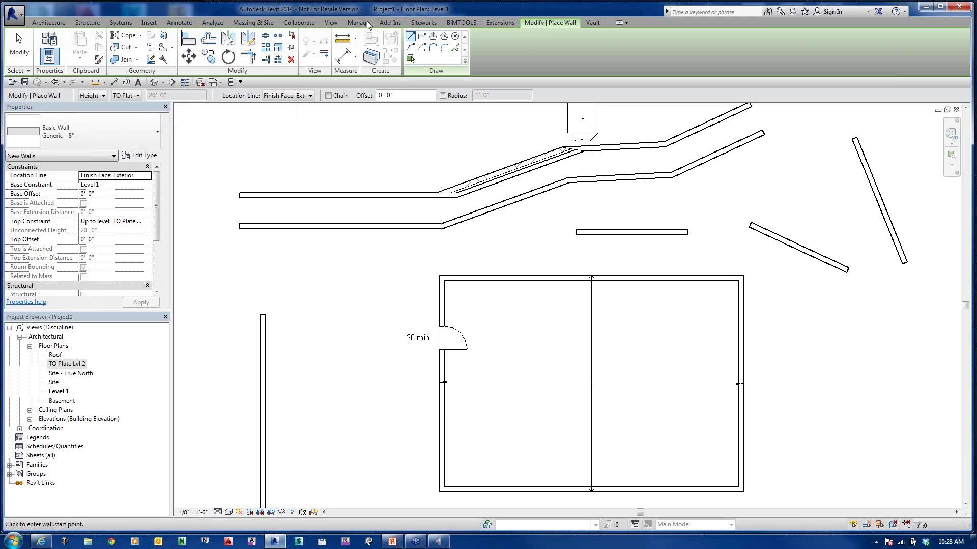
{"action": "left_click", "coordinate": [330, 23]}
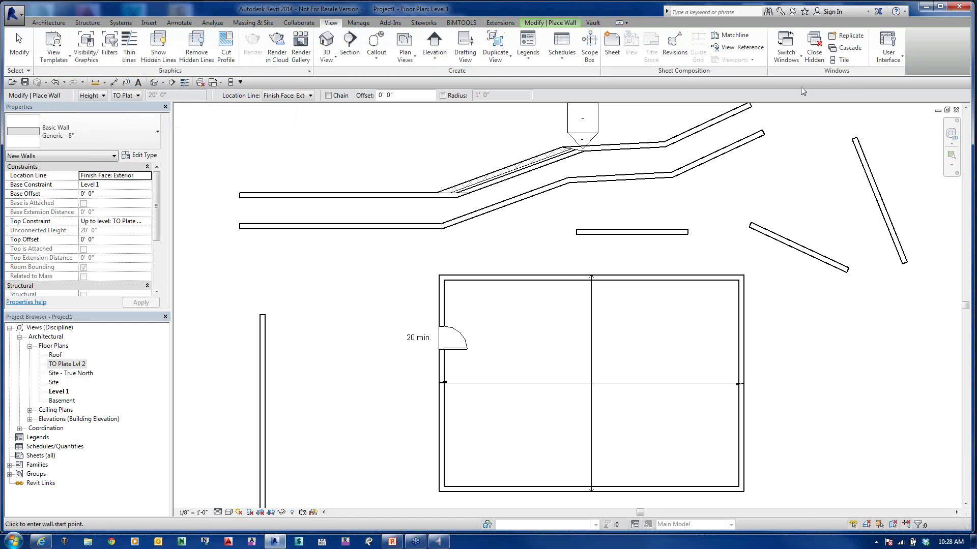
{"action": "left_click", "coordinate": [887, 49]}
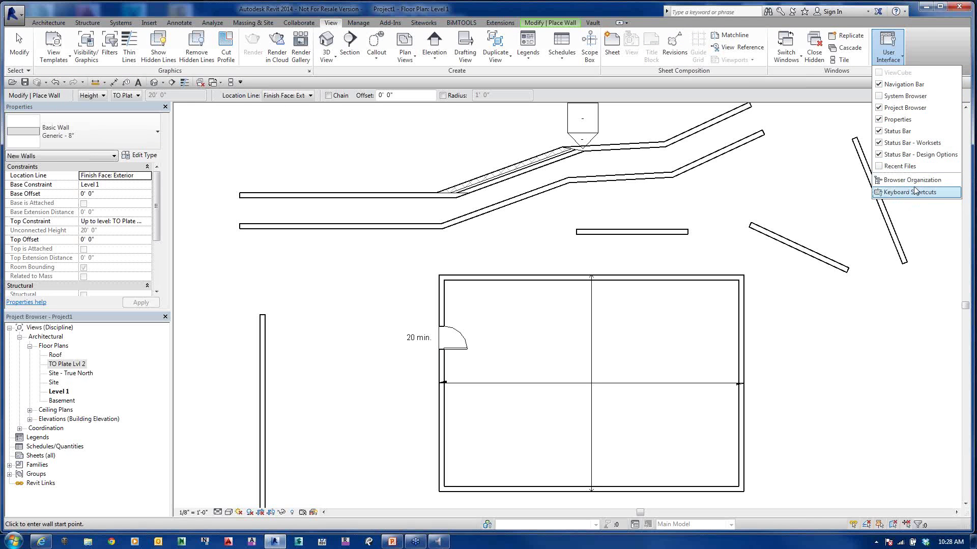
{"action": "left_click", "coordinate": [856, 243]}
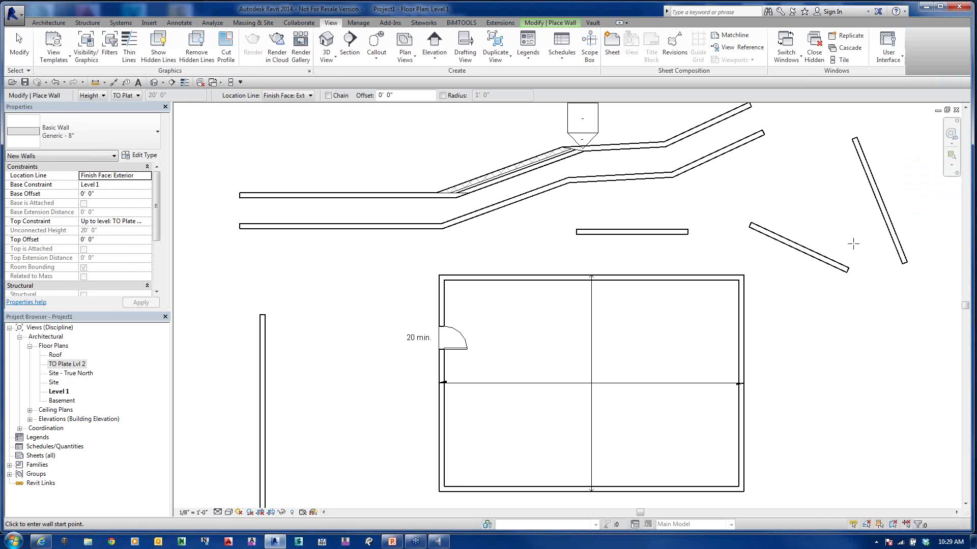
{"action": "key", "text": "Escape"}
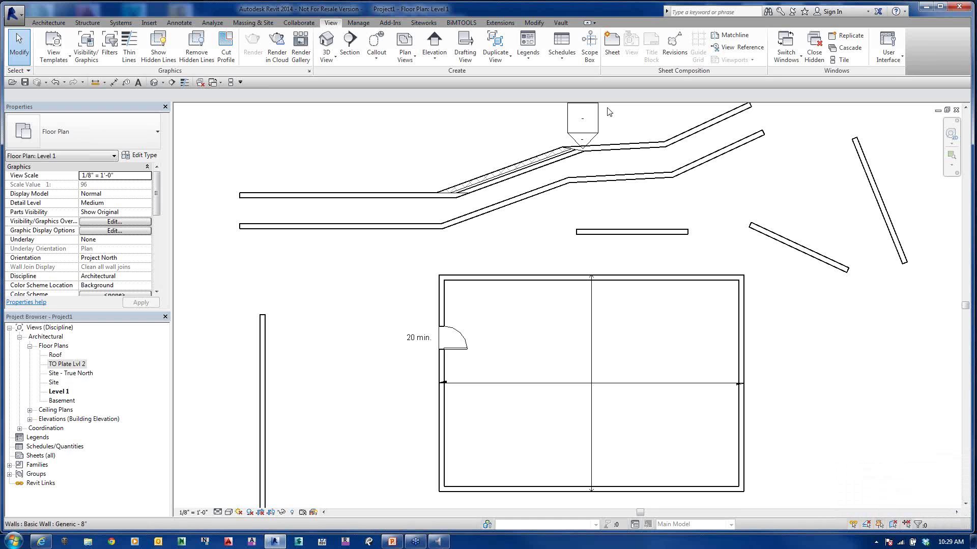
Step: Switch to the Main level reflected ceiling plan of RA Nelson 1.rvt and examine the rooms
{"action": "left_click", "coordinate": [220, 82]}
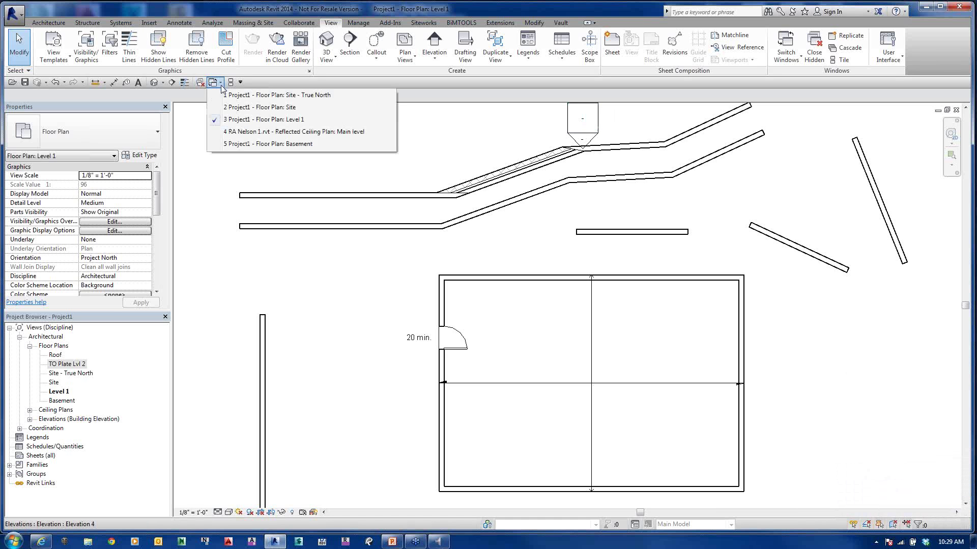
{"action": "left_click", "coordinate": [249, 132]}
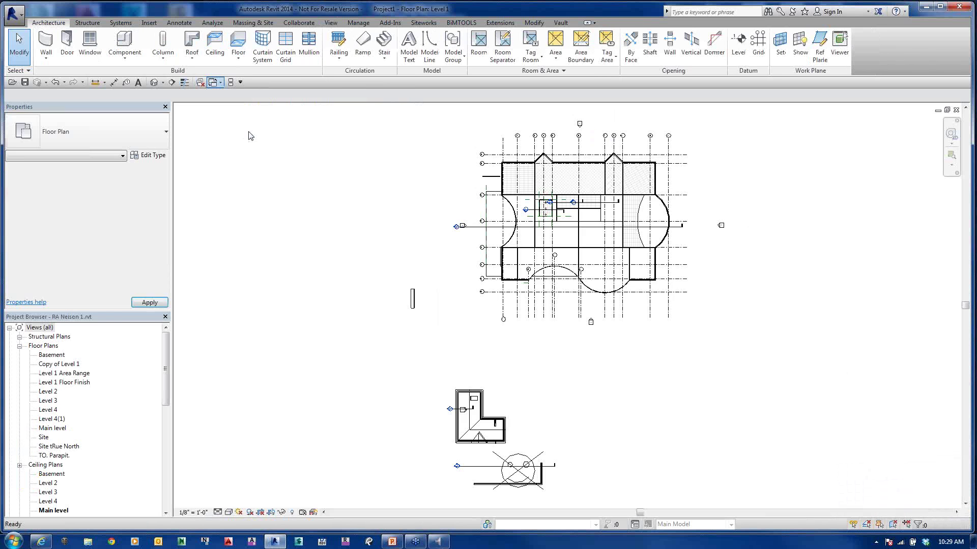
{"action": "scroll", "coordinate": [500, 200], "scroll_direction": "up", "scroll_amount": 4}
{"action": "scroll", "coordinate": [500, 200], "scroll_direction": "up", "scroll_amount": 2}
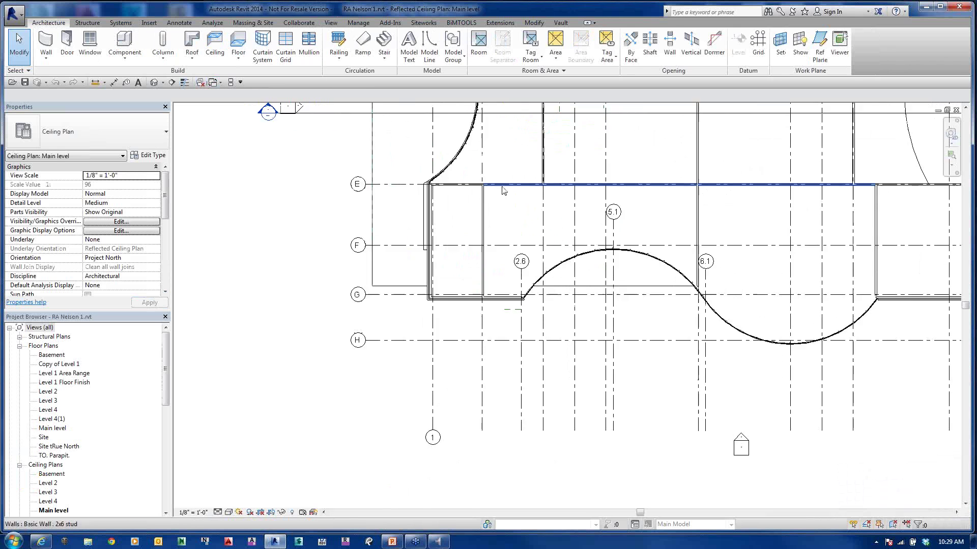
{"action": "scroll", "coordinate": [344, 466], "scroll_direction": "down", "scroll_amount": 3}
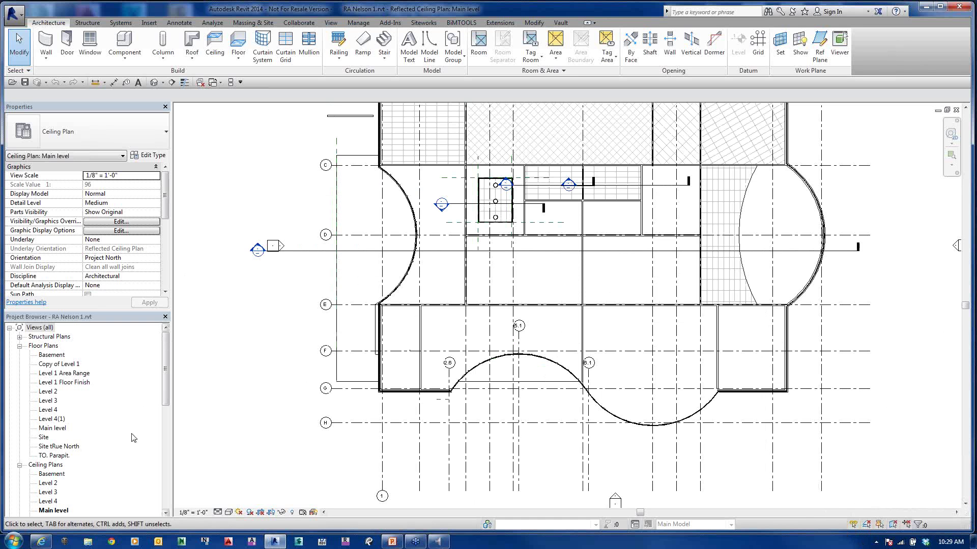
Step: Set the ceiling plan's Underlay to Main level and its Underlay Orientation to Plan
{"action": "left_click_drag", "start_coordinate": [163, 203], "coordinate": [166, 214]}
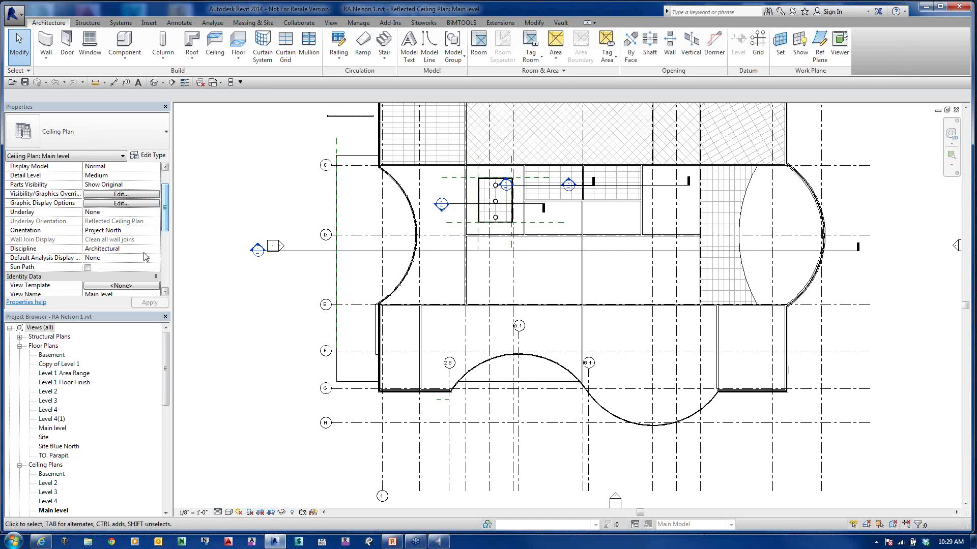
{"action": "left_click", "coordinate": [122, 212]}
{"action": "left_click", "coordinate": [156, 212]}
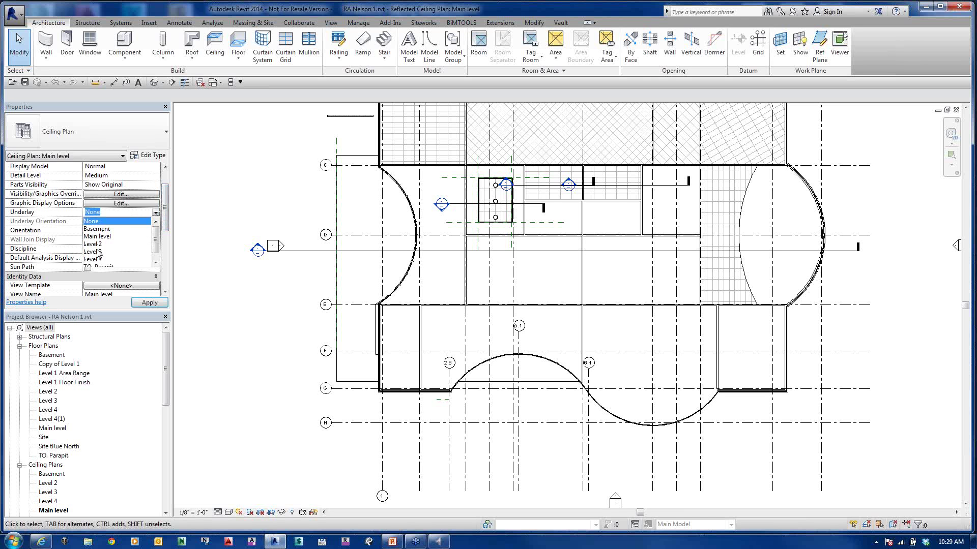
{"action": "left_click", "coordinate": [103, 236]}
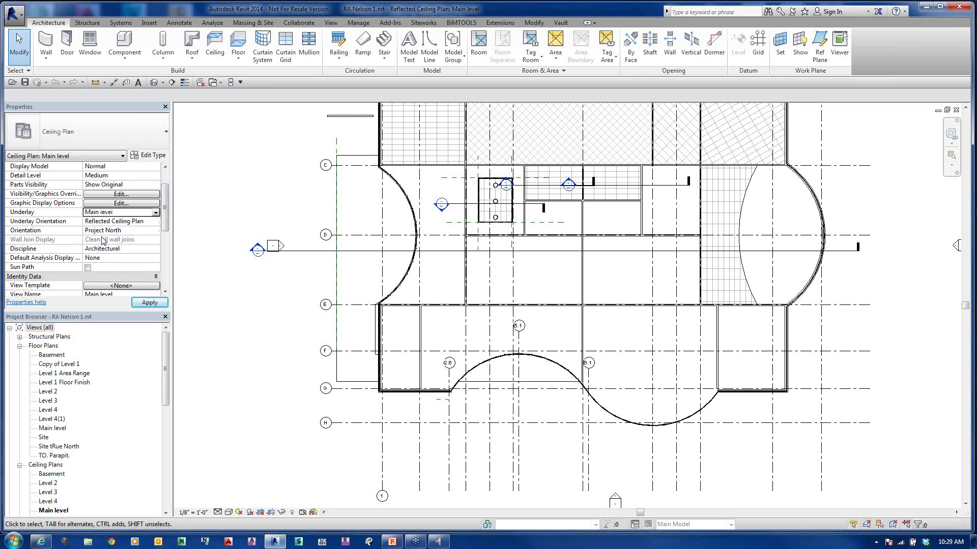
{"action": "double_click", "coordinate": [156, 222]}
{"action": "left_click", "coordinate": [105, 232]}
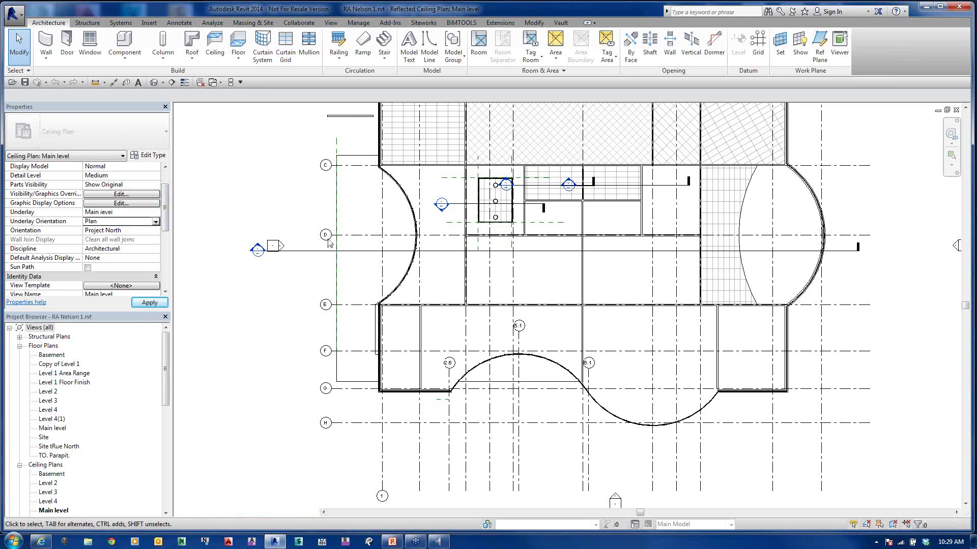
Step: Select the right-hand underlay desk in the room with the rectangular ceiling grid
{"action": "scroll", "coordinate": [455, 241], "scroll_direction": "up", "scroll_amount": 2}
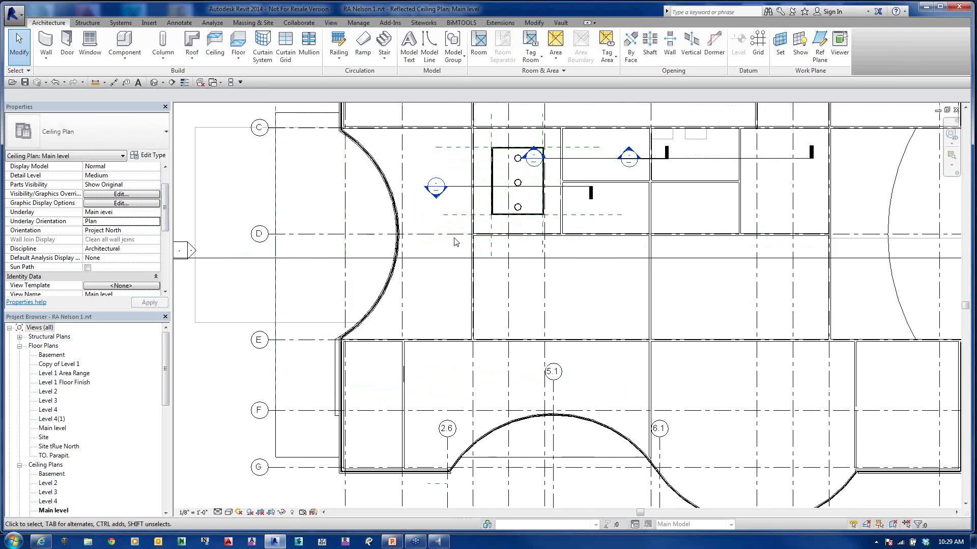
{"action": "scroll", "coordinate": [454, 241], "scroll_direction": "up", "scroll_amount": 2}
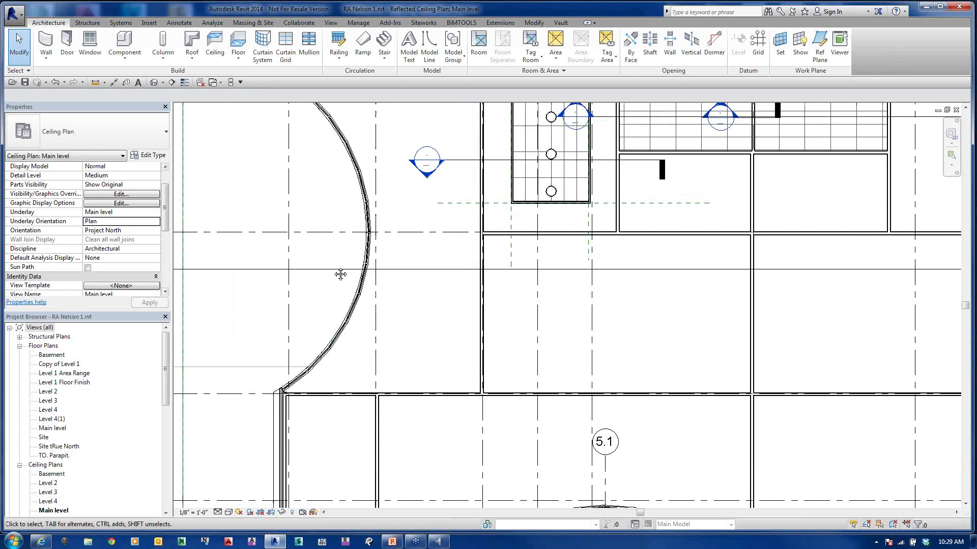
{"action": "middle_click_drag", "start_coordinate": [341, 275], "coordinate": [254, 468]}
{"action": "scroll", "coordinate": [677, 333], "scroll_direction": "up", "scroll_amount": 4}
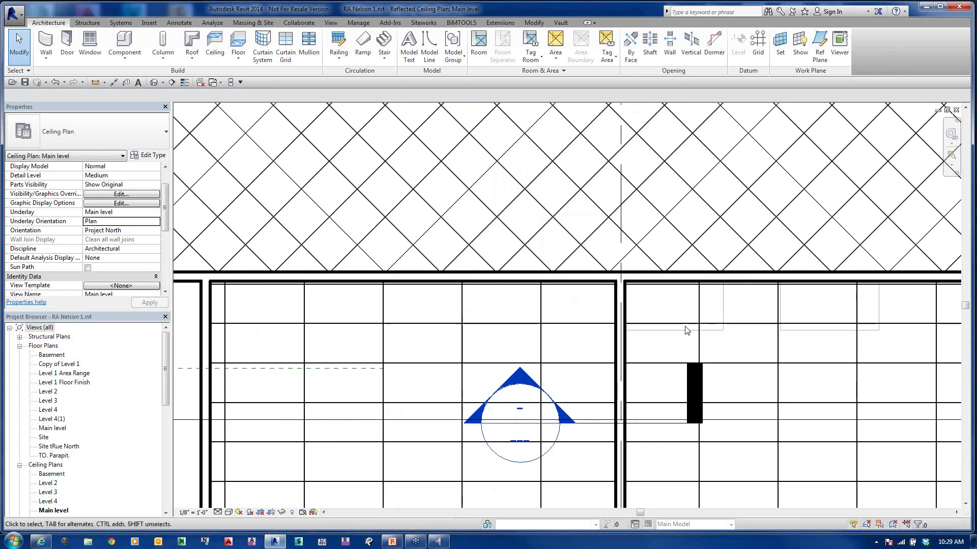
{"action": "mouse_move", "coordinate": [743, 370]}
{"action": "middle_mouse_down"}
{"action": "mouse_move", "coordinate": [728, 337]}
{"action": "mouse_move", "coordinate": [531, 212]}
{"action": "middle_mouse_up"}
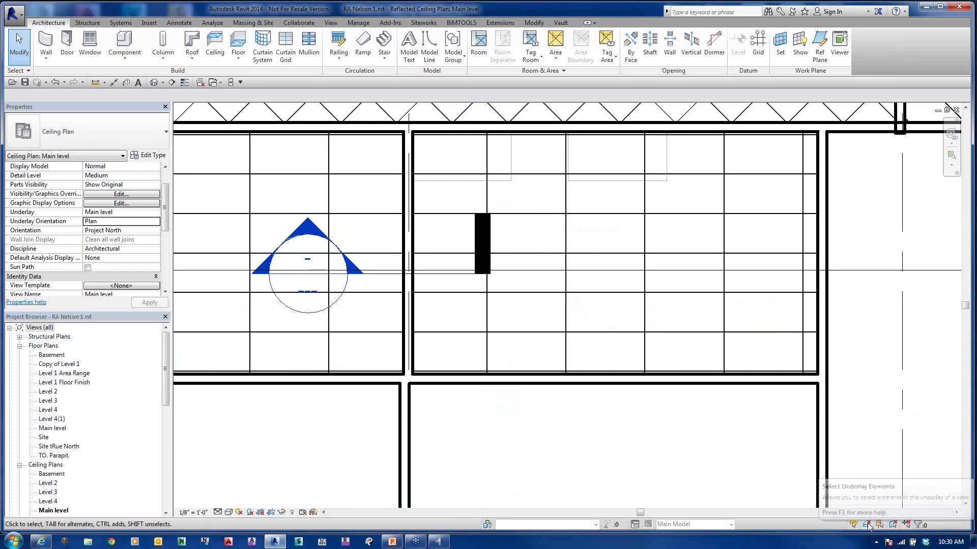
{"action": "left_click", "coordinate": [609, 186]}
{"action": "left_click", "coordinate": [611, 181]}
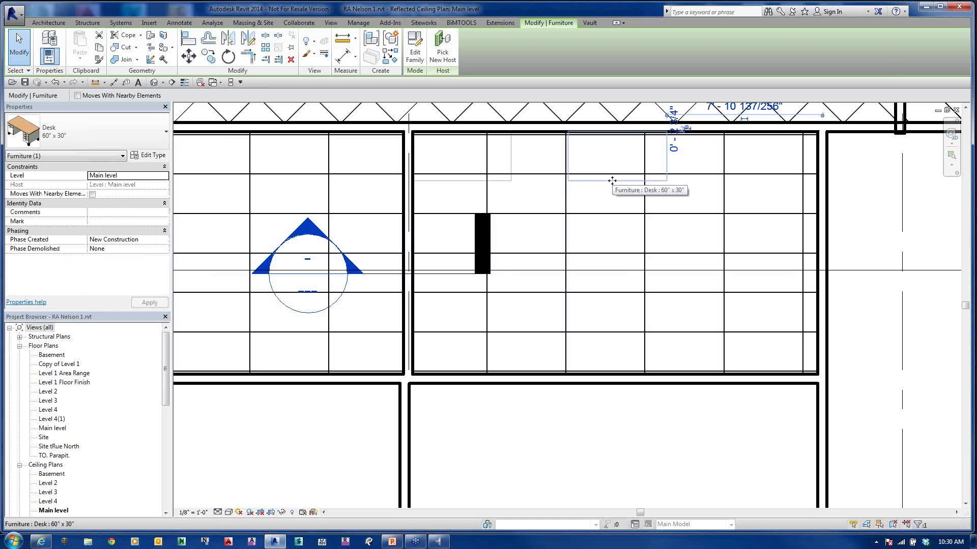
Step: Open the desk's family for editing, close it, and reselect the desk in the ceiling plan
{"action": "double_click", "coordinate": [620, 251]}
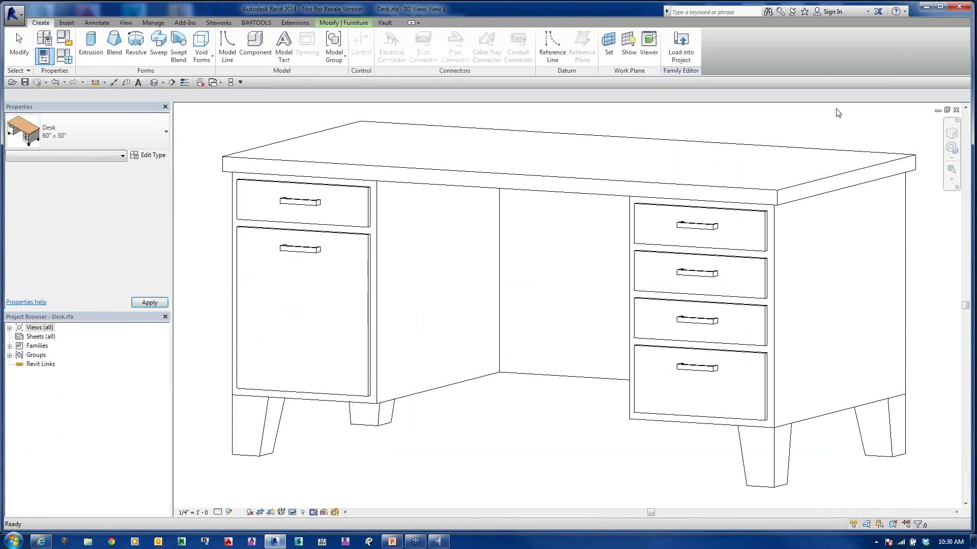
{"action": "left_click", "coordinate": [956, 110]}
{"action": "left_click", "coordinate": [524, 287]}
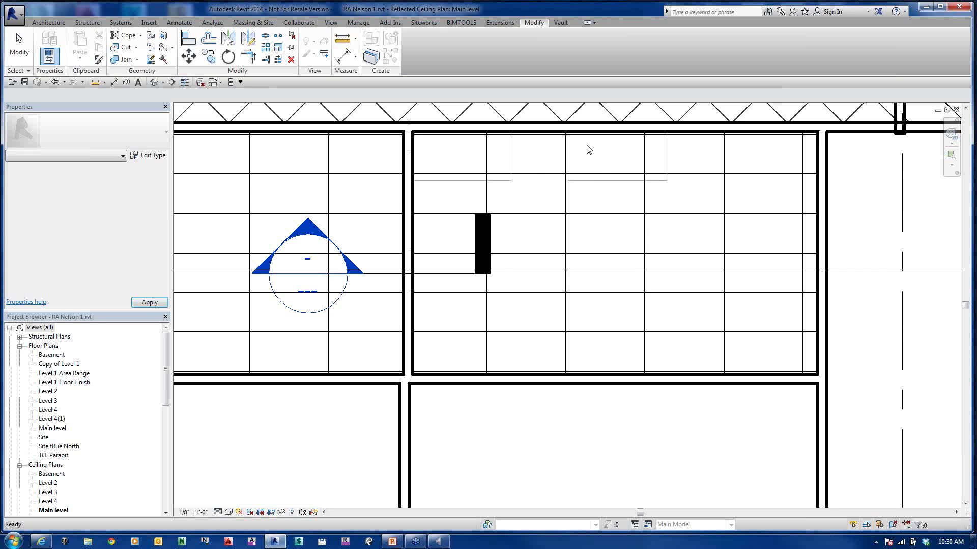
{"action": "double_click", "coordinate": [605, 186]}
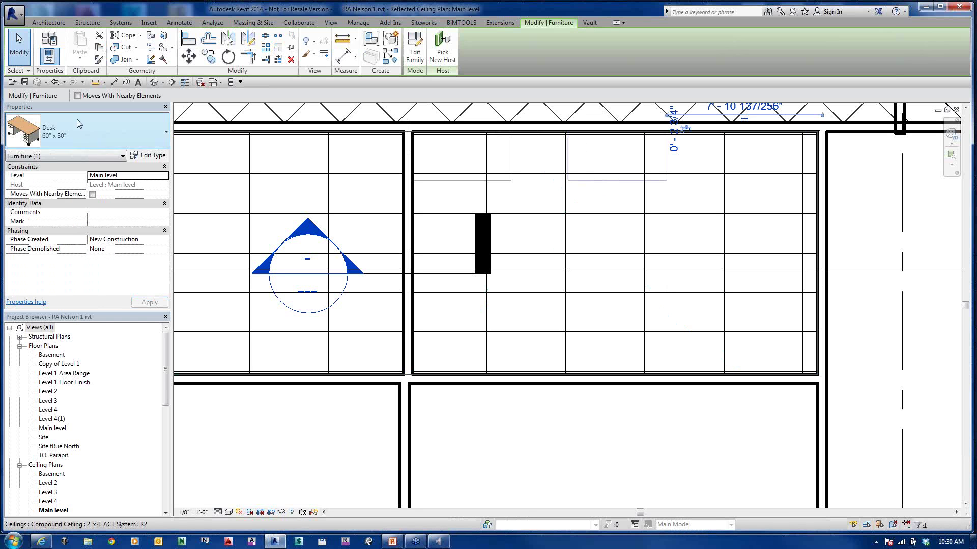
Step: Turn off selection of underlay elements and try to select the desks with a selection window
{"action": "left_click", "coordinate": [866, 526]}
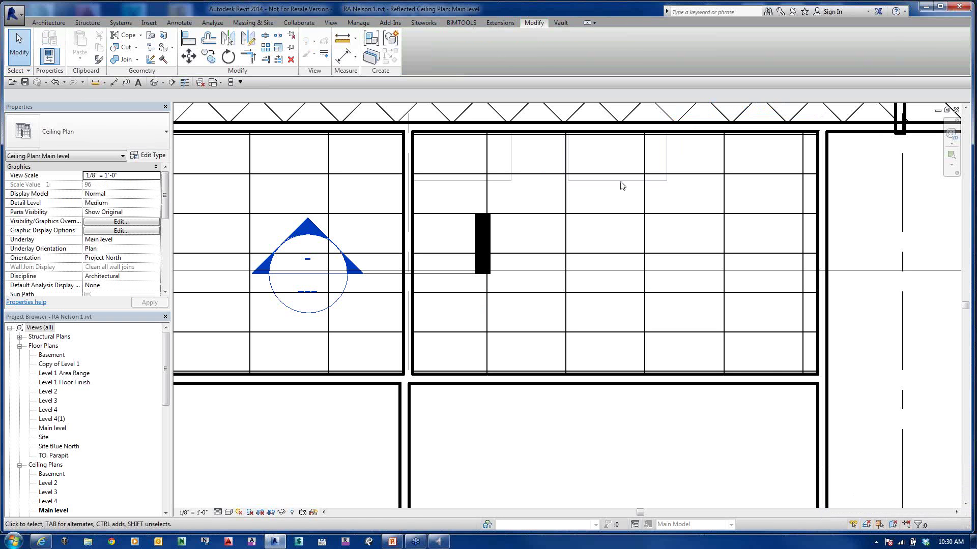
{"action": "left_click_drag", "start_coordinate": [522, 192], "coordinate": [701, 105]}
{"action": "scroll", "coordinate": [588, 304], "scroll_direction": "down", "scroll_amount": 4}
{"action": "middle_click_drag", "start_coordinate": [587, 307], "coordinate": [587, 350]}
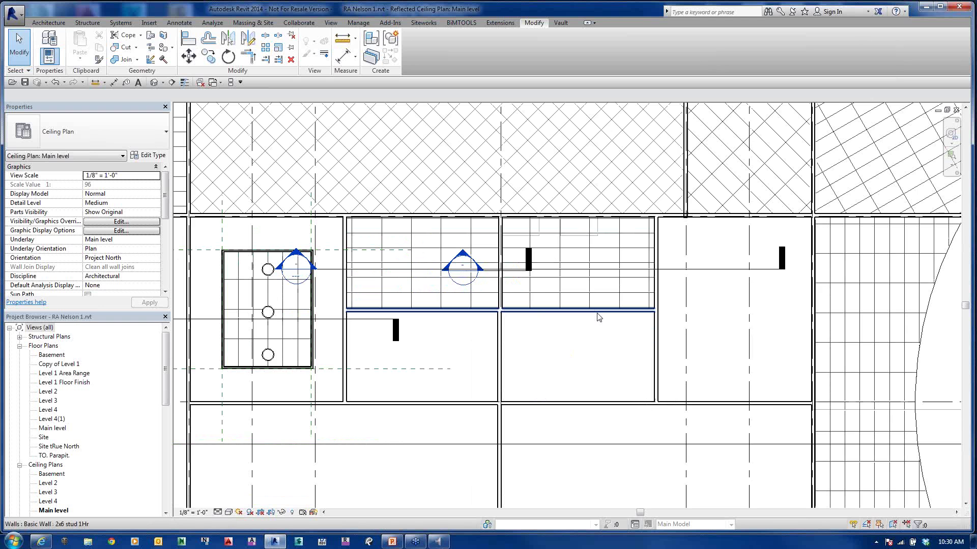
Step: Pin the horizontal 2x6 stud 1Hr wall below the two empty rooms and clear the selection
{"action": "middle_click_drag", "start_coordinate": [698, 350], "coordinate": [744, 395]}
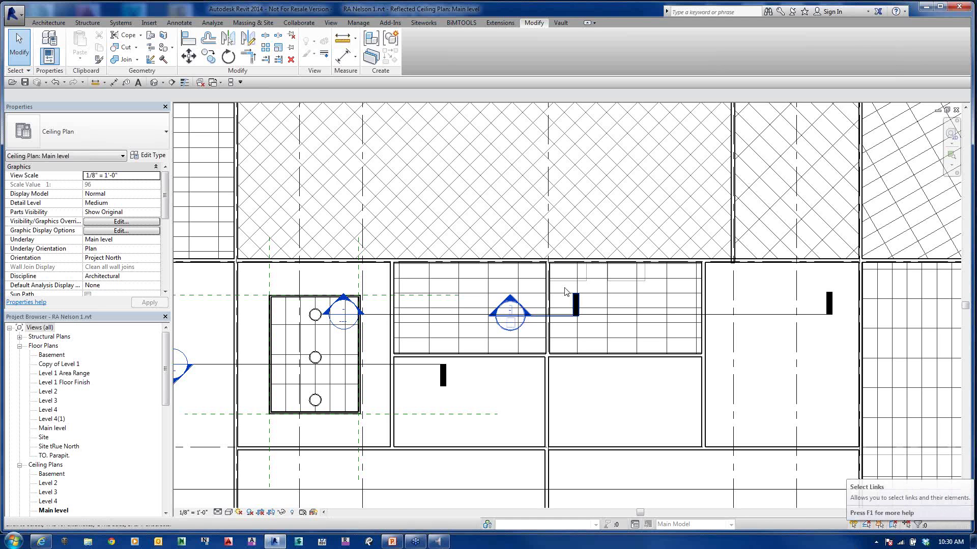
{"action": "middle_click_drag", "start_coordinate": [648, 408], "coordinate": [682, 314]}
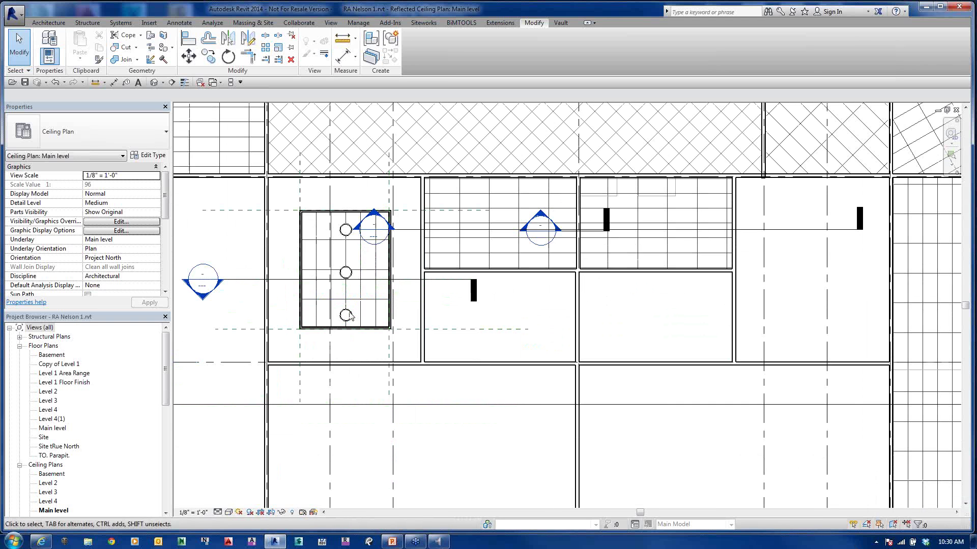
{"action": "left_click", "coordinate": [443, 367]}
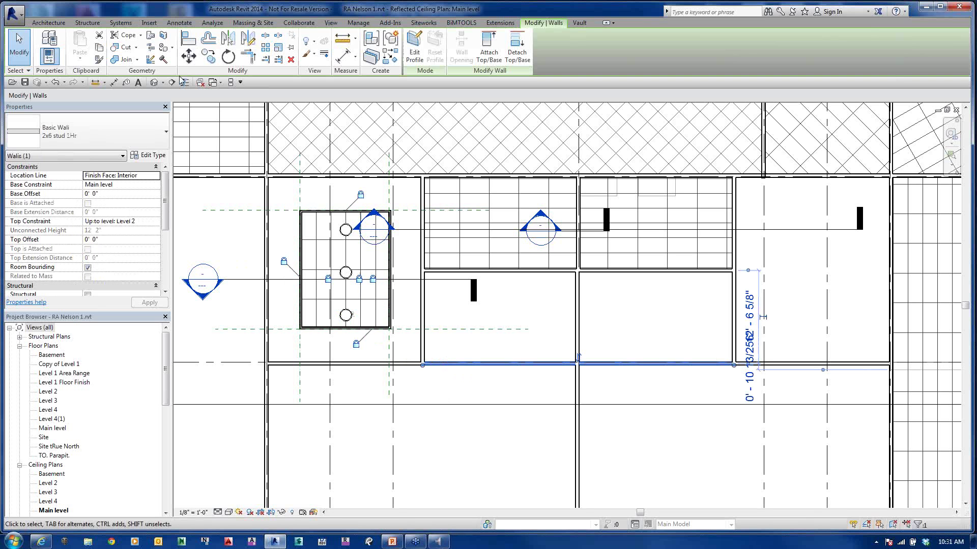
{"action": "key", "text": "Escape"}
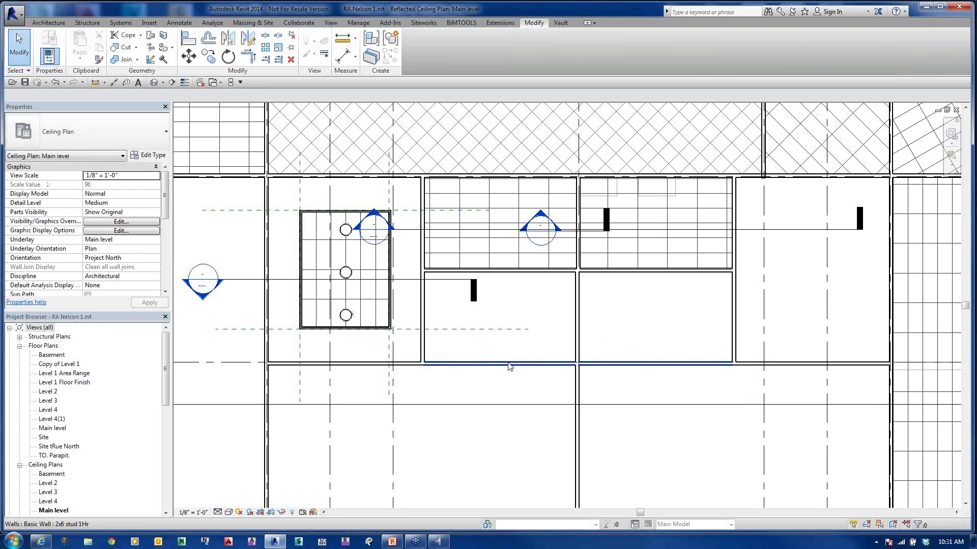
Step: Try to move the pinned 2x6 stud 1Hr wall and cancel the operation
{"action": "left_click", "coordinate": [509, 365]}
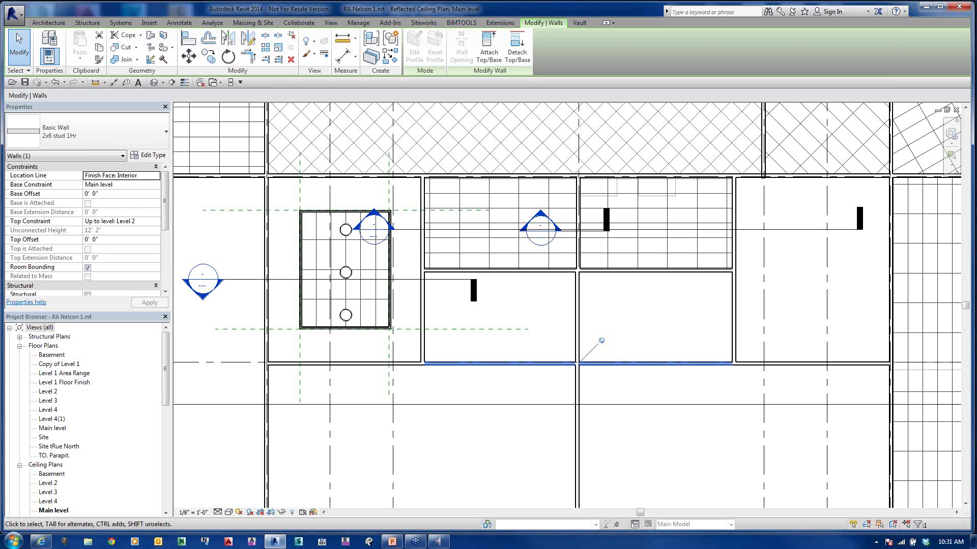
{"action": "left_click", "coordinate": [193, 62]}
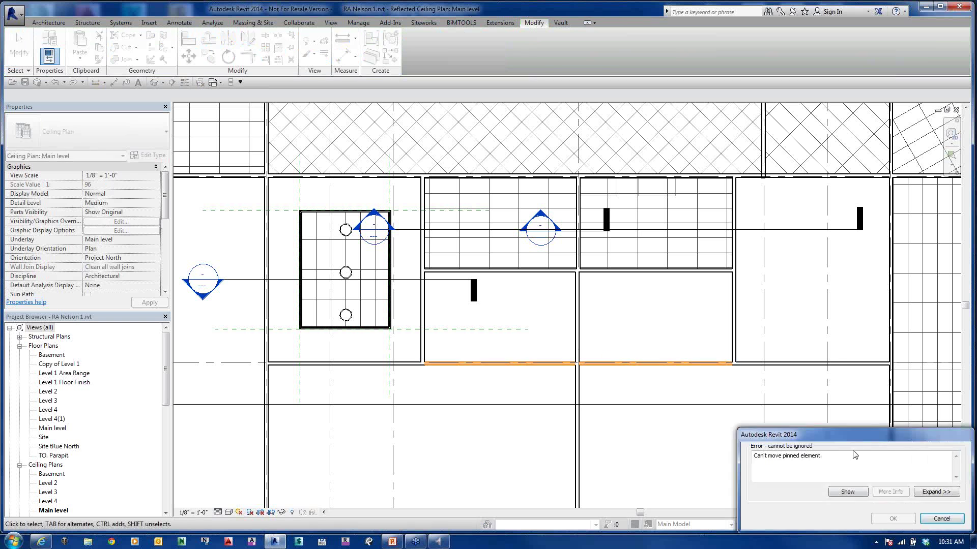
{"action": "left_click", "coordinate": [940, 519]}
Step: Turn off selection of pinned elements and try to select the pinned wall directly and with a selection window
{"action": "left_click", "coordinate": [878, 524]}
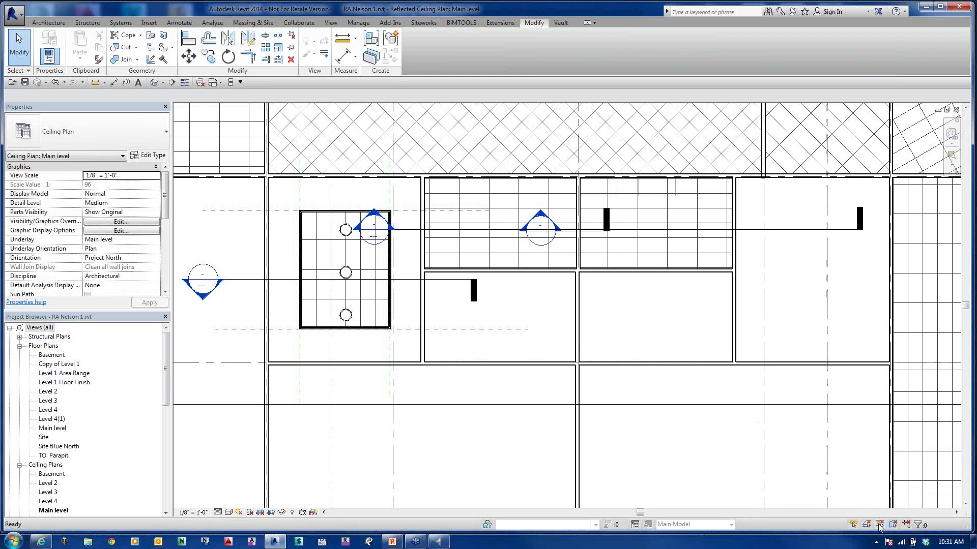
{"action": "left_click", "coordinate": [653, 367]}
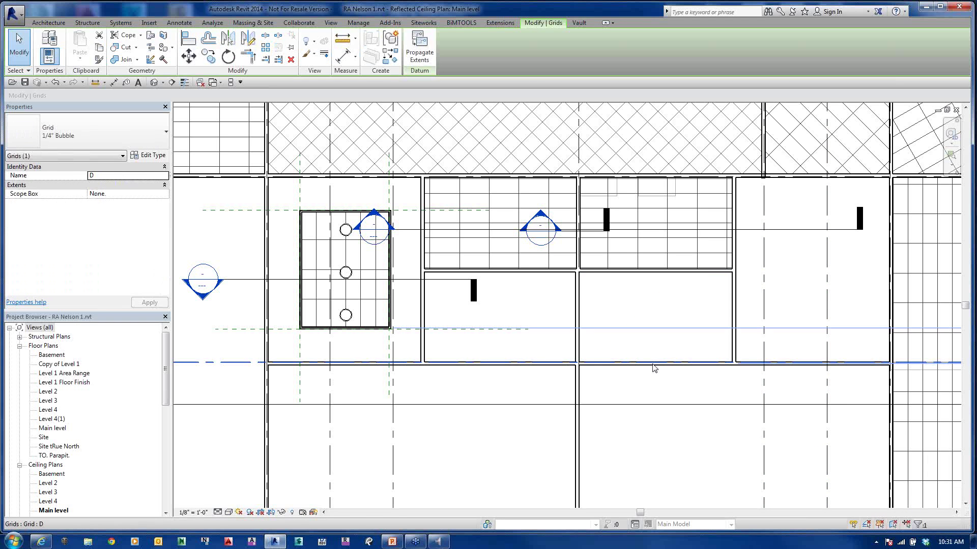
{"action": "left_click_drag", "start_coordinate": [680, 390], "coordinate": [633, 346]}
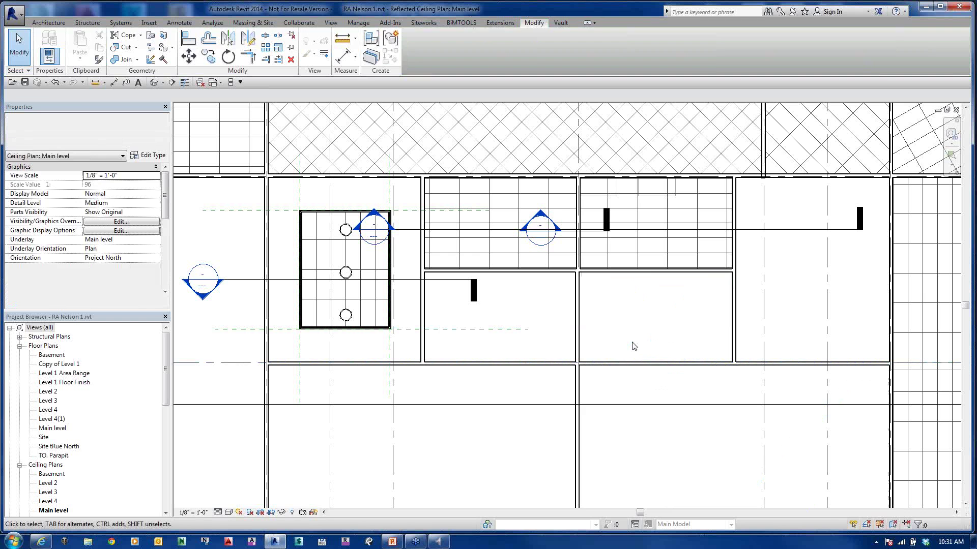
Step: Review the categories of the window-selected elements in the Filter dialog, cancel it, and clear the selection
{"action": "left_click", "coordinate": [414, 54]}
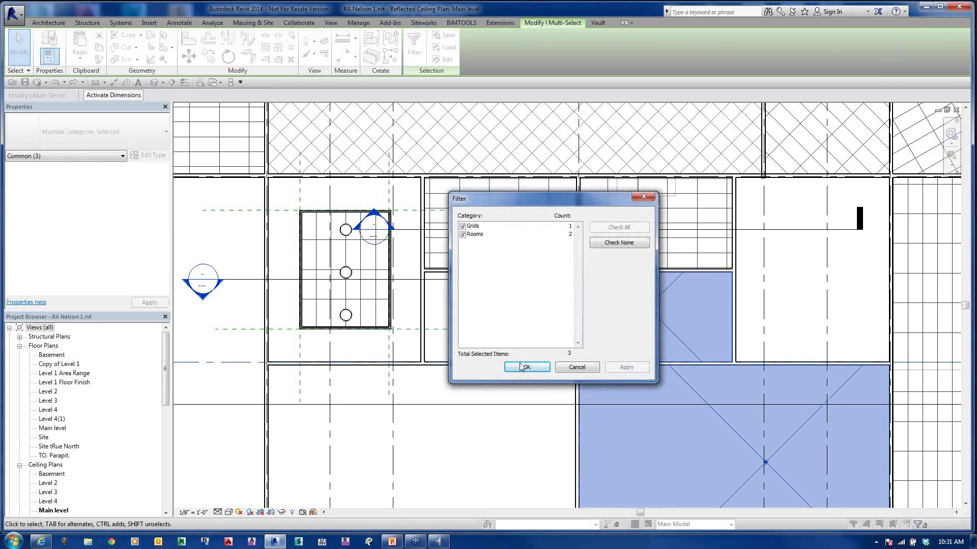
{"action": "left_click", "coordinate": [578, 368]}
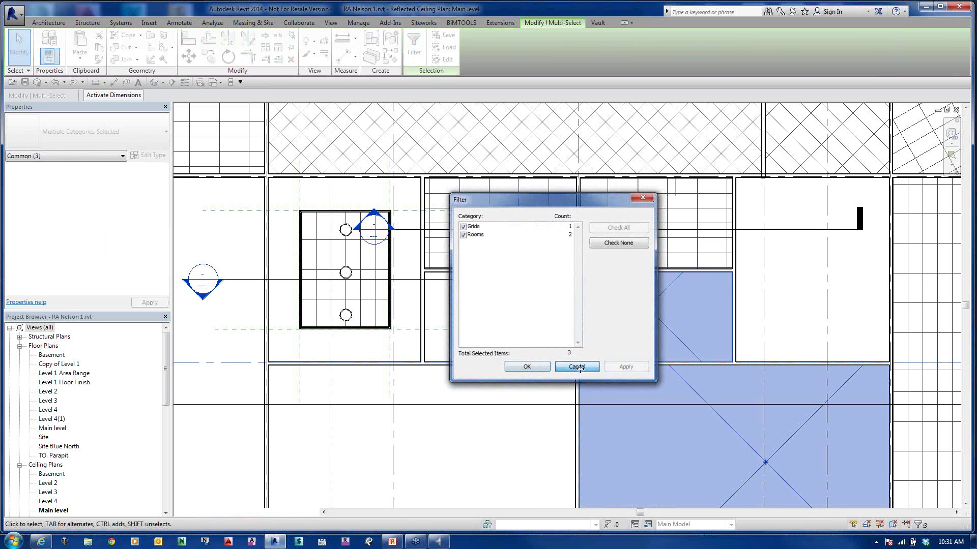
{"action": "left_click", "coordinate": [781, 341]}
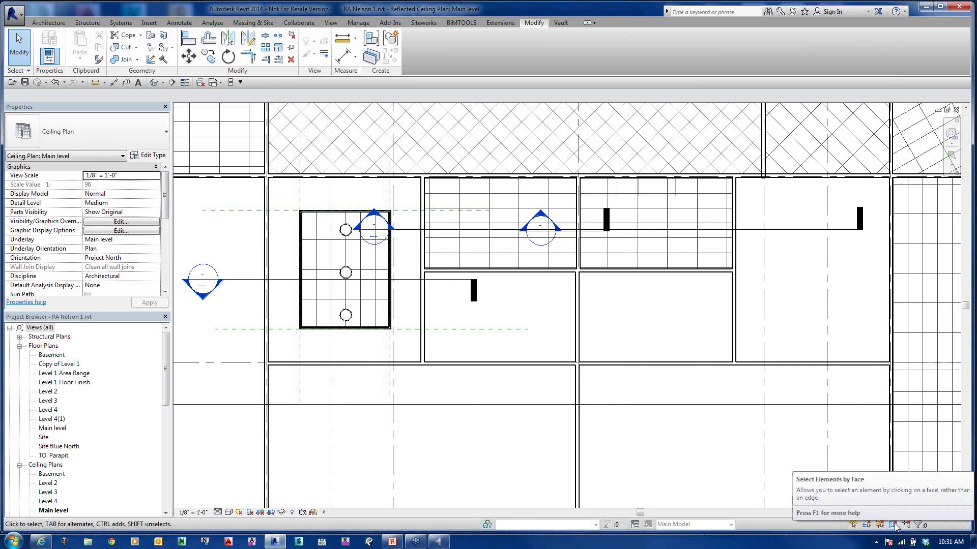
Step: Switch to Project1's Level 1 floor plan, cycle from the room's upper wall to the Generic - 12" floor, select it, and clear the selection
{"action": "left_click", "coordinate": [558, 224]}
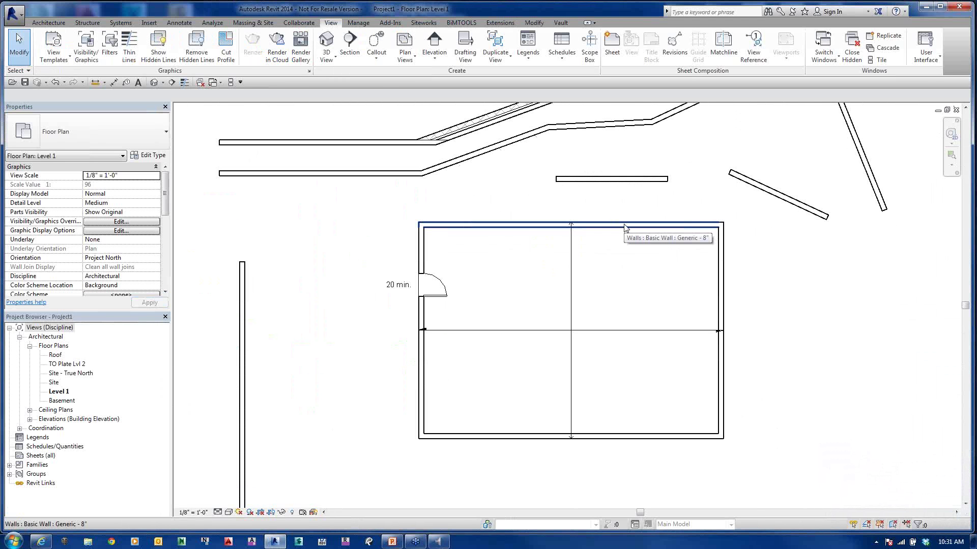
{"action": "key", "text": "Tab"}
{"action": "key", "text": "Tab"}
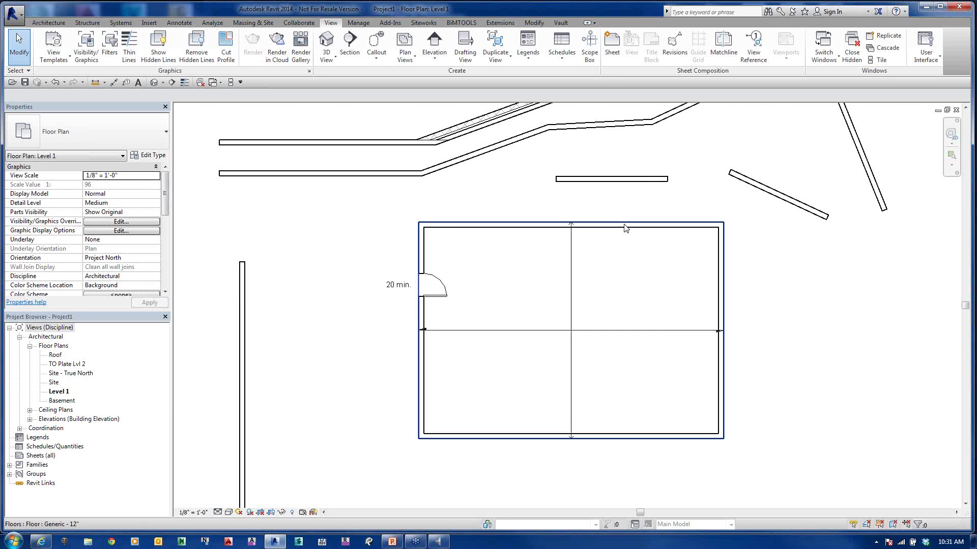
{"action": "left_click", "coordinate": [625, 229]}
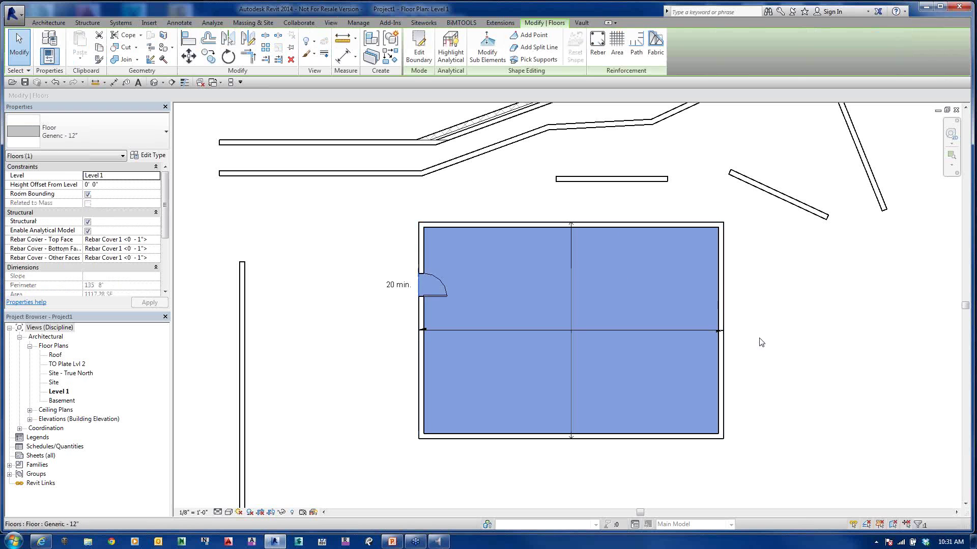
{"action": "left_click", "coordinate": [886, 449]}
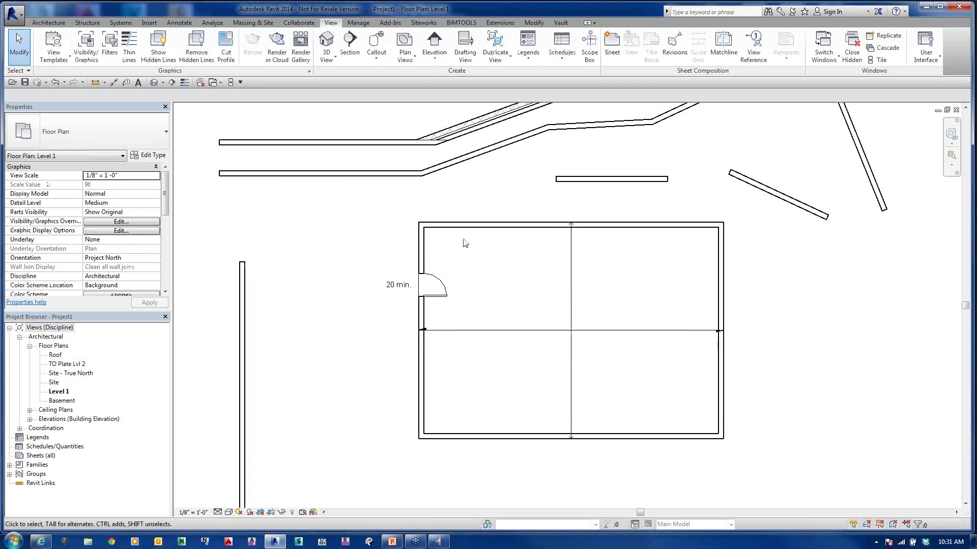
Step: Cycle through the selection candidates at the room's upper wall, including the wall chain, the floor and the single wall
{"action": "key", "text": "Tab"}
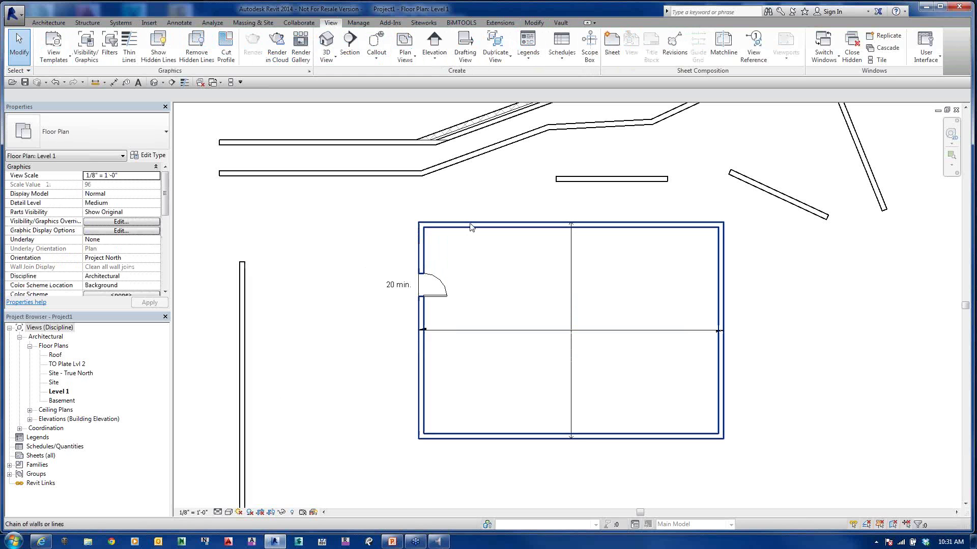
{"action": "key", "text": "Tab"}
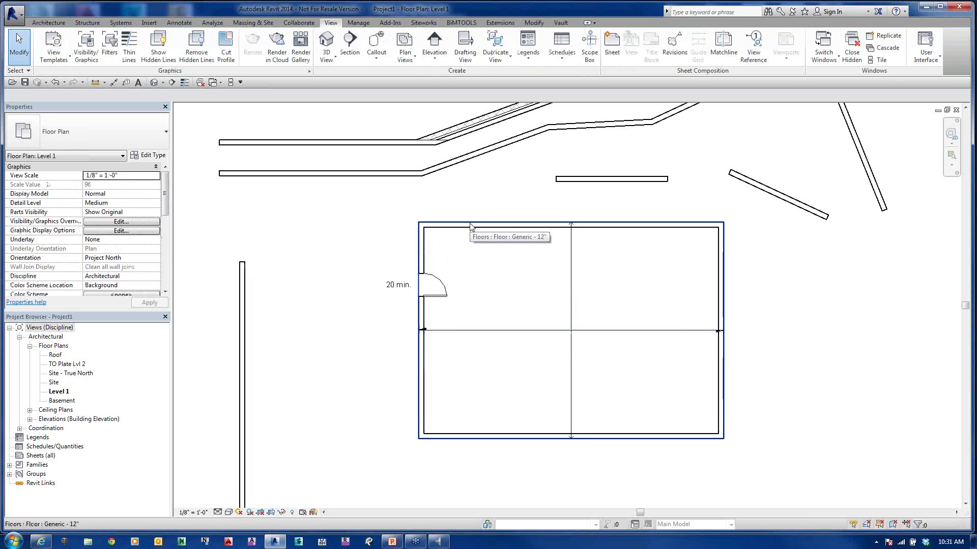
{"action": "key", "text": "Tab"}
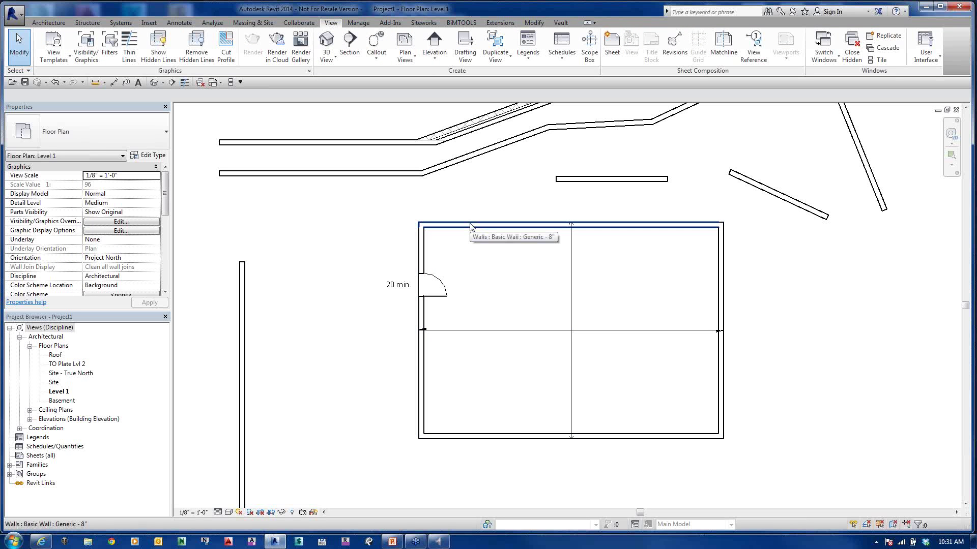
{"action": "key", "text": "Tab"}
{"action": "key", "text": "Tab"}
{"action": "key", "text": "Tab"}
{"action": "key", "text": "Tab"}
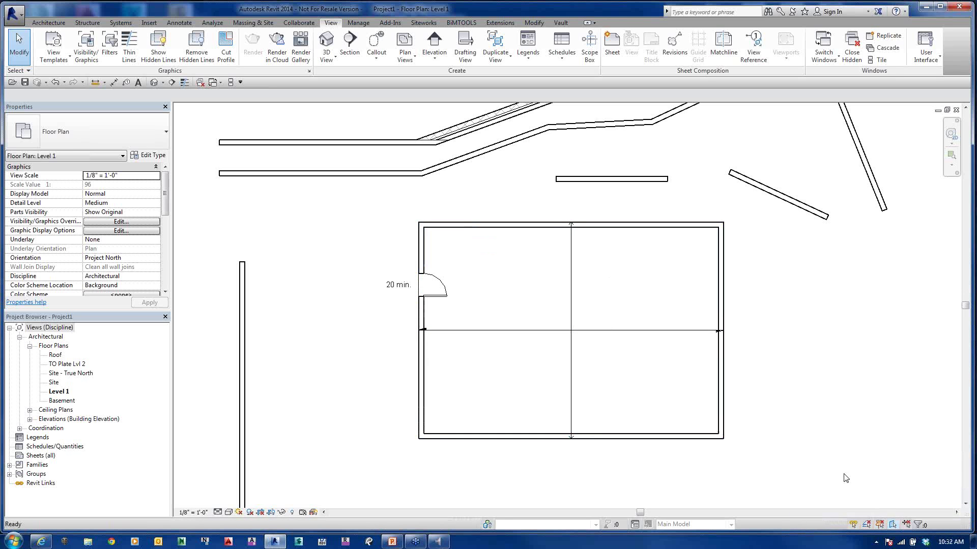
Step: Turn on selection of elements by face, select the Generic - 12" floor from inside the room, and clear the selection
{"action": "left_click", "coordinate": [595, 275]}
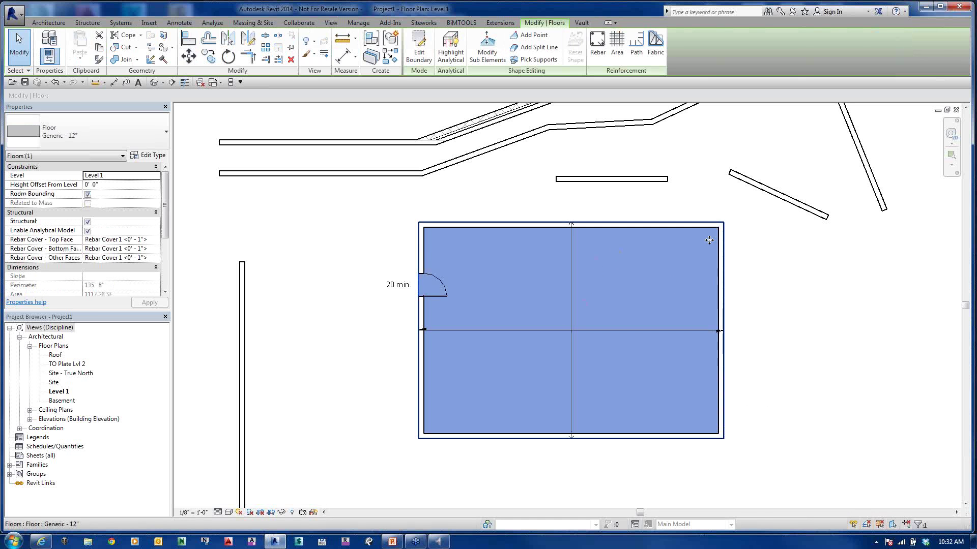
{"action": "left_click", "coordinate": [754, 251]}
{"action": "left_click", "coordinate": [698, 259]}
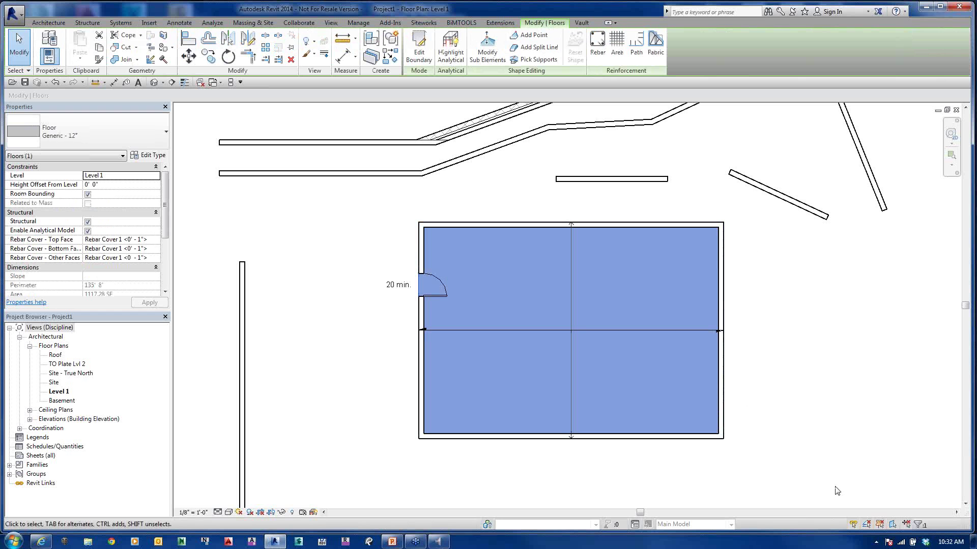
{"action": "left_click", "coordinate": [816, 381]}
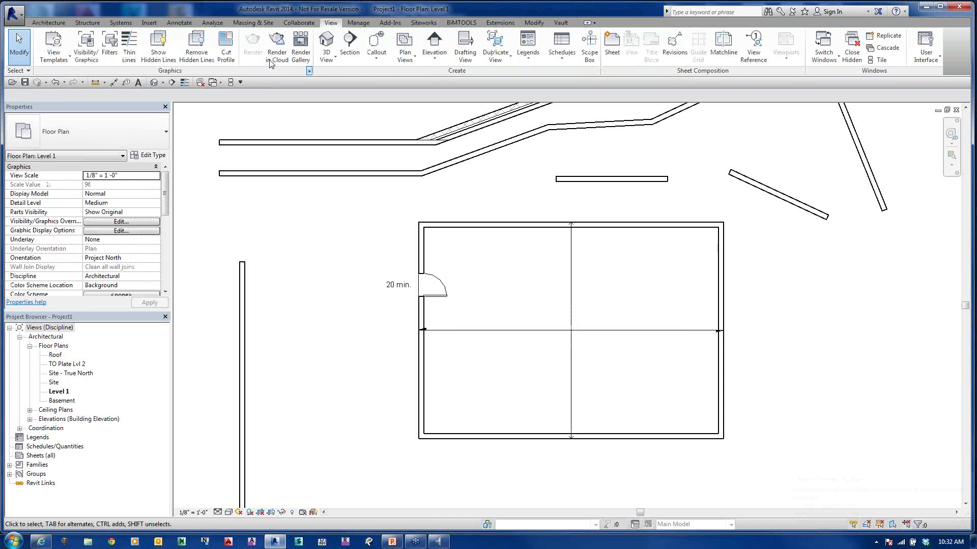
Step: Expand the selection options list to compare it with the status bar toggles, and close it
{"action": "left_click", "coordinate": [17, 71]}
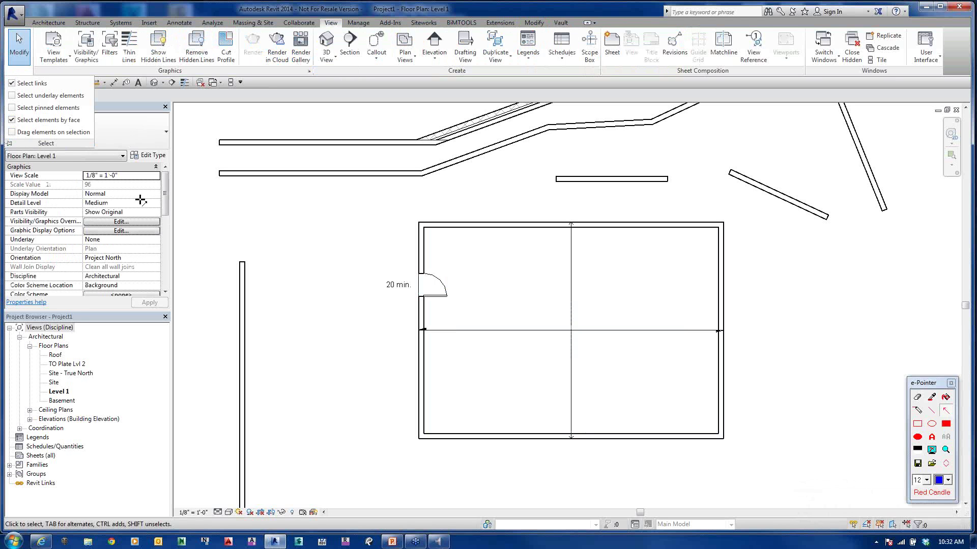
{"action": "mouse_move", "coordinate": [640, 362]}
{"action": "left_mouse_down"}
{"action": "mouse_move", "coordinate": [829, 481]}
{"action": "mouse_move", "coordinate": [852, 523]}
{"action": "mouse_move", "coordinate": [84, 115]}
{"action": "left_mouse_up"}
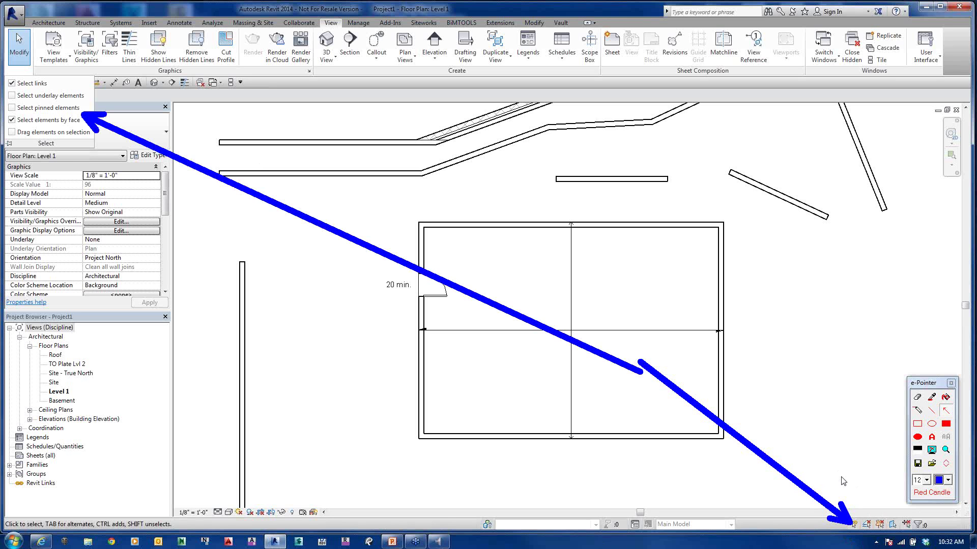
{"action": "key", "text": "Escape"}
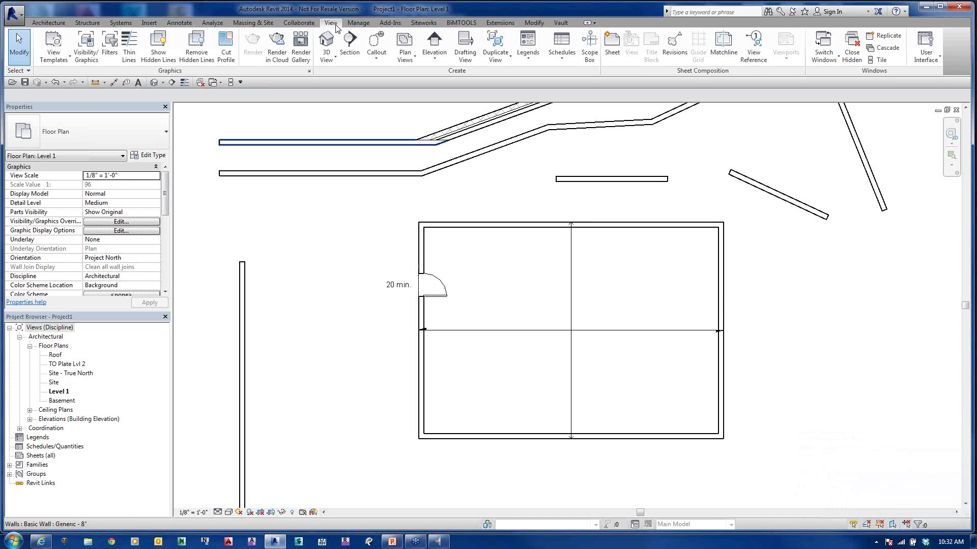
Step: Show the project management tools, select the floor once more by its face, and clear the selection
{"action": "left_click", "coordinate": [358, 23]}
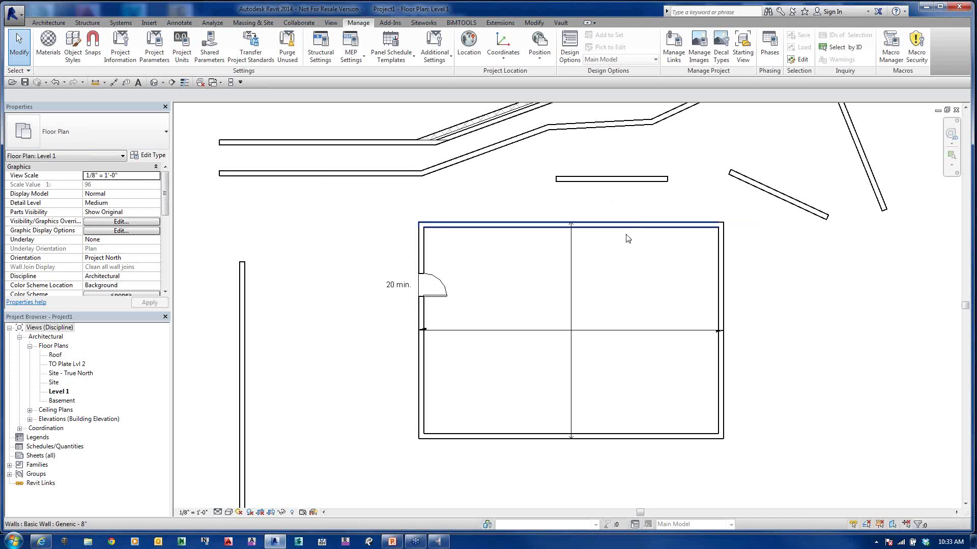
{"action": "left_click", "coordinate": [620, 281]}
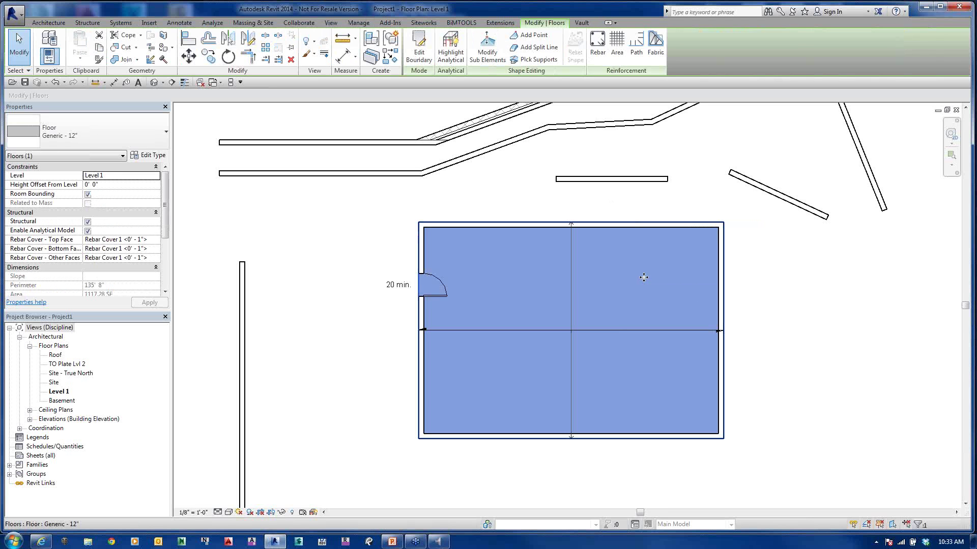
{"action": "left_click", "coordinate": [851, 321]}
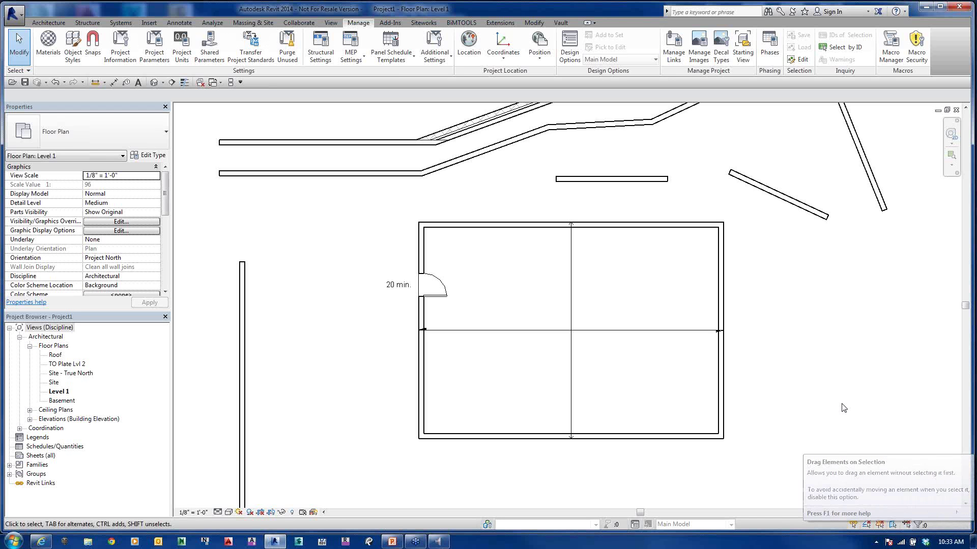
Step: Select the angled 14' Generic - 8" wall near the room's upper-right corner, move it, and clear the selection
{"action": "left_click", "coordinate": [799, 205]}
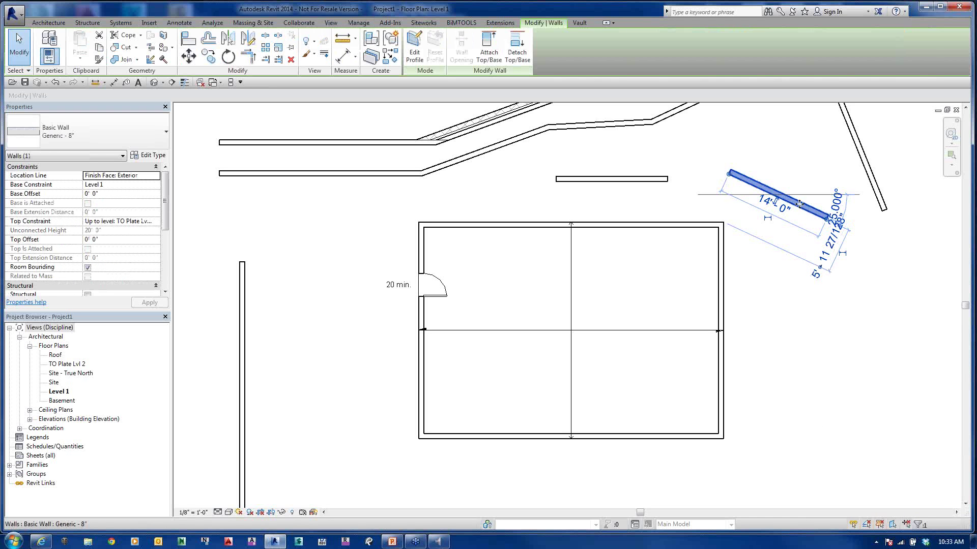
{"action": "left_click_drag", "start_coordinate": [799, 205], "coordinate": [853, 370]}
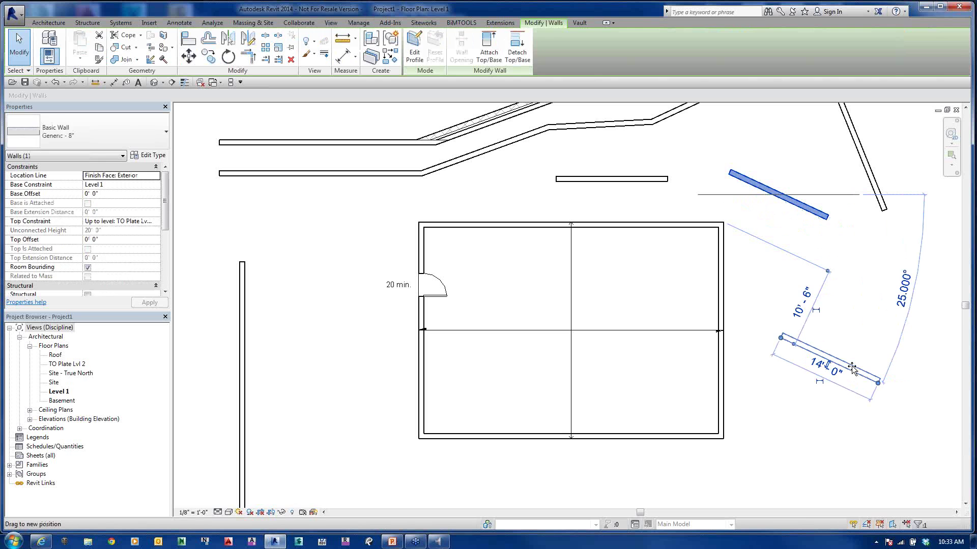
{"action": "left_click_drag", "start_coordinate": [852, 366], "coordinate": [828, 310]}
{"action": "left_click", "coordinate": [831, 314]}
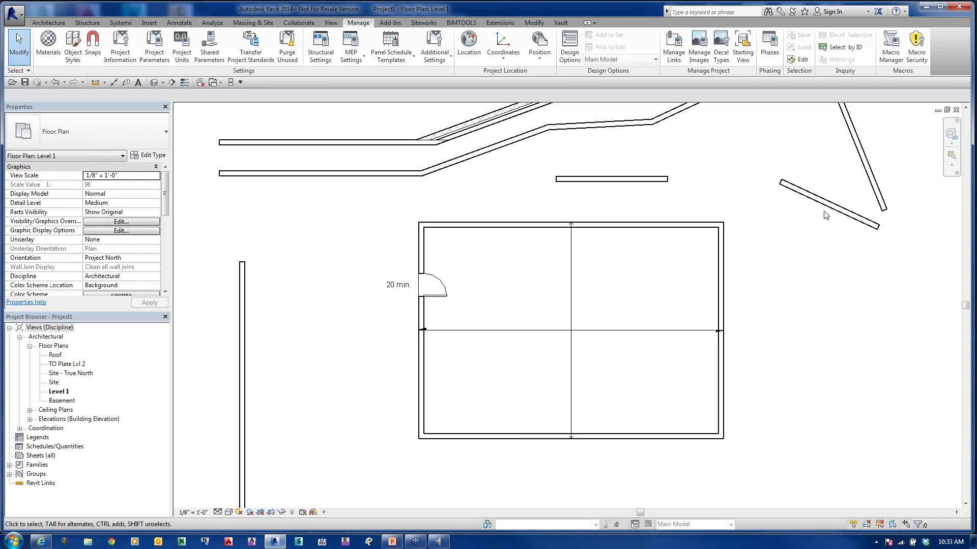
Step: Move the angled wall directly without preselecting it, first down beside the room and back up near the slanted wall, and clear the selection
{"action": "left_click_drag", "start_coordinate": [823, 214], "coordinate": [819, 244]}
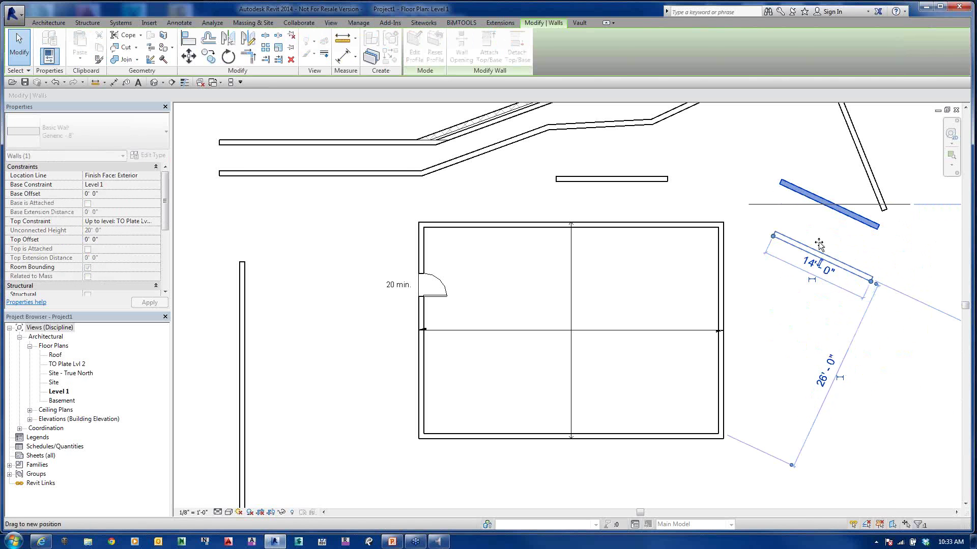
{"action": "left_click_drag", "start_coordinate": [819, 244], "coordinate": [814, 301]}
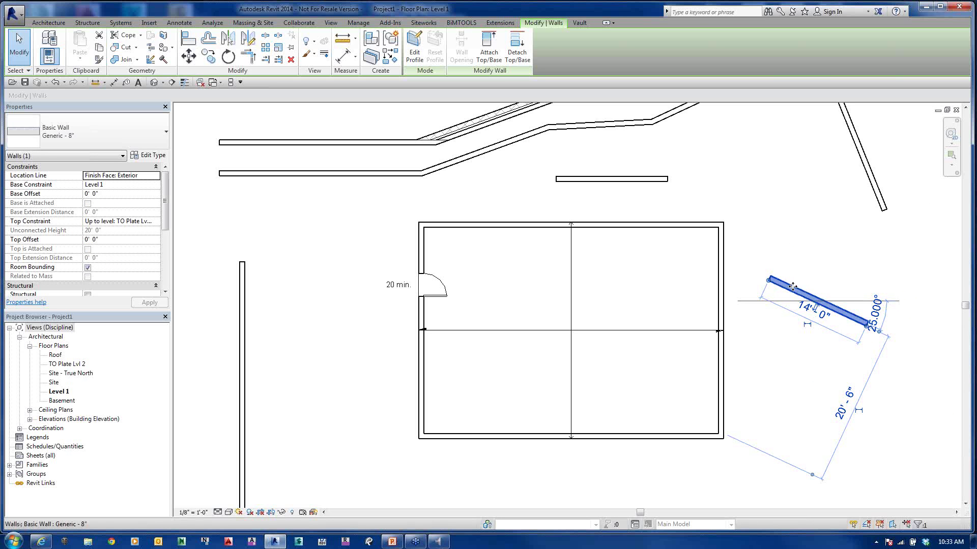
{"action": "left_click_drag", "start_coordinate": [796, 286], "coordinate": [792, 164]}
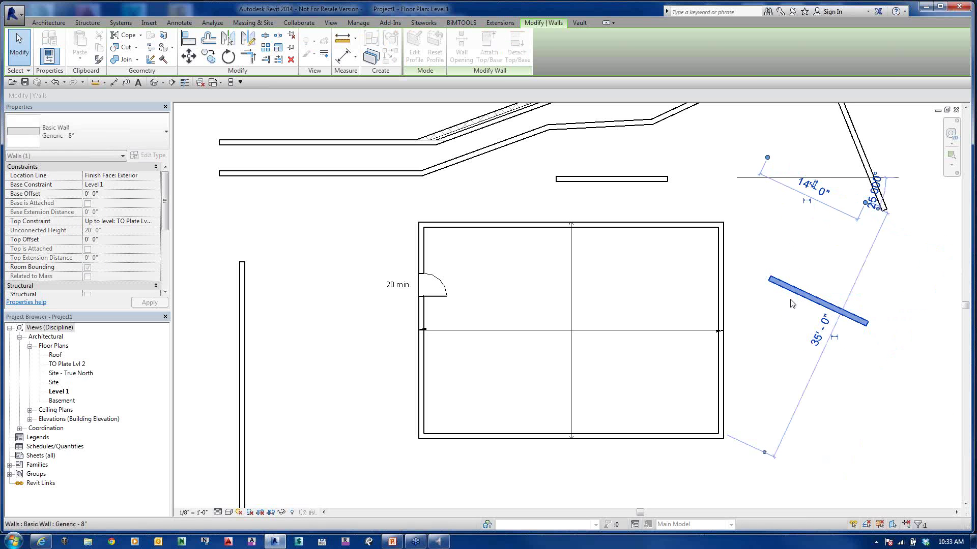
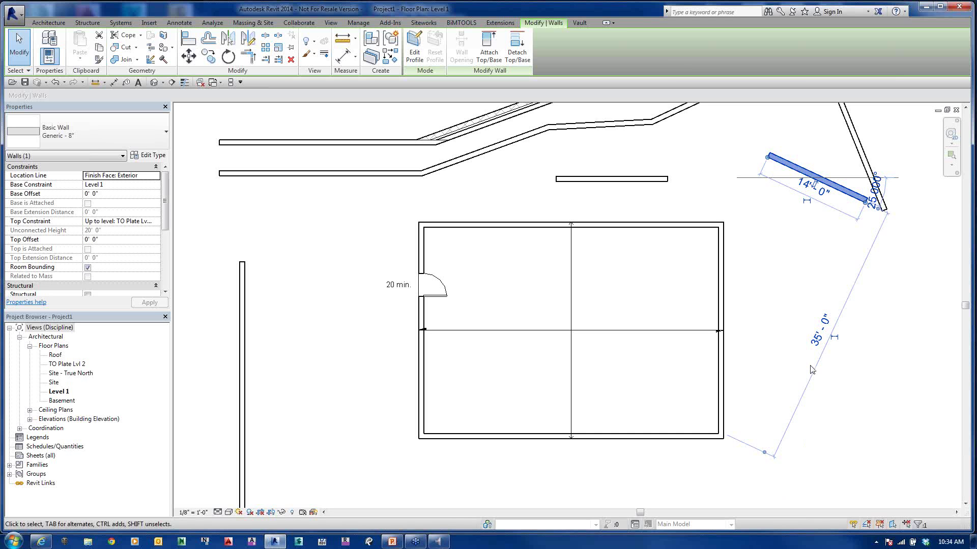
{"action": "left_click", "coordinate": [864, 226]}
Step: Select the angled Generic - 8" wall close to its lower end and clear the selection
{"action": "scroll", "coordinate": [865, 211], "scroll_direction": "up", "scroll_amount": 5}
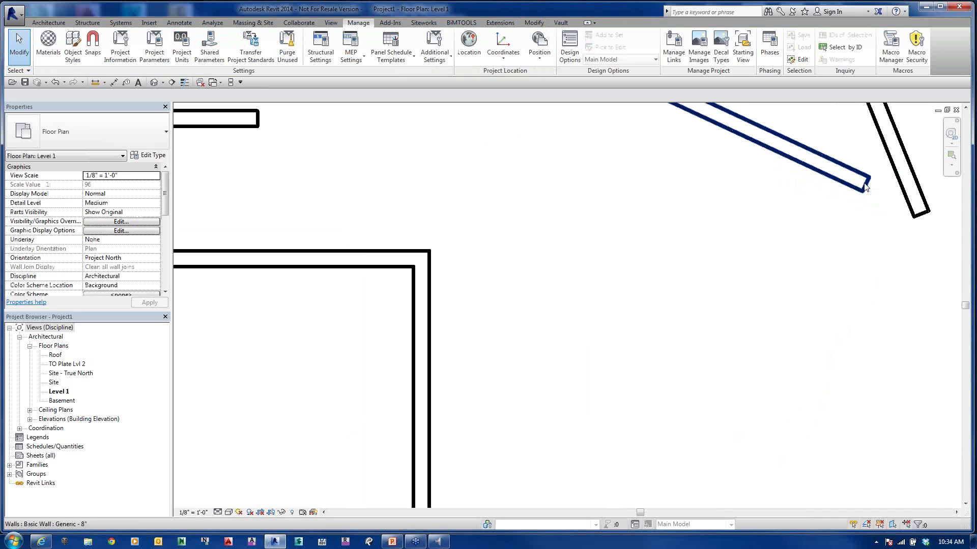
{"action": "scroll", "coordinate": [864, 187], "scroll_direction": "up", "scroll_amount": 2}
{"action": "scroll", "coordinate": [865, 186], "scroll_direction": "up", "scroll_amount": 3}
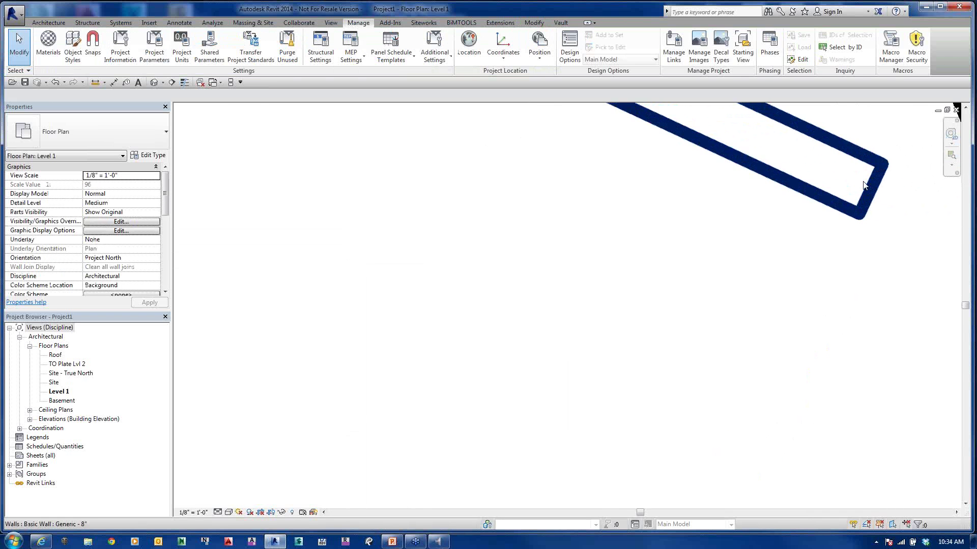
{"action": "left_click", "coordinate": [805, 225]}
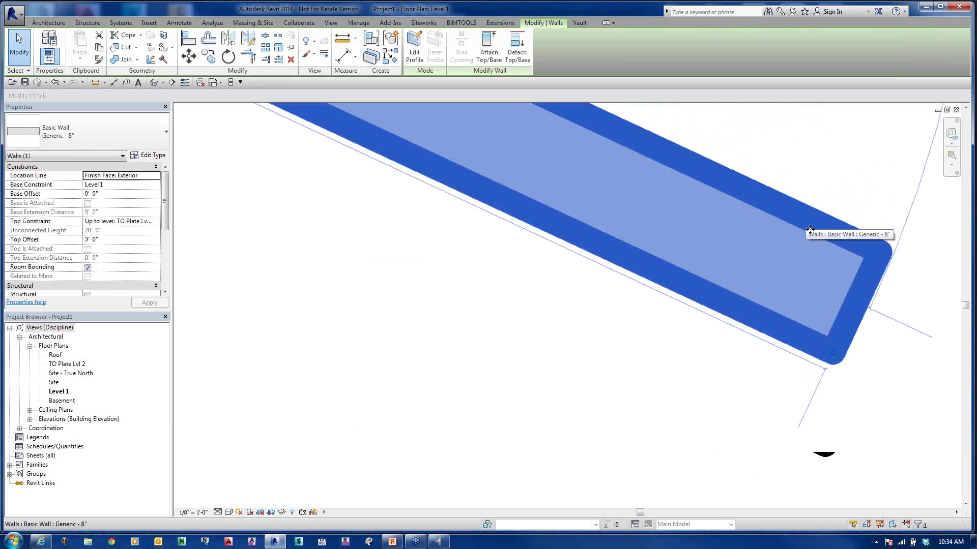
{"action": "scroll", "coordinate": [811, 243], "scroll_direction": "down", "scroll_amount": 2}
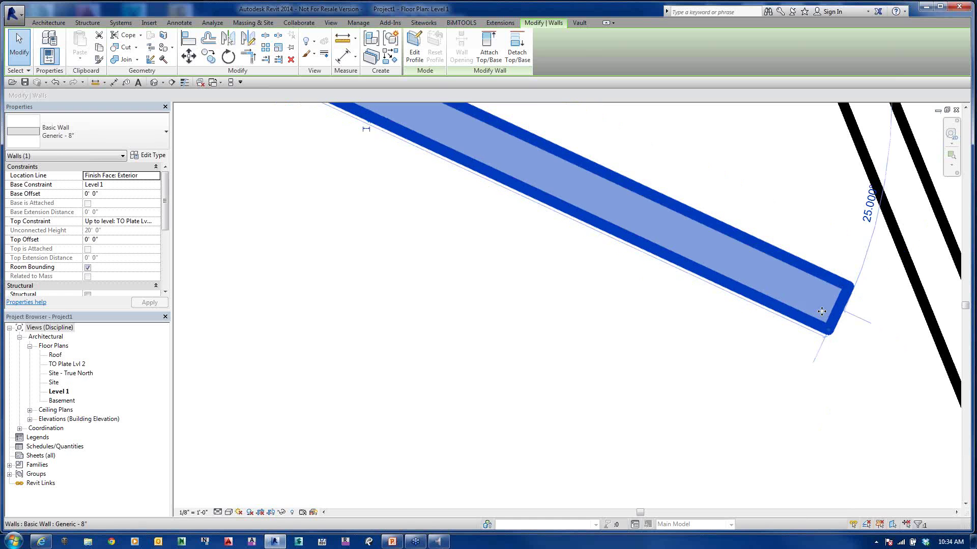
{"action": "left_click", "coordinate": [783, 448]}
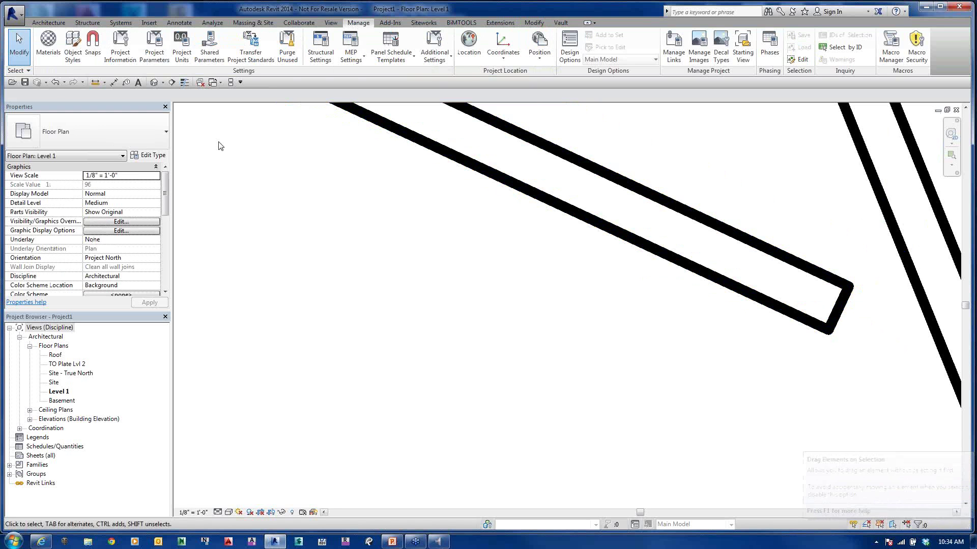
Step: Review the selection options list again and return to a wider view of the angled wall
{"action": "left_click", "coordinate": [23, 70]}
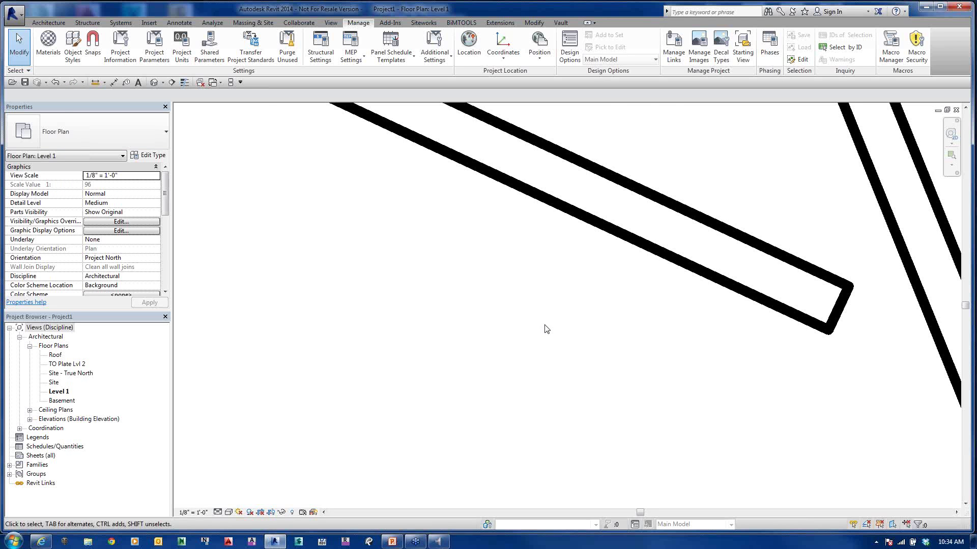
{"action": "scroll", "coordinate": [559, 333], "scroll_direction": "down", "scroll_amount": 3}
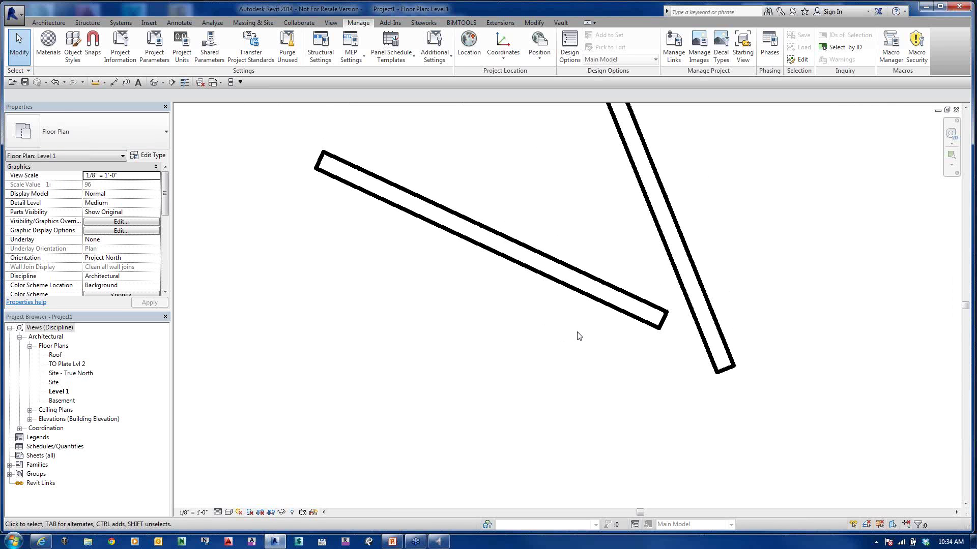
{"action": "scroll", "coordinate": [578, 335], "scroll_direction": "down", "scroll_amount": 2}
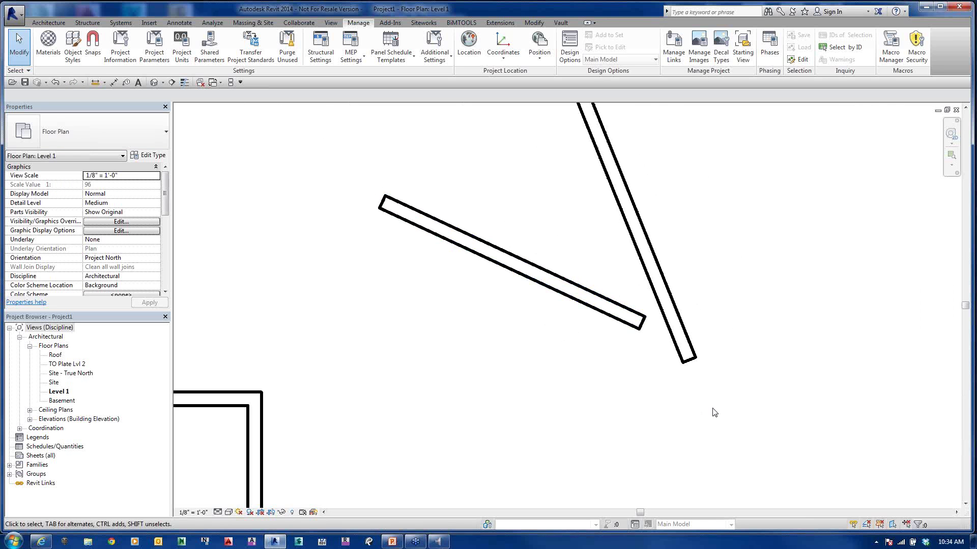
Step: Select the two angled walls and the nearby slanted wall together, and review the selection's categories in the Filter dialog without changing it
{"action": "scroll", "coordinate": [702, 412], "scroll_direction": "down", "scroll_amount": 2}
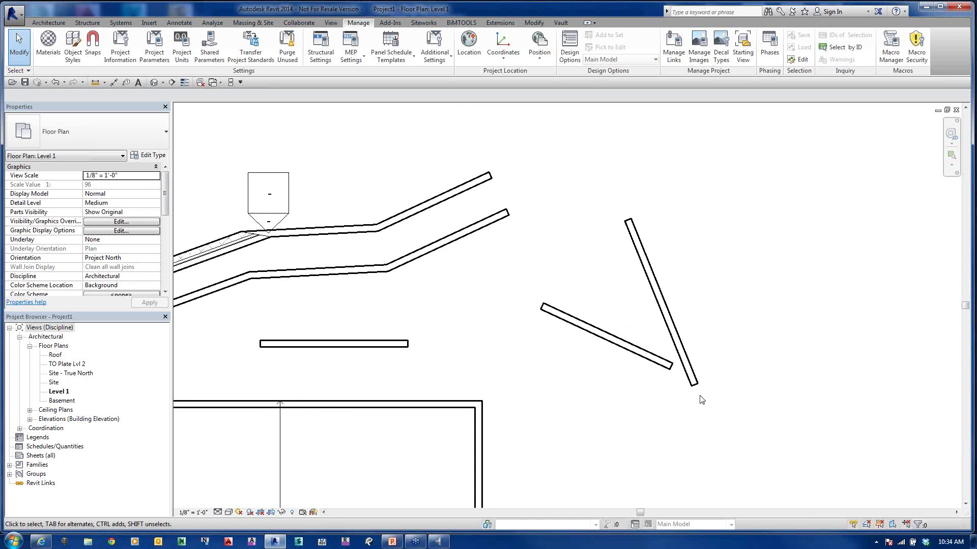
{"action": "left_click_drag", "start_coordinate": [709, 393], "coordinate": [483, 196]}
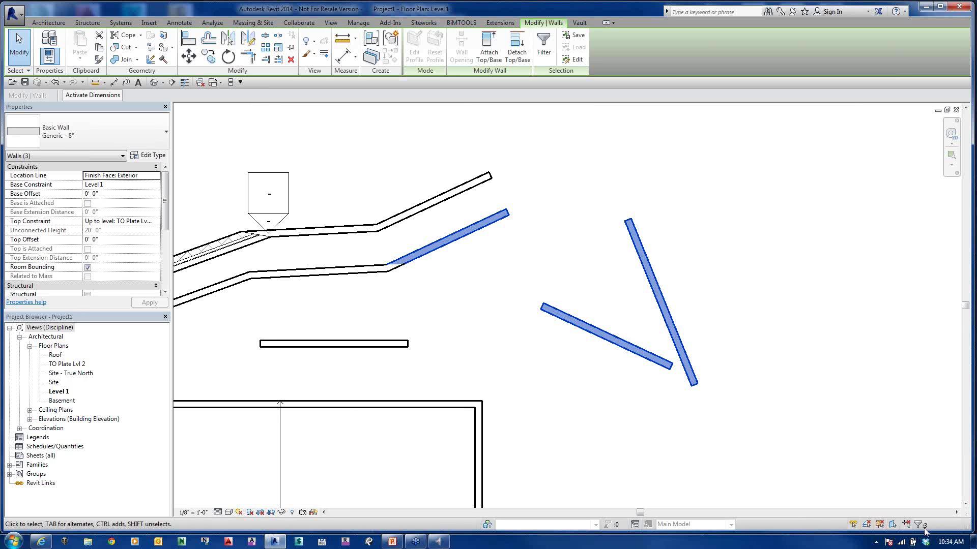
{"action": "scroll", "coordinate": [752, 370], "scroll_direction": "up", "scroll_amount": 5}
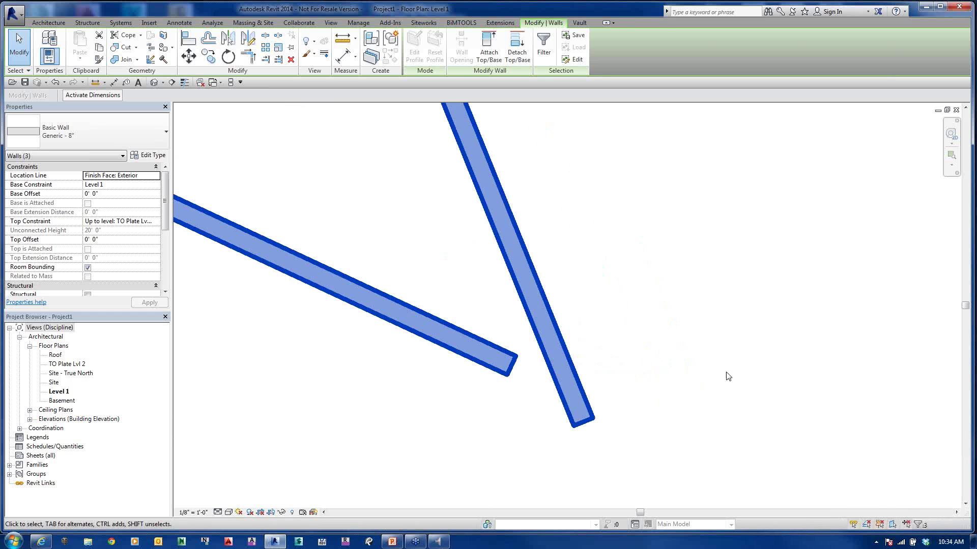
{"action": "left_click", "coordinate": [921, 528]}
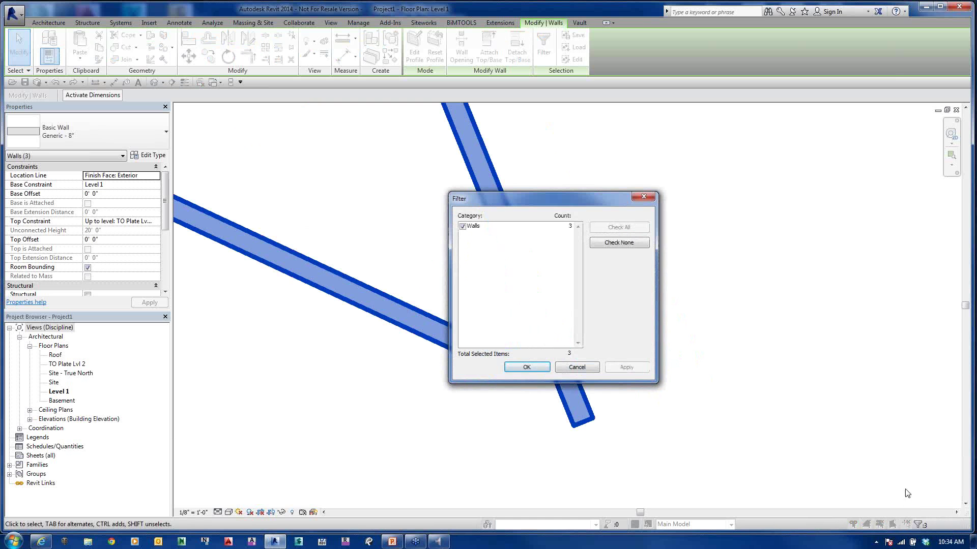
{"action": "left_click", "coordinate": [584, 370]}
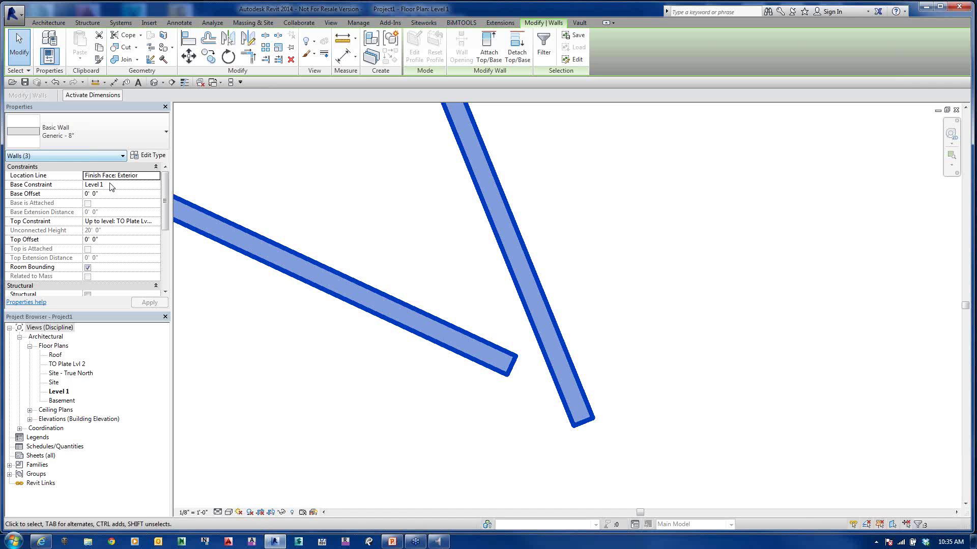
Step: Replace the selection with the two angled walls and the room's floor, and show only the walls' properties
{"action": "scroll", "coordinate": [453, 327], "scroll_direction": "down", "scroll_amount": 4}
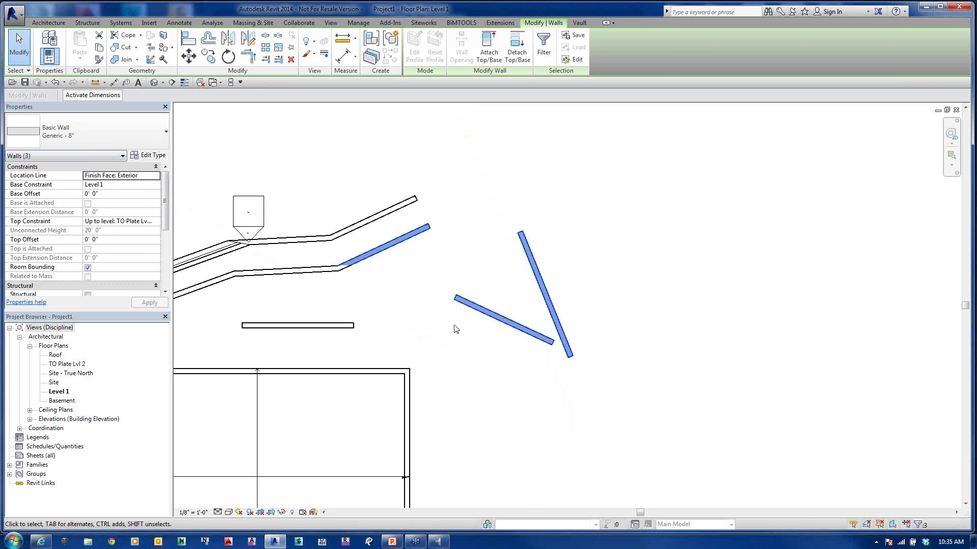
{"action": "left_click", "coordinate": [458, 331]}
{"action": "left_click_drag", "start_coordinate": [714, 322], "coordinate": [642, 246]}
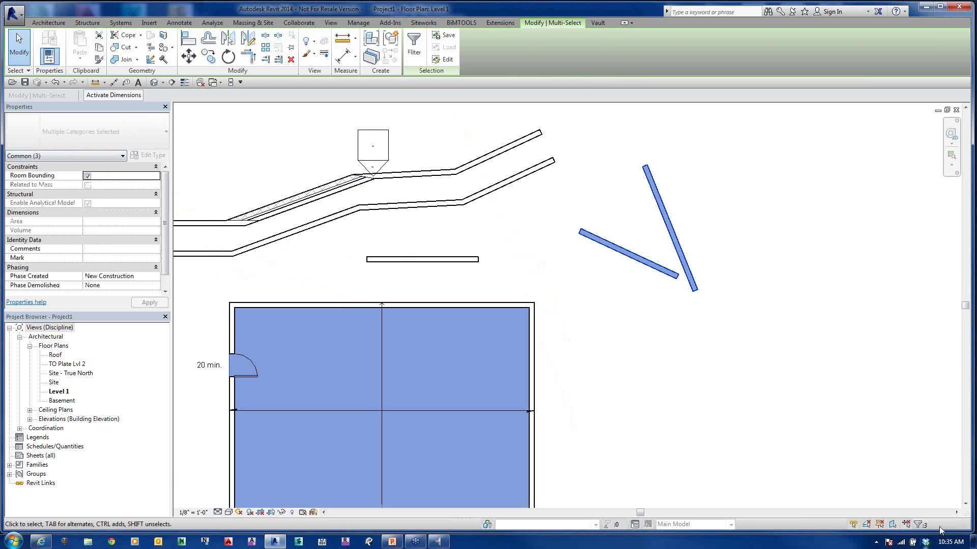
{"action": "left_click", "coordinate": [92, 156]}
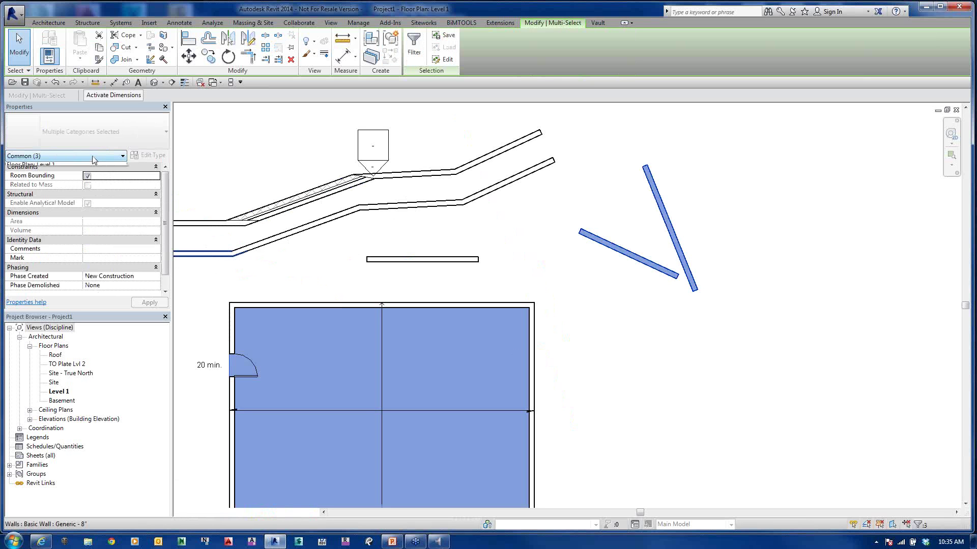
{"action": "left_click", "coordinate": [30, 190]}
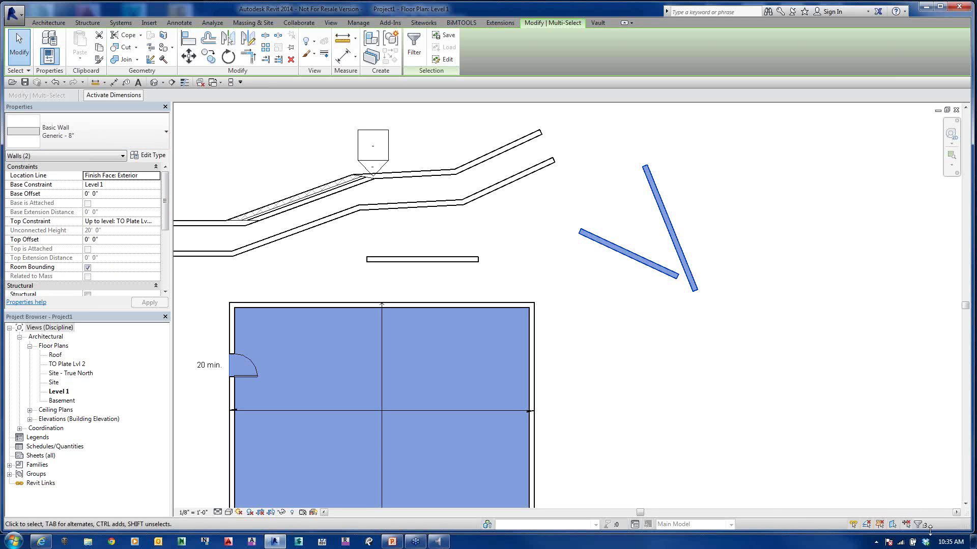
Step: Show the properties of the selected walls again and those of the analytical floor, and review the remaining category choices
{"action": "left_click", "coordinate": [30, 156]}
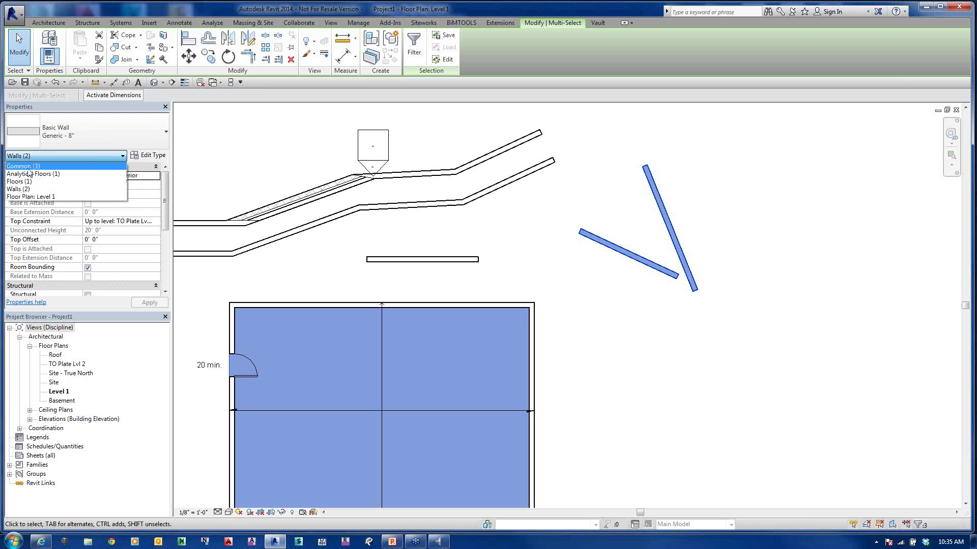
{"action": "left_click", "coordinate": [26, 188]}
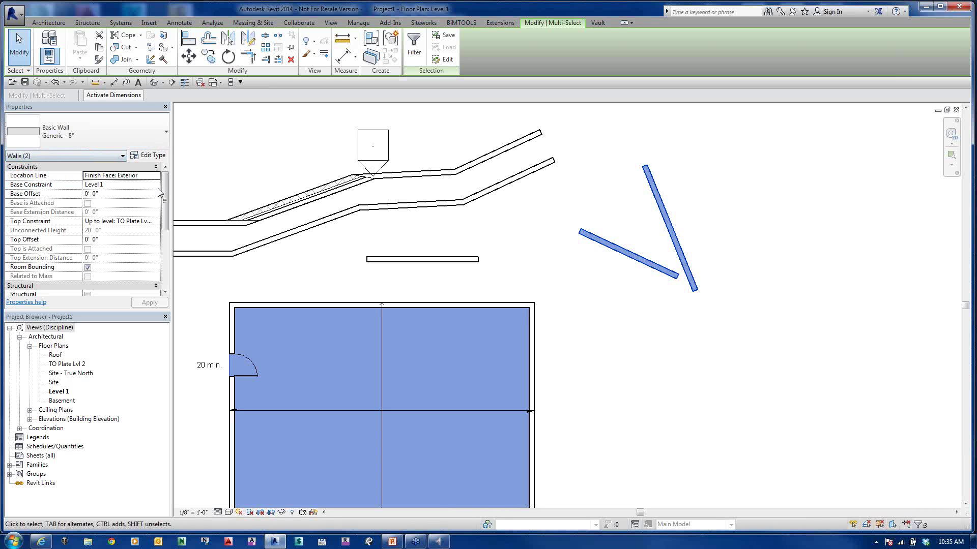
{"action": "left_click", "coordinate": [71, 155]}
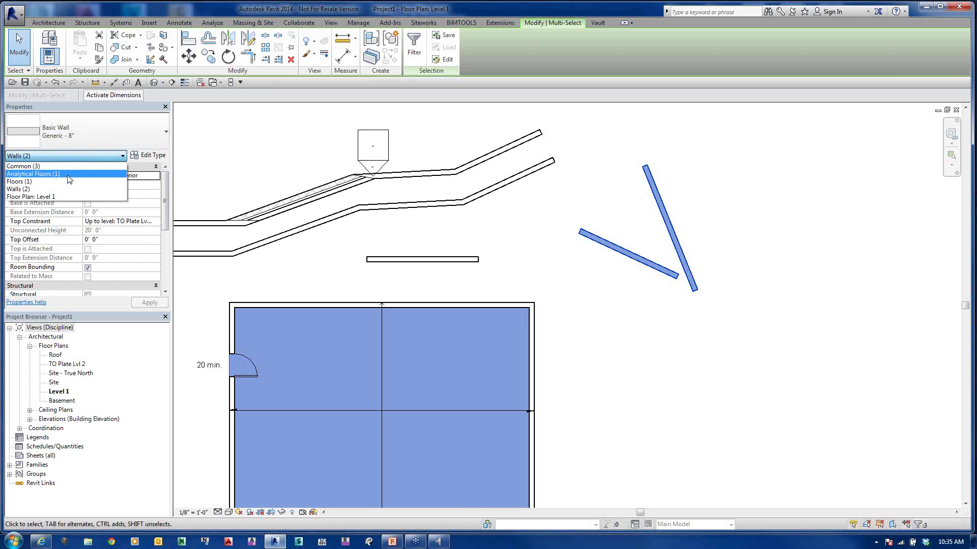
{"action": "left_click", "coordinate": [68, 175]}
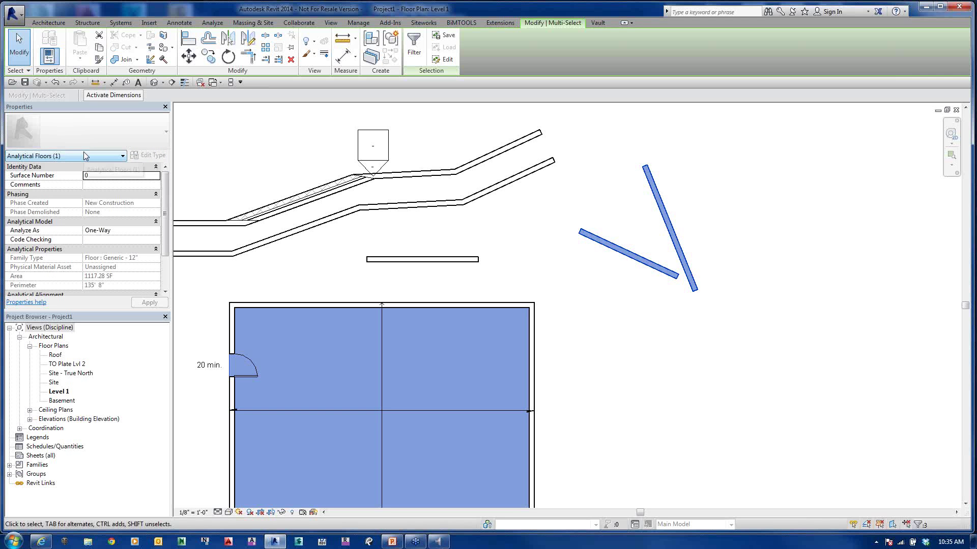
{"action": "left_click", "coordinate": [84, 153]}
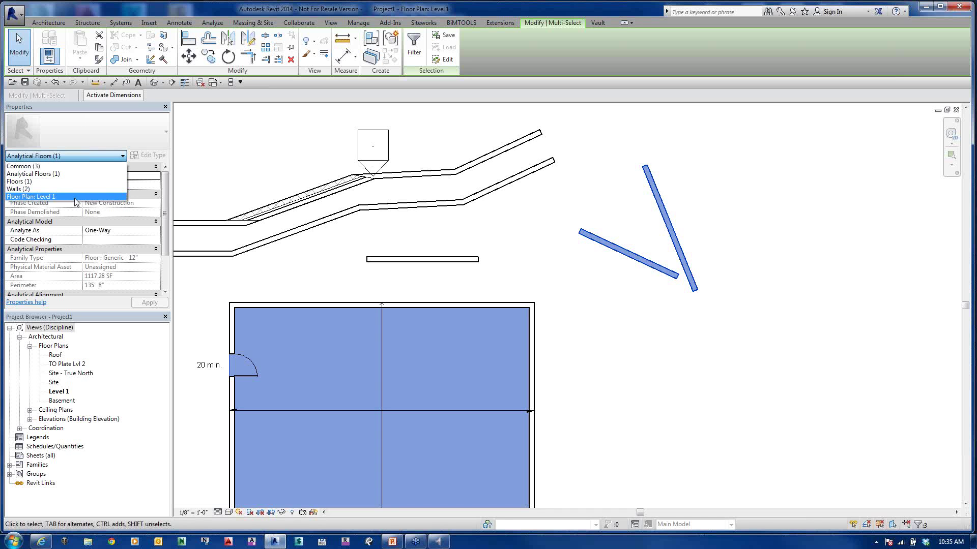
{"action": "left_click", "coordinate": [521, 254]}
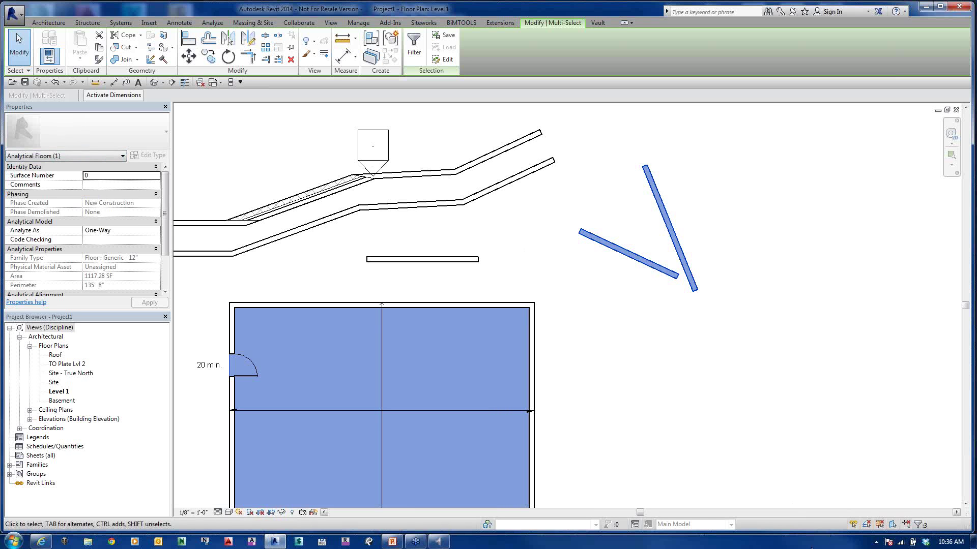
Step: Review the selection options list, clear the current selection, and examine the same list among the Architecture tools
{"action": "left_click", "coordinate": [26, 71]}
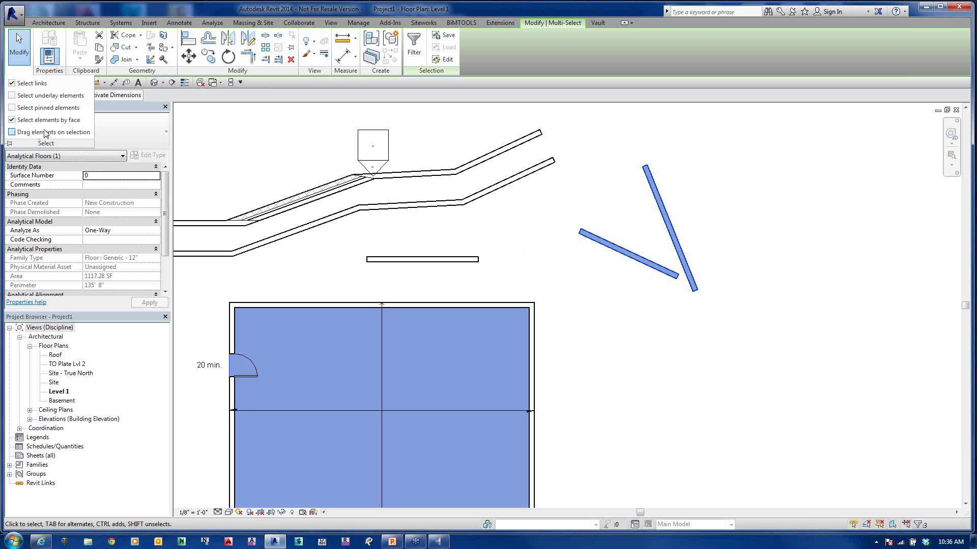
{"action": "left_click", "coordinate": [23, 71]}
{"action": "left_click", "coordinate": [200, 166]}
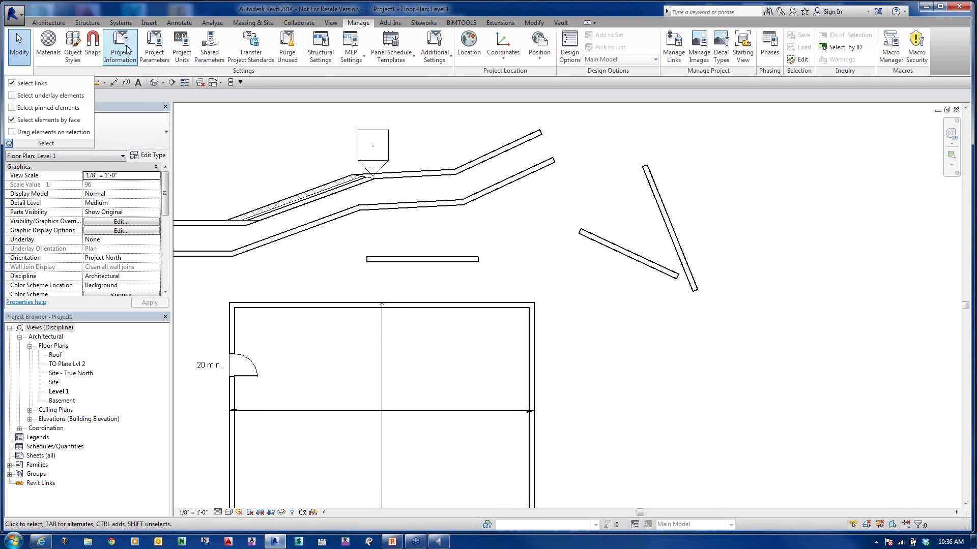
{"action": "left_click", "coordinate": [54, 23]}
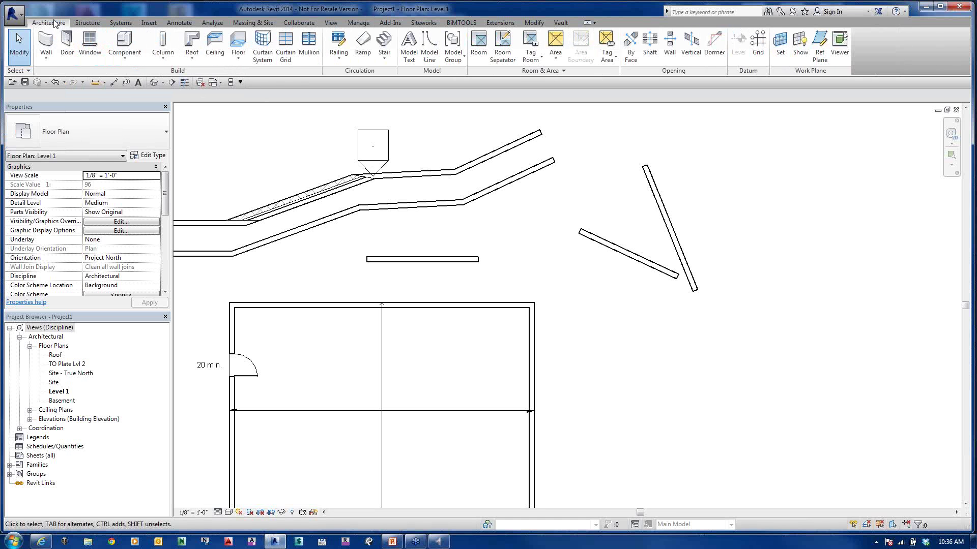
{"action": "left_click", "coordinate": [19, 70]}
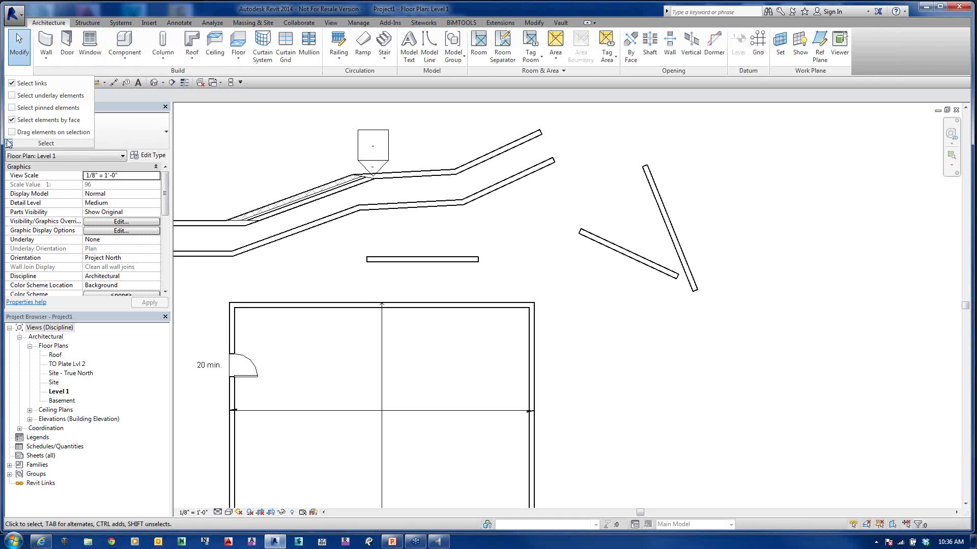
Step: Start the Wall command to examine its placement options, and cancel it without drawing a wall
{"action": "left_click", "coordinate": [51, 42]}
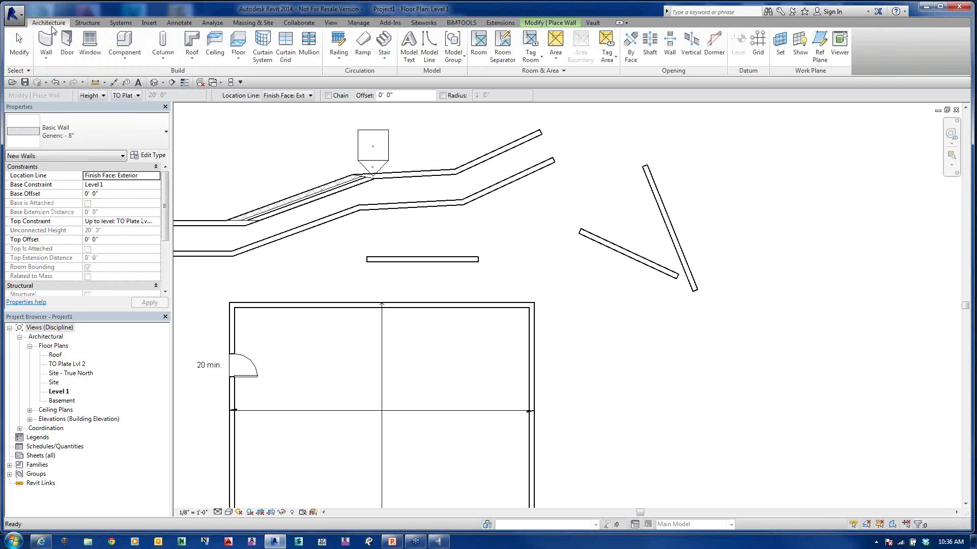
{"action": "key", "text": "Escape"}
{"action": "key", "text": "Escape"}
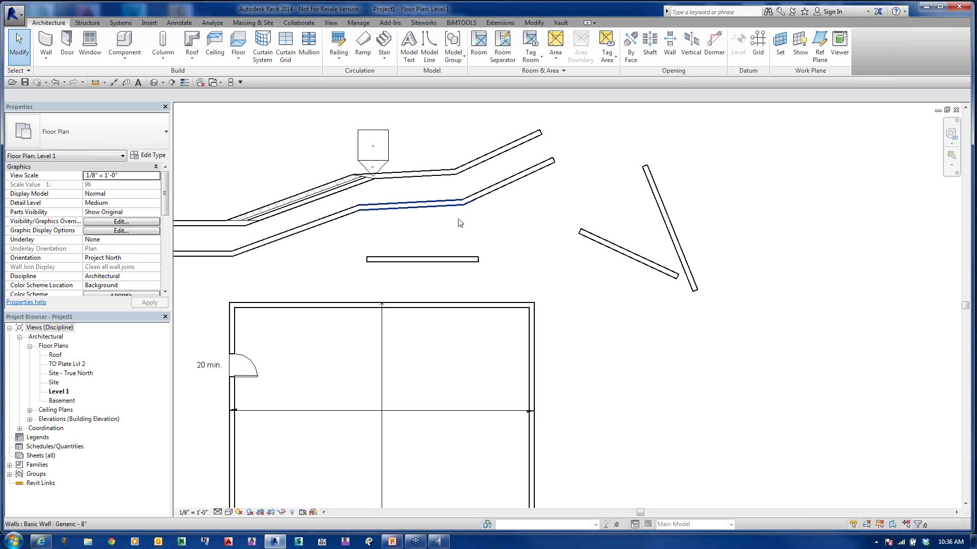
Step: Copy the short horizontal wall above the room several times around the sloped walls, using the Copy command with Multiple enabled
{"action": "left_click", "coordinate": [447, 260]}
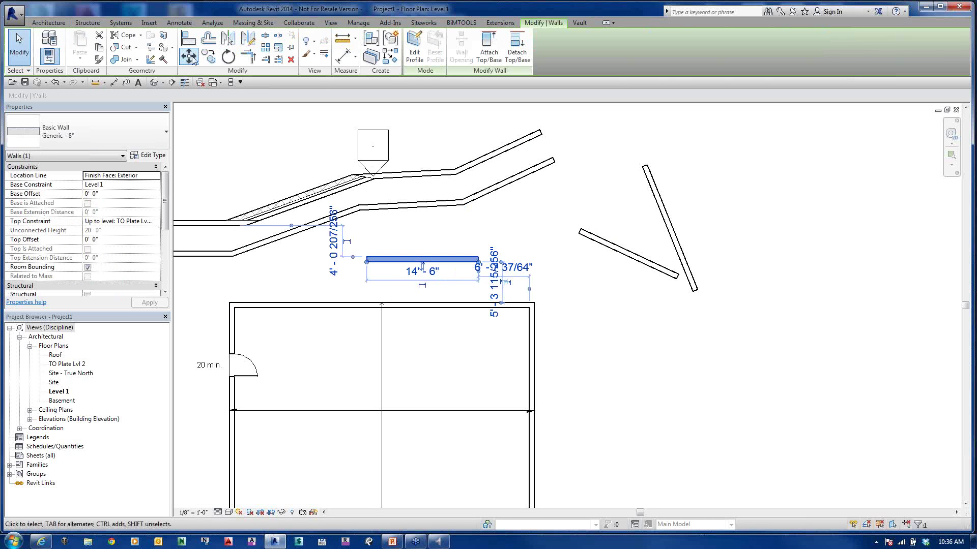
{"action": "left_click", "coordinate": [208, 56]}
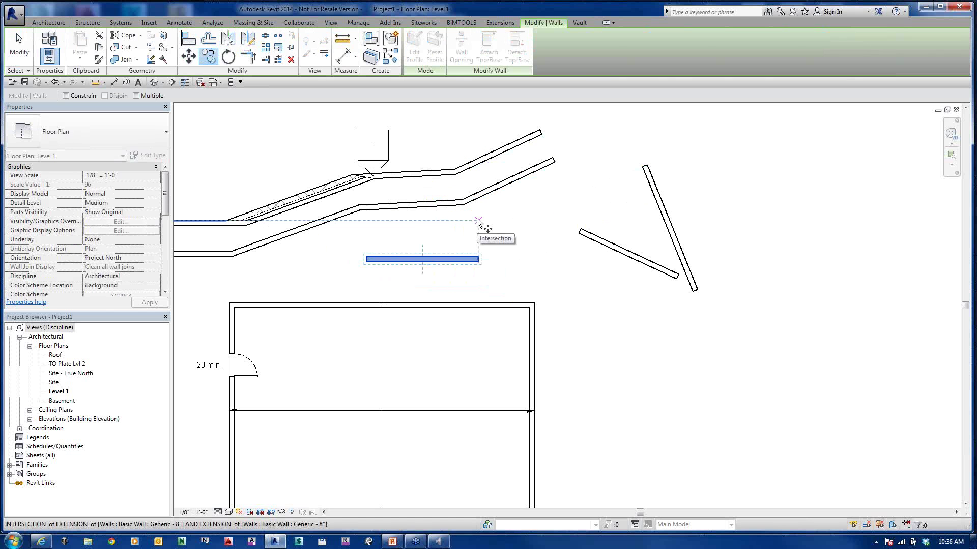
{"action": "key", "text": "F12"}
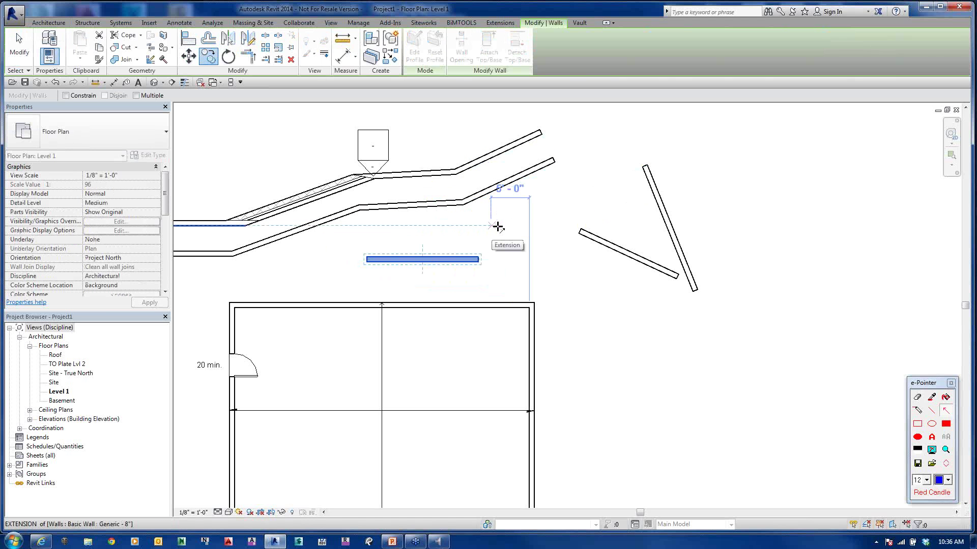
{"action": "key", "text": "F12"}
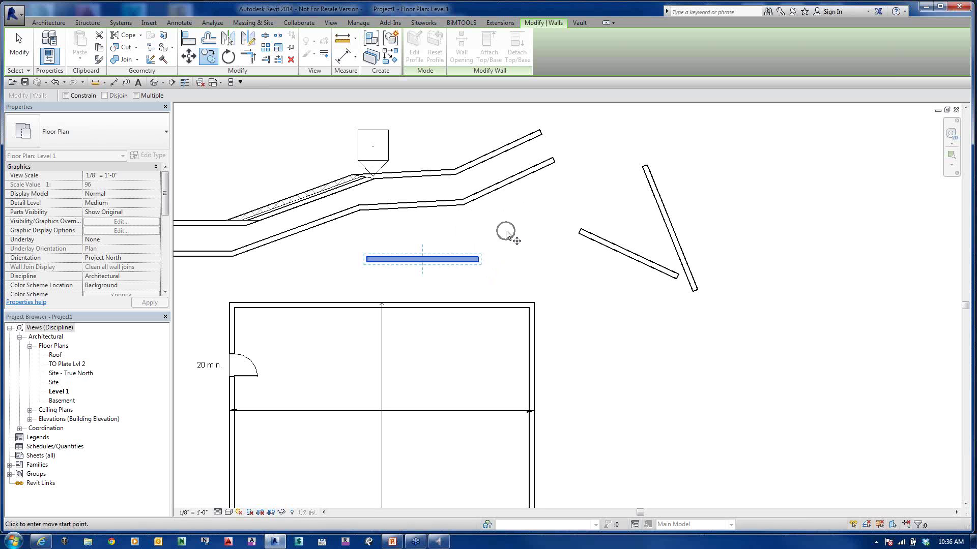
{"action": "left_click", "coordinate": [136, 95]}
{"action": "left_click", "coordinate": [624, 299]}
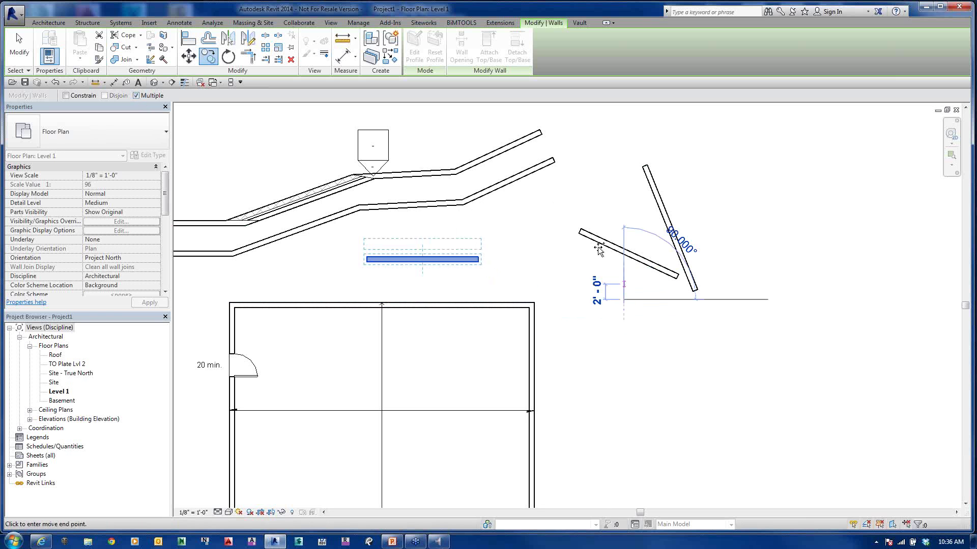
{"action": "left_click", "coordinate": [576, 220]}
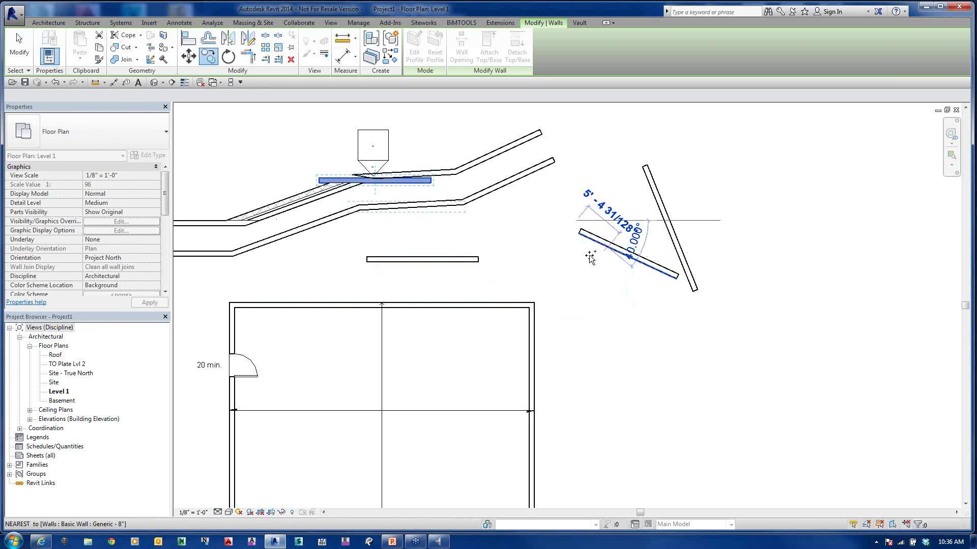
{"action": "left_click", "coordinate": [522, 174]}
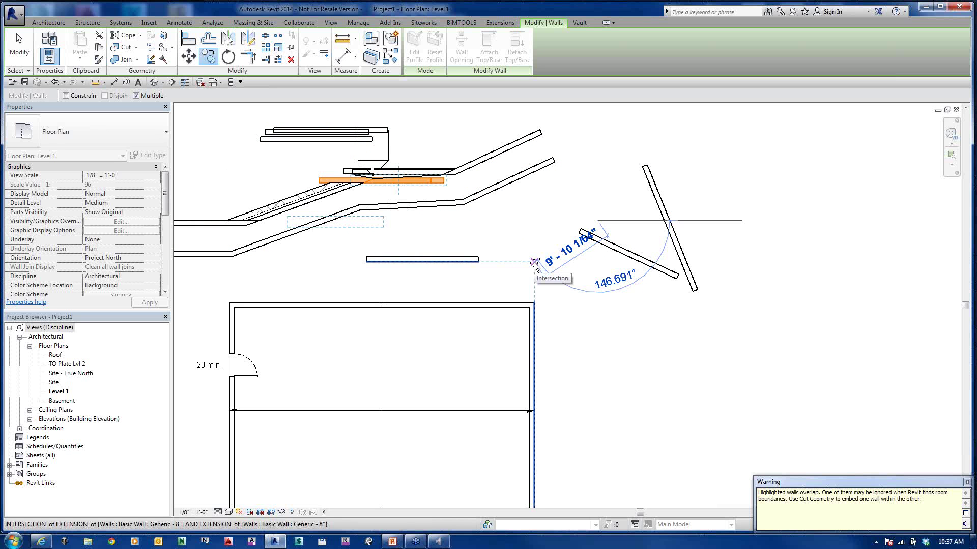
{"action": "left_click", "coordinate": [534, 264]}
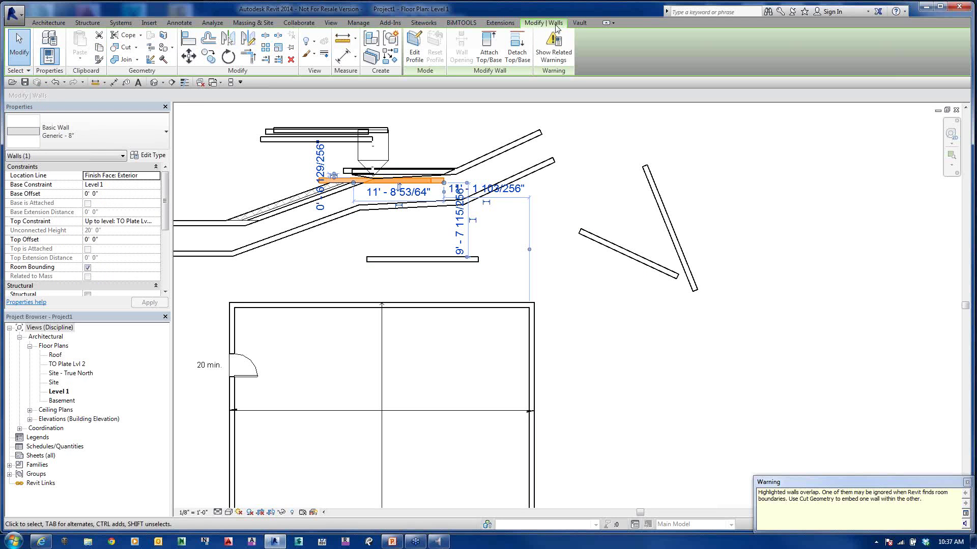
Step: Start the Rotate command on the selected wall copy to examine its options, and cancel it and clear the selection
{"action": "left_click", "coordinate": [228, 56]}
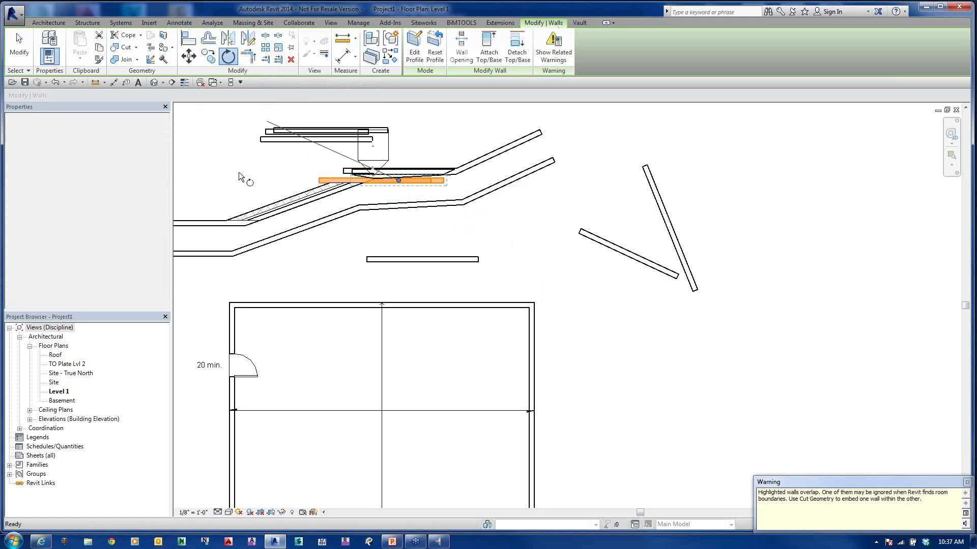
{"action": "key", "text": "Escape"}
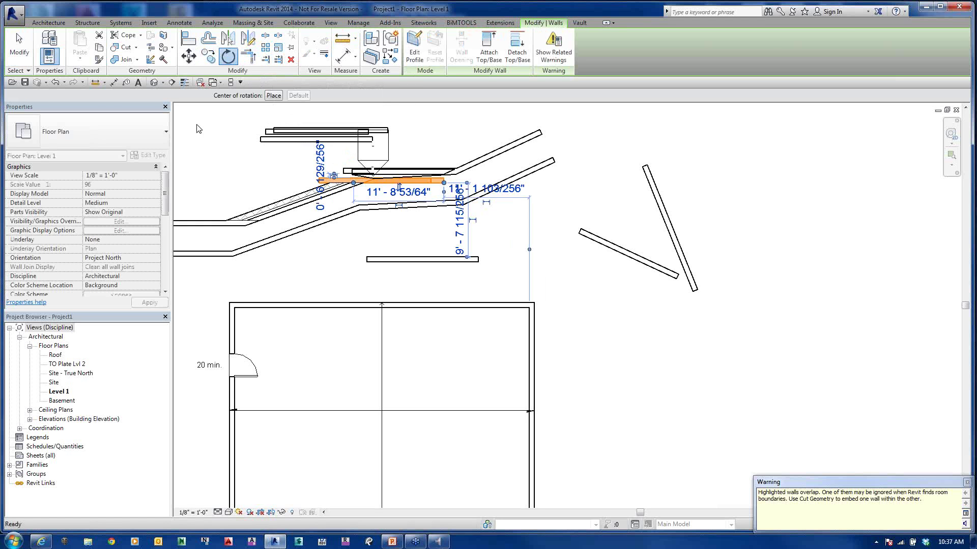
{"action": "key", "text": "Escape"}
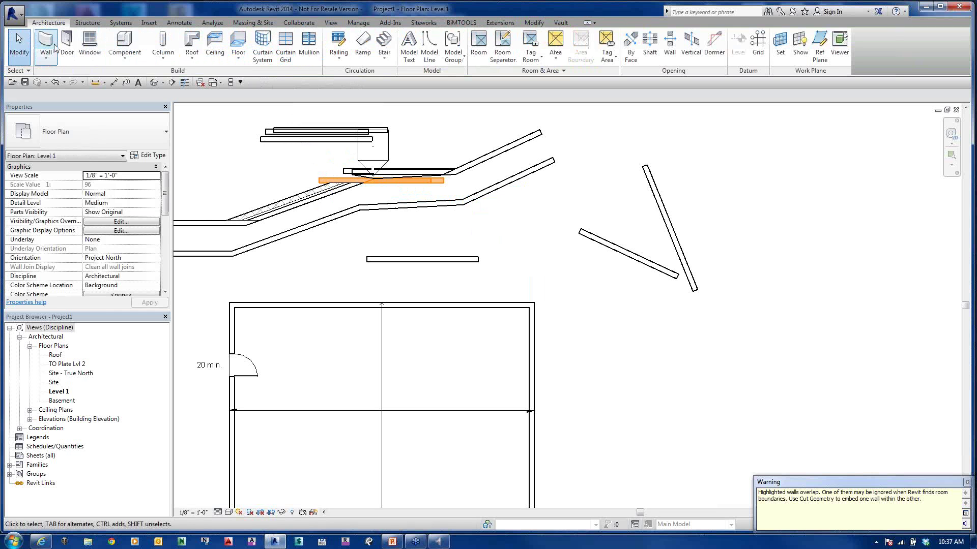
{"action": "key", "text": "w"}
{"action": "key", "text": "a"}
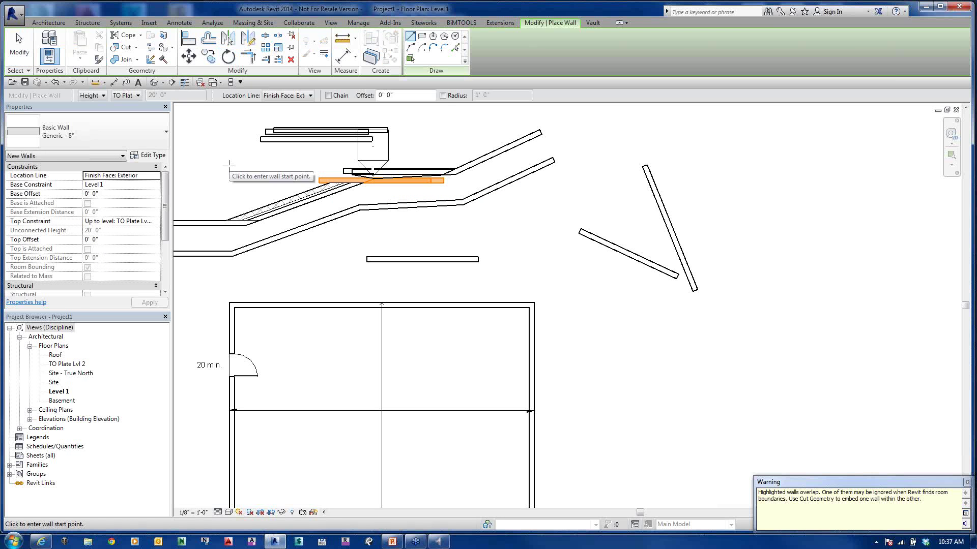
{"action": "key", "text": "Escape"}
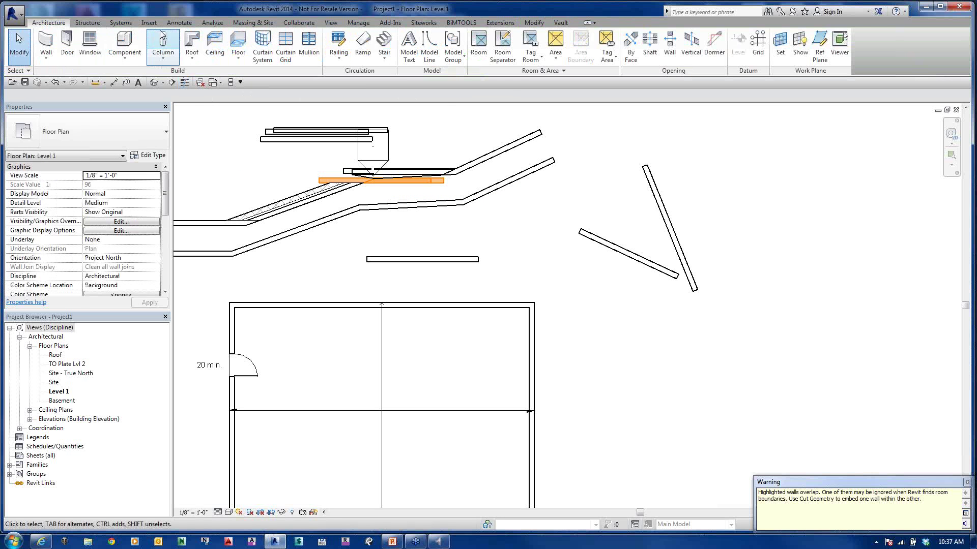
{"action": "key", "text": "c"}
{"action": "key", "text": "l"}
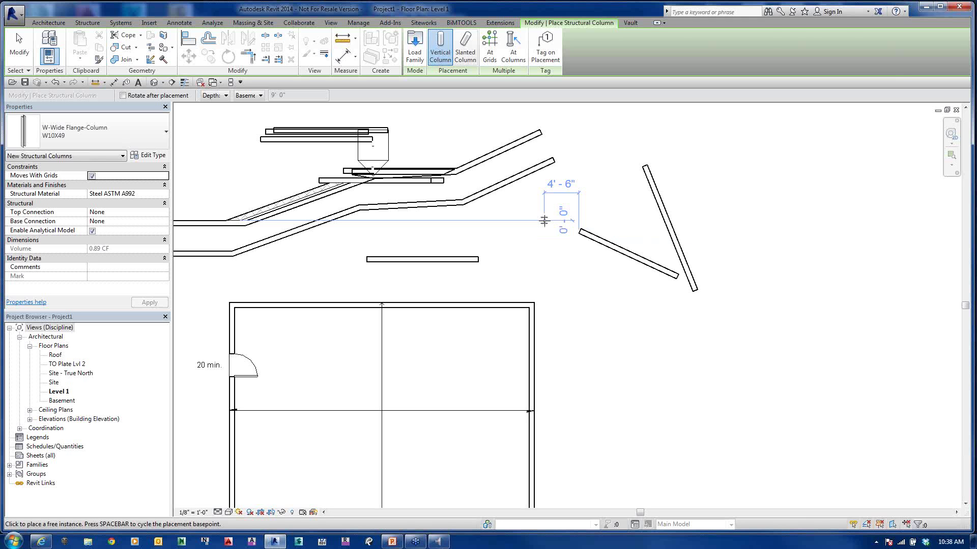
{"action": "key", "text": "Escape"}
{"action": "key", "text": "Escape"}
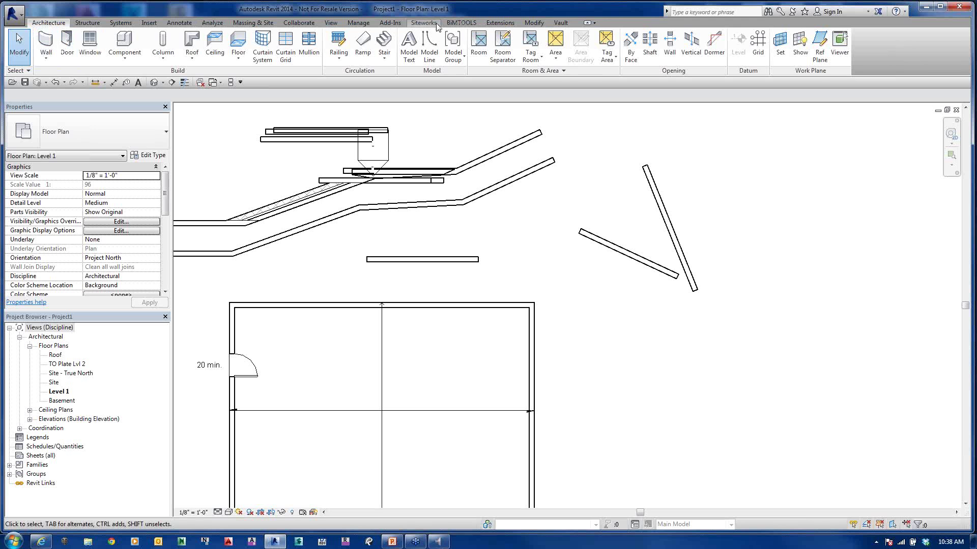
Step: Open the keyboard shortcut settings, search for "wall" and select the architectural wall command to view its assigned shortcuts
{"action": "left_click", "coordinate": [331, 22]}
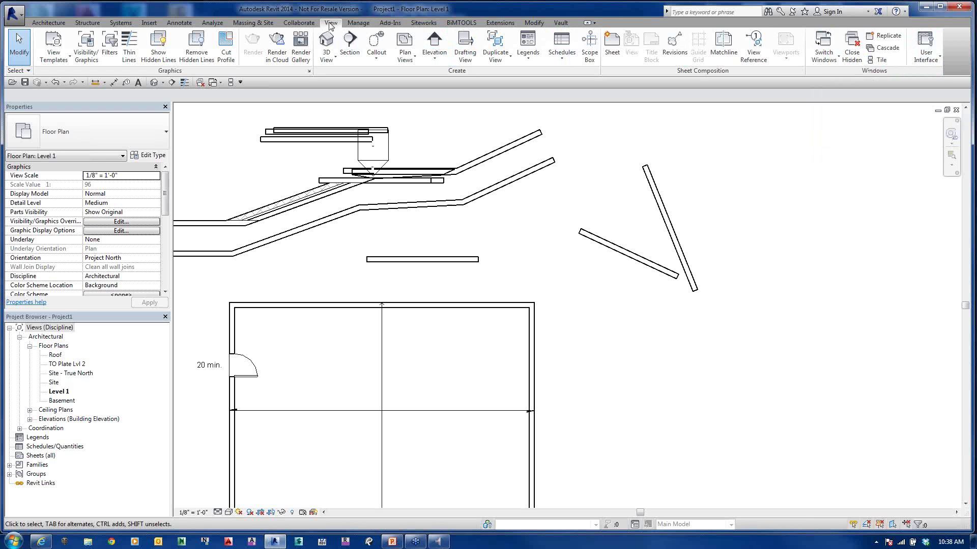
{"action": "left_click", "coordinate": [934, 64]}
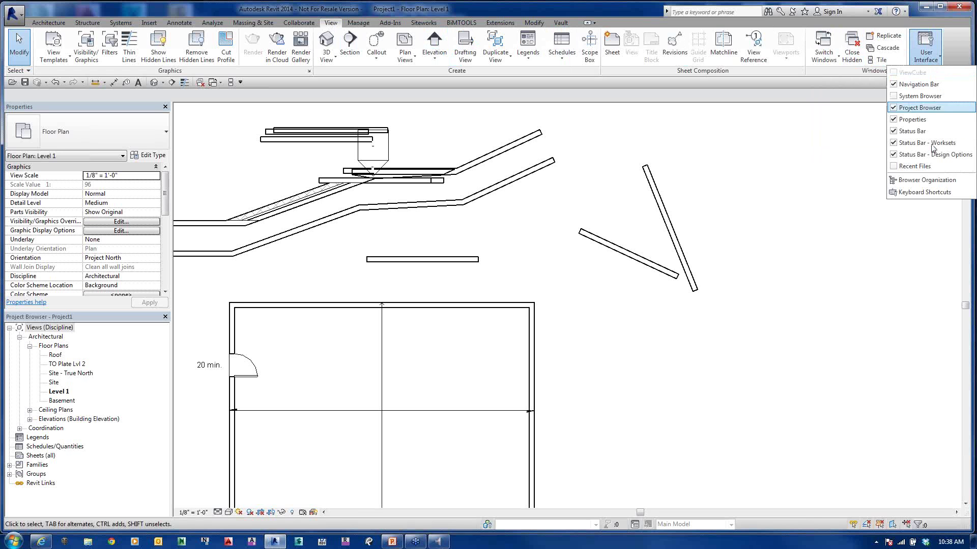
{"action": "left_click", "coordinate": [939, 193]}
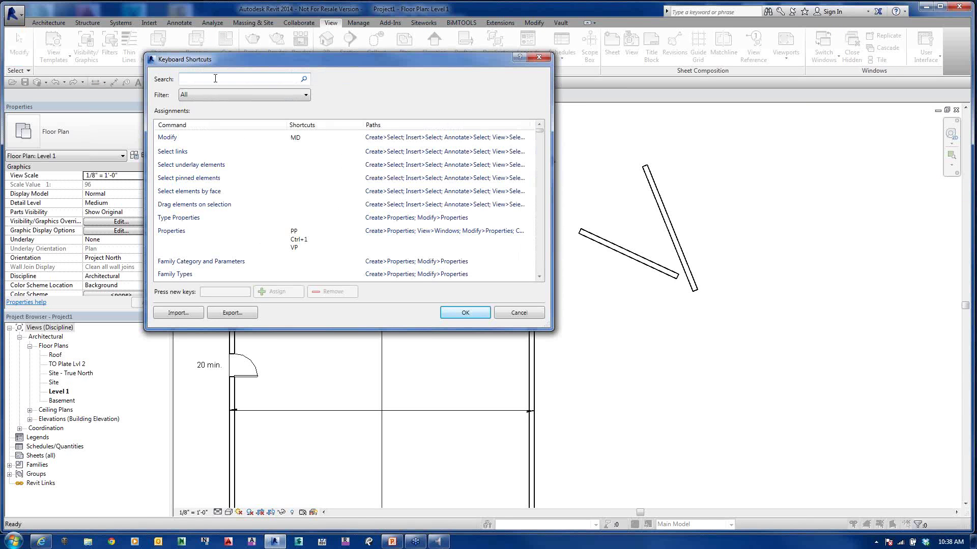
{"action": "type", "text": "wall"}
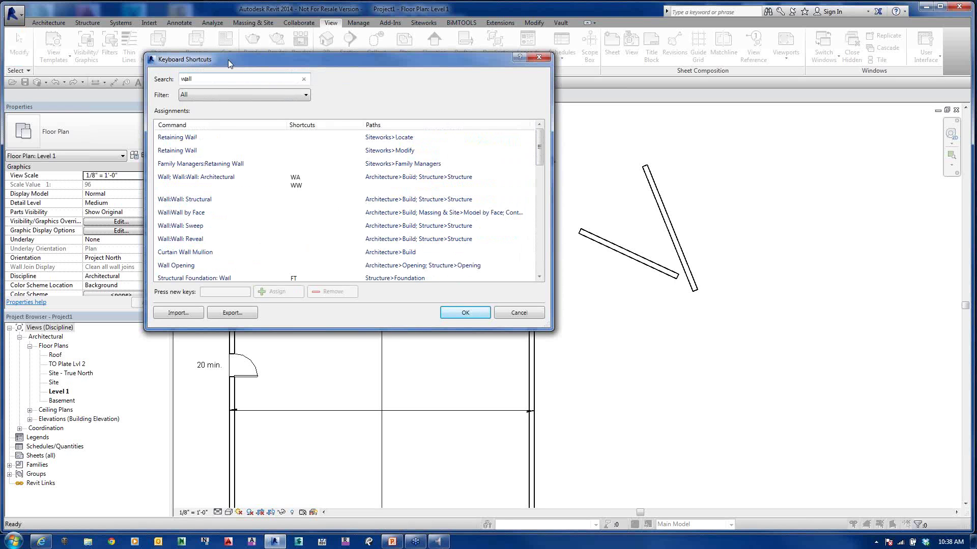
{"action": "left_click", "coordinate": [229, 179]}
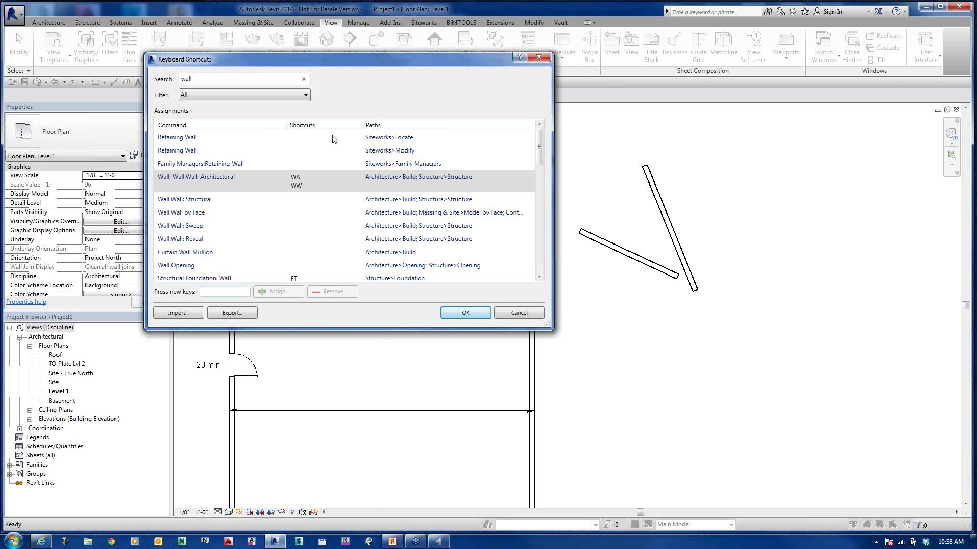
Step: Find the Demolish command by searching for "dem", assign it the shortcut HT and save the keyboard shortcut settings
{"action": "key", "text": "shift+Tab"}
{"action": "key", "text": "shift+Tab"}
{"action": "key", "text": "shift+Tab"}
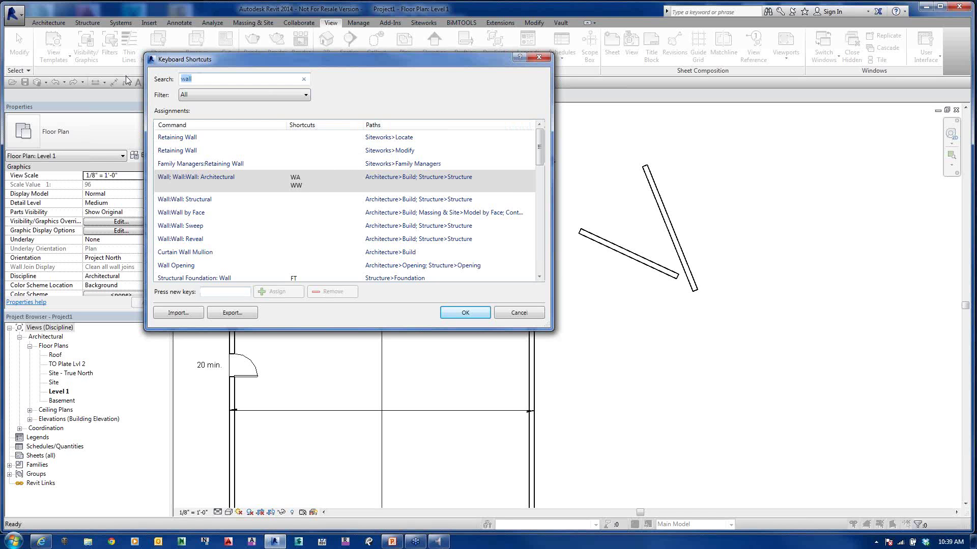
{"action": "type", "text": "dem"}
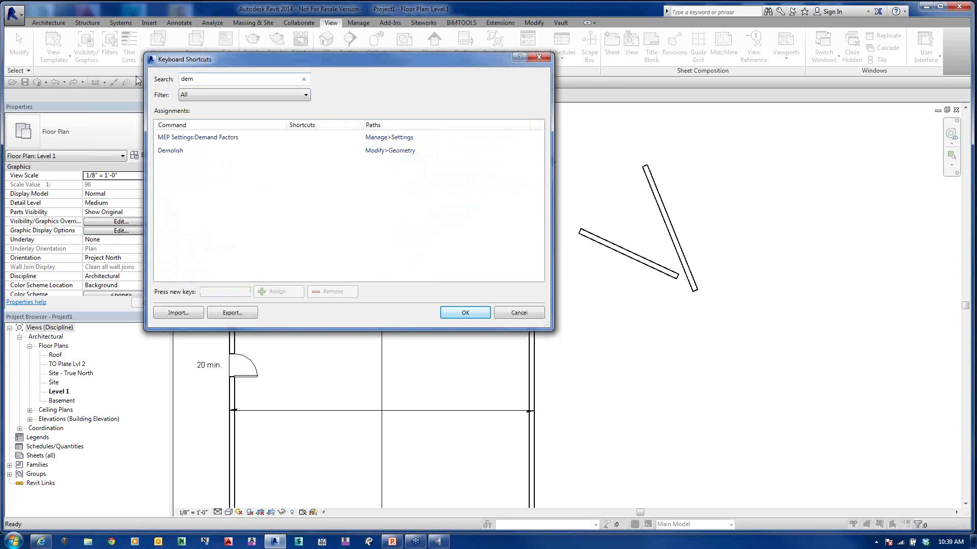
{"action": "left_click", "coordinate": [169, 153]}
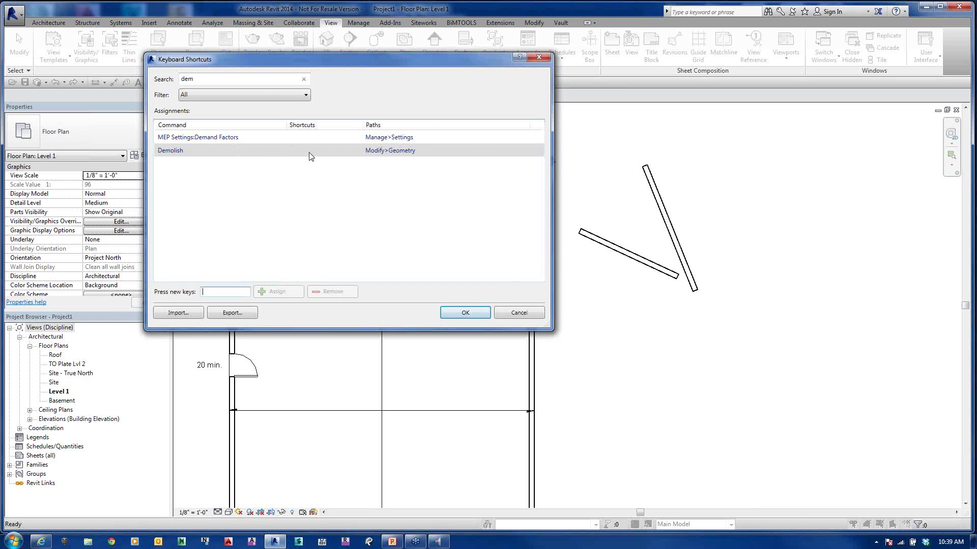
{"action": "left_click", "coordinate": [214, 293]}
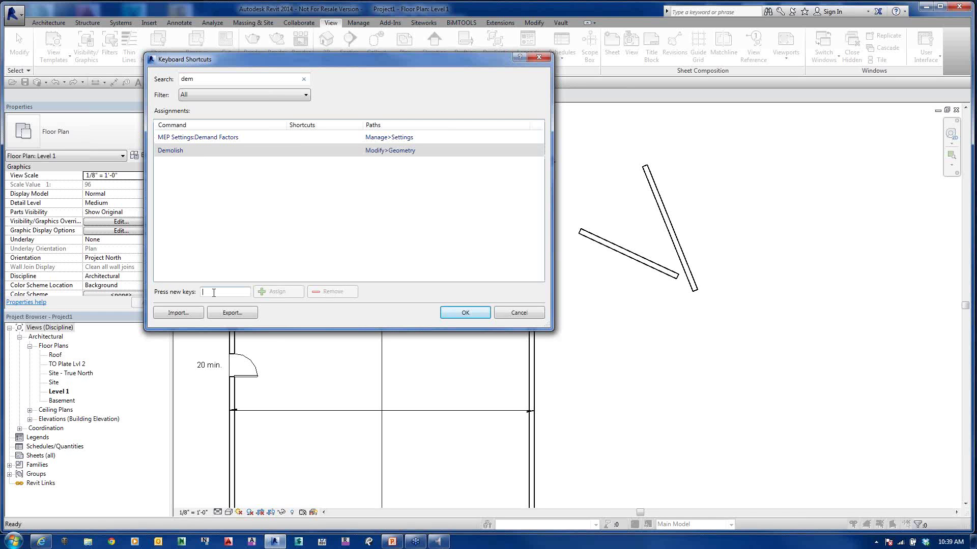
{"action": "key", "text": "shift+t"}
{"action": "key", "text": "BackSpace"}
{"action": "key", "text": "h"}
{"action": "key", "text": "t"}
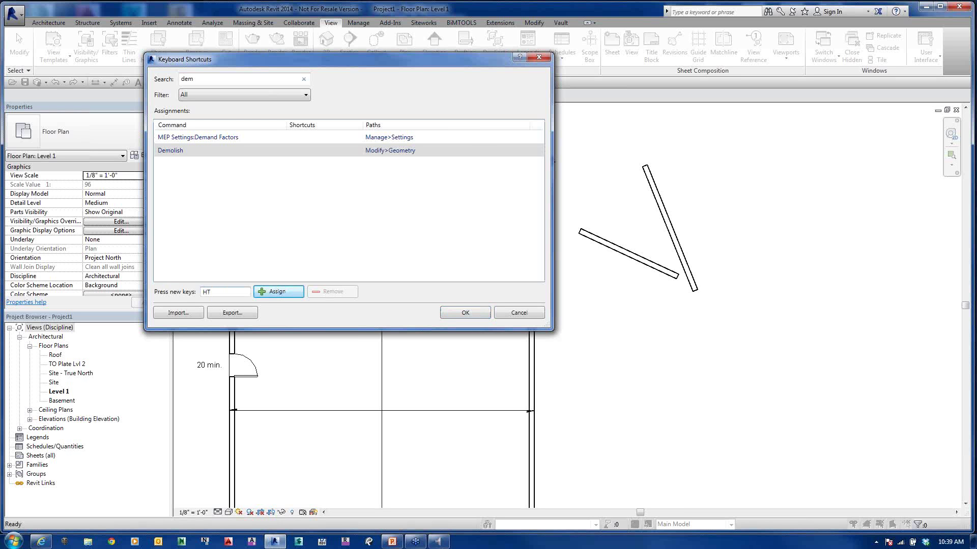
{"action": "left_click", "coordinate": [278, 292]}
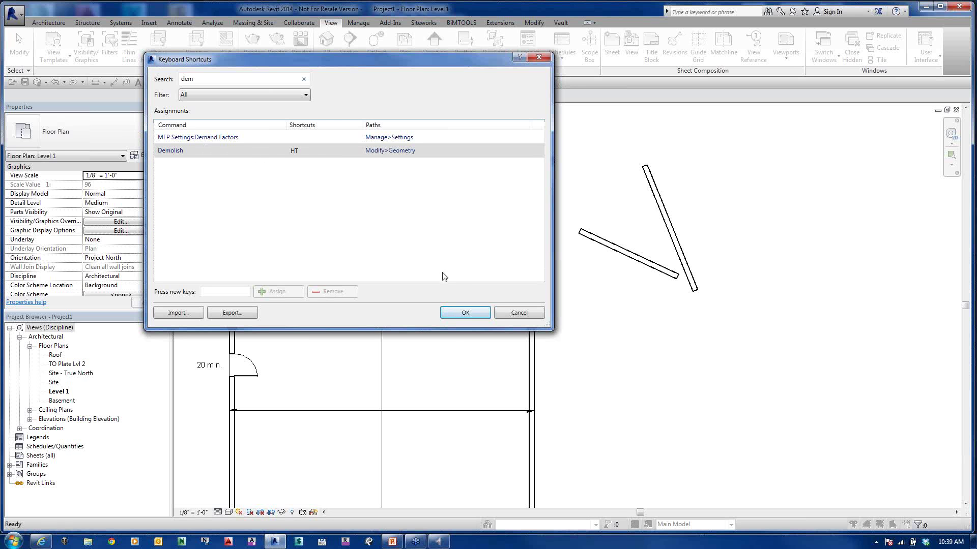
{"action": "left_click", "coordinate": [460, 311]}
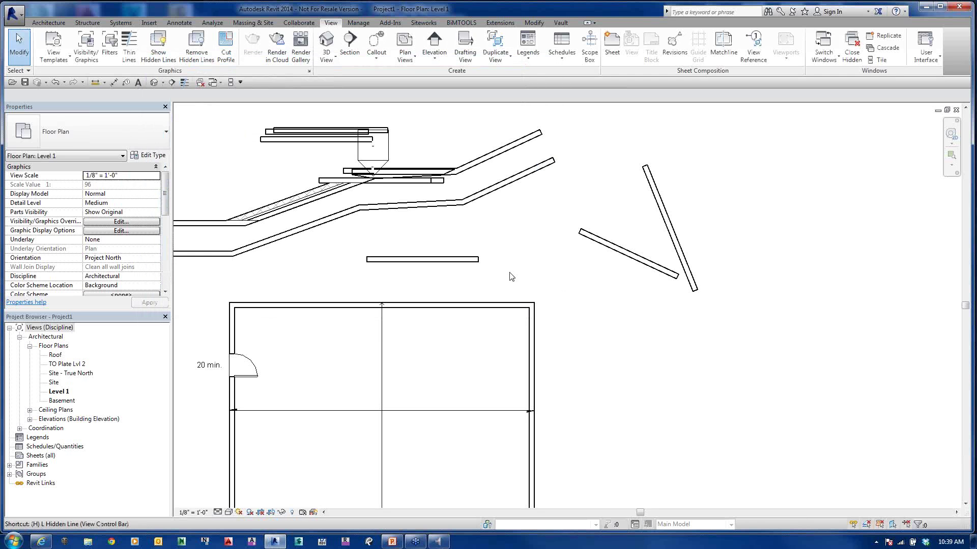
Step: Demolish the short horizontal wall above the room and the two free-standing angled walls beside it
{"action": "key", "text": "d"}
{"action": "key", "text": "m"}
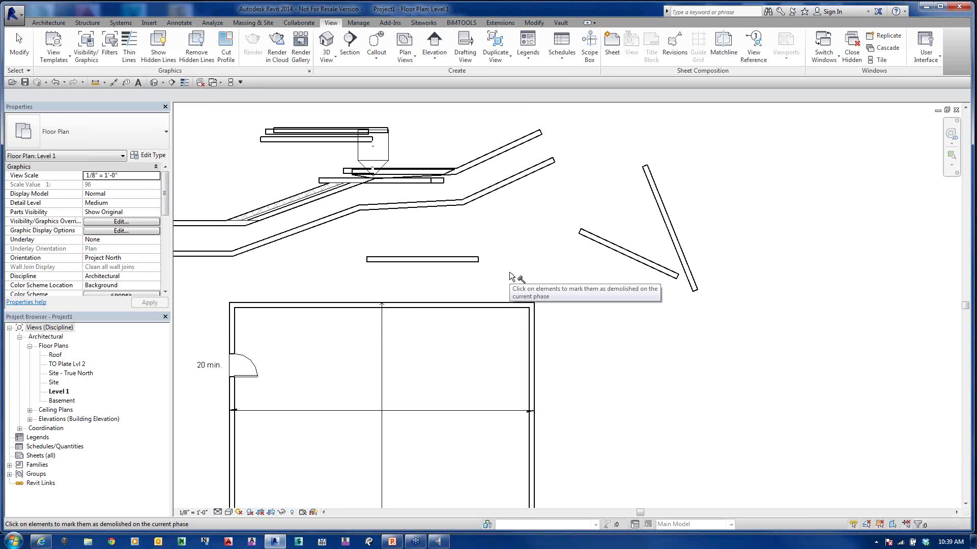
{"action": "left_click", "coordinate": [468, 260]}
{"action": "left_click", "coordinate": [601, 250]}
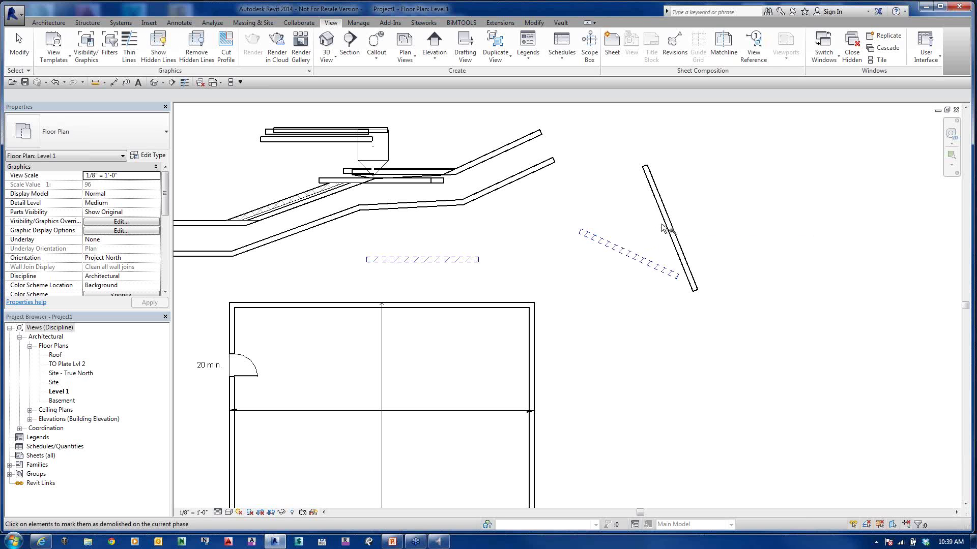
{"action": "left_click", "coordinate": [667, 230]}
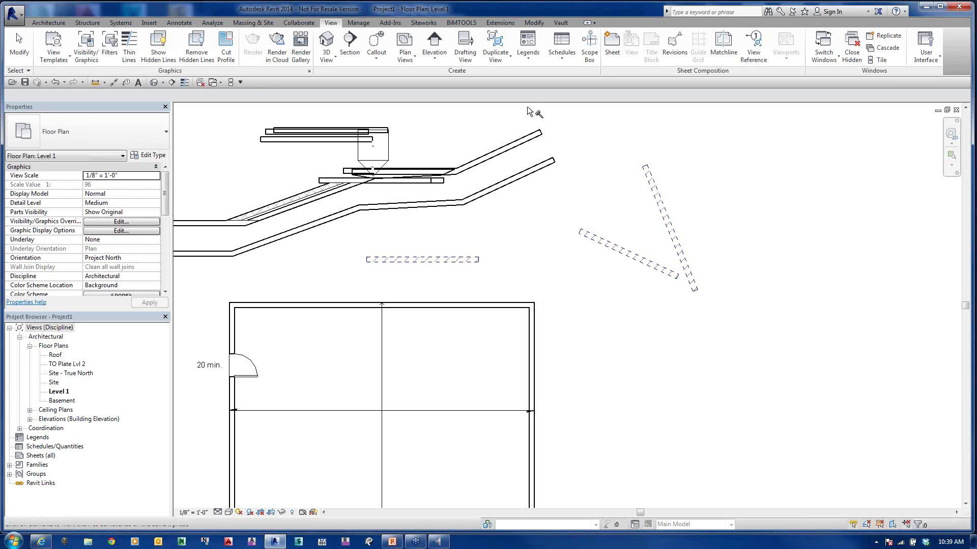
Step: Check the Demolish tool's tooltip for its assigned keyboard shortcut
{"action": "left_click", "coordinate": [533, 22]}
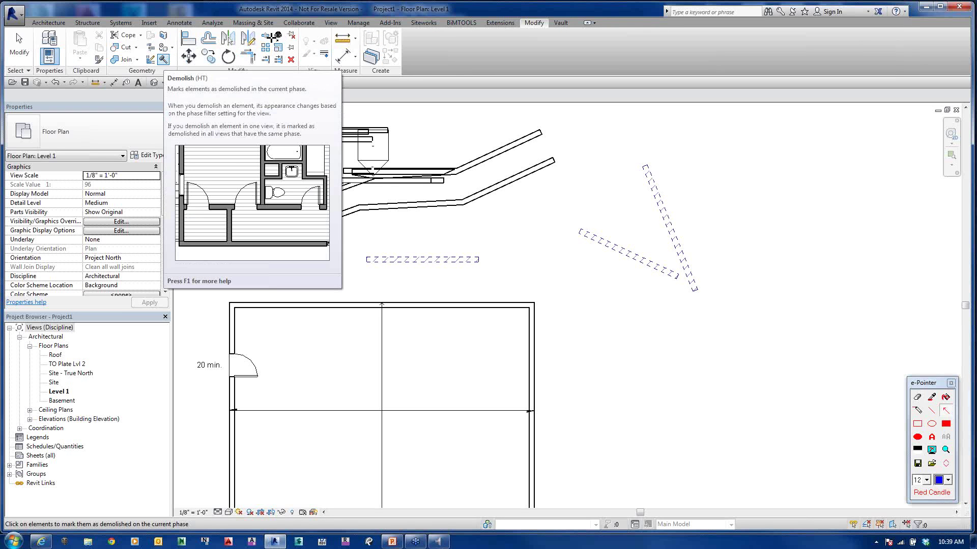
{"action": "left_click_drag", "start_coordinate": [279, 34], "coordinate": [209, 74]}
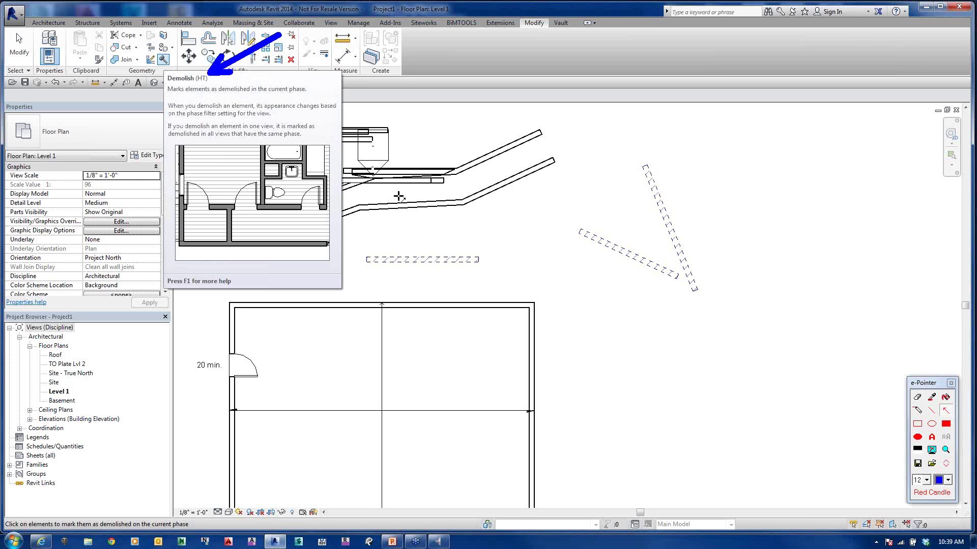
{"action": "left_click", "coordinate": [41, 24]}
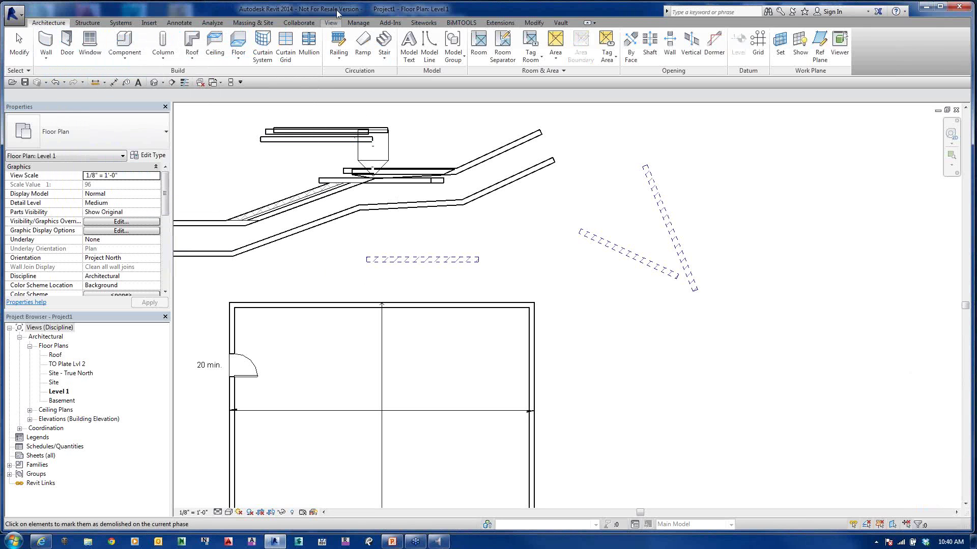
Step: Review the keyboard shortcut list with the All Defined filter and with the Architecture Tab filter
{"action": "left_click", "coordinate": [330, 22]}
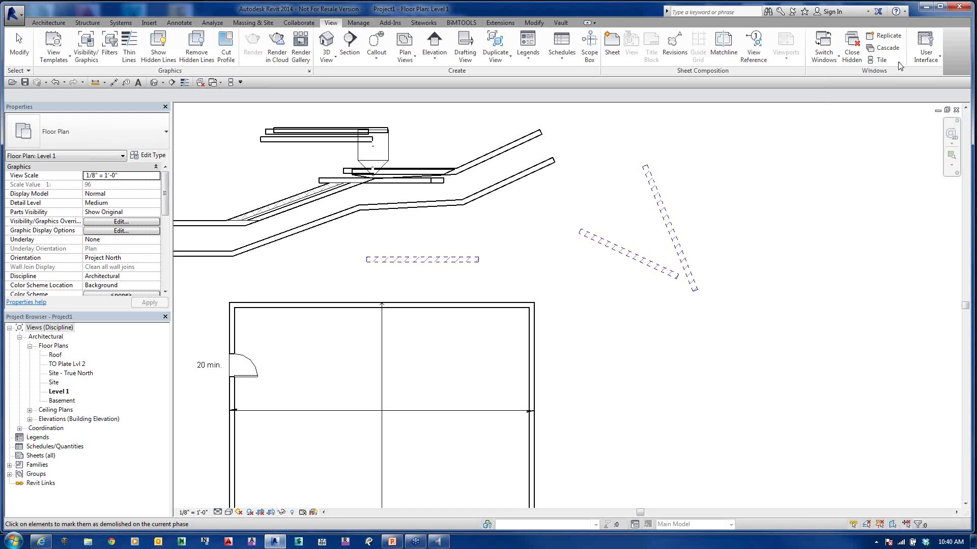
{"action": "left_click", "coordinate": [916, 62]}
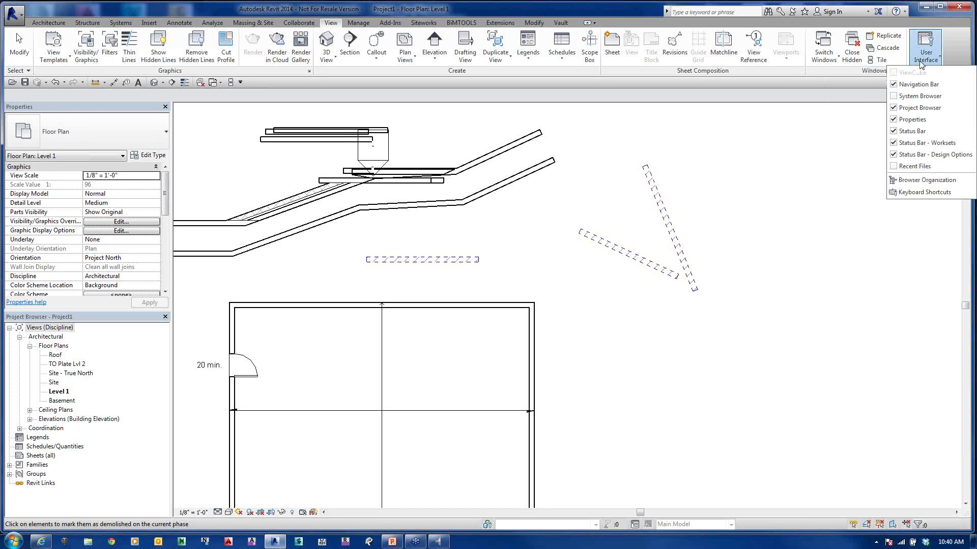
{"action": "left_click", "coordinate": [910, 192]}
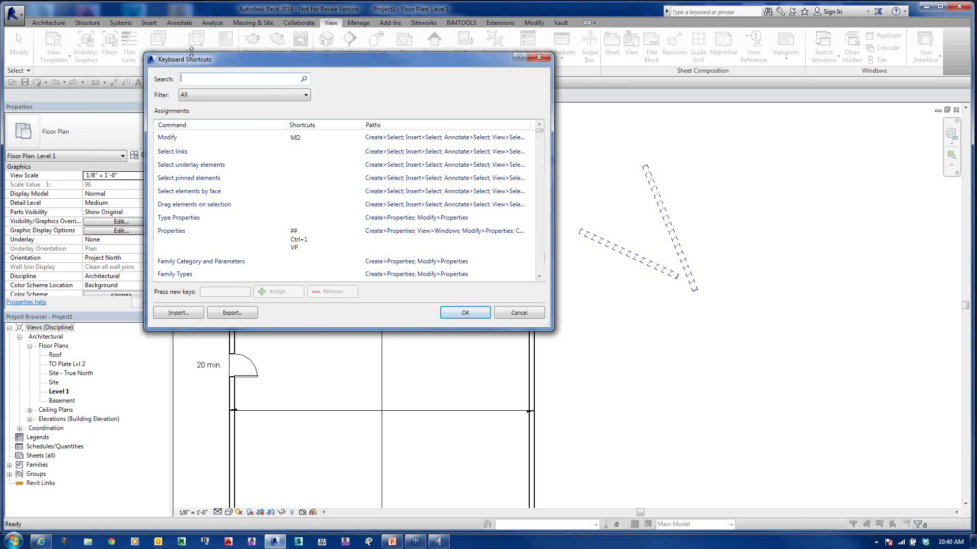
{"action": "left_click", "coordinate": [185, 95]}
{"action": "left_click", "coordinate": [201, 117]}
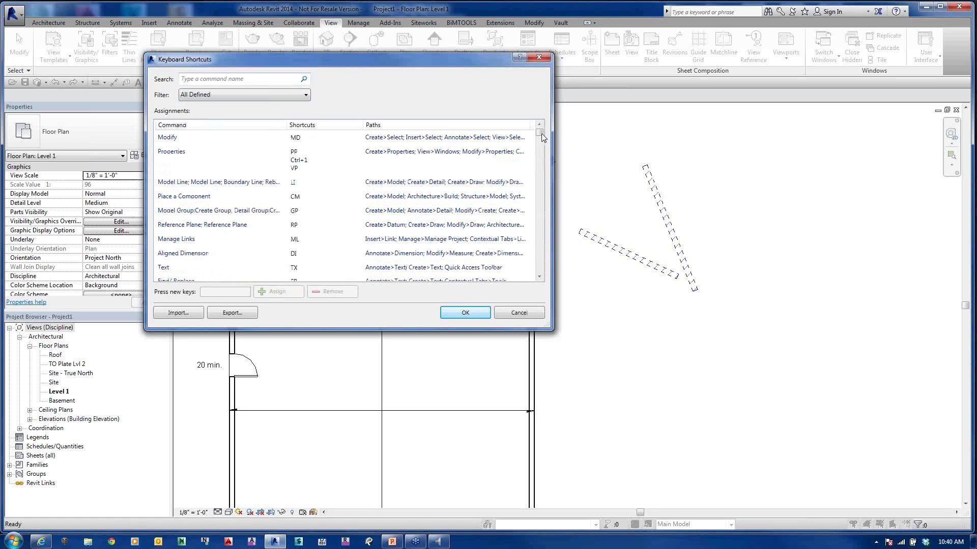
{"action": "left_click_drag", "start_coordinate": [541, 133], "coordinate": [541, 268]}
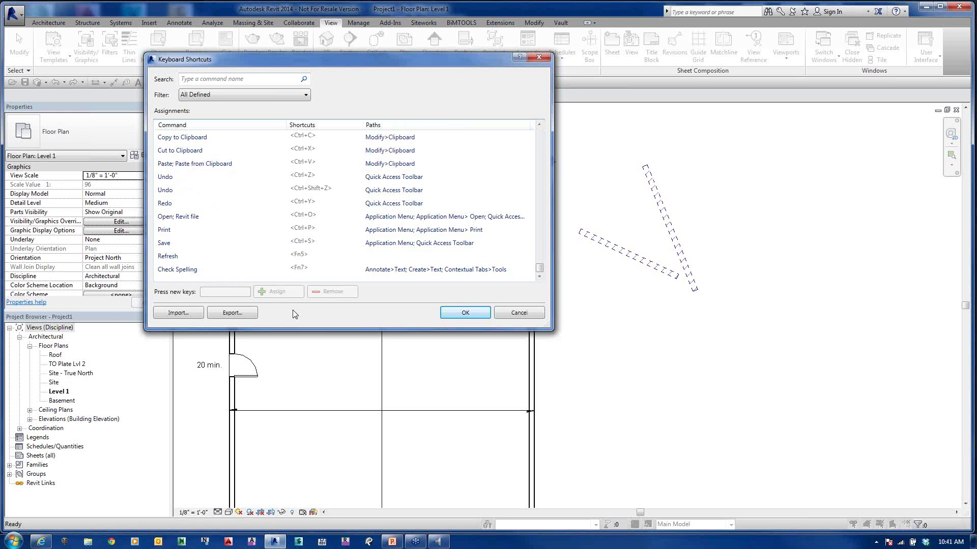
{"action": "left_click_drag", "start_coordinate": [538, 264], "coordinate": [541, 125]}
{"action": "left_click", "coordinate": [294, 96]}
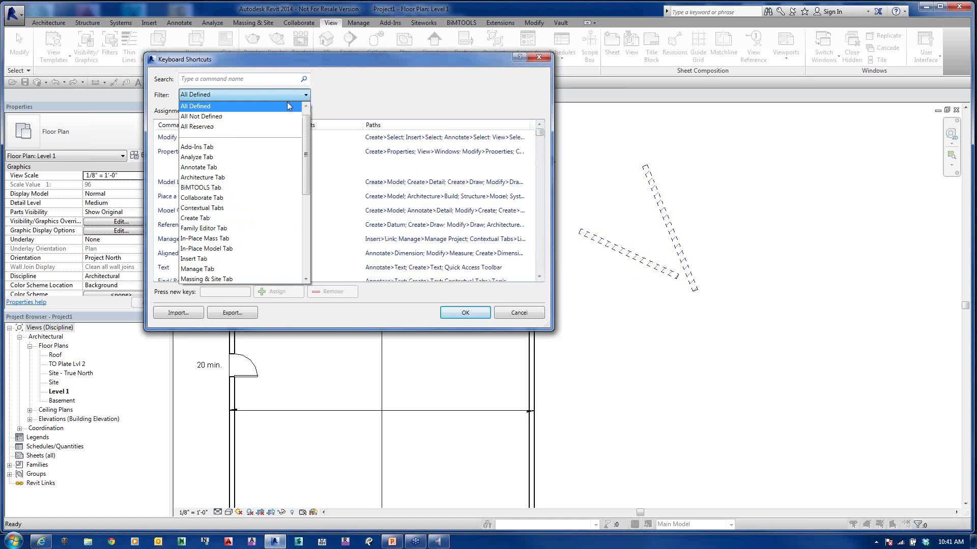
{"action": "left_click", "coordinate": [216, 179]}
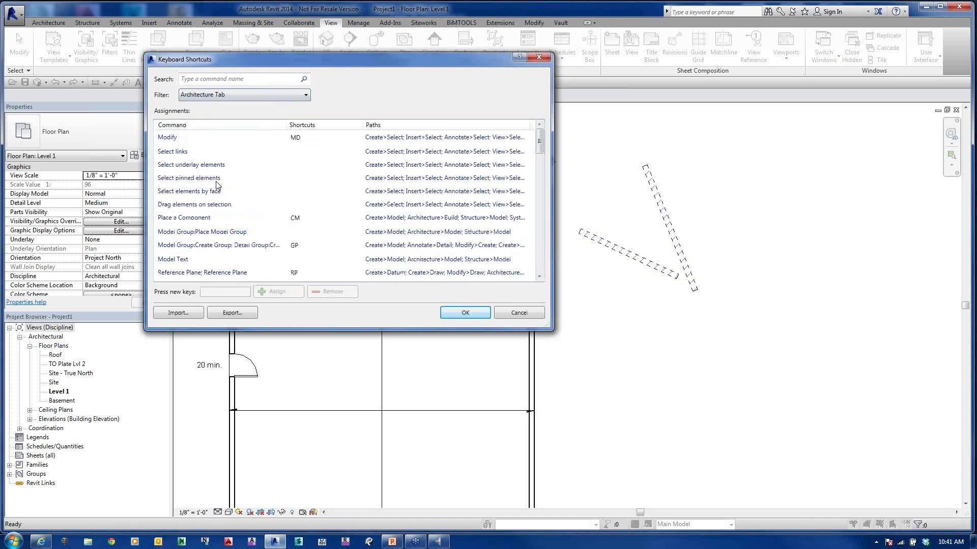
Step: Browse the filter categories, review the shortcuts under All Reserved, and close the shortcut settings without saving
{"action": "left_click", "coordinate": [260, 92]}
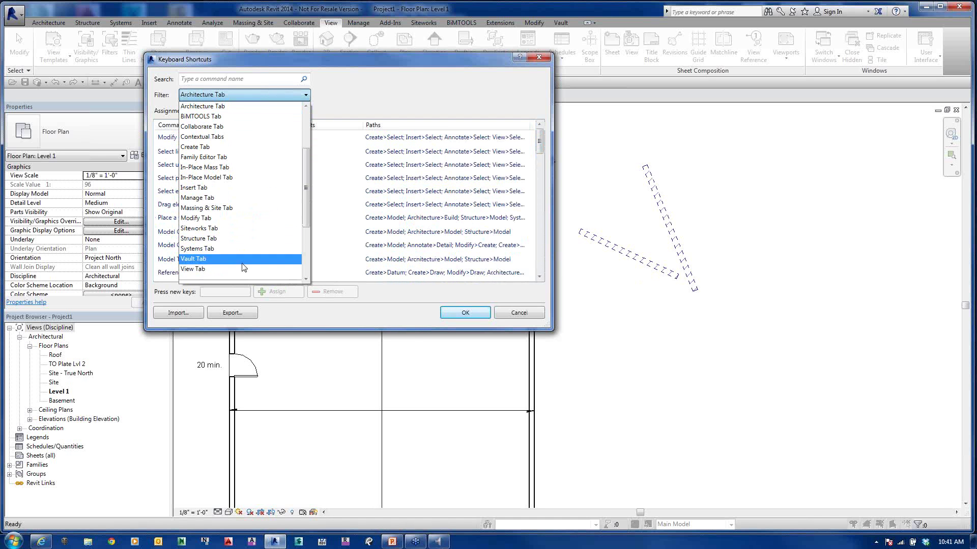
{"action": "left_click_drag", "start_coordinate": [310, 202], "coordinate": [309, 253]}
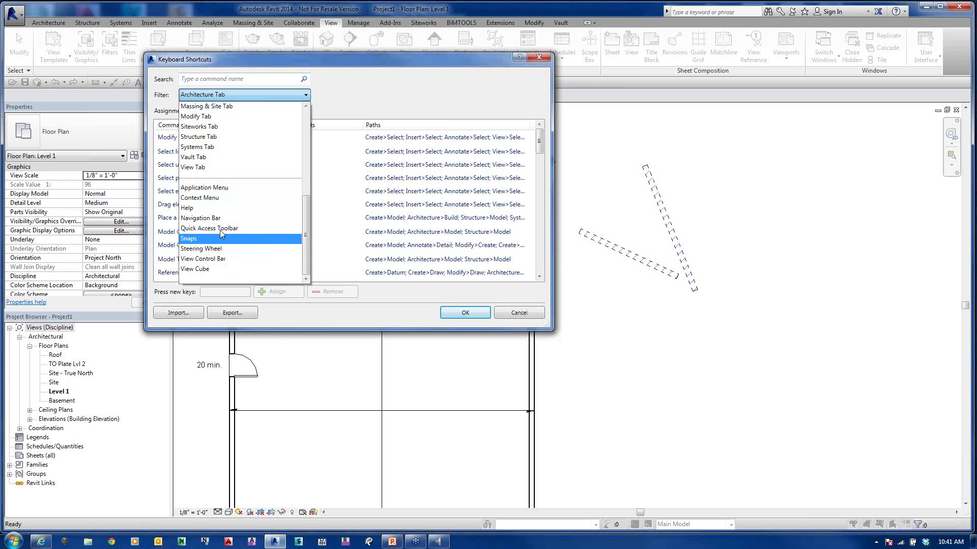
{"action": "scroll", "coordinate": [309, 203], "scroll_direction": "up", "scroll_amount": 4}
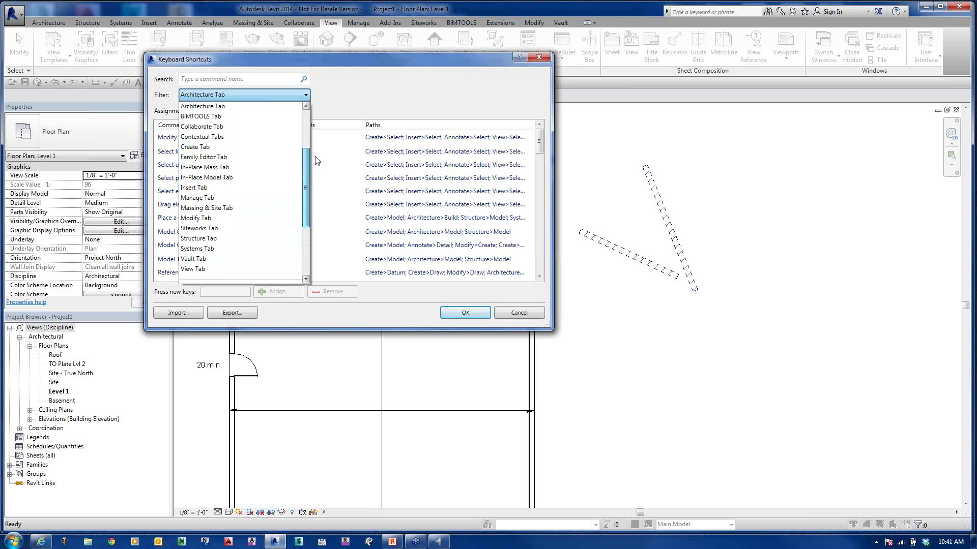
{"action": "scroll", "coordinate": [316, 158], "scroll_direction": "up", "scroll_amount": 2}
{"action": "scroll", "coordinate": [315, 146], "scroll_direction": "up", "scroll_amount": 3}
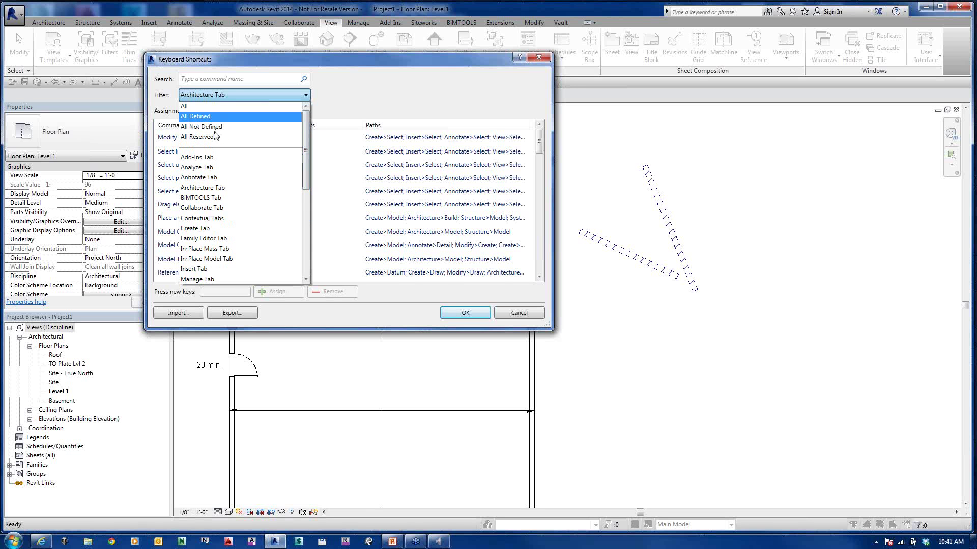
{"action": "left_click", "coordinate": [203, 126]}
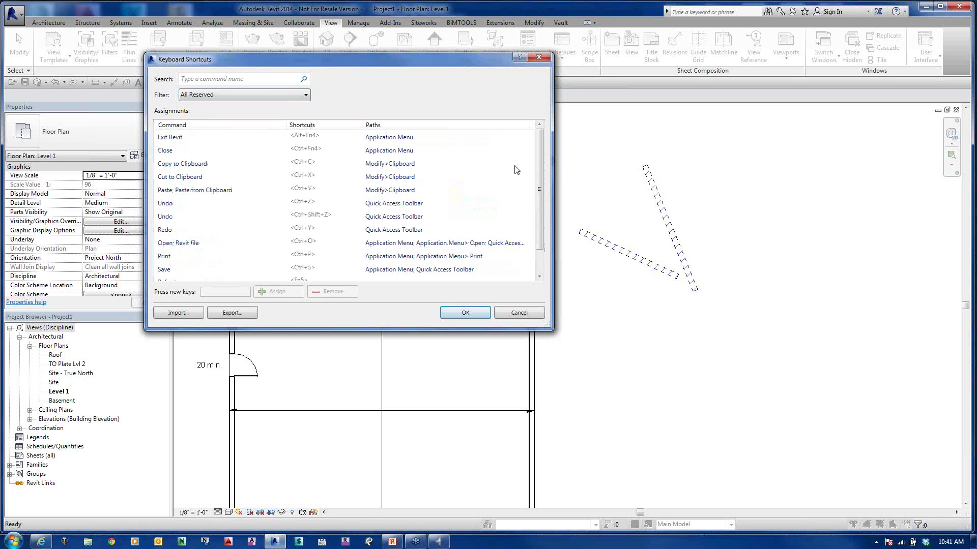
{"action": "left_click_drag", "start_coordinate": [541, 207], "coordinate": [316, 299]}
{"action": "left_click", "coordinate": [500, 312]}
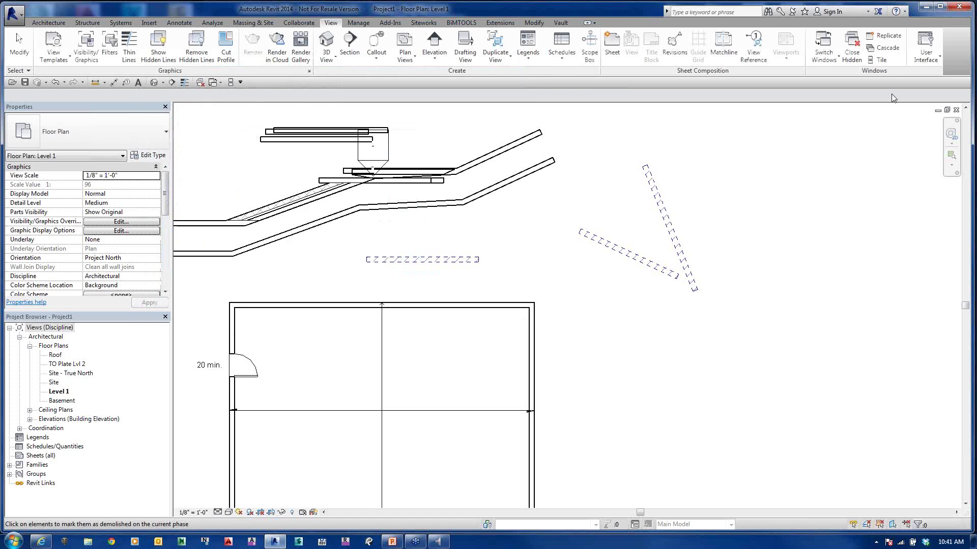
Step: Open the keyboard shortcut list through the program's User Interface options and close it without changes
{"action": "left_click", "coordinate": [933, 60]}
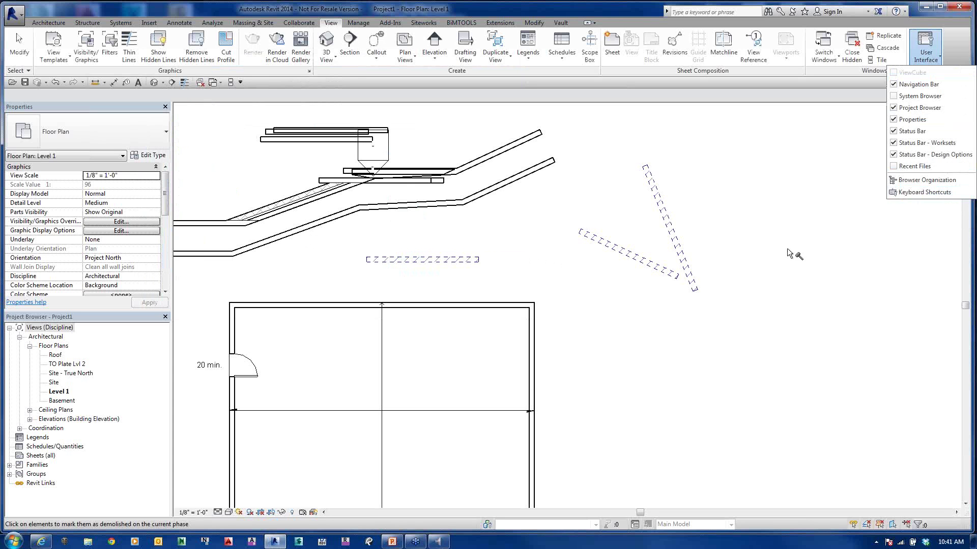
{"action": "left_click", "coordinate": [787, 250]}
{"action": "left_click", "coordinate": [15, 18]}
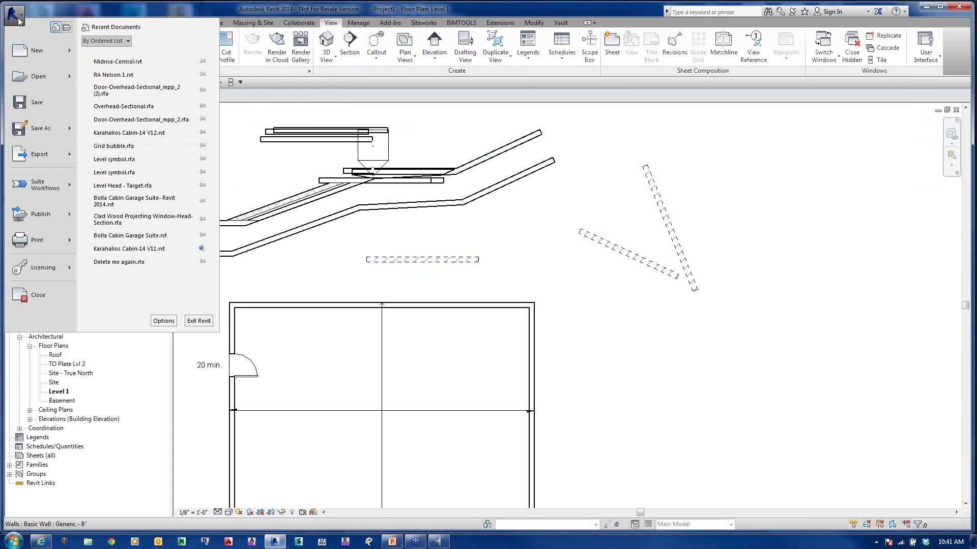
{"action": "left_click", "coordinate": [163, 321]}
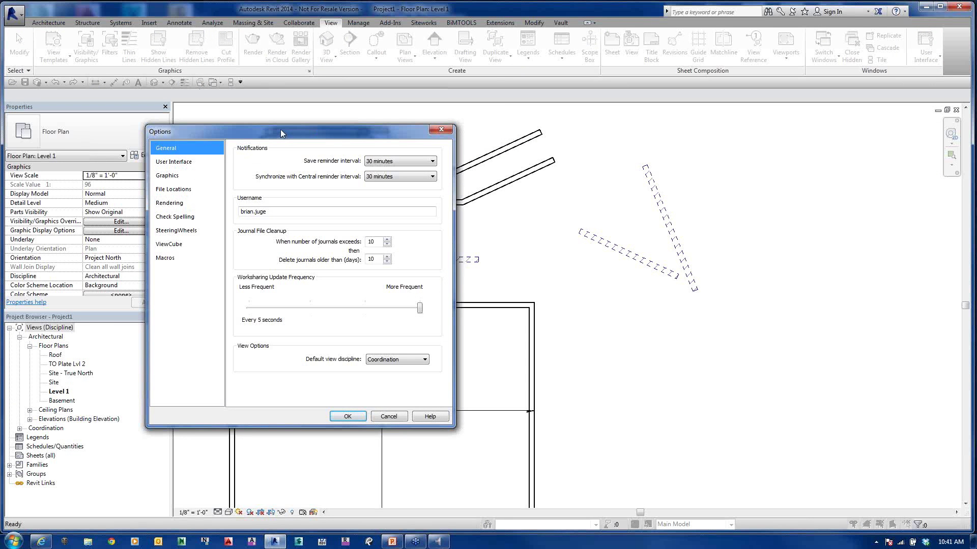
{"action": "left_click", "coordinate": [181, 162]}
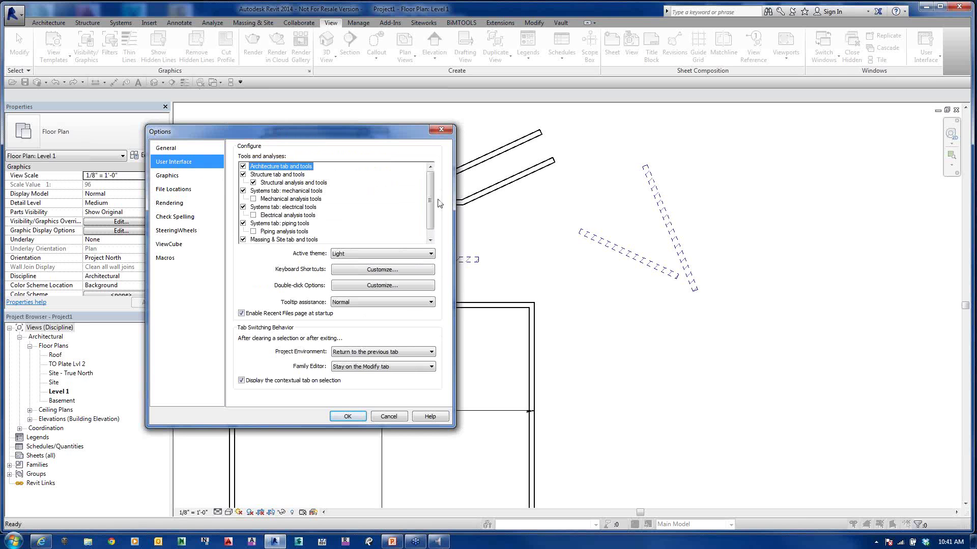
{"action": "left_click", "coordinate": [388, 275]}
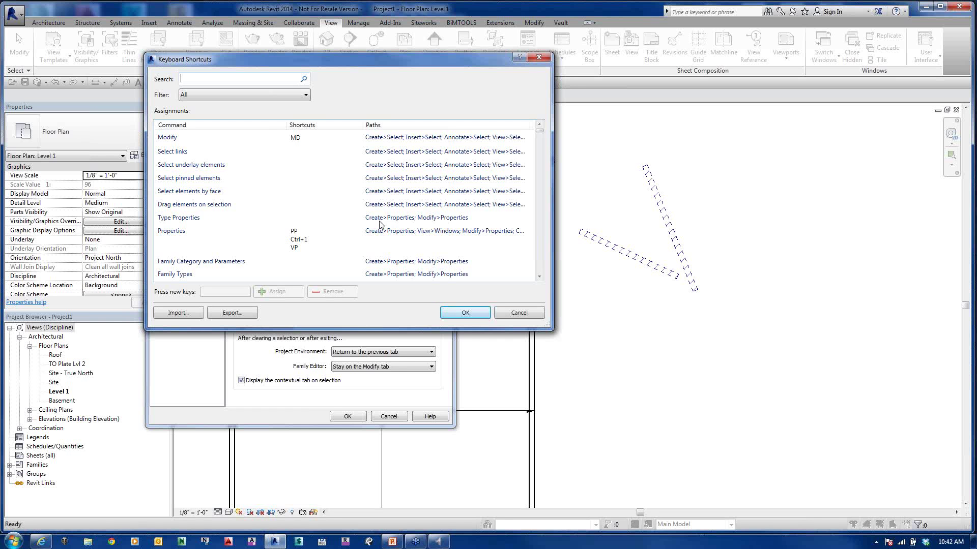
{"action": "left_click", "coordinate": [517, 314]}
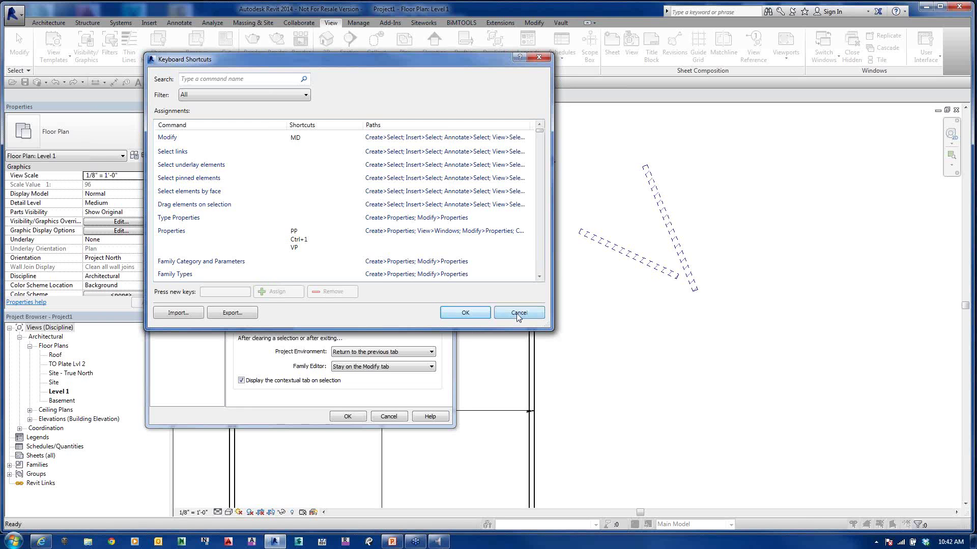
{"action": "left_click", "coordinate": [516, 313]}
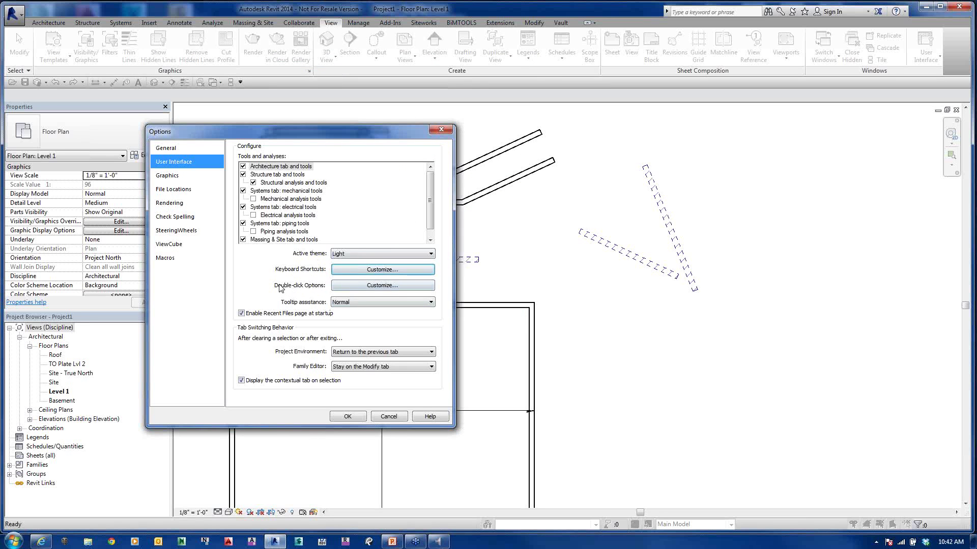
Step: Review the double-click actions available for families in the User Interface options, and cancel both dialogs
{"action": "left_click", "coordinate": [370, 288]}
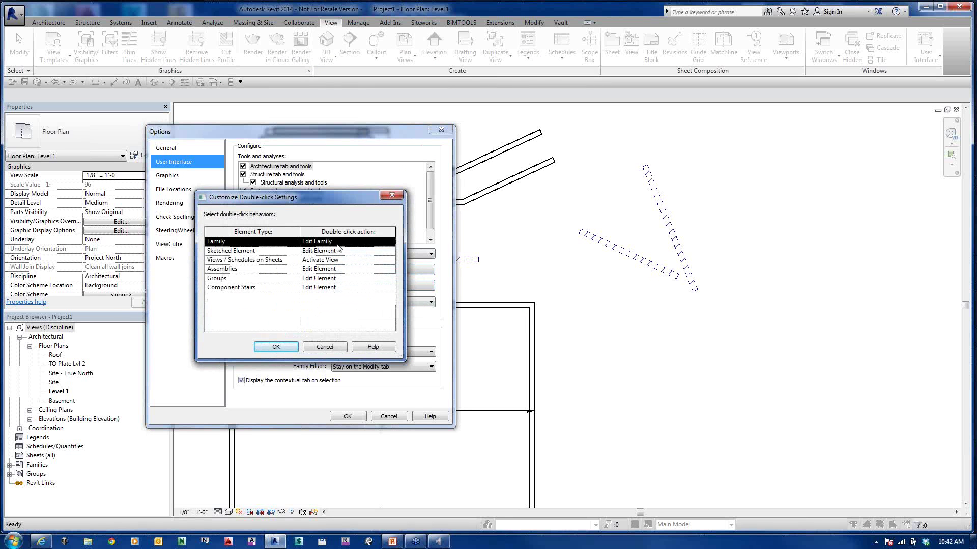
{"action": "left_click", "coordinate": [390, 244]}
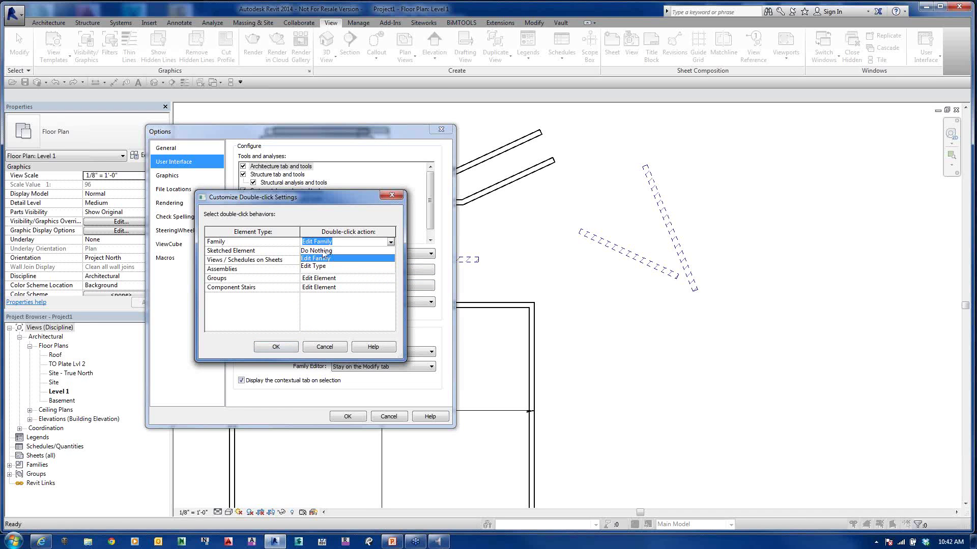
{"action": "left_click", "coordinate": [324, 352]}
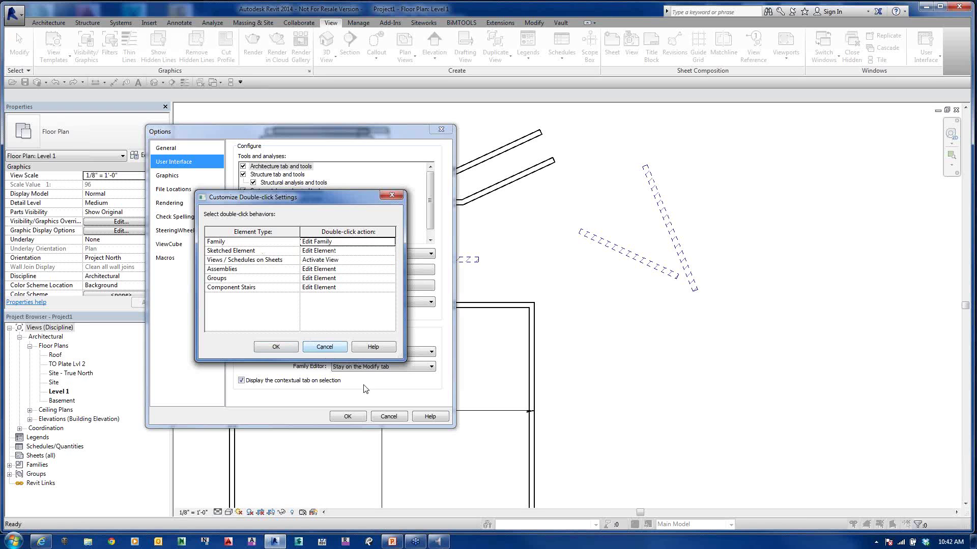
{"action": "left_click", "coordinate": [331, 347]}
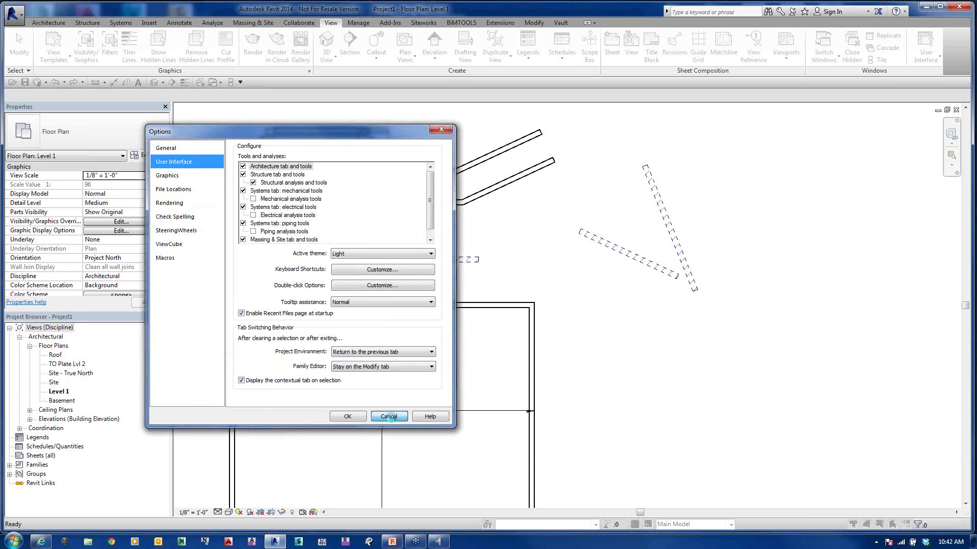
{"action": "left_click", "coordinate": [389, 417]}
Step: Open the room door's family for editing directly from the plan, and close it without saving
{"action": "double_click", "coordinate": [281, 337]}
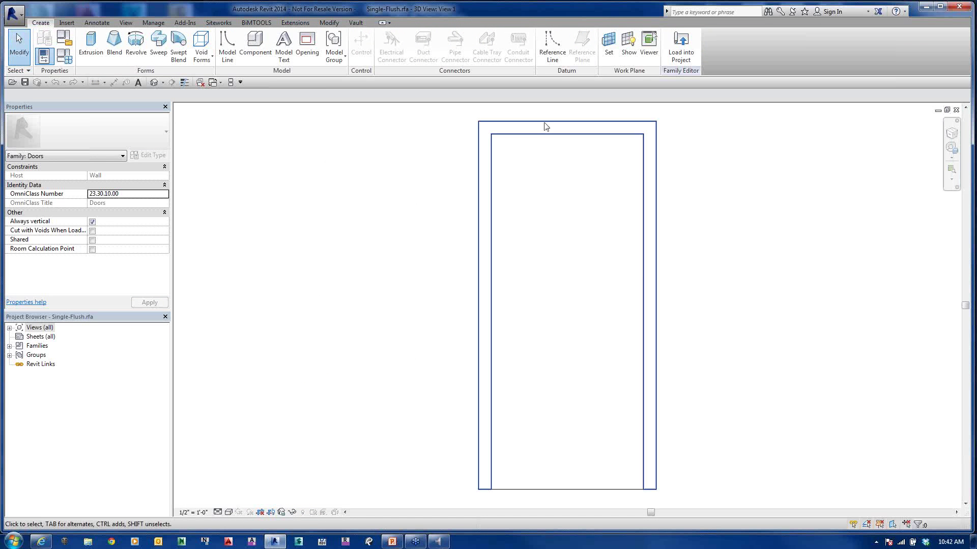
{"action": "left_click", "coordinate": [956, 112]}
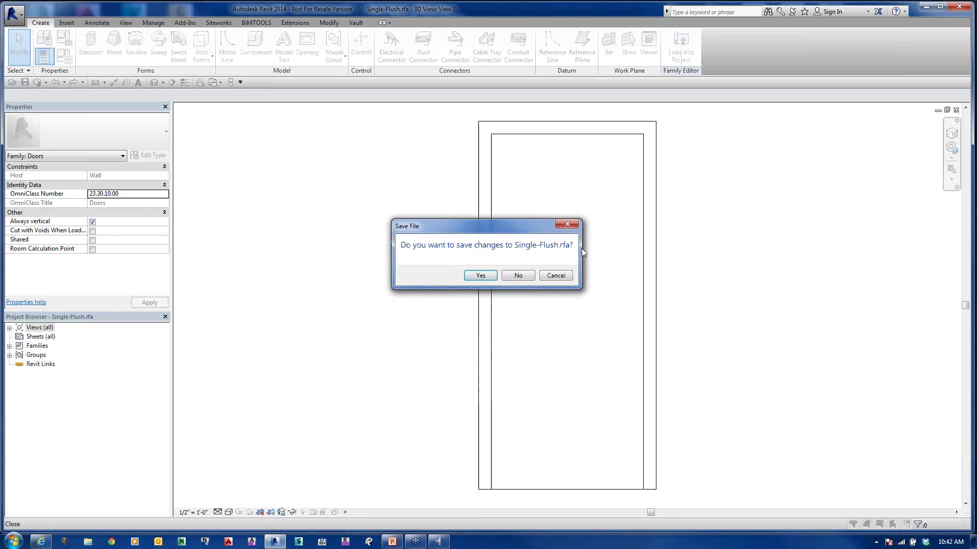
{"action": "left_click", "coordinate": [518, 276]}
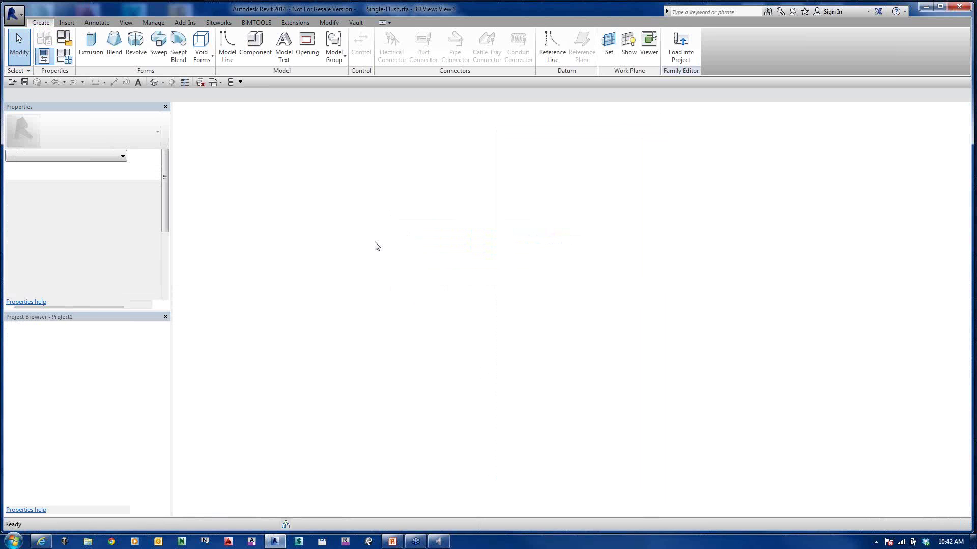
Step: Set the double-click action for the Family element type to Do Nothing in the User Interface options
{"action": "left_click", "coordinate": [13, 14]}
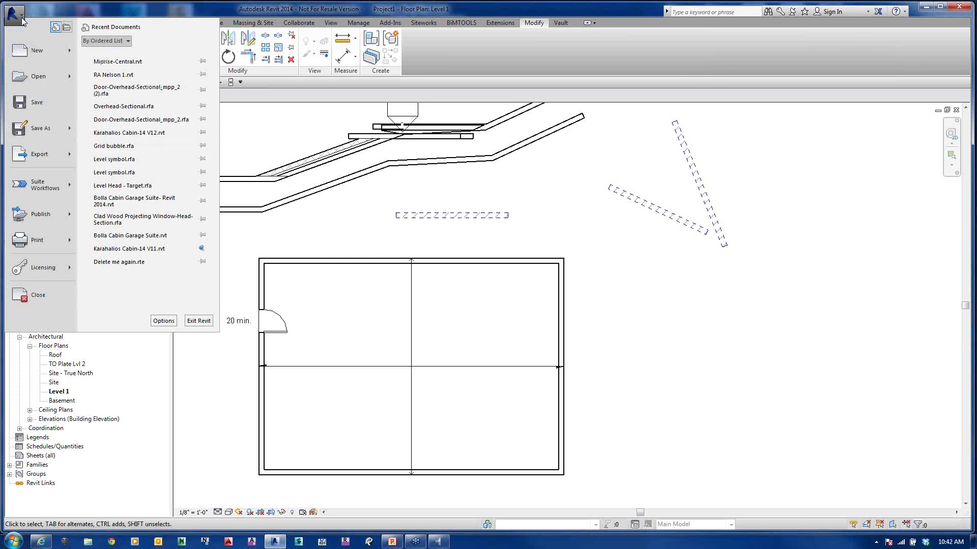
{"action": "left_click", "coordinate": [164, 321]}
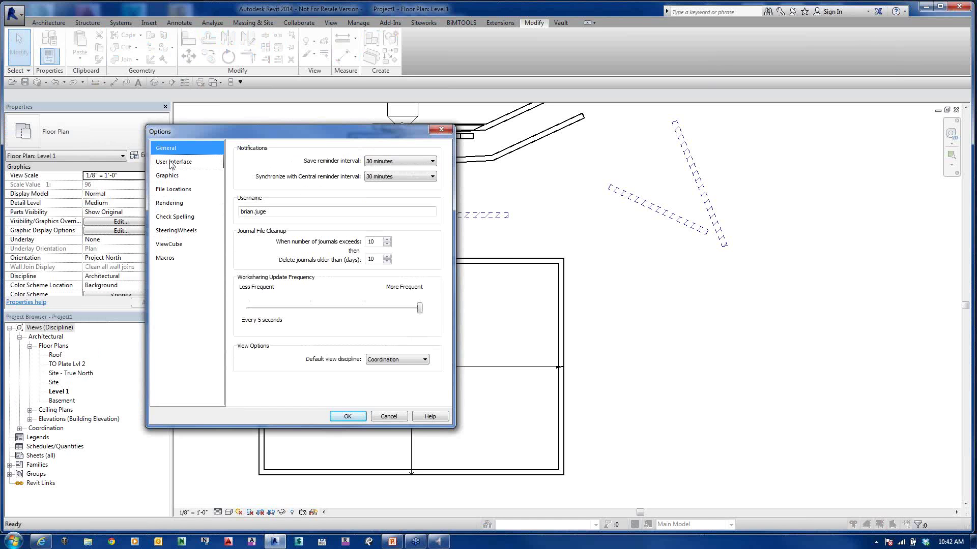
{"action": "left_click", "coordinate": [172, 163]}
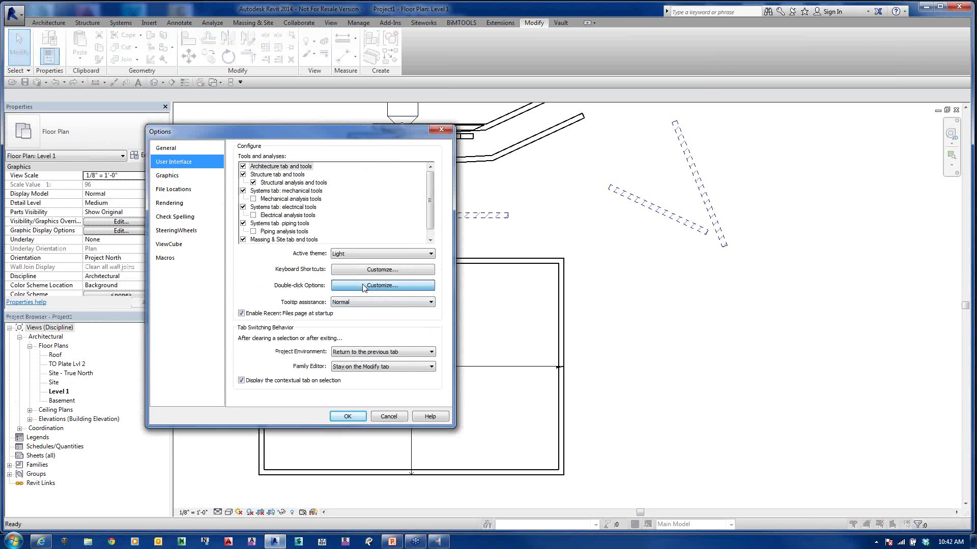
{"action": "left_click", "coordinate": [362, 283]}
{"action": "left_click", "coordinate": [372, 245]}
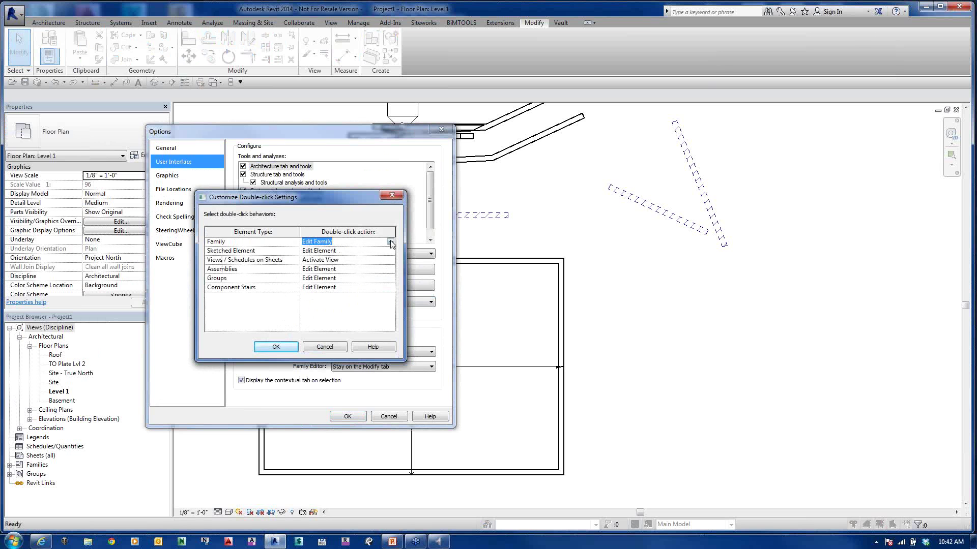
{"action": "left_click", "coordinate": [391, 242]}
{"action": "left_click", "coordinate": [323, 249]}
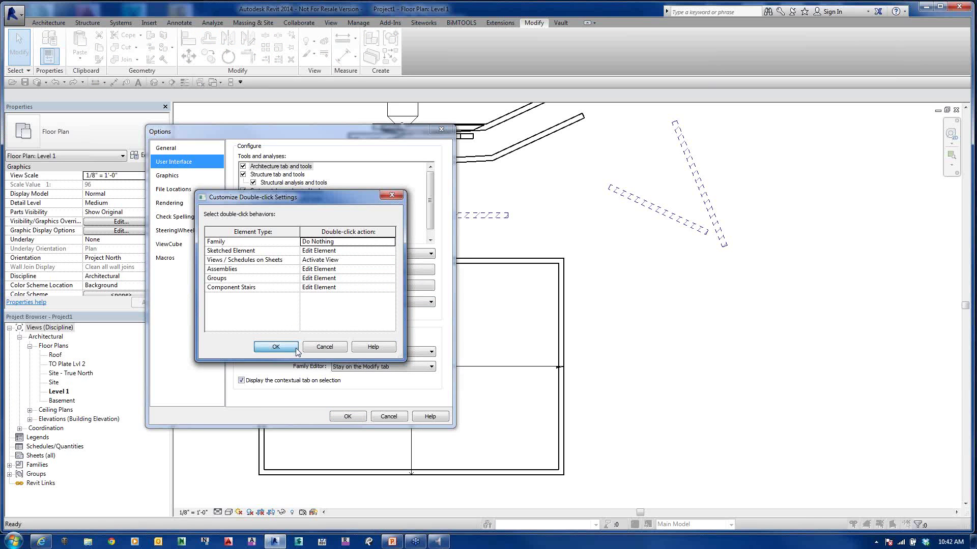
{"action": "left_click", "coordinate": [286, 351]}
{"action": "left_click", "coordinate": [347, 416]}
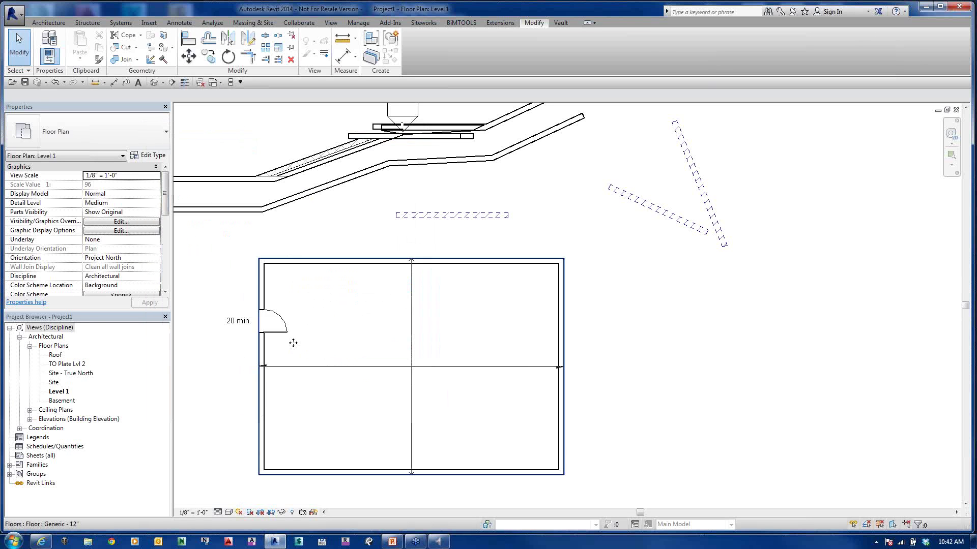
Step: Test the double-click behavior on the room's door in the plan, and clear the selection
{"action": "left_click", "coordinate": [290, 340]}
{"action": "left_click", "coordinate": [319, 239]}
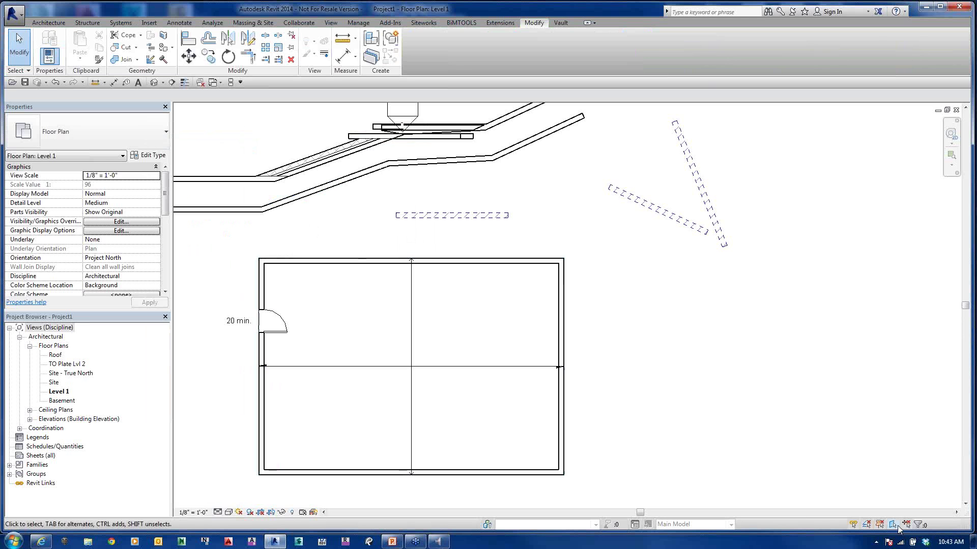
{"action": "left_click", "coordinate": [283, 335]}
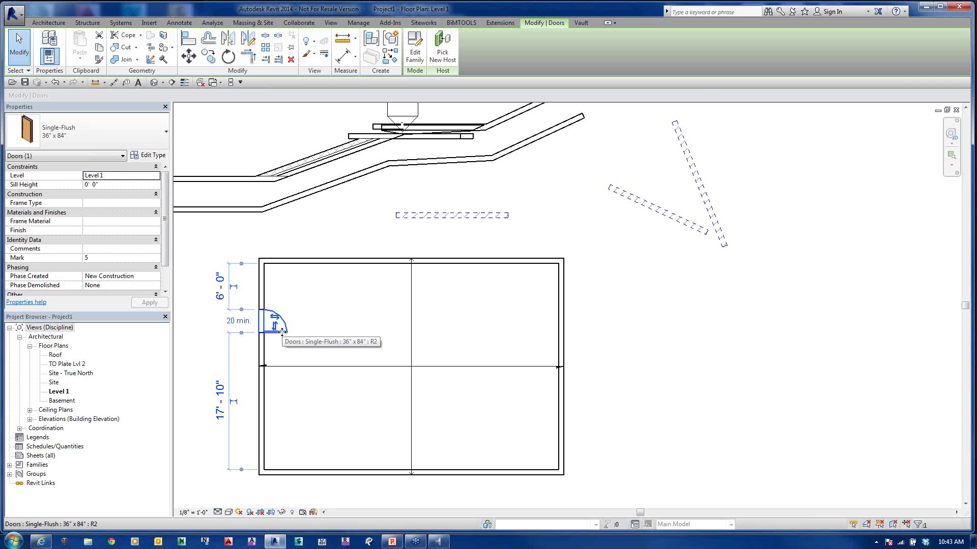
{"action": "left_click", "coordinate": [303, 290]}
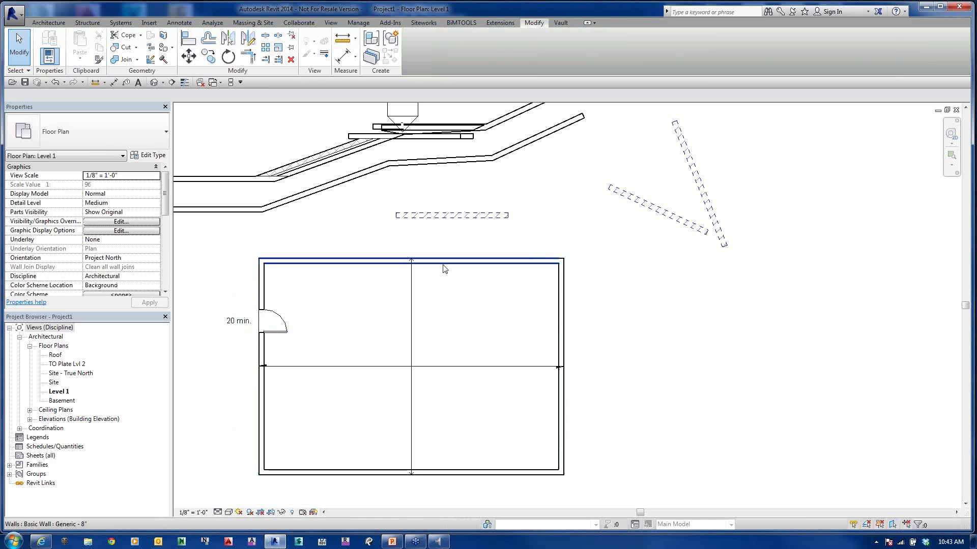
Step: Enter the boundary sketch of the room's floor directly from the plan, and cancel the sketch edit
{"action": "double_click", "coordinate": [445, 280]}
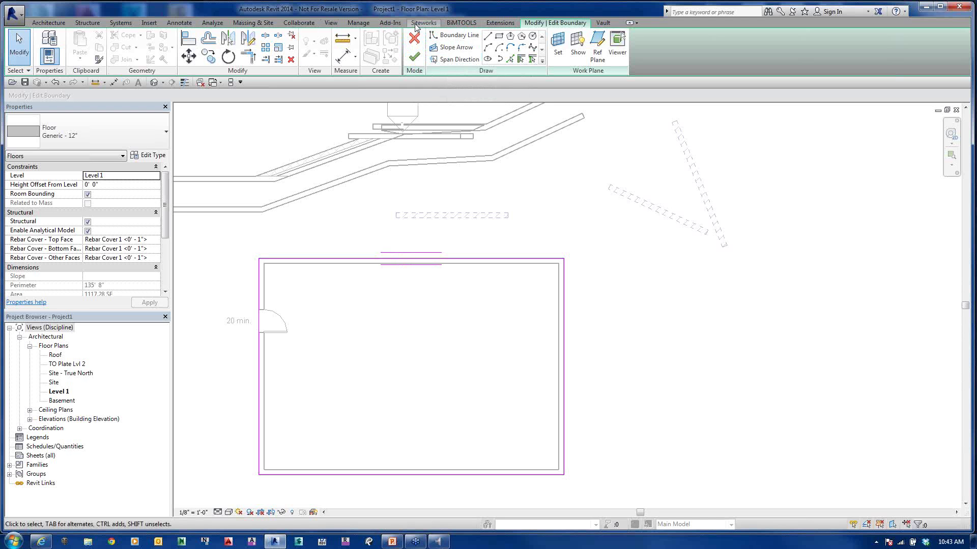
{"action": "left_click", "coordinate": [413, 38]}
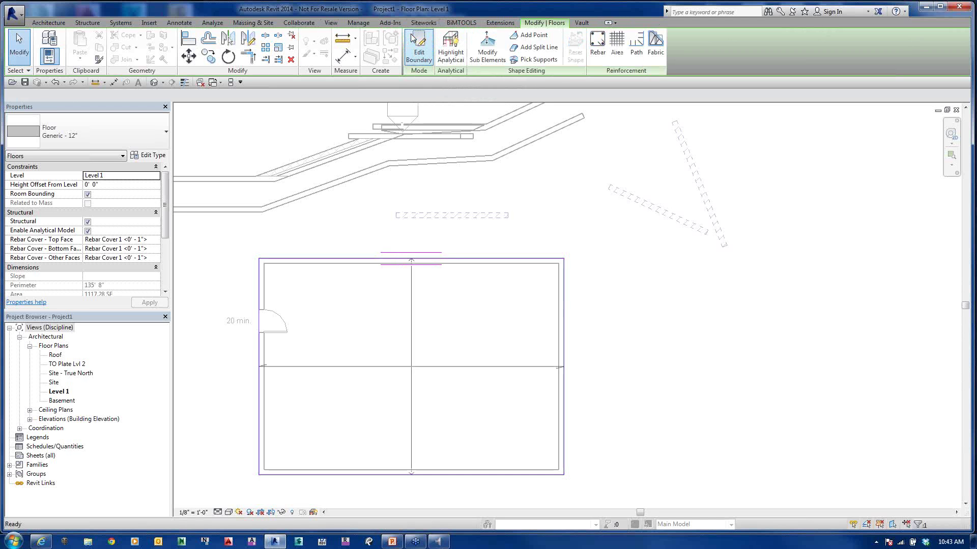
{"action": "left_click", "coordinate": [618, 232]}
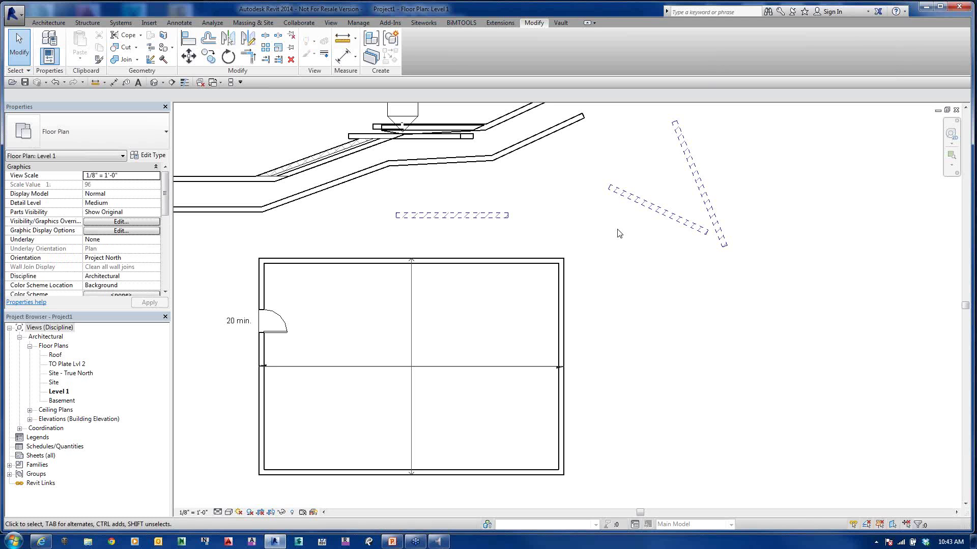
Step: Change the Project Browser's view organization to all
{"action": "right_click", "coordinate": [44, 329]}
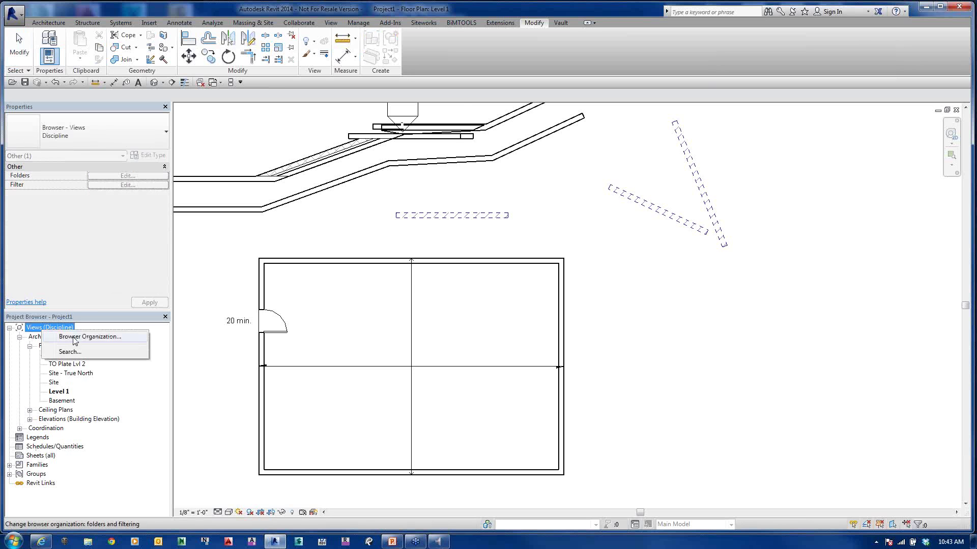
{"action": "left_click", "coordinate": [68, 338]}
{"action": "left_click", "coordinate": [250, 172]}
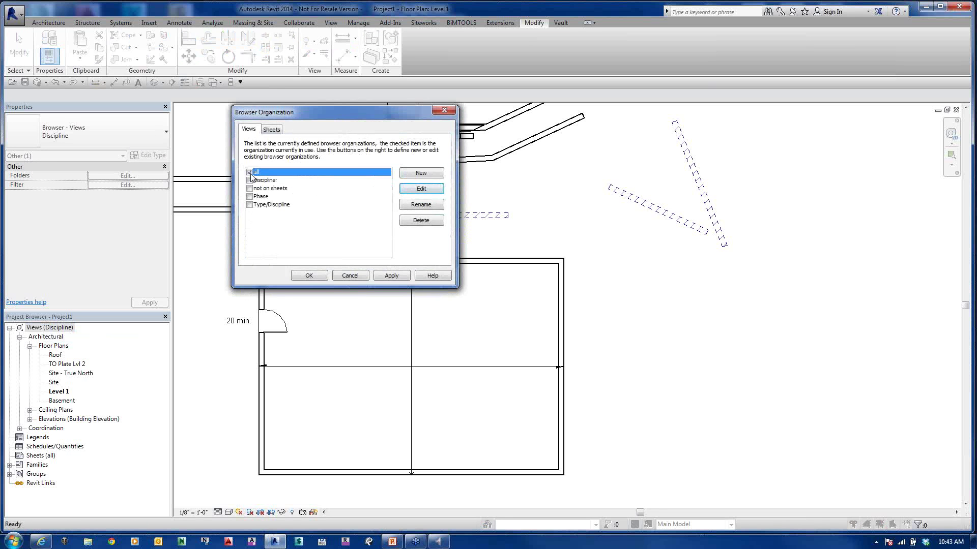
{"action": "left_click", "coordinate": [307, 276]}
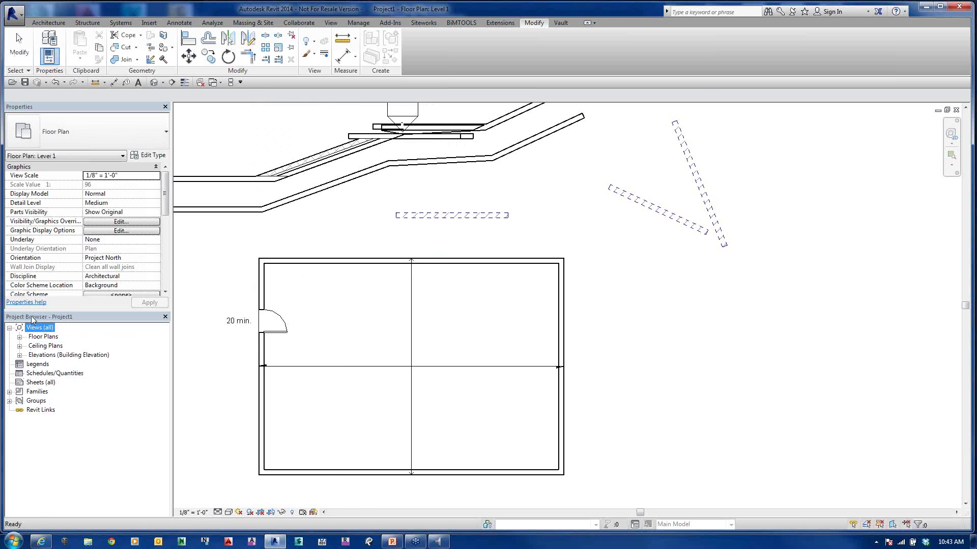
Step: Undock the Project Browser over the drawing area and expand its Floor Plans, Ceiling Plans and Elevations groups
{"action": "left_click_drag", "start_coordinate": [31, 320], "coordinate": [305, 174]}
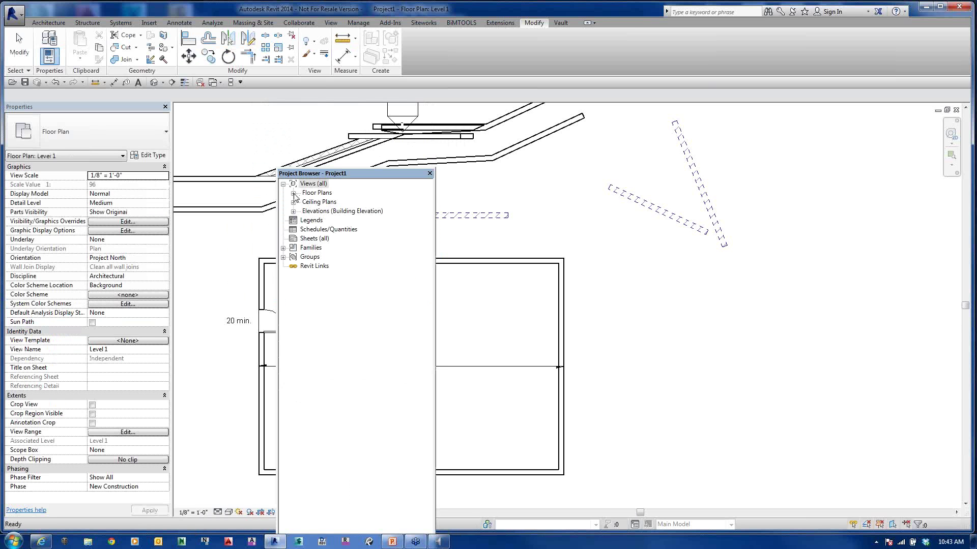
{"action": "left_click", "coordinate": [294, 193]}
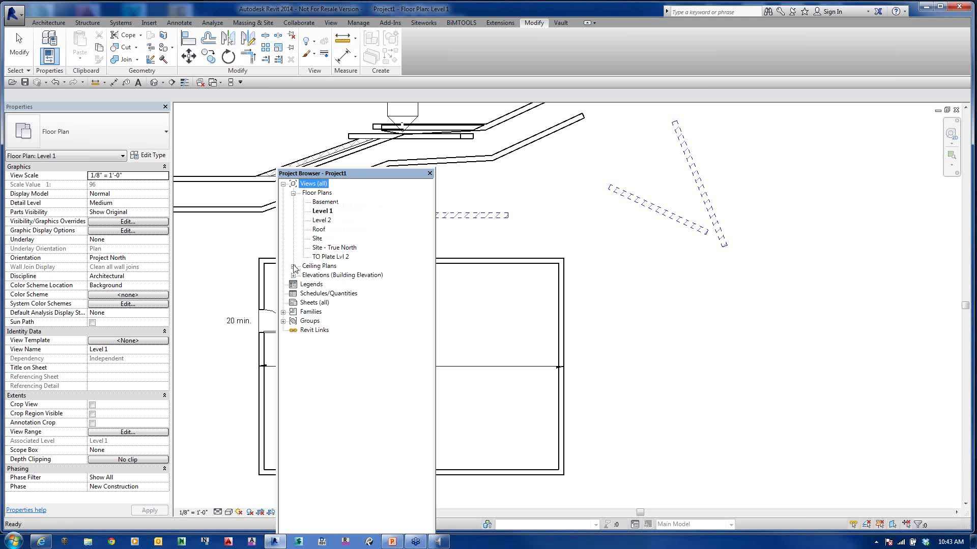
{"action": "left_click", "coordinate": [294, 267]}
{"action": "left_click", "coordinate": [293, 312]}
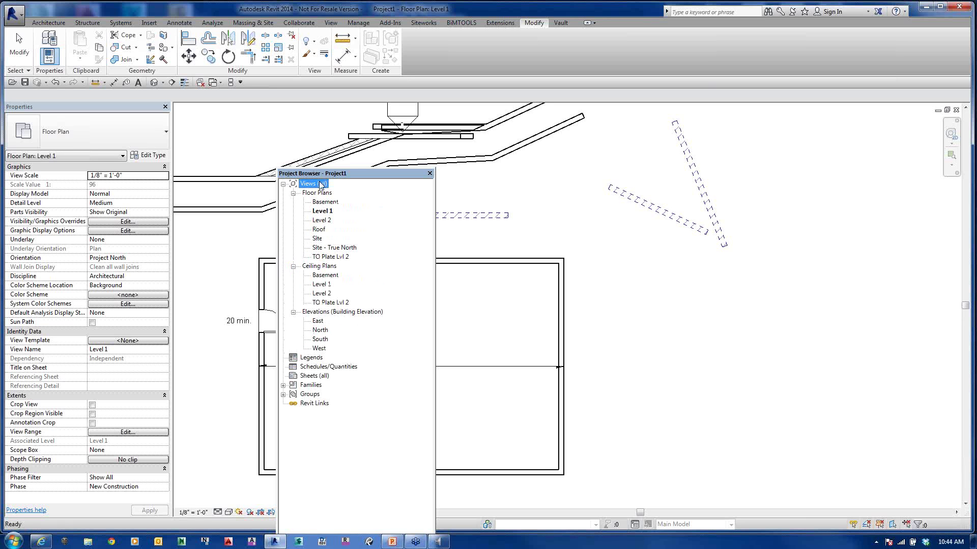
Step: Change the Project Browser's view organization to Discipline and expand the Coordination group
{"action": "right_click", "coordinate": [320, 185]}
{"action": "left_click", "coordinate": [355, 193]}
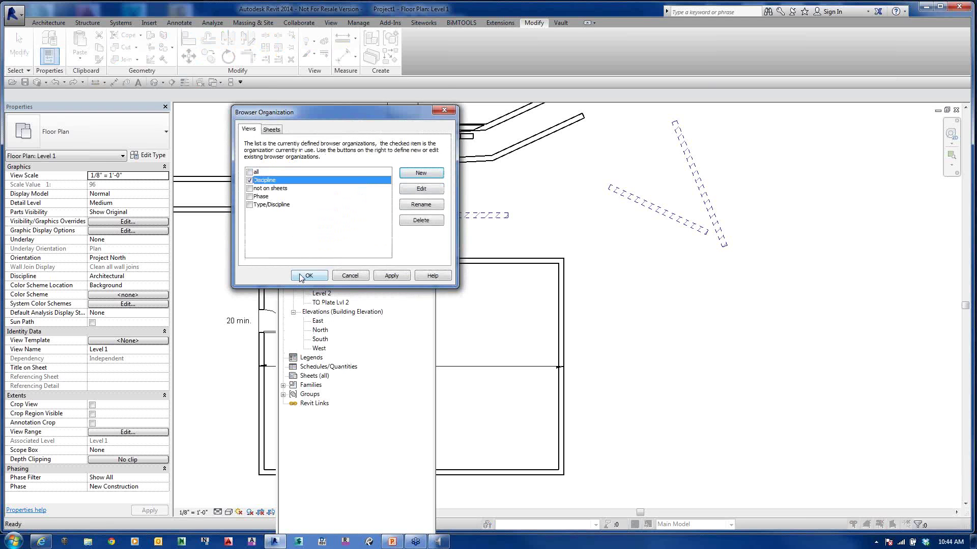
{"action": "left_click", "coordinate": [301, 277]}
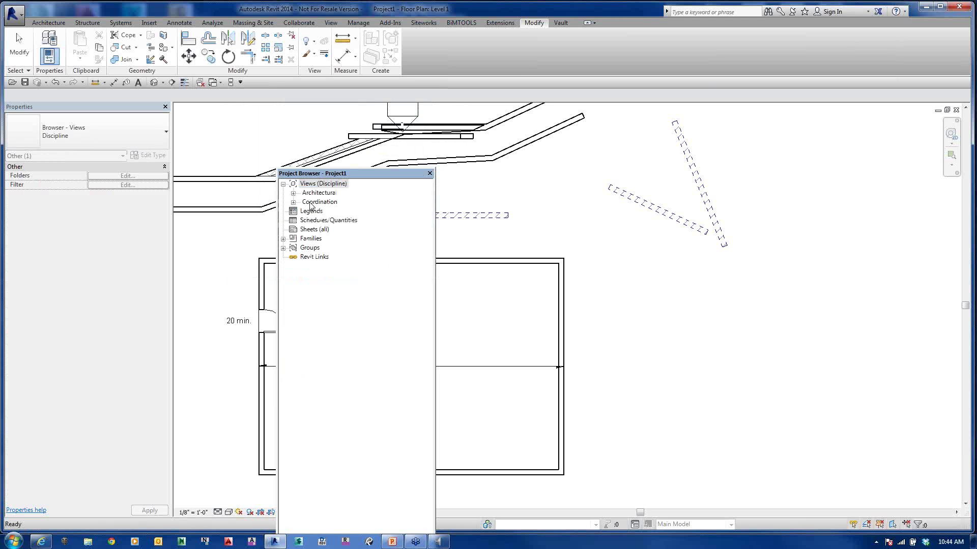
{"action": "left_click", "coordinate": [293, 202]}
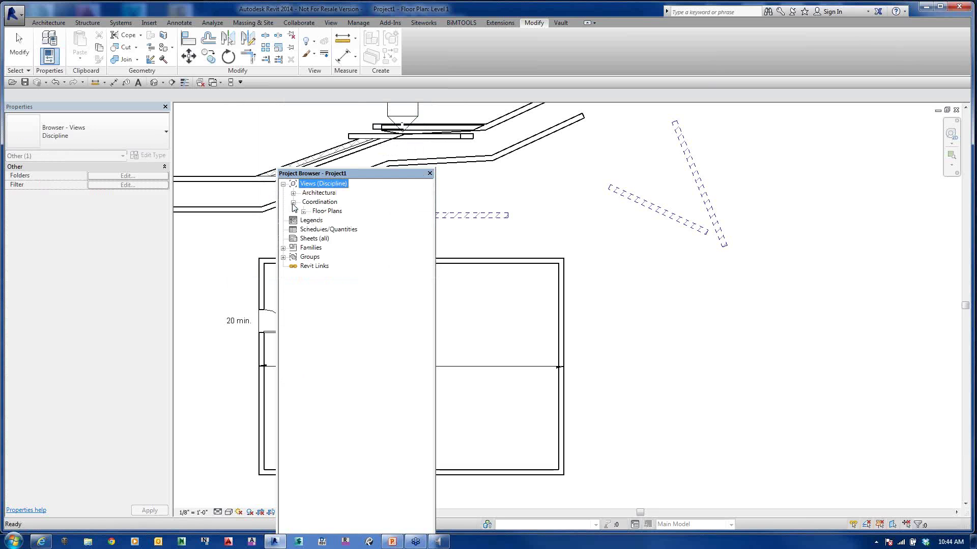
Step: Change the Project Browser's view organization to Phase and expand its New Construction group
{"action": "left_click", "coordinate": [293, 194]}
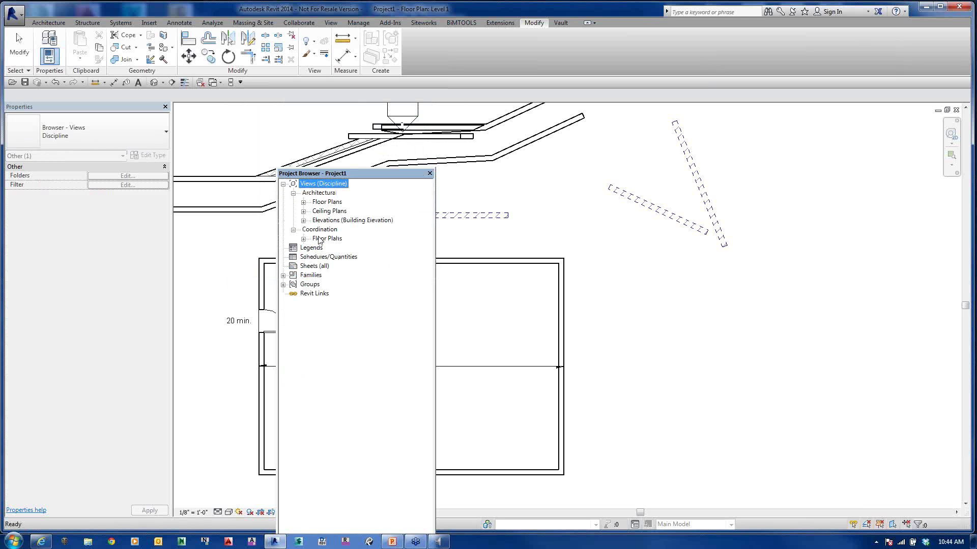
{"action": "right_click", "coordinate": [311, 189]}
{"action": "left_click", "coordinate": [328, 191]}
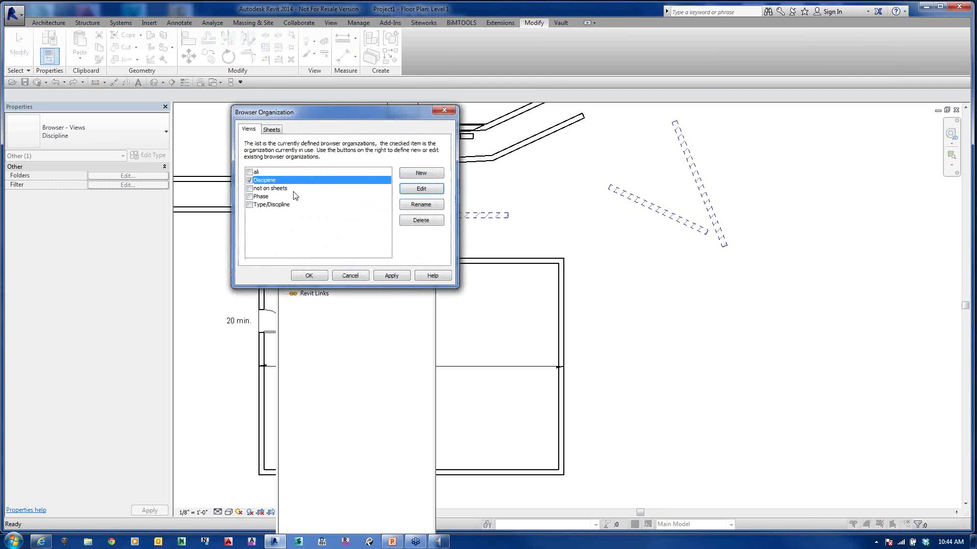
{"action": "left_click", "coordinate": [249, 197]}
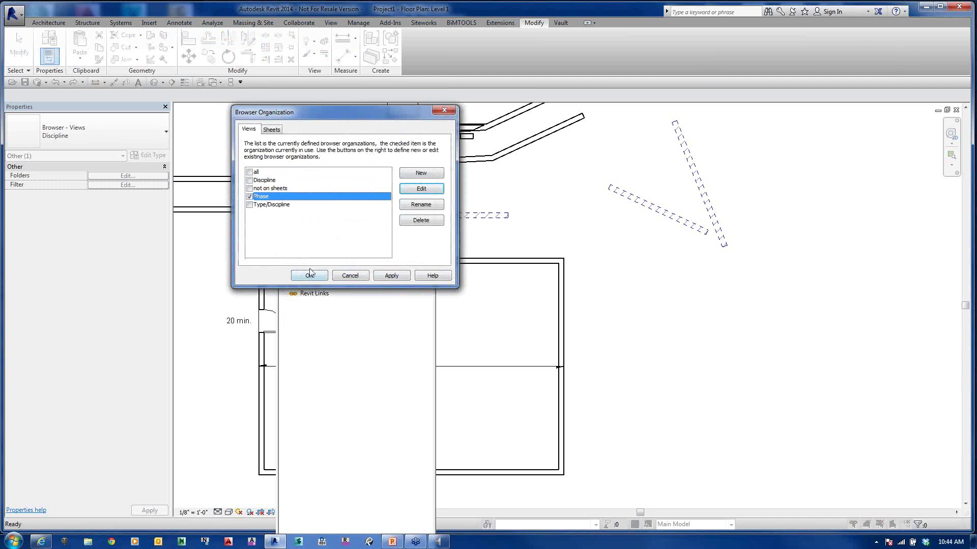
{"action": "left_click", "coordinate": [309, 276]}
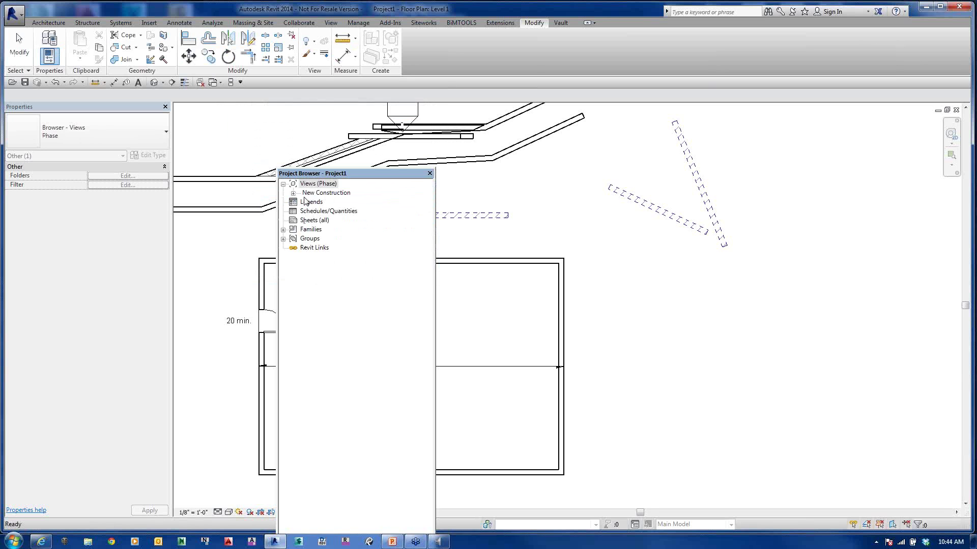
{"action": "left_click", "coordinate": [294, 194]}
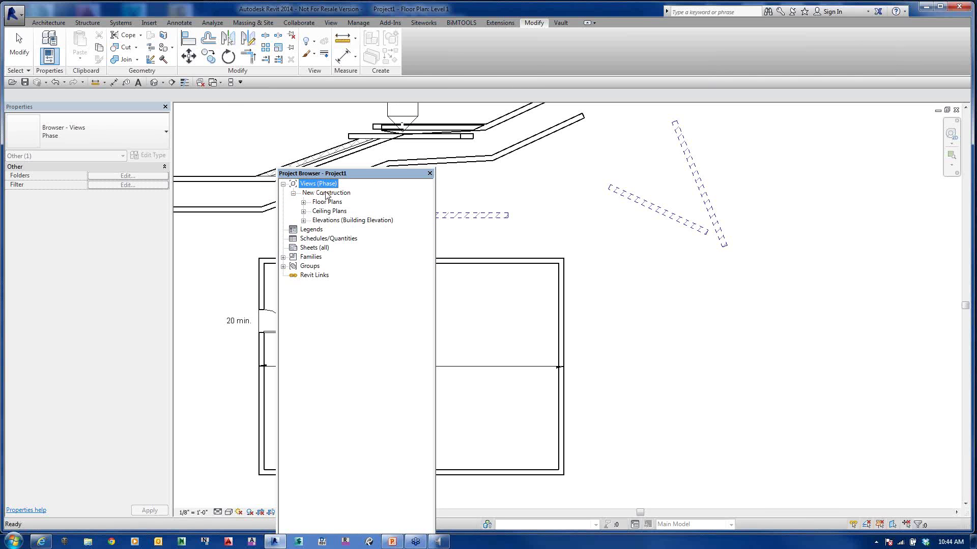
Step: Set the Phase Created of the angled wall segment at the end of the upper wall run to Existing
{"action": "left_click", "coordinate": [515, 153]}
{"action": "left_click", "coordinate": [153, 395]}
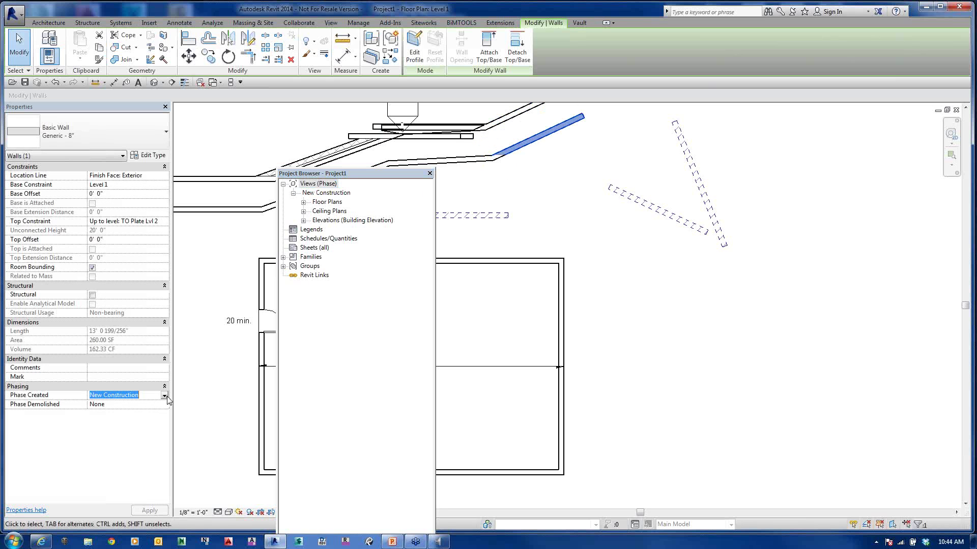
{"action": "left_click", "coordinate": [164, 395]}
{"action": "left_click", "coordinate": [109, 404]}
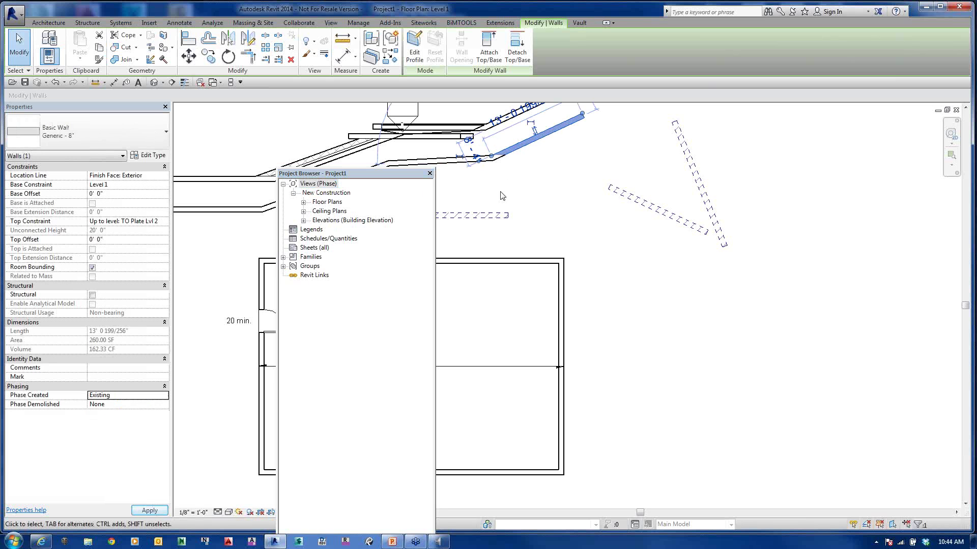
{"action": "left_click", "coordinate": [520, 197]}
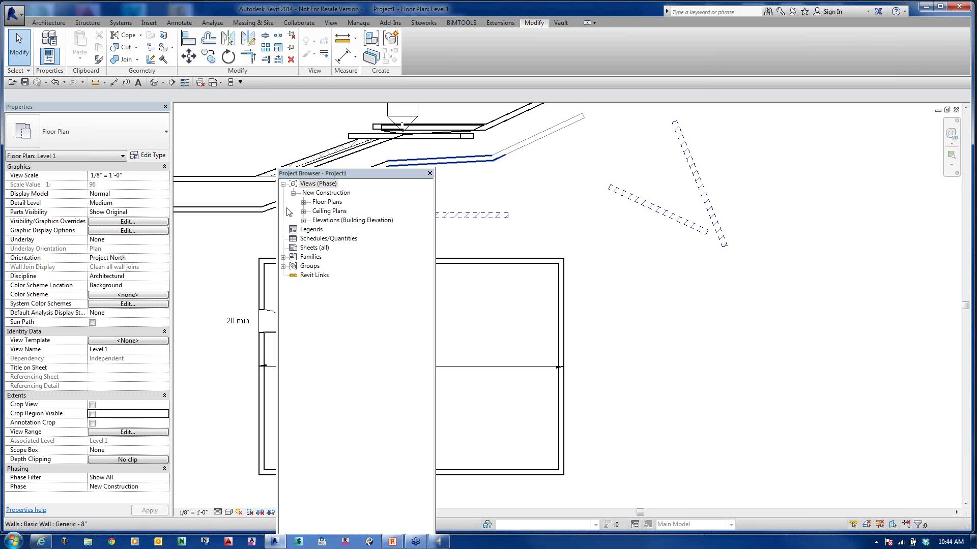
Step: Add a project phase after New Construction in the project's phasing settings
{"action": "left_click", "coordinate": [454, 159]}
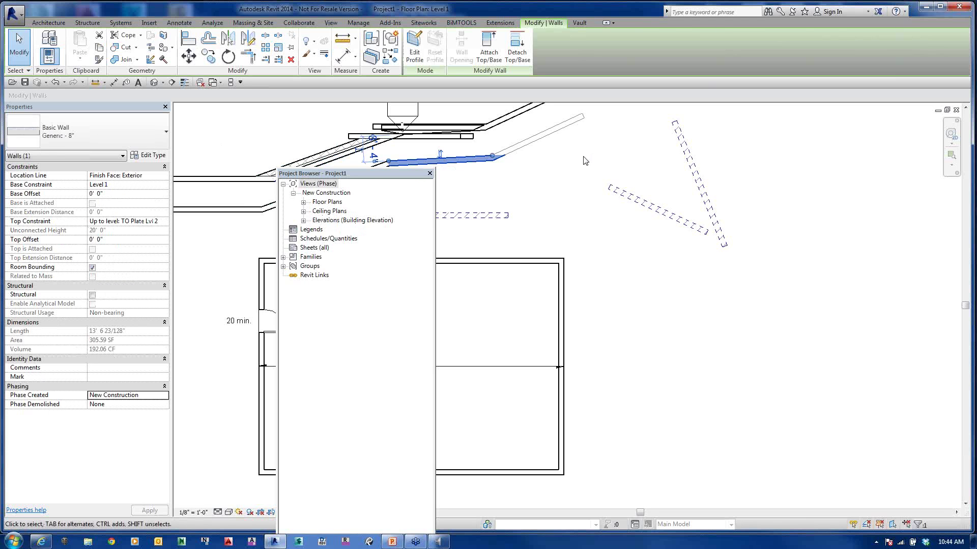
{"action": "left_click", "coordinate": [551, 163]}
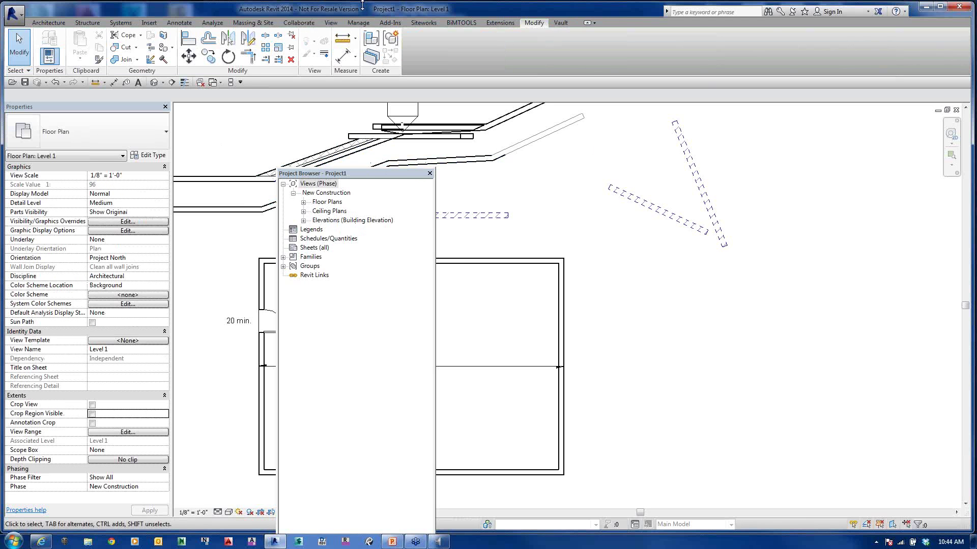
{"action": "left_click", "coordinate": [364, 22]}
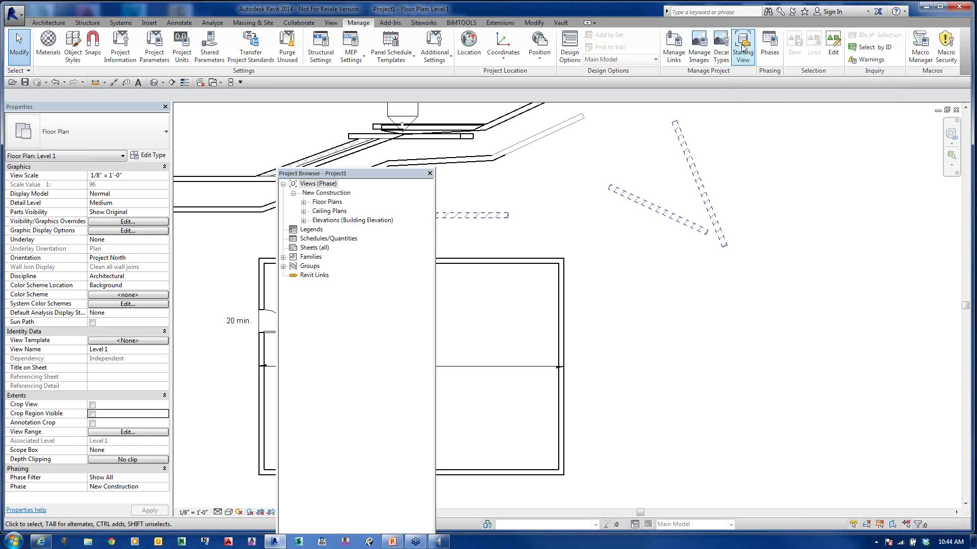
{"action": "left_click", "coordinate": [769, 46]}
{"action": "left_click", "coordinate": [543, 128]}
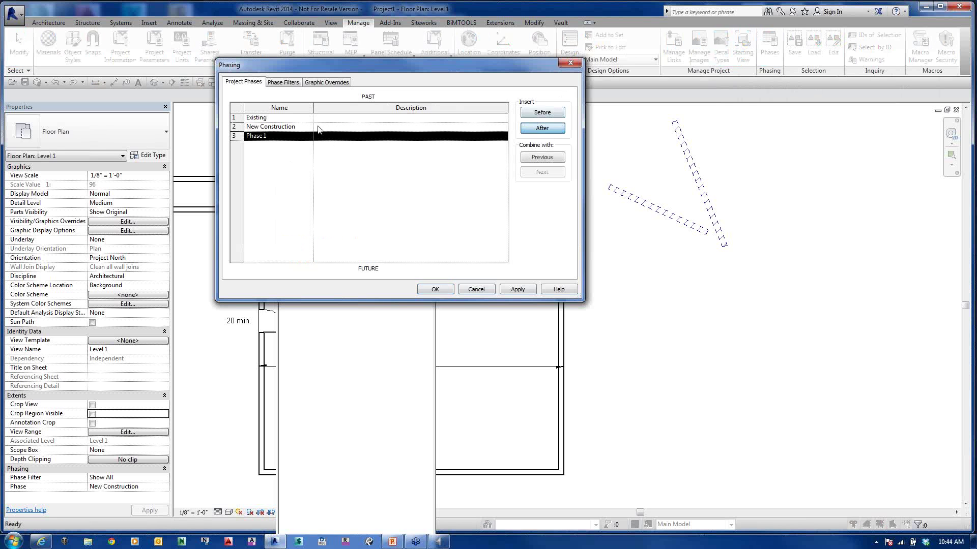
{"action": "left_click", "coordinate": [433, 290]}
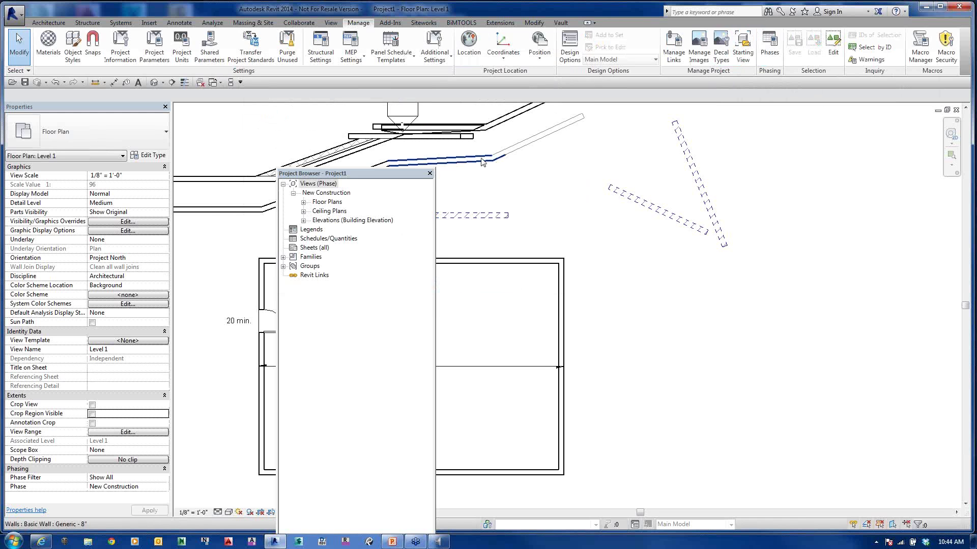
Step: Set the Phase Created of the wall adjoining the existing angled segment to Phase 1
{"action": "left_click", "coordinate": [482, 162]}
{"action": "left_click", "coordinate": [483, 162]}
{"action": "left_click", "coordinate": [162, 397]}
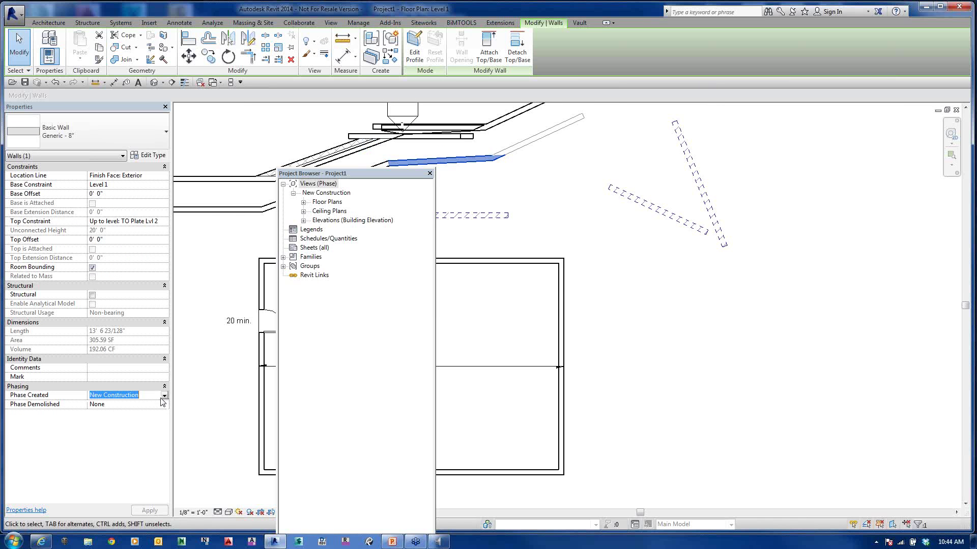
{"action": "left_click", "coordinate": [164, 397]}
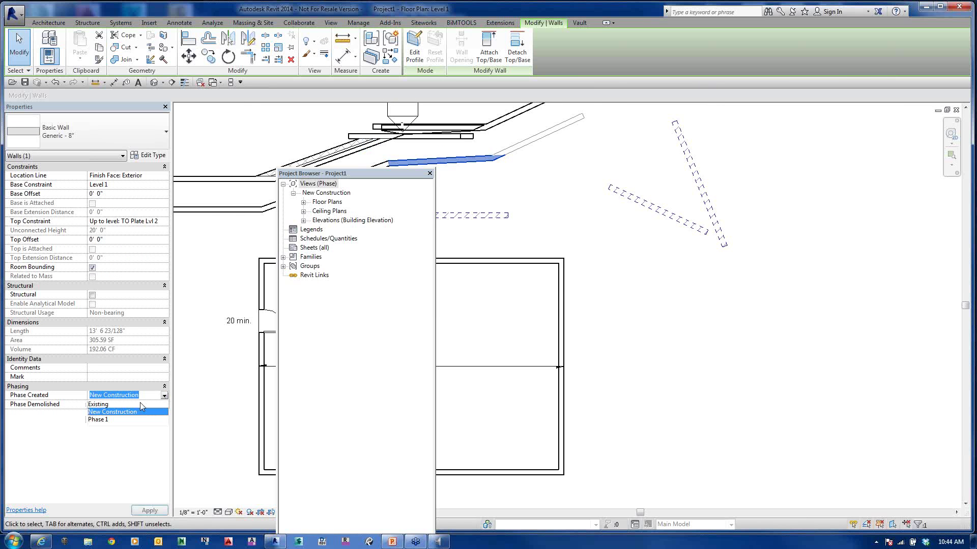
{"action": "left_click", "coordinate": [110, 423]}
{"action": "left_click", "coordinate": [219, 297]}
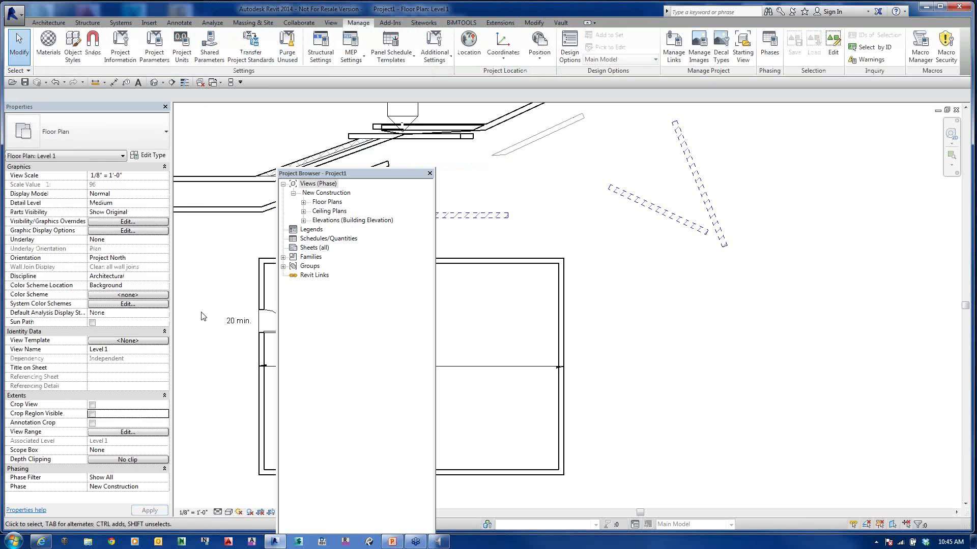
Step: Duplicate the Level 1 floor plan view and set the copy's phase to Phase 1
{"action": "right_click", "coordinate": [201, 297]}
{"action": "left_click", "coordinate": [202, 257]}
{"action": "left_click", "coordinate": [303, 203]}
{"action": "right_click", "coordinate": [331, 221]}
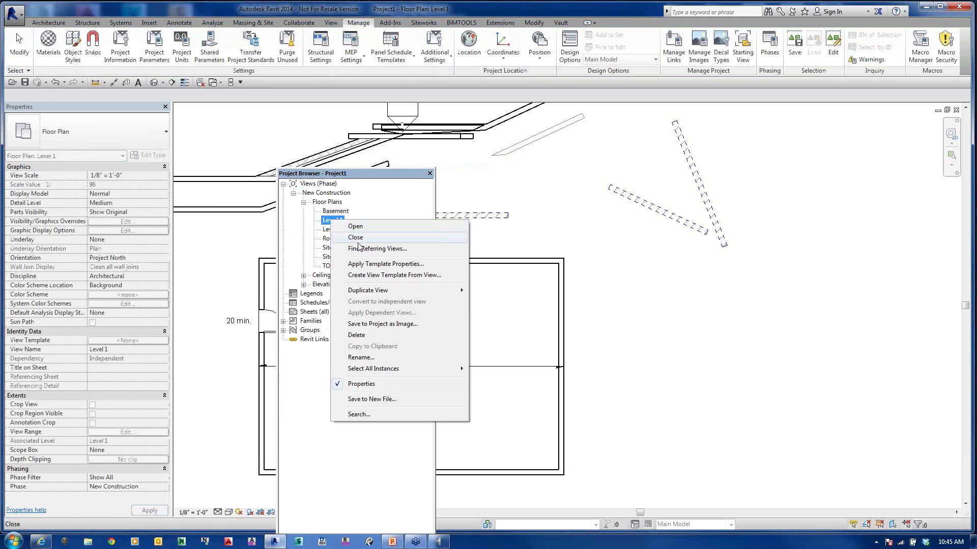
{"action": "mouse_move", "coordinate": [374, 291]}
{"action": "left_click", "coordinate": [489, 292]}
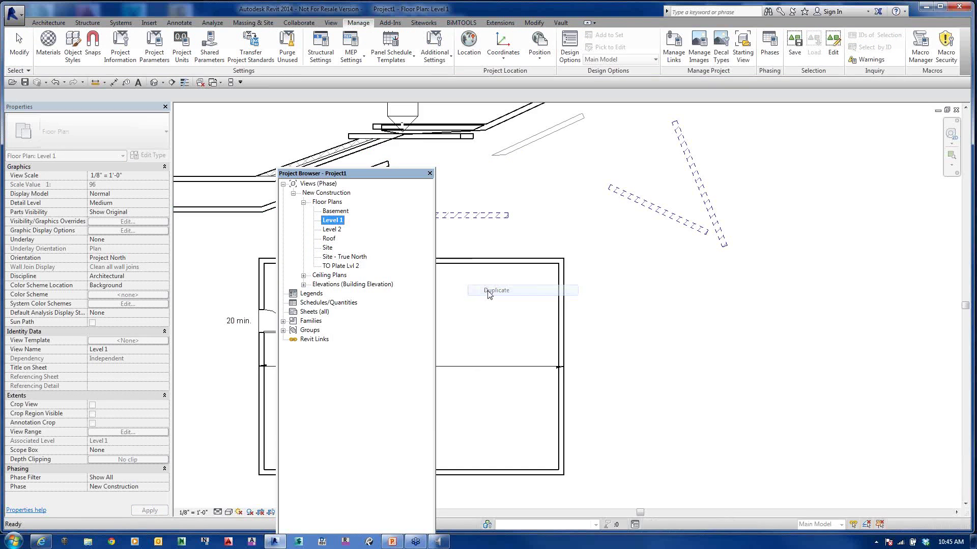
{"action": "left_click", "coordinate": [361, 224]}
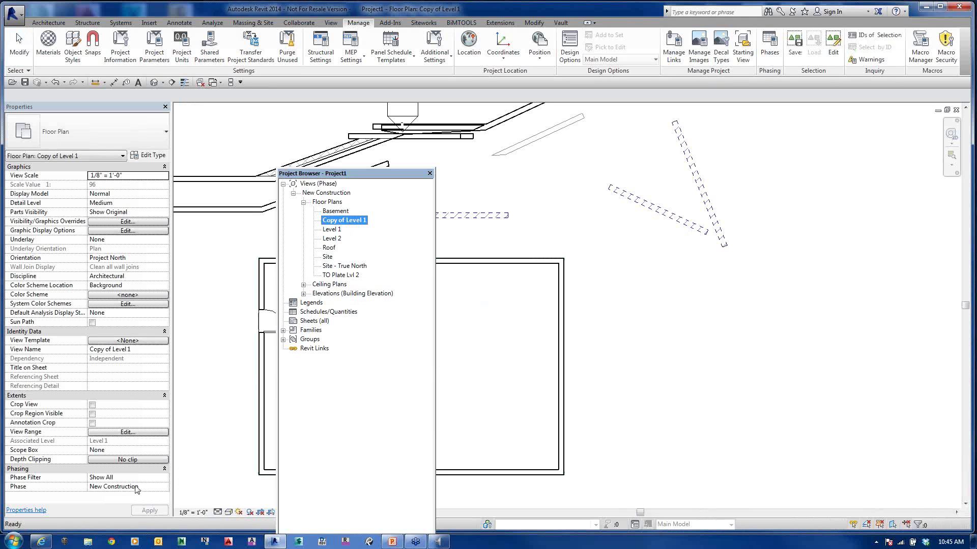
{"action": "left_click", "coordinate": [163, 488]}
{"action": "left_click", "coordinate": [164, 487]}
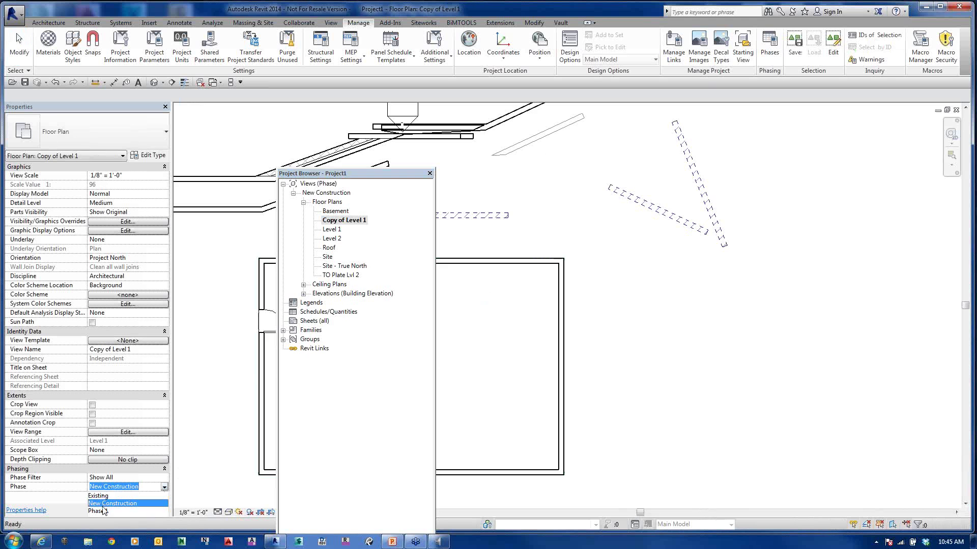
{"action": "left_click", "coordinate": [103, 511]}
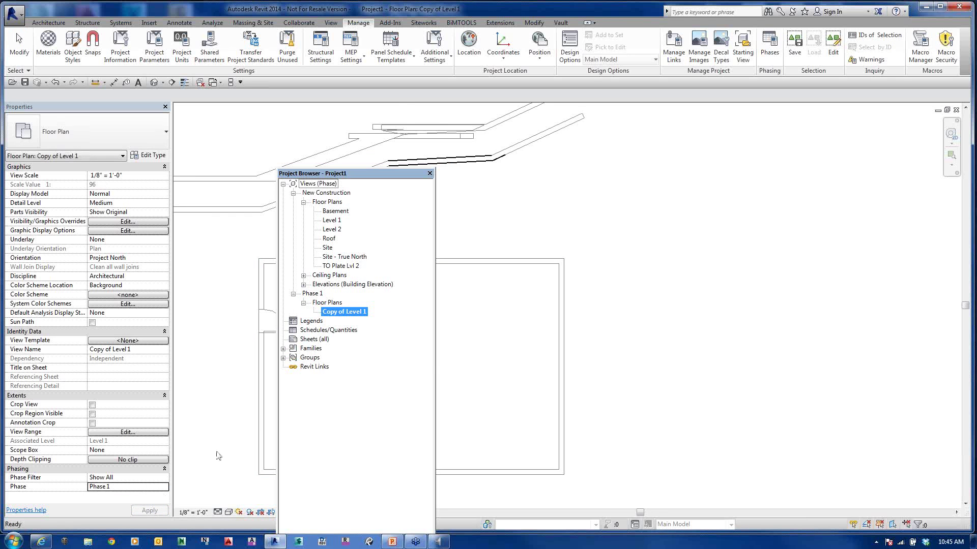
Step: Duplicate the Level 1 floor plan view again and set this second copy's phase to Existing
{"action": "right_click", "coordinate": [333, 219]}
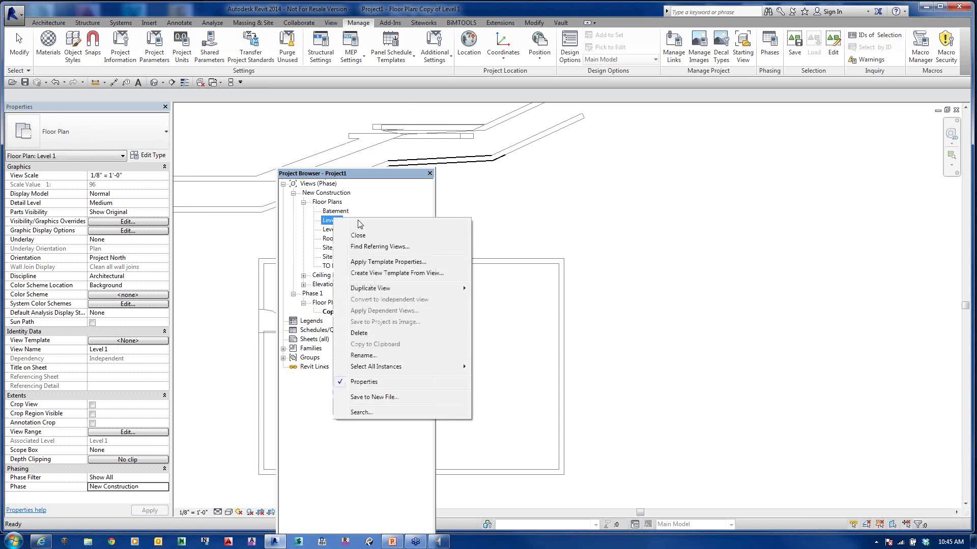
{"action": "mouse_move", "coordinate": [376, 288]}
{"action": "left_click", "coordinate": [497, 289]}
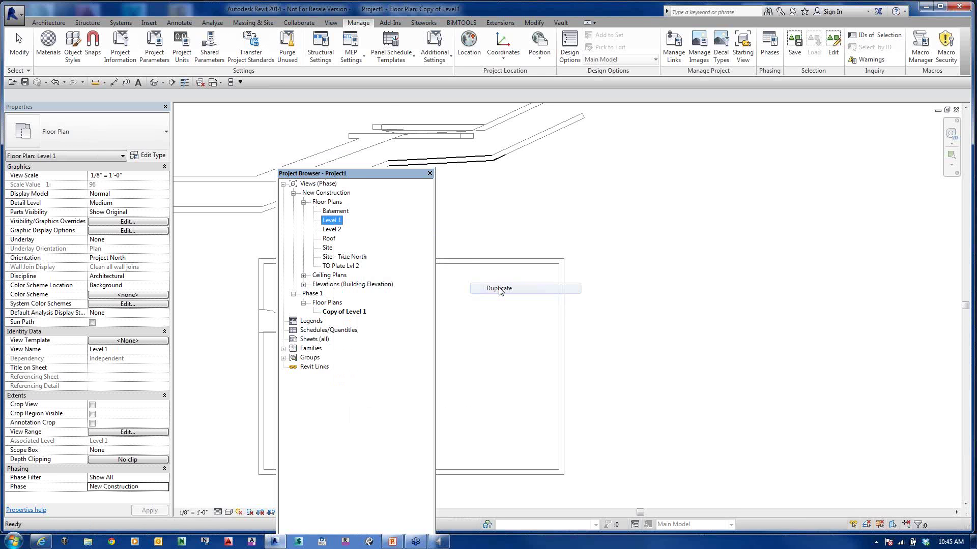
{"action": "left_click", "coordinate": [164, 487]}
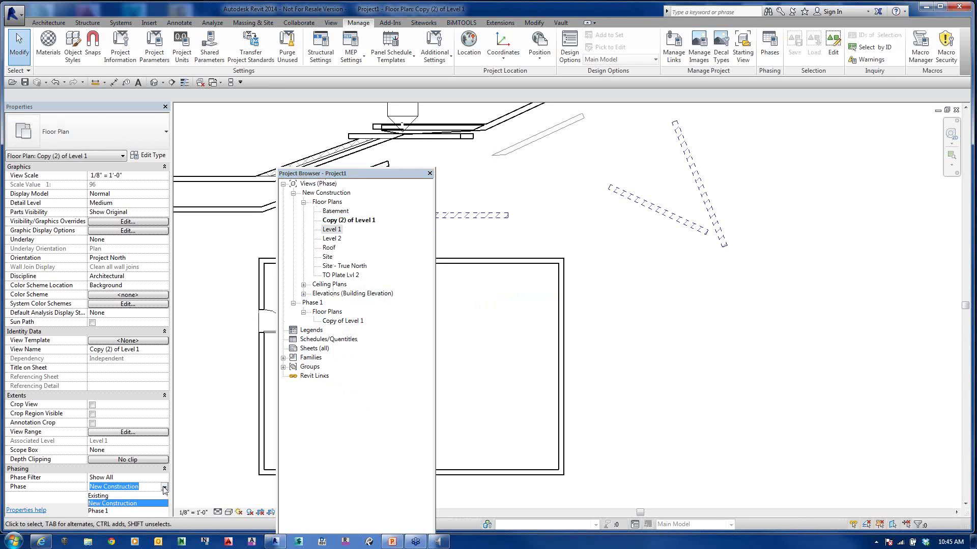
{"action": "left_click", "coordinate": [98, 496]}
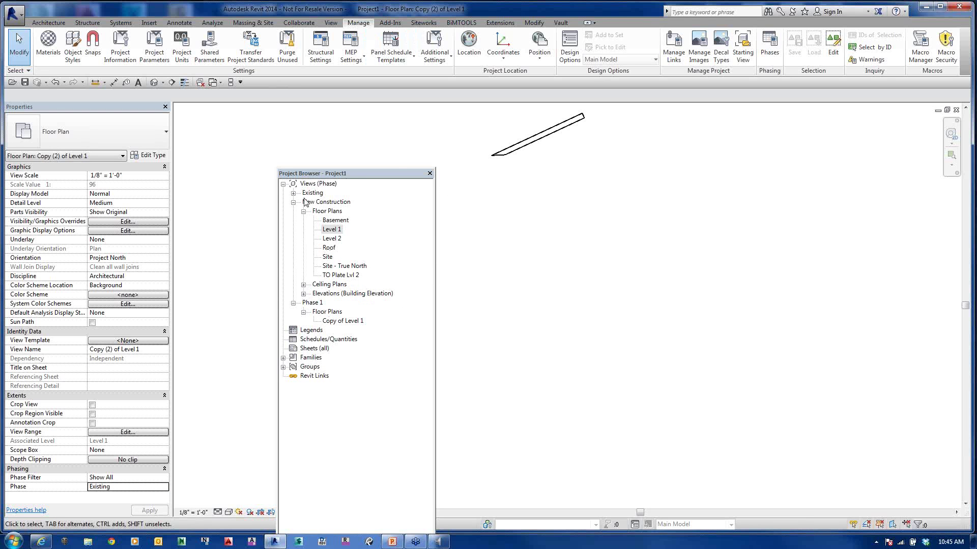
Step: Switch the view organization to Discipline, filtered by Sheet Number equal to None, and expand the Architectural floor plans
{"action": "right_click", "coordinate": [328, 184]}
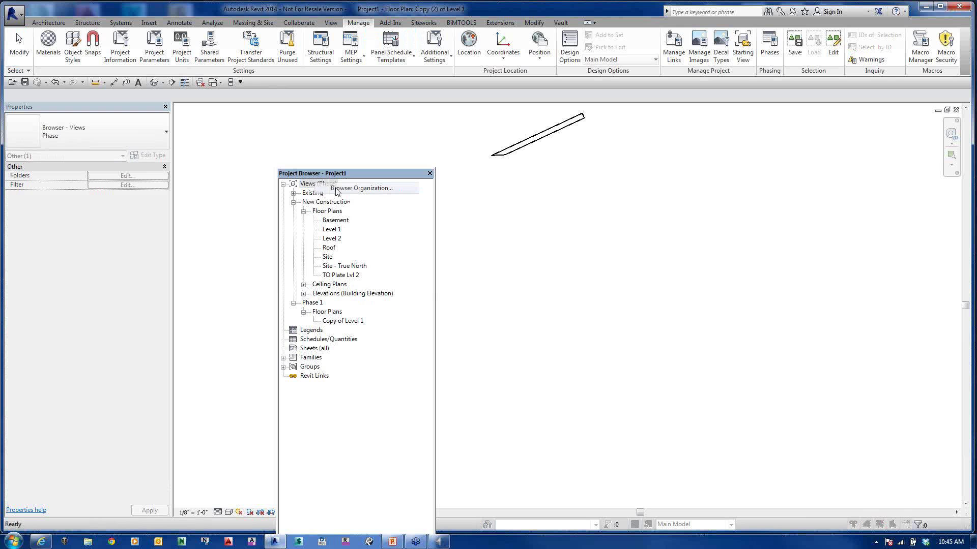
{"action": "left_click", "coordinate": [336, 189]}
{"action": "left_click", "coordinate": [255, 181]}
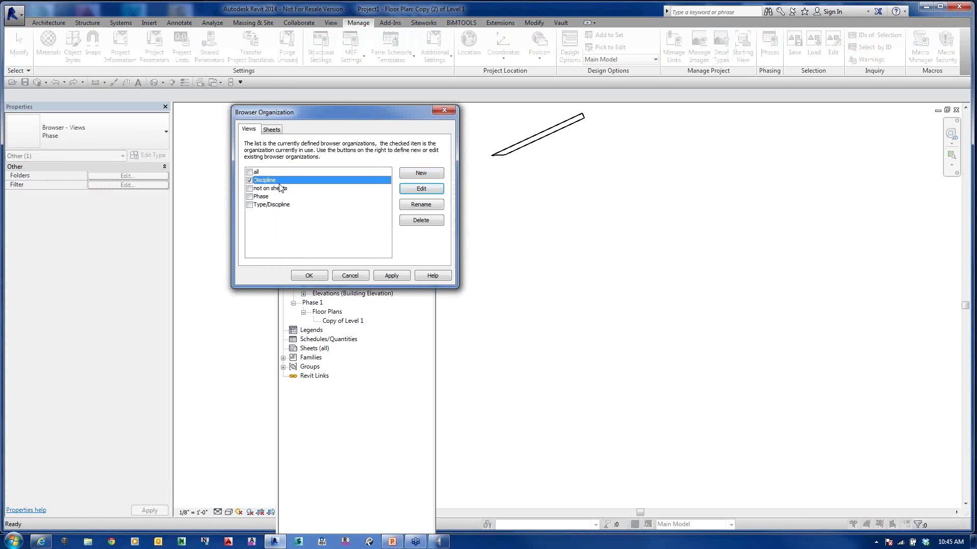
{"action": "left_click", "coordinate": [412, 189]}
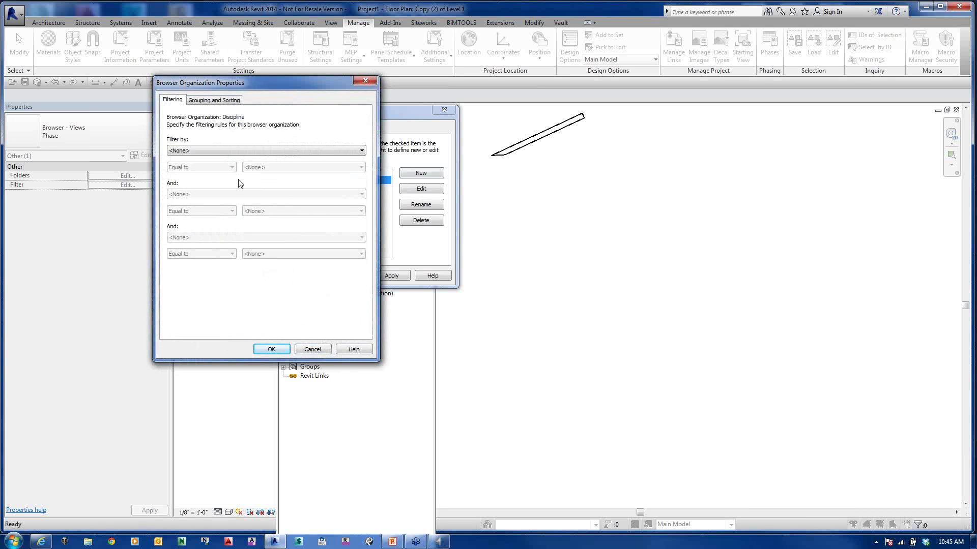
{"action": "left_click", "coordinate": [211, 152]}
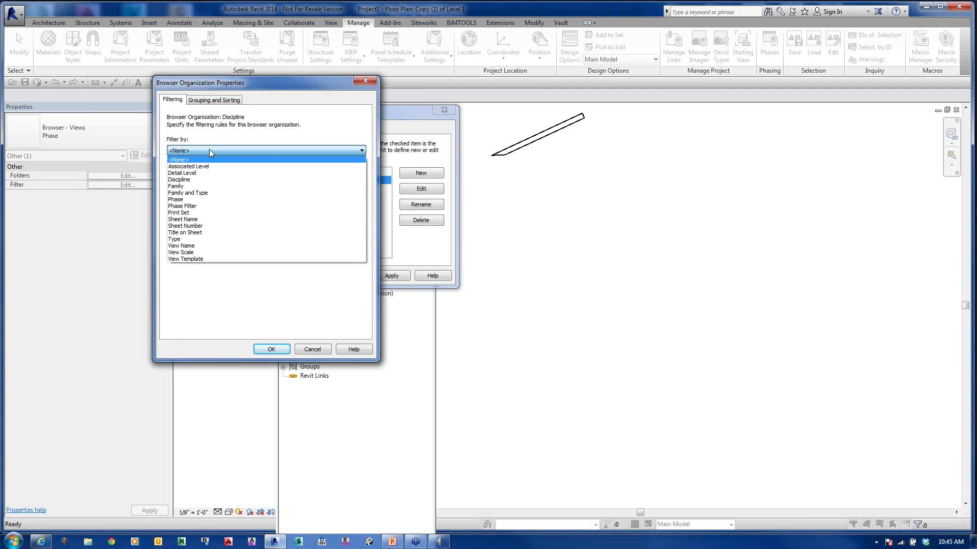
{"action": "left_click", "coordinate": [219, 227]}
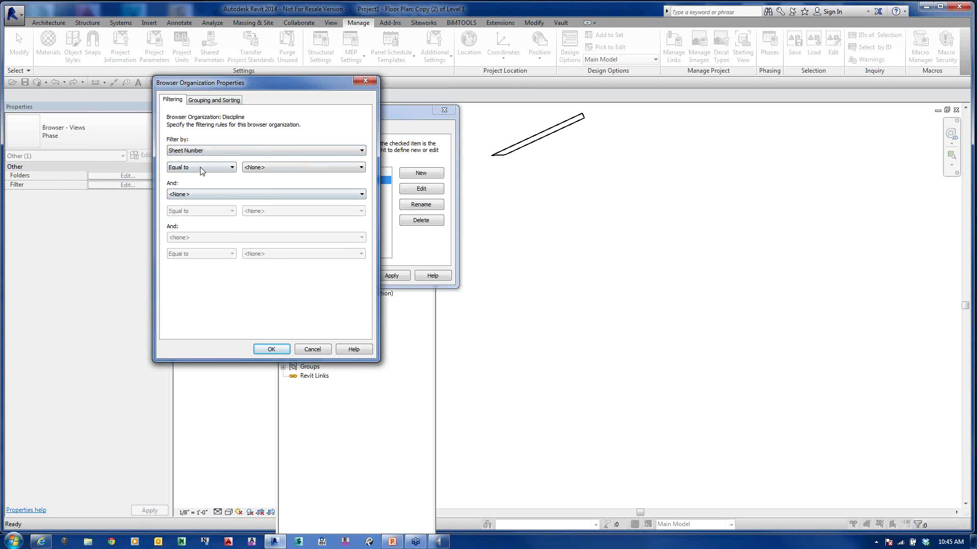
{"action": "left_click", "coordinate": [280, 346]}
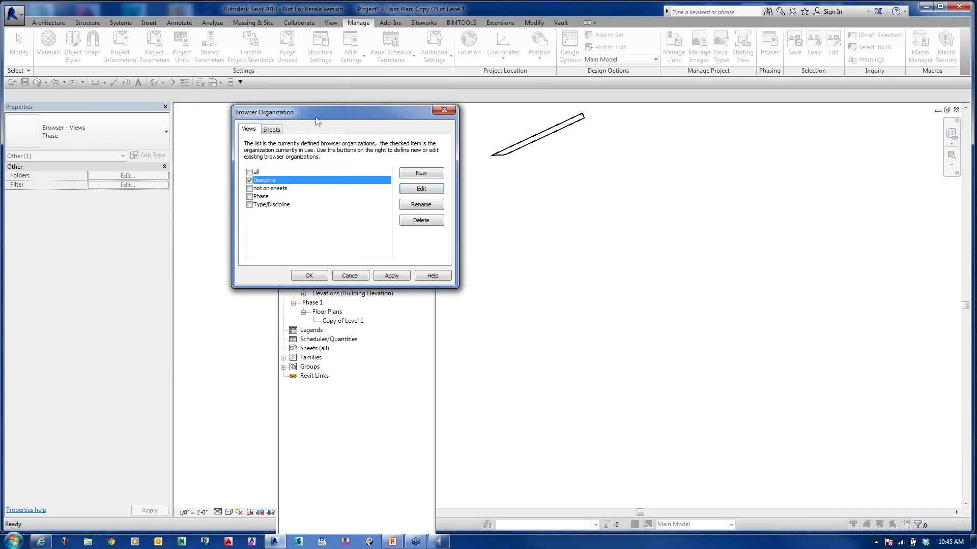
{"action": "left_click", "coordinate": [312, 275]}
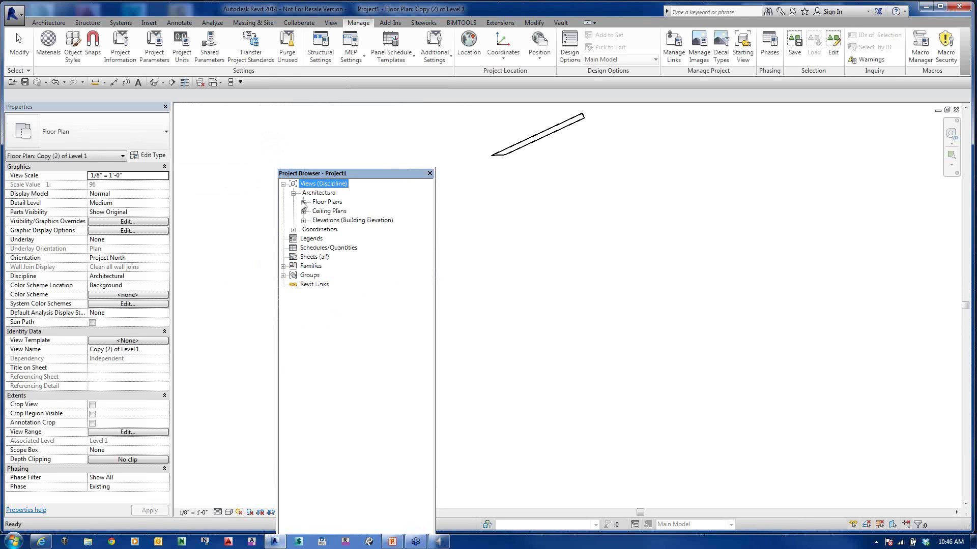
{"action": "left_click", "coordinate": [304, 203]}
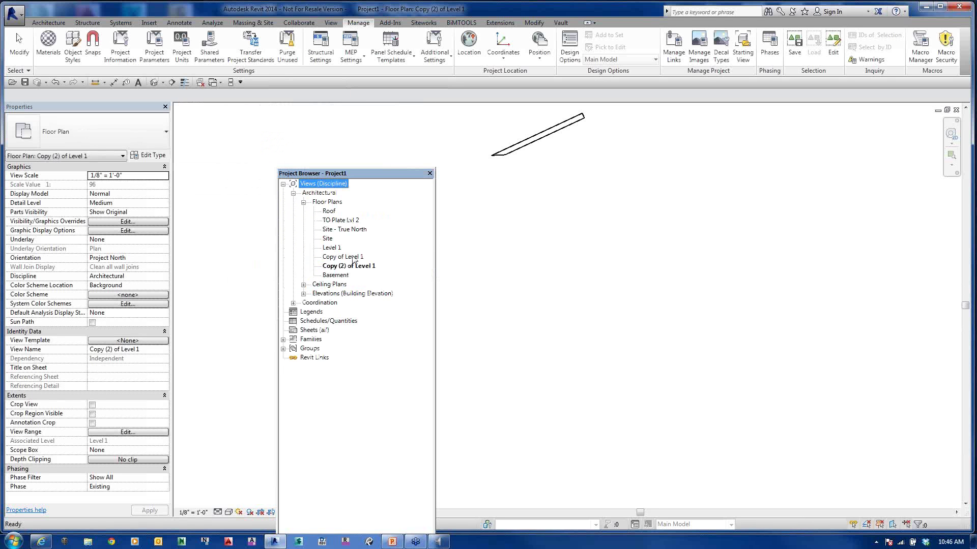
{"action": "left_click", "coordinate": [254, 242]}
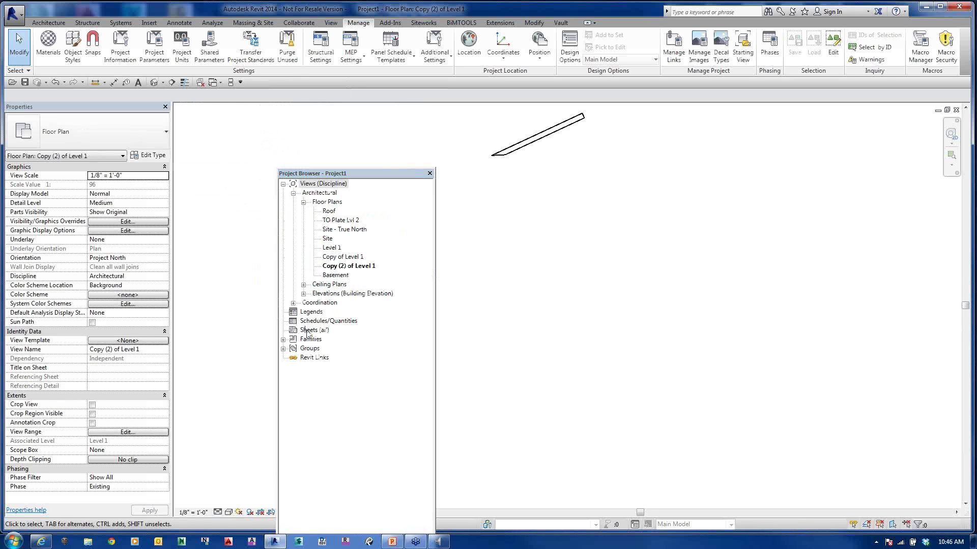
Step: Create a new sheet with the E1 30x42 Horizontal titleblock and place the Copy (2) of Level 1 floor plan on it
{"action": "right_click", "coordinate": [315, 330]}
{"action": "left_click", "coordinate": [338, 336]}
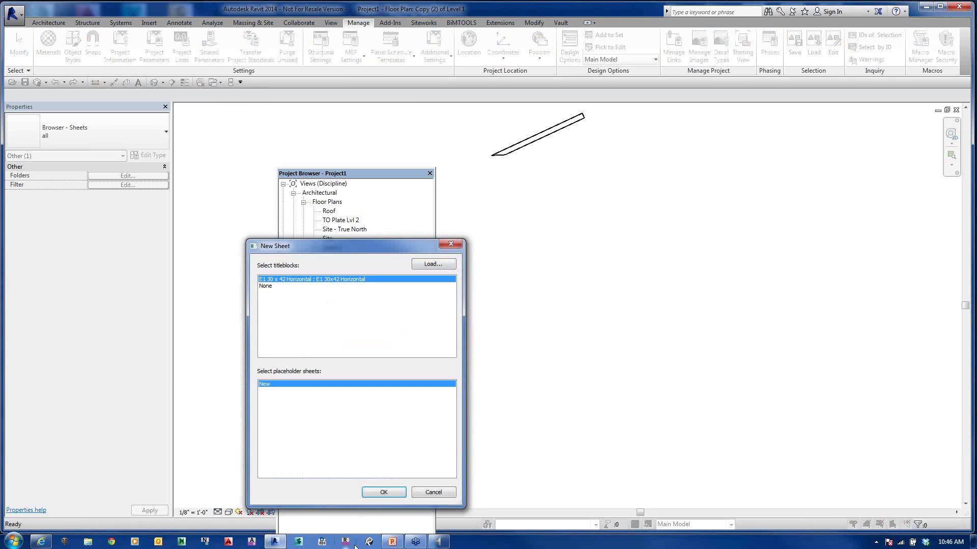
{"action": "left_click", "coordinate": [385, 493]}
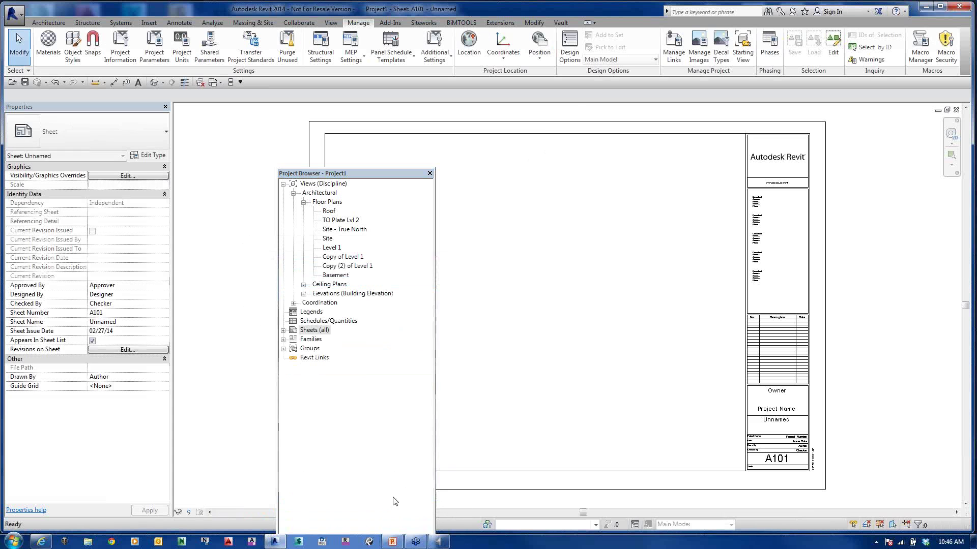
{"action": "left_click", "coordinate": [582, 233]}
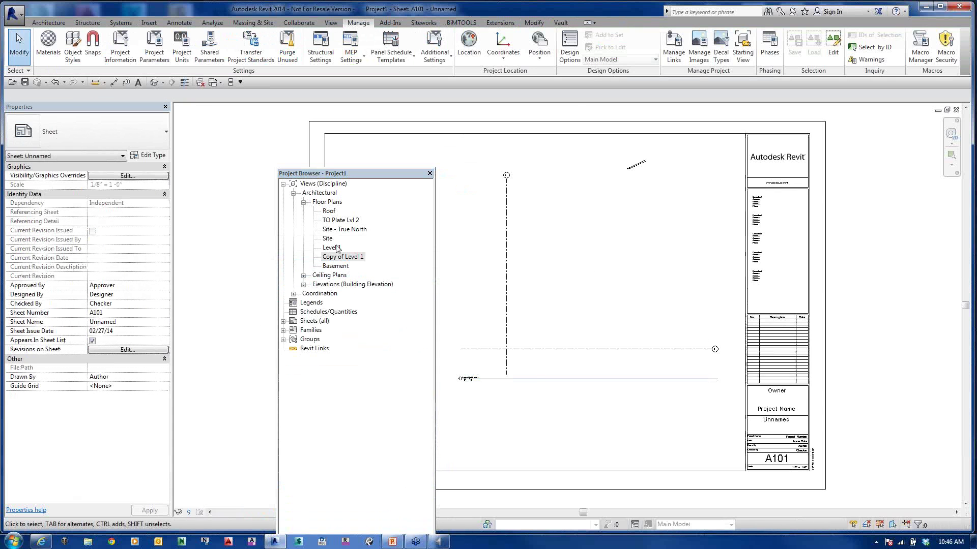
Step: Edit the Discipline view organization in the Project Browser and set its filter to None
{"action": "left_click", "coordinate": [323, 183]}
{"action": "right_click", "coordinate": [307, 184]}
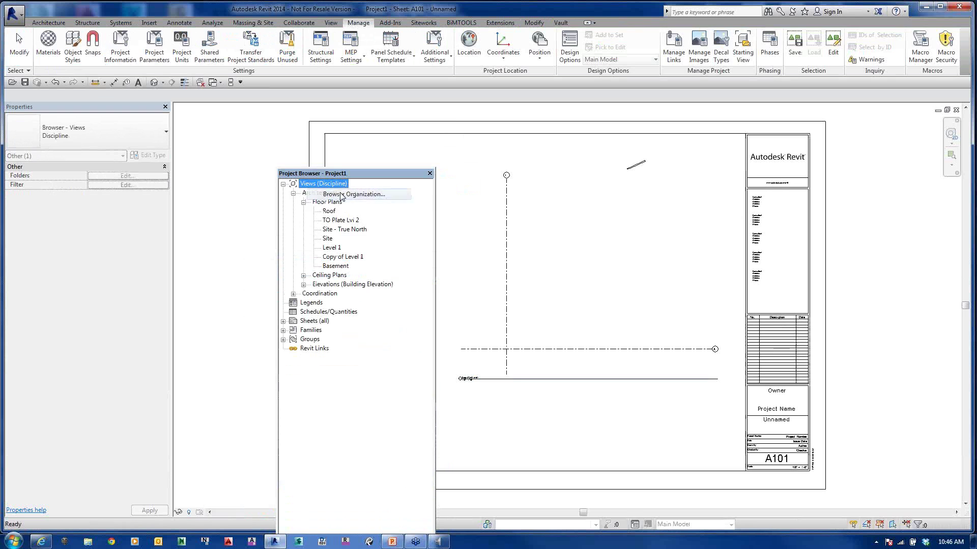
{"action": "left_click", "coordinate": [341, 193]}
{"action": "left_click", "coordinate": [266, 130]}
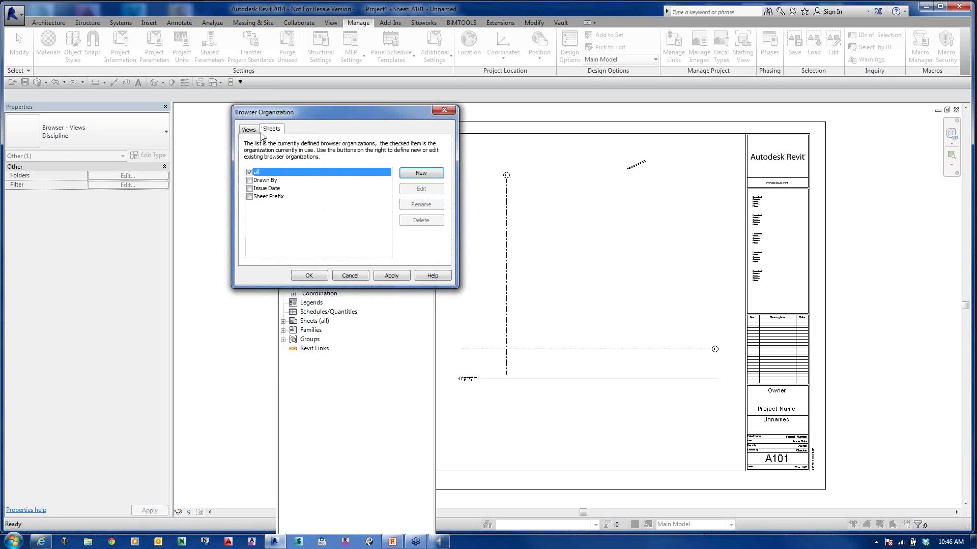
{"action": "left_click", "coordinate": [306, 180]}
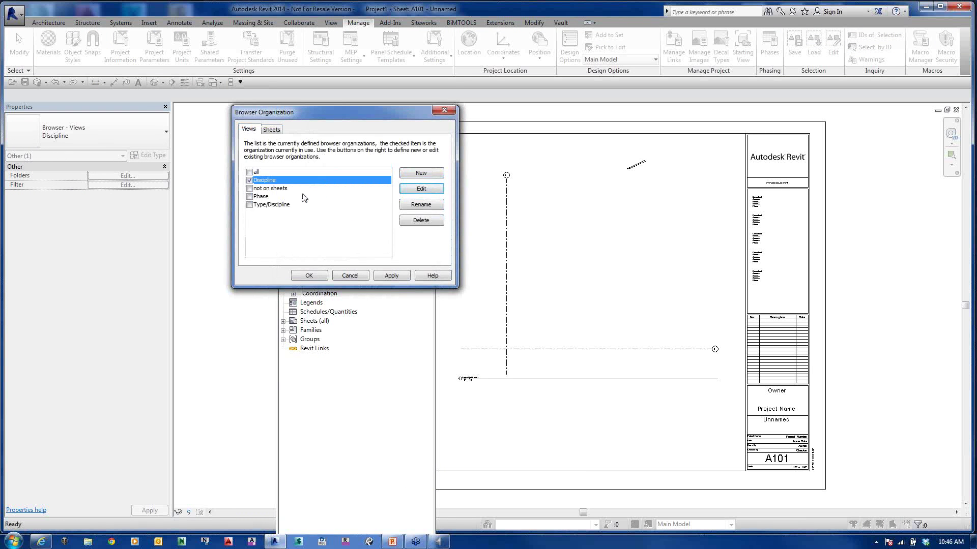
{"action": "left_click", "coordinate": [421, 188]}
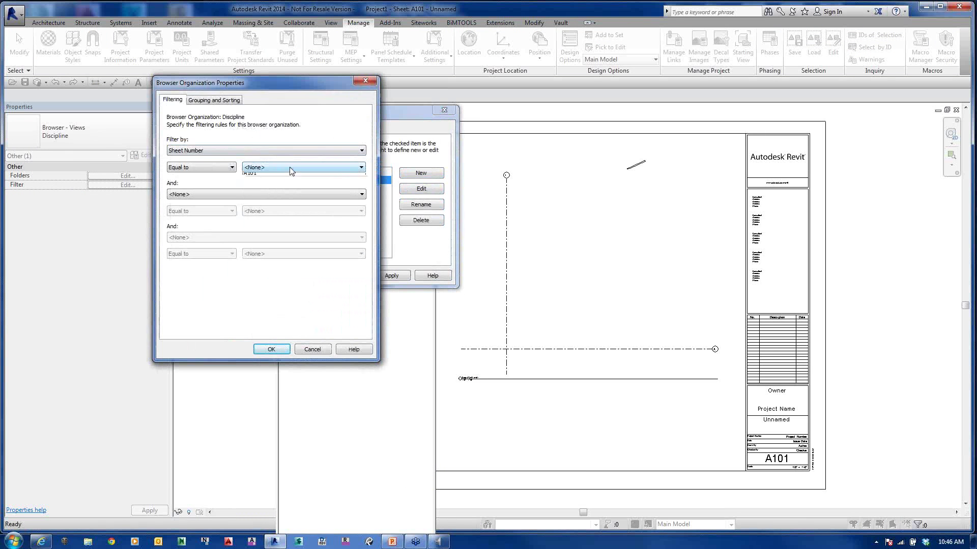
{"action": "left_click", "coordinate": [283, 151]}
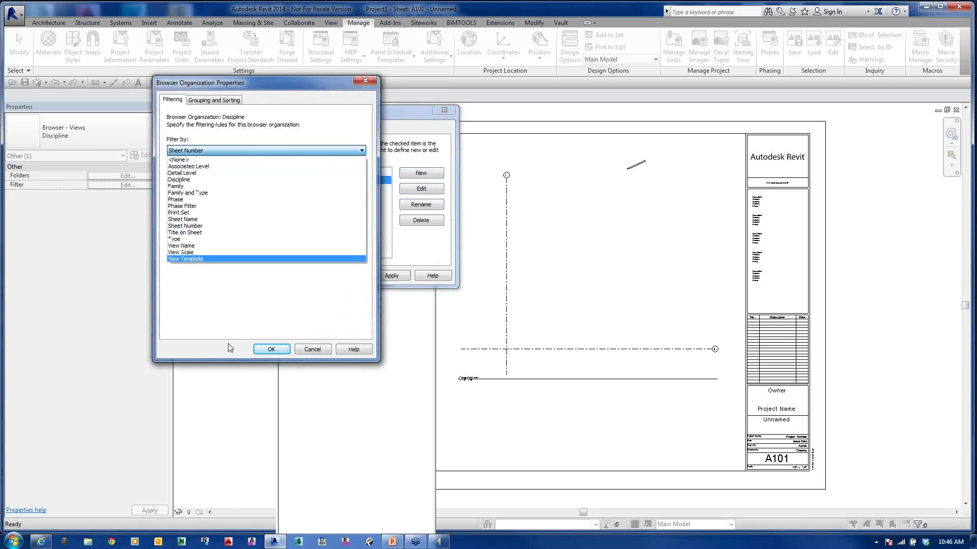
{"action": "left_click", "coordinate": [277, 349]}
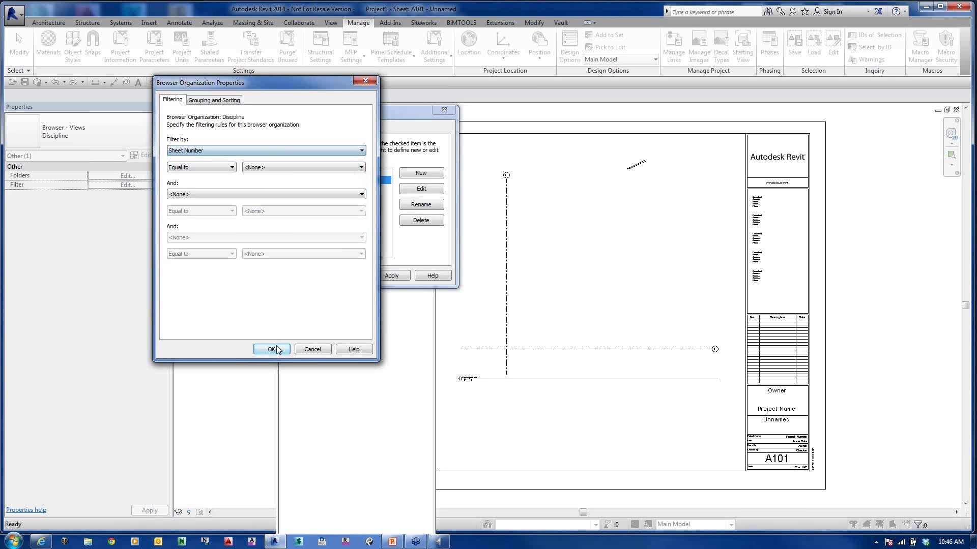
{"action": "left_click", "coordinate": [198, 101]}
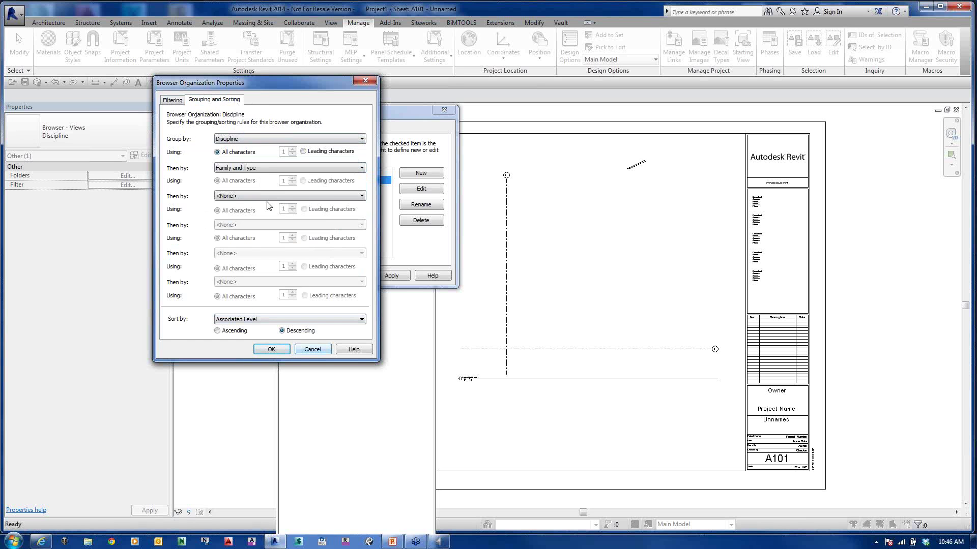
{"action": "left_click", "coordinate": [174, 101]}
{"action": "left_click", "coordinate": [237, 150]}
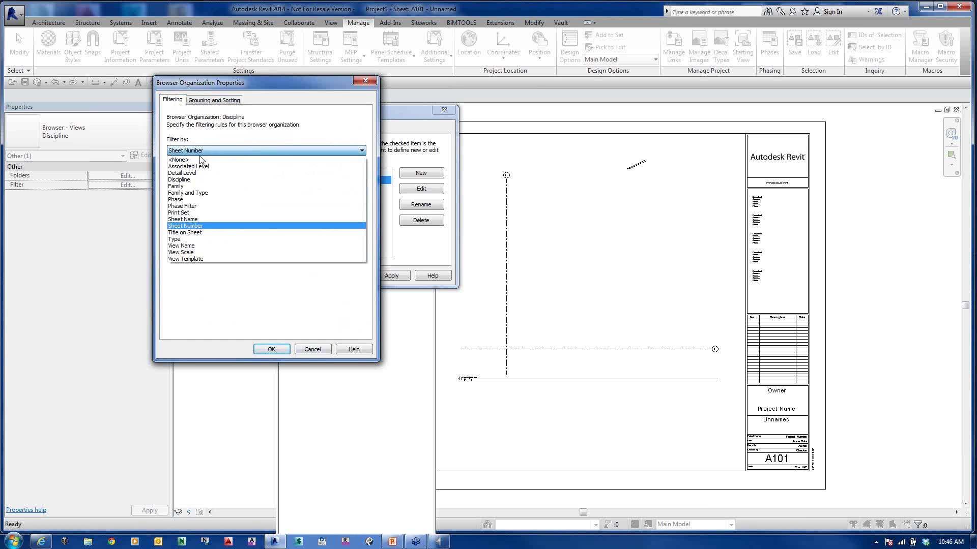
{"action": "left_click", "coordinate": [214, 158]}
Step: Review the Discipline organization's grouping and sorting rules, keep sorting by Associated Level descending, and apply the organization
{"action": "left_click", "coordinate": [198, 101]}
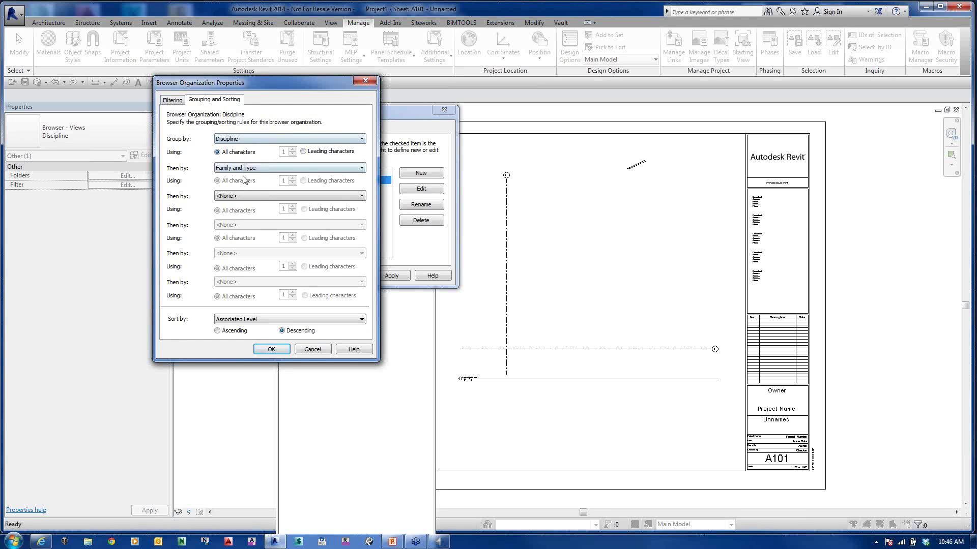
{"action": "left_click_drag", "start_coordinate": [258, 82], "coordinate": [544, 173]}
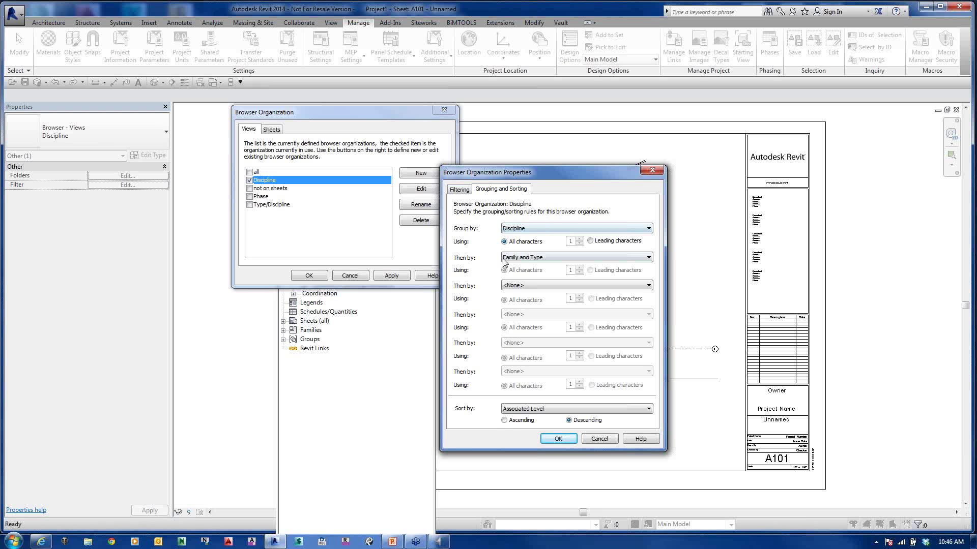
{"action": "left_click", "coordinate": [561, 410]}
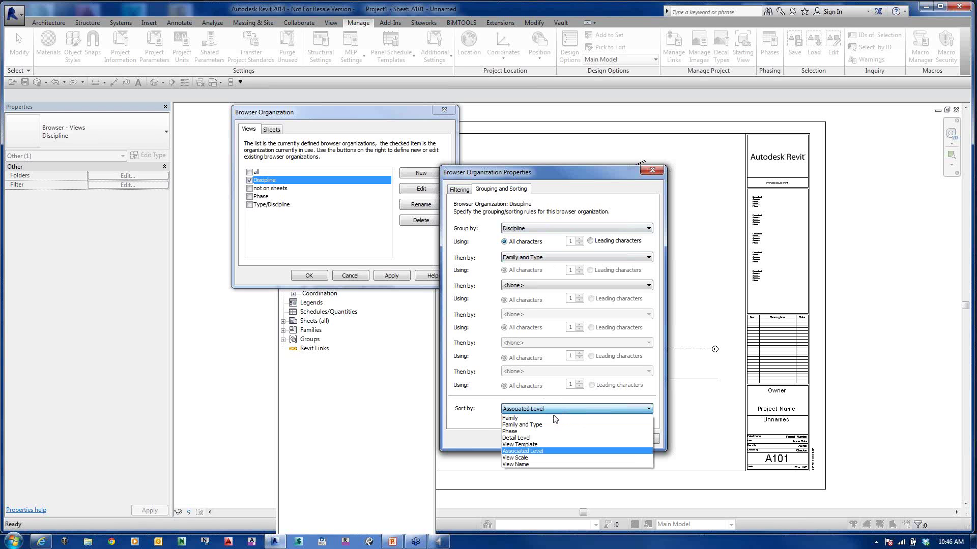
{"action": "left_click", "coordinate": [484, 415]}
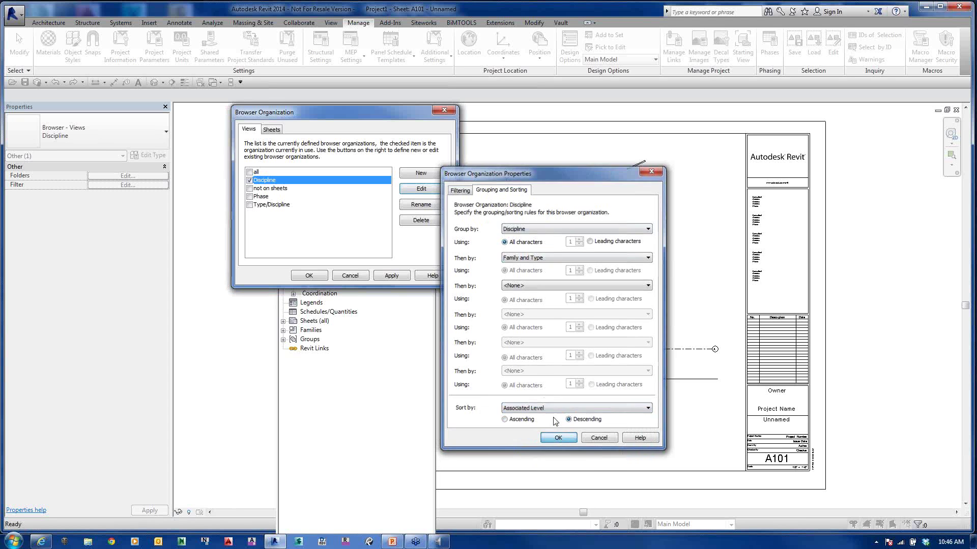
{"action": "left_click", "coordinate": [558, 437]}
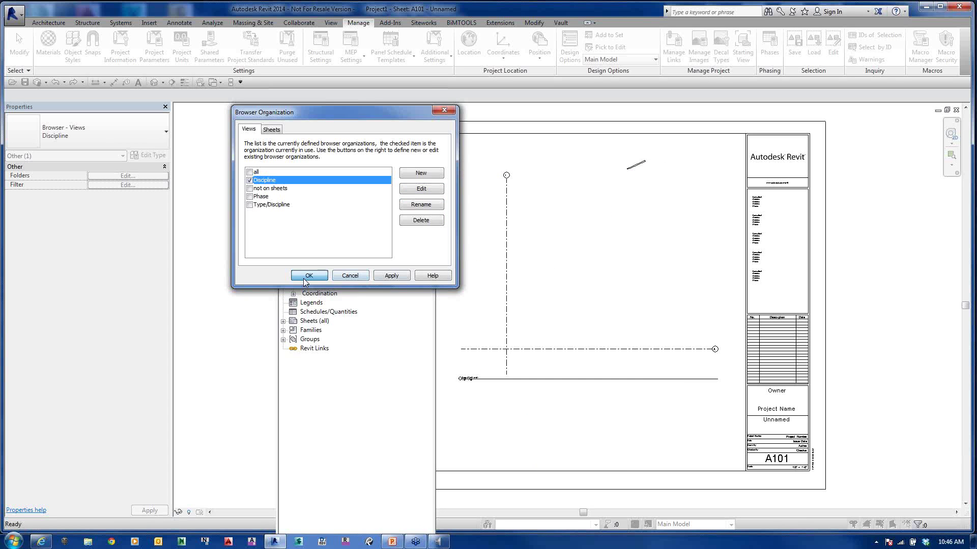
{"action": "left_click", "coordinate": [307, 276]}
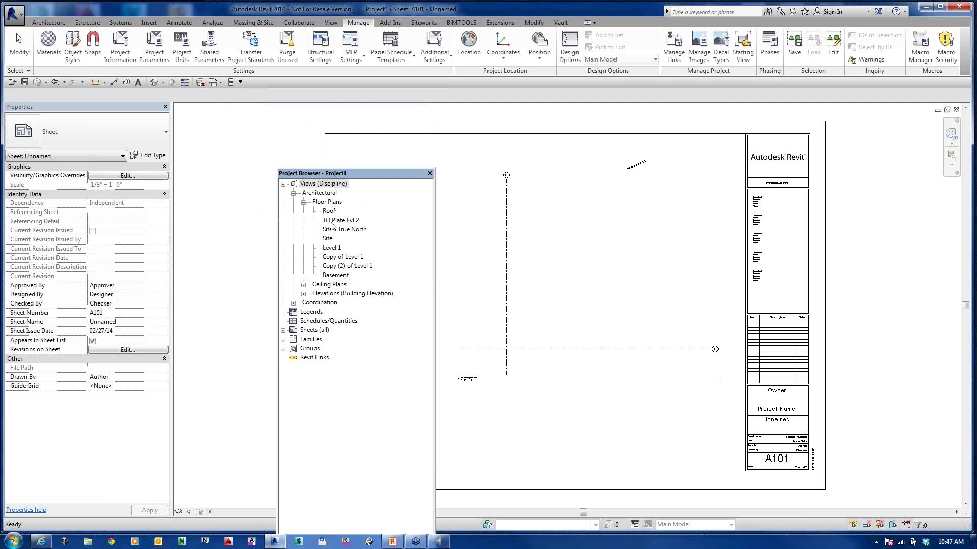
Step: Examine the Discipline view organization's grouping and sorting rules again and leave the organization settings
{"action": "right_click", "coordinate": [321, 185]}
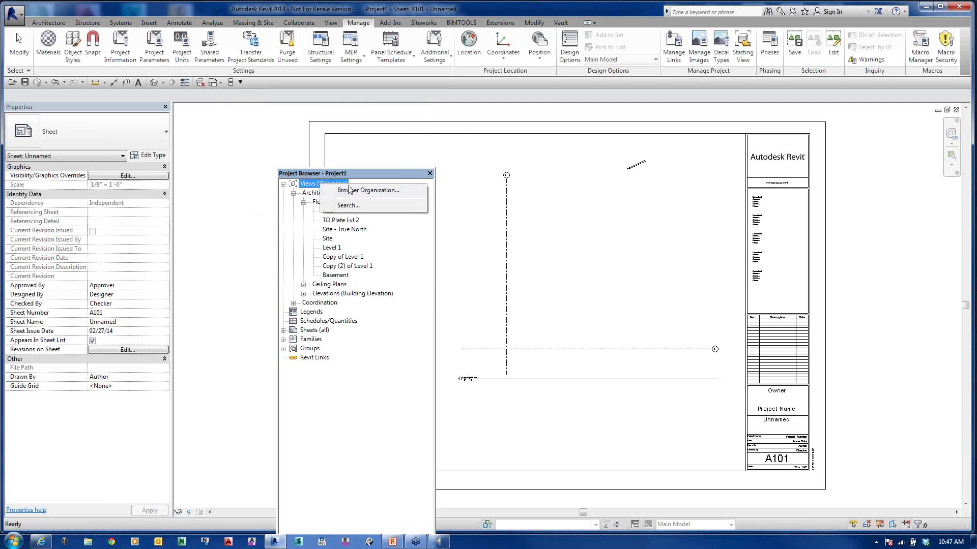
{"action": "left_click", "coordinate": [349, 189]}
{"action": "left_click", "coordinate": [421, 188]}
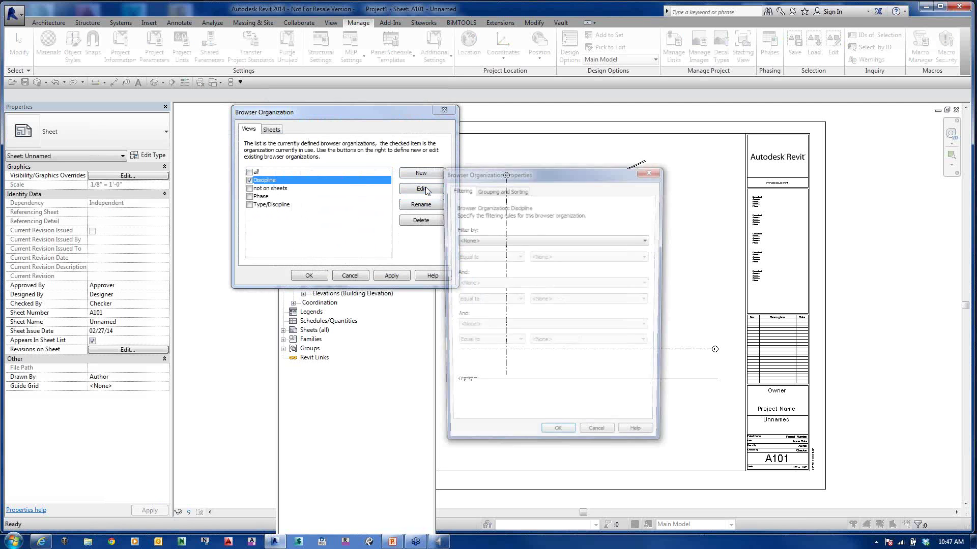
{"action": "left_click", "coordinate": [502, 191]}
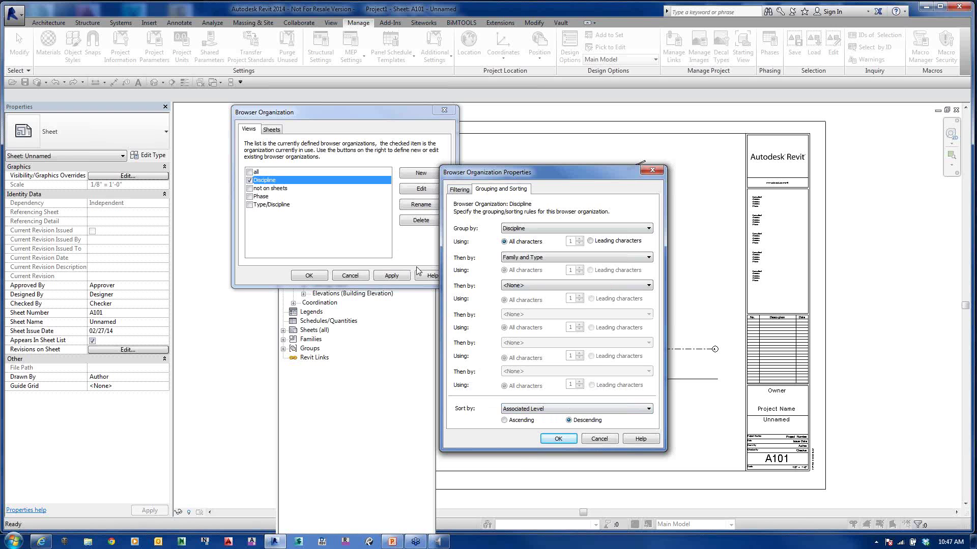
{"action": "left_click", "coordinate": [573, 440]}
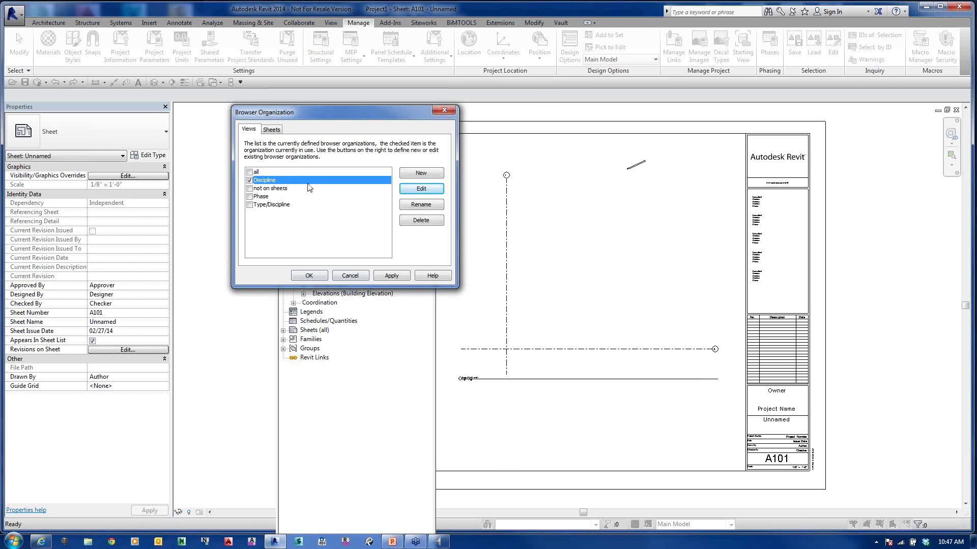
{"action": "left_click", "coordinate": [347, 276]}
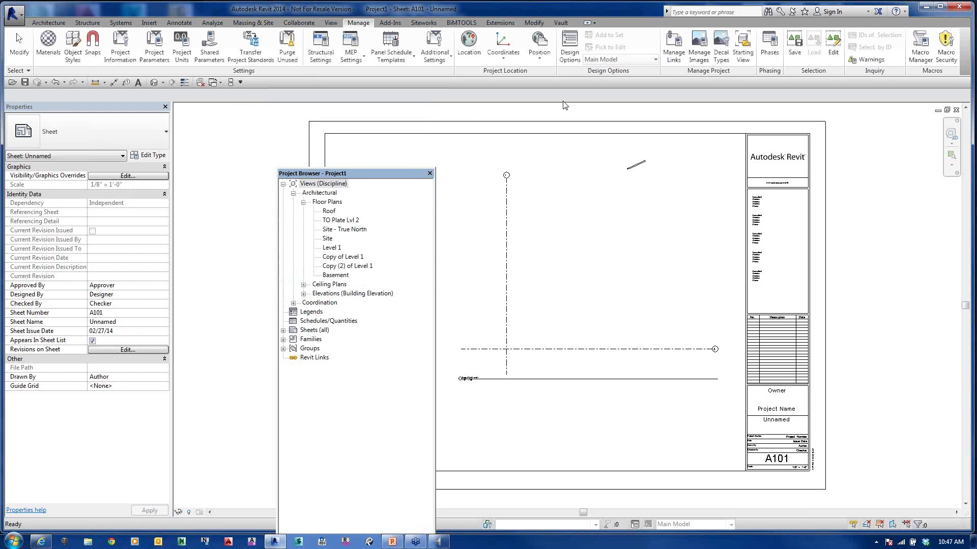
Step: Close the sheet and both Level 1 copies, and dock the Project Browser beside the Properties palette
{"action": "left_click", "coordinate": [956, 109]}
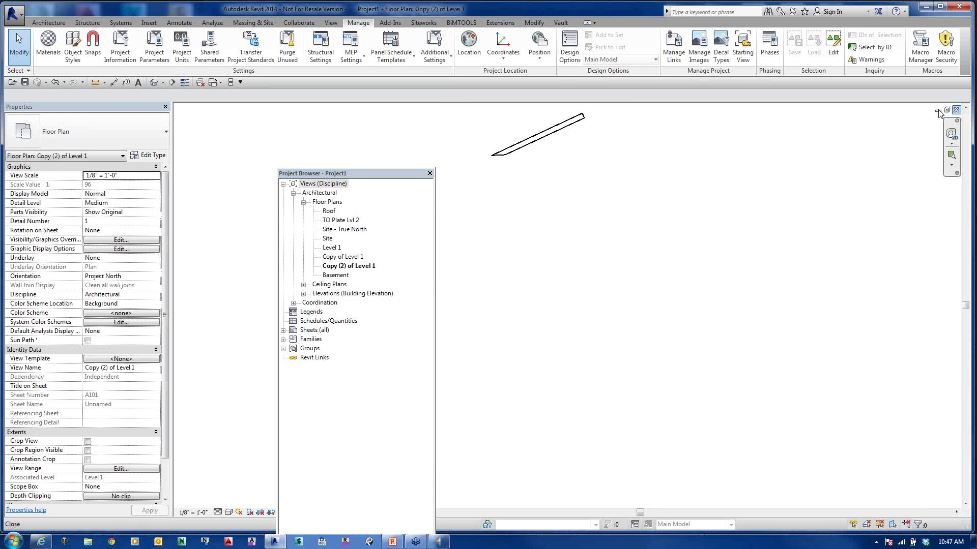
{"action": "left_click", "coordinate": [956, 110]}
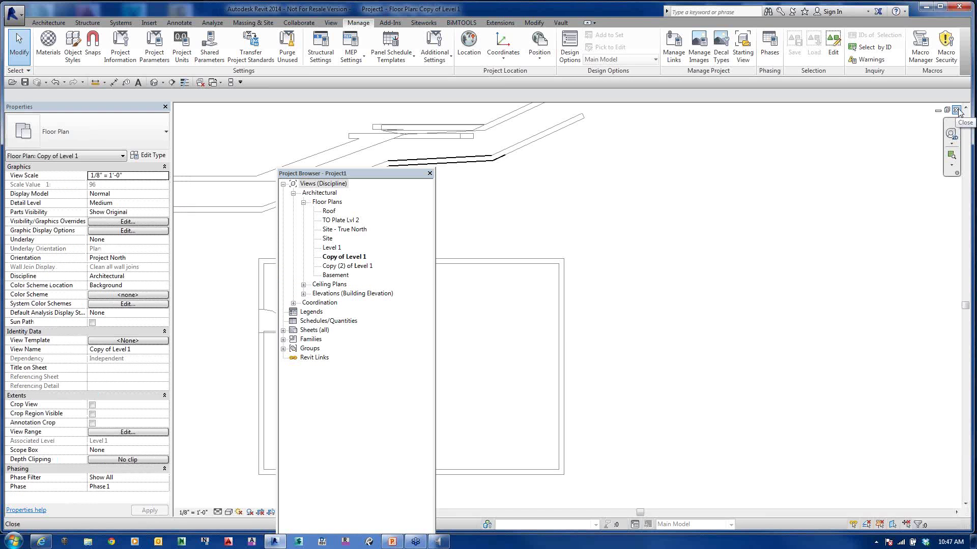
{"action": "left_click", "coordinate": [956, 109]}
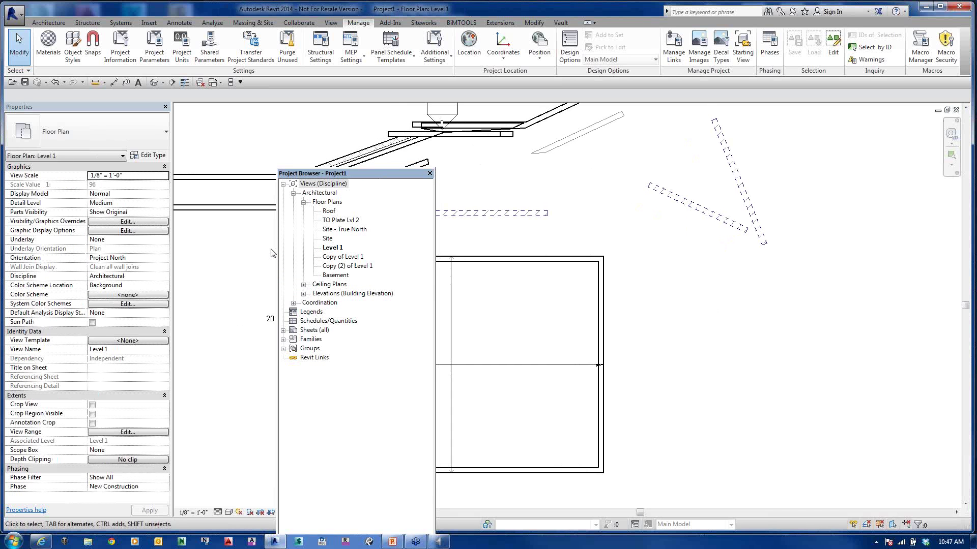
{"action": "left_click_drag", "start_coordinate": [335, 174], "coordinate": [251, 225]}
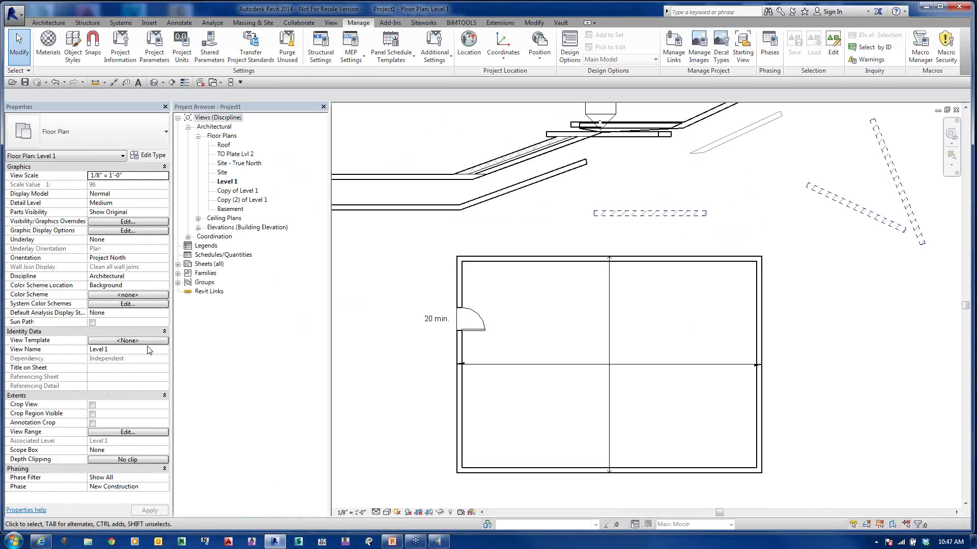
Step: Examine the view templates available for the Level 1 plan and the project standards transferable from RA Nelson 1.rvt, applying neither
{"action": "scroll", "coordinate": [422, 351], "scroll_direction": "down", "scroll_amount": 2}
{"action": "middle_click_drag", "start_coordinate": [422, 351], "coordinate": [569, 363]}
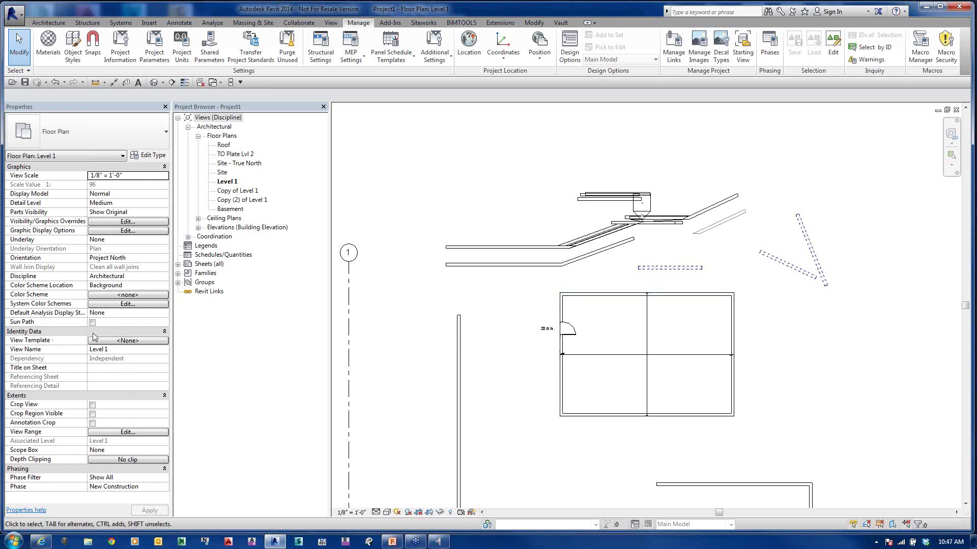
{"action": "left_click", "coordinate": [153, 344]}
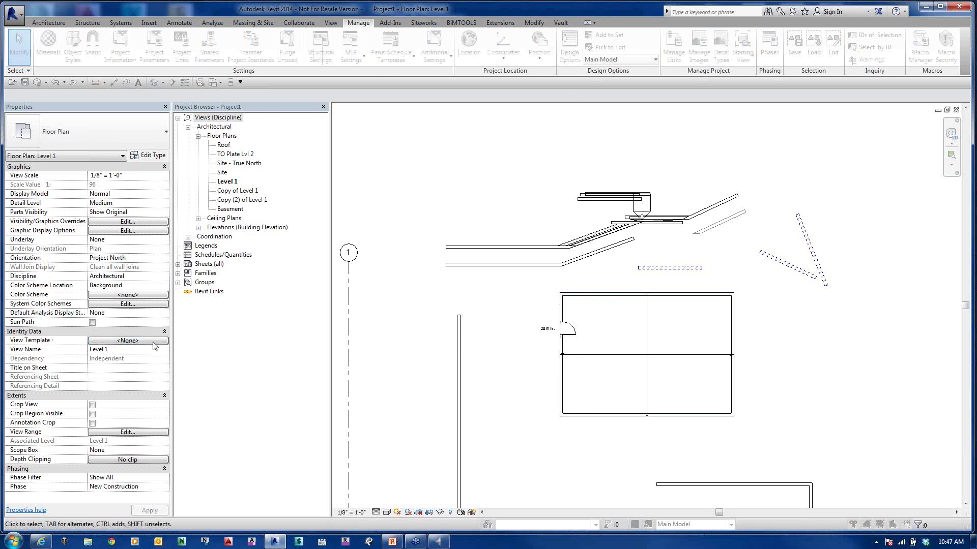
{"action": "left_click", "coordinate": [223, 108]}
{"action": "left_click", "coordinate": [218, 115]}
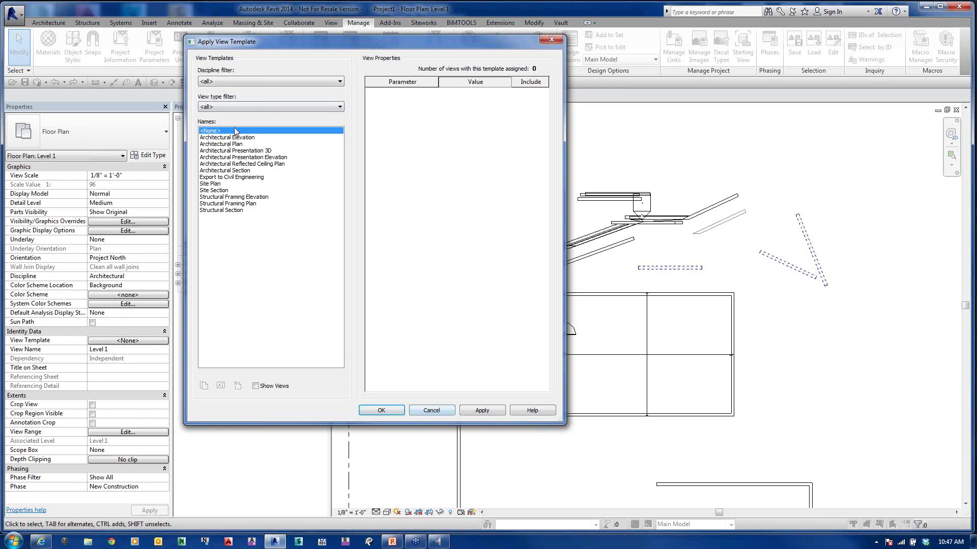
{"action": "left_click", "coordinate": [431, 409]}
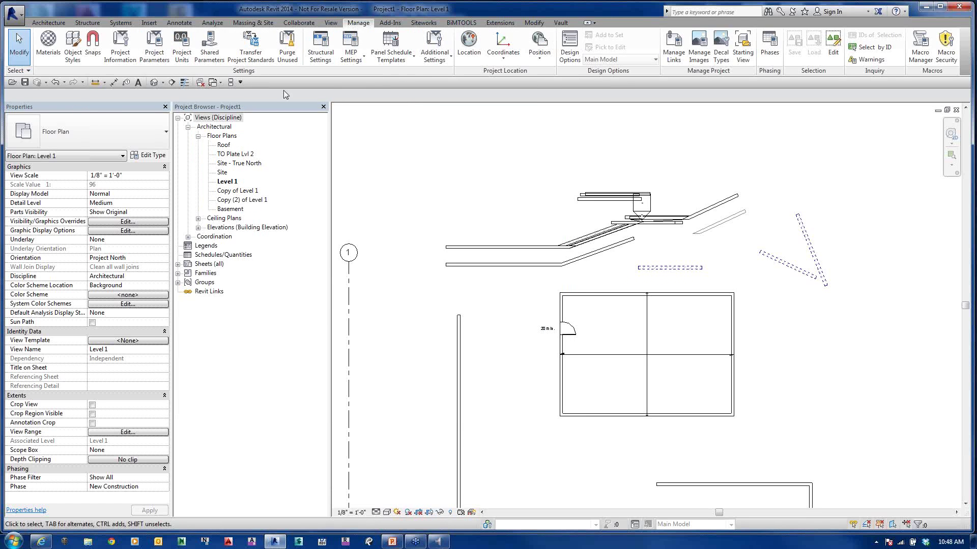
{"action": "left_click", "coordinate": [260, 54]}
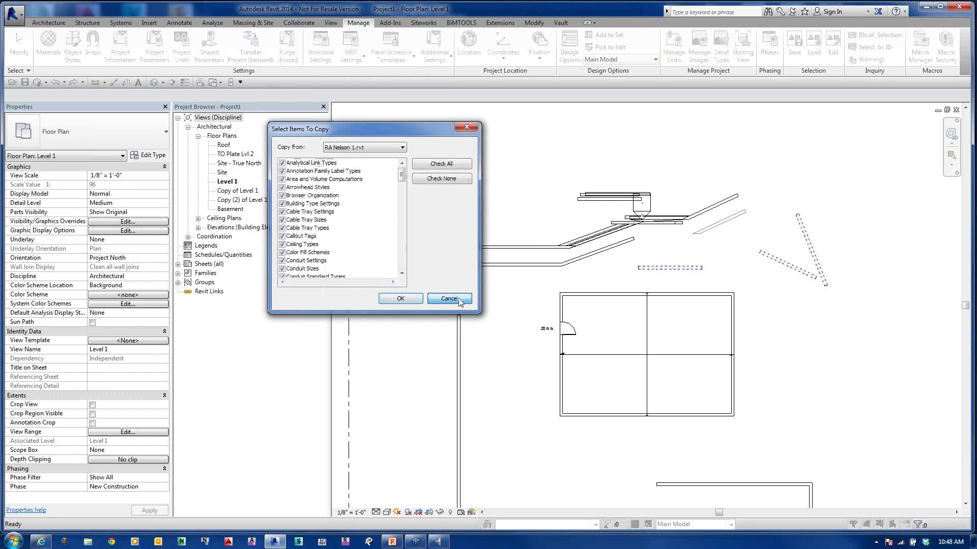
{"action": "left_click", "coordinate": [458, 299]}
Step: Switch to the RA Nelson 1.rvt project and open its Copy of Level 1 floor plan around the restrooms
{"action": "key", "text": "ctrl+Tab"}
{"action": "key", "text": "ctrl+Tab"}
{"action": "key", "text": "ctrl+Tab"}
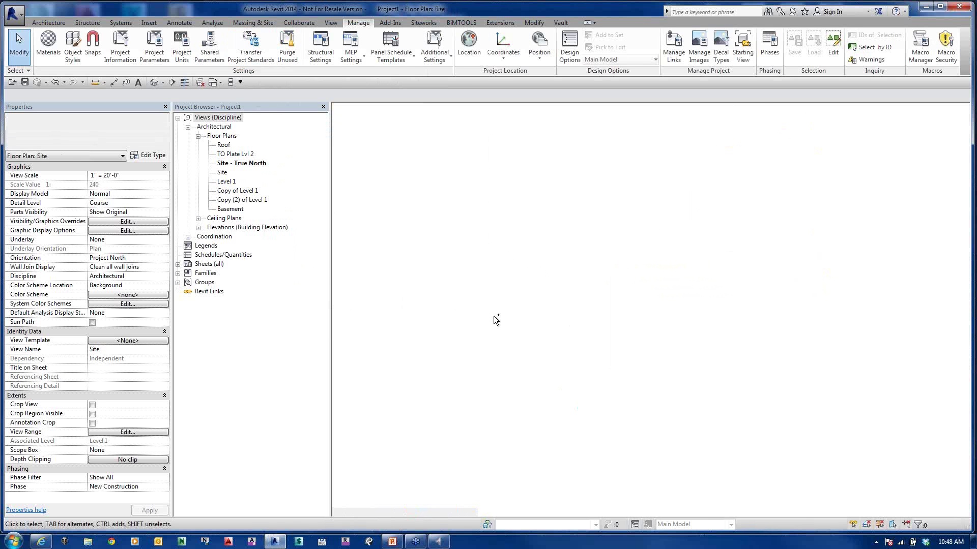
{"action": "key", "text": "ctrl+Tab"}
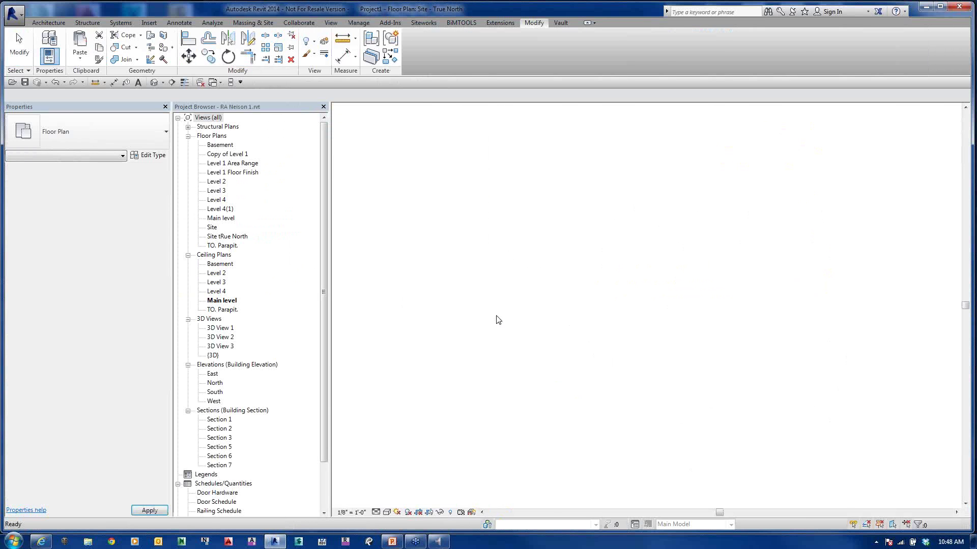
{"action": "middle_click_drag", "start_coordinate": [632, 362], "coordinate": [672, 332]}
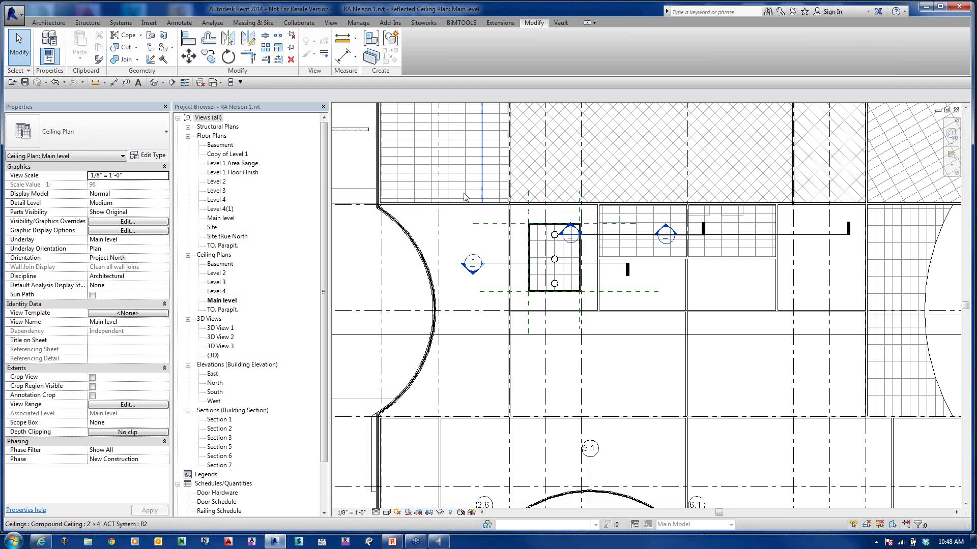
{"action": "double_click", "coordinate": [228, 154]}
{"action": "scroll", "coordinate": [601, 317], "scroll_direction": "up", "scroll_amount": 5}
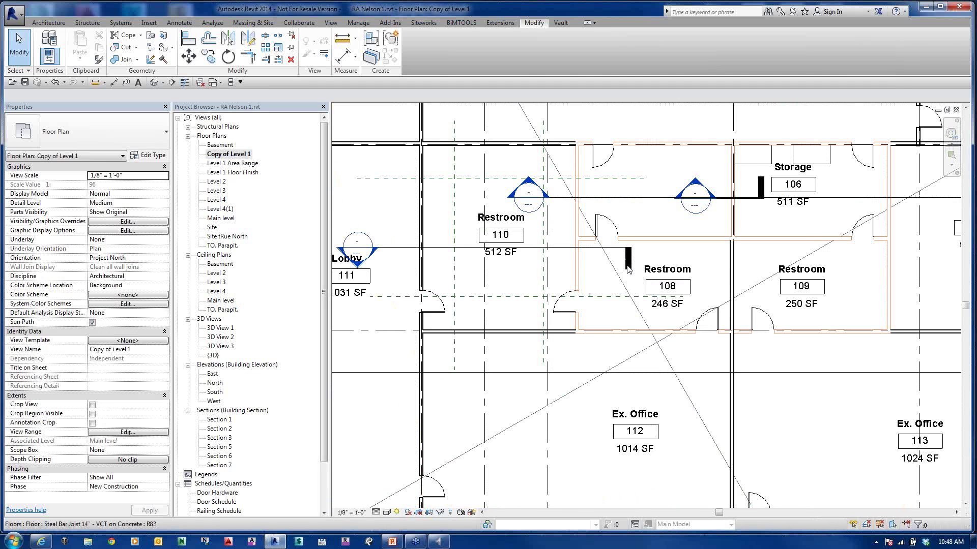
Step: Set the Fire Rating of the exterior wall type 2x6 Stucture with /stone, near the curved lobby wall, to 2Hr
{"action": "middle_click_drag", "start_coordinate": [574, 410], "coordinate": [638, 312]}
{"action": "scroll", "coordinate": [639, 313], "scroll_direction": "down", "scroll_amount": 3}
{"action": "scroll", "coordinate": [372, 207], "scroll_direction": "up", "scroll_amount": 1}
{"action": "middle_click_drag", "start_coordinate": [373, 207], "coordinate": [543, 171]}
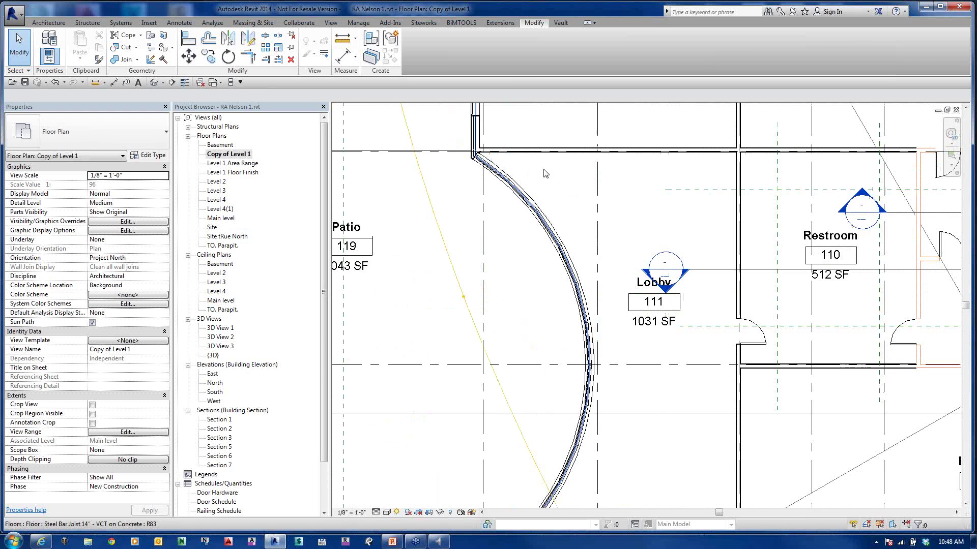
{"action": "scroll", "coordinate": [486, 159], "scroll_direction": "up", "scroll_amount": 4}
{"action": "middle_click_drag", "start_coordinate": [486, 158], "coordinate": [664, 455]}
{"action": "left_click", "coordinate": [619, 323]}
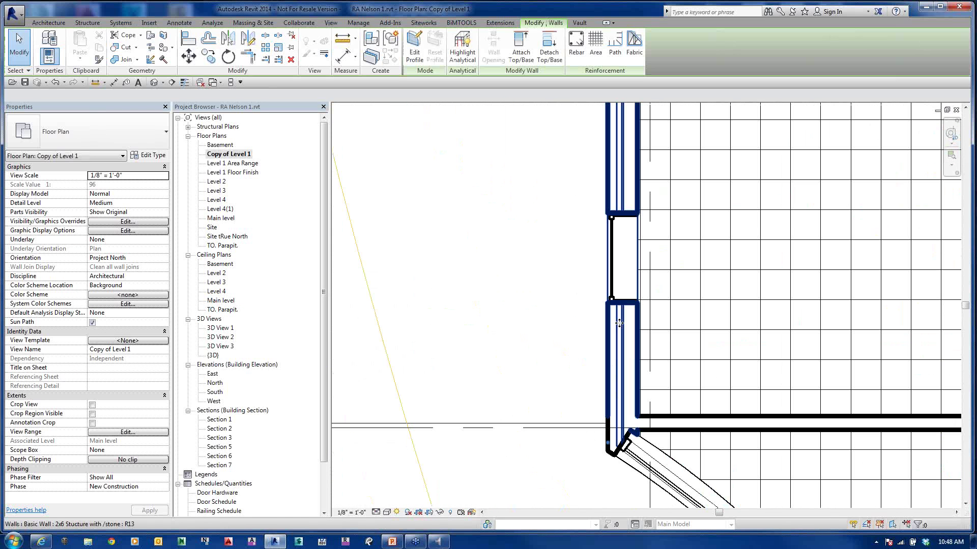
{"action": "left_click", "coordinate": [149, 156]}
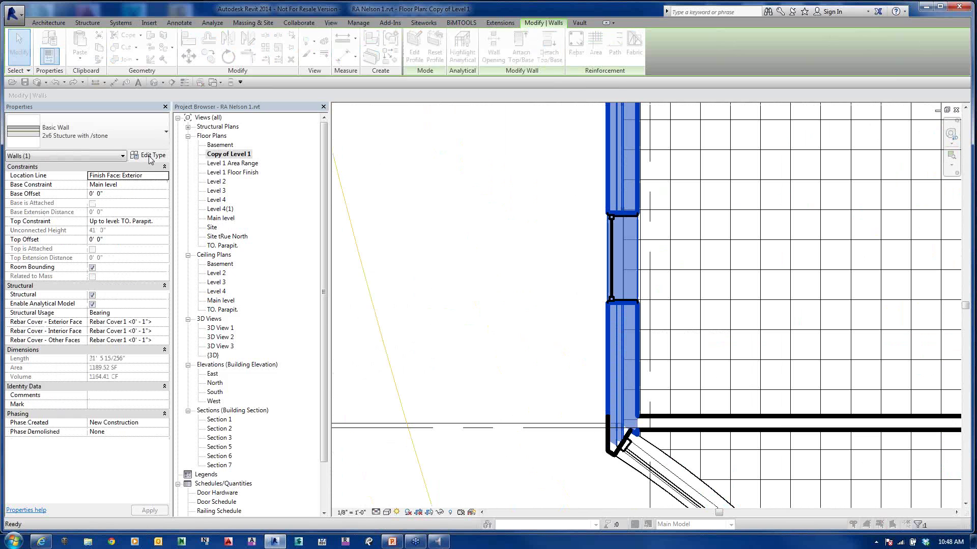
{"action": "left_click", "coordinate": [389, 311]}
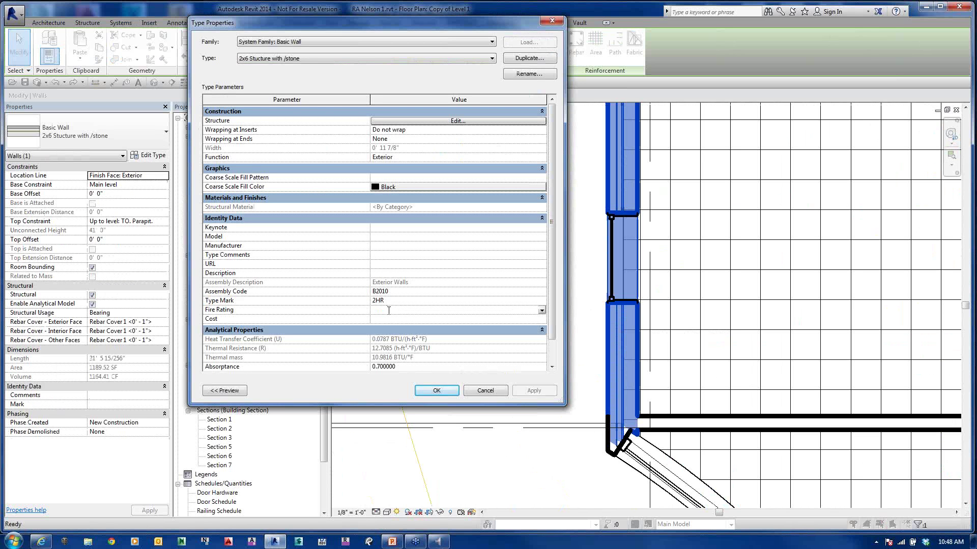
{"action": "type", "text": "2Hr"}
{"action": "left_click", "coordinate": [436, 391]}
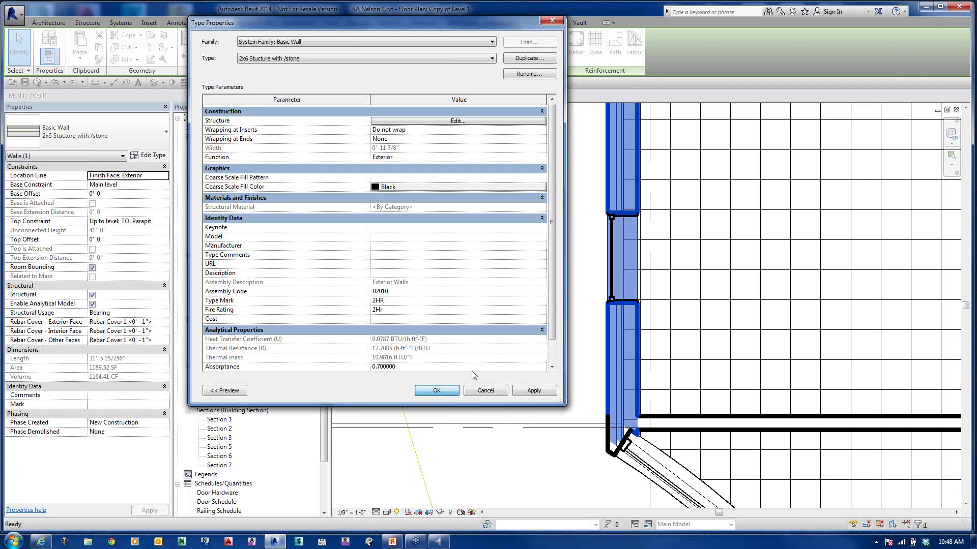
{"action": "left_click", "coordinate": [539, 310]}
{"action": "scroll", "coordinate": [539, 373], "scroll_direction": "down", "scroll_amount": 2}
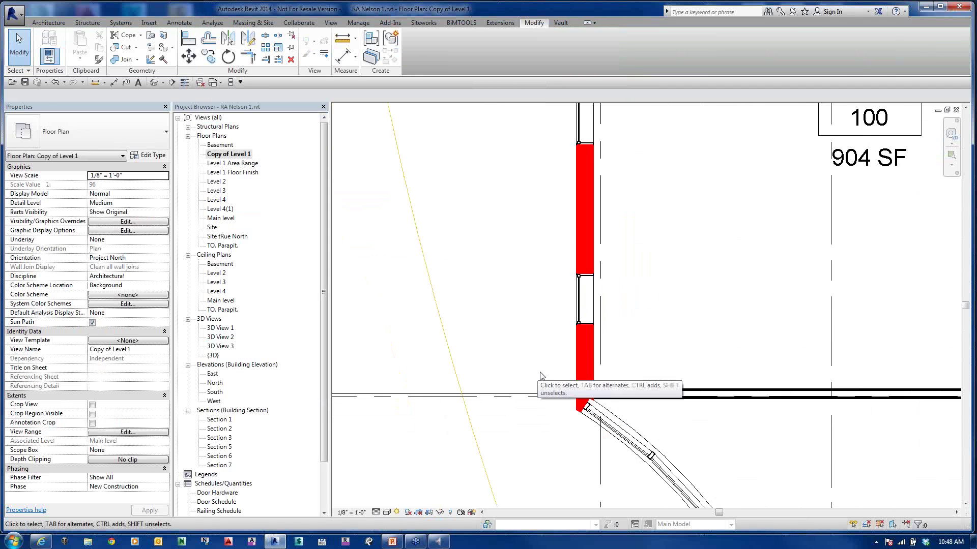
{"action": "scroll", "coordinate": [541, 377], "scroll_direction": "down", "scroll_amount": 3}
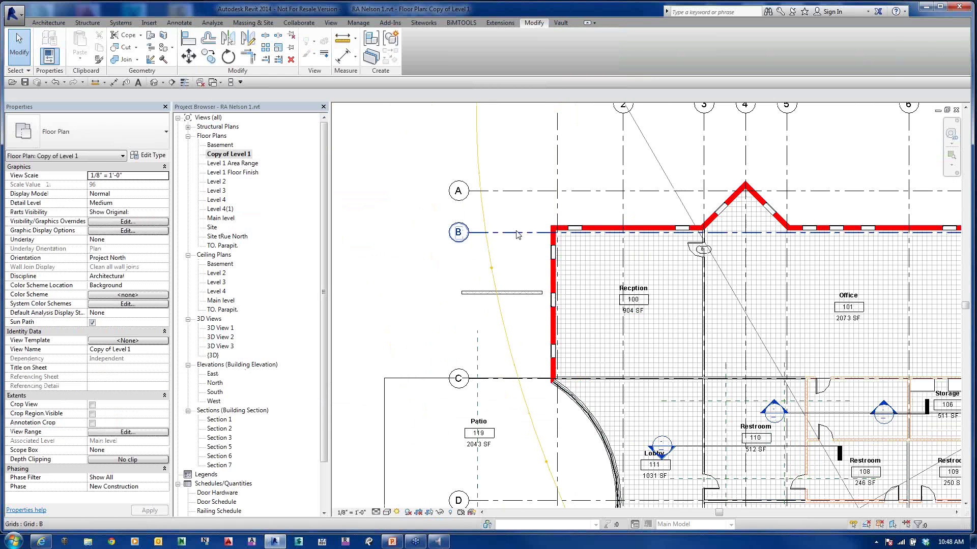
{"action": "mouse_move", "coordinate": [685, 346]}
{"action": "middle_mouse_down"}
{"action": "mouse_move", "coordinate": [634, 268]}
{"action": "mouse_move", "coordinate": [565, 196]}
{"action": "middle_mouse_up"}
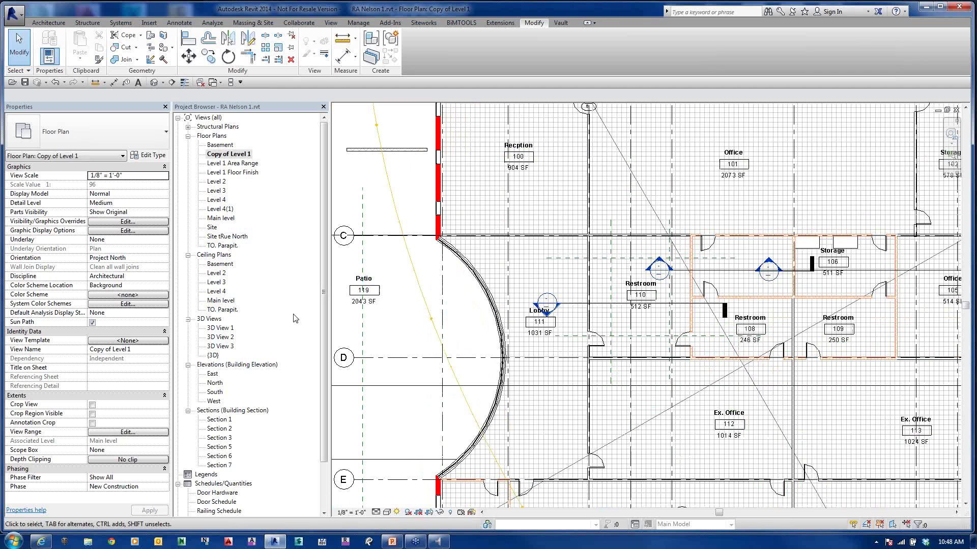
Step: Open the Level 1 Floor Finish plan and check the type properties of the restroom wall and the exterior stone wall, changing nothing
{"action": "double_click", "coordinate": [242, 173]}
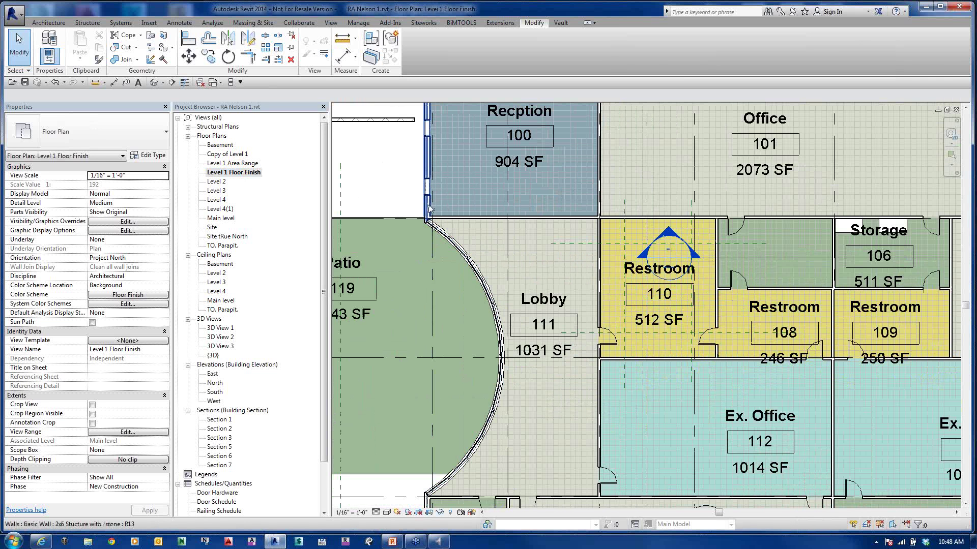
{"action": "left_click", "coordinate": [727, 291]}
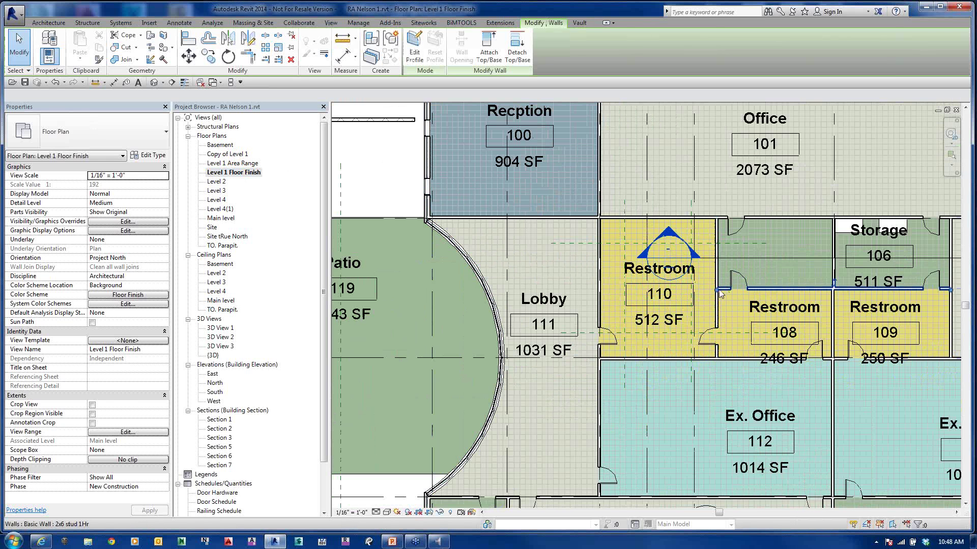
{"action": "left_click", "coordinate": [156, 158]}
{"action": "key", "text": "Escape"}
{"action": "key", "text": "Escape"}
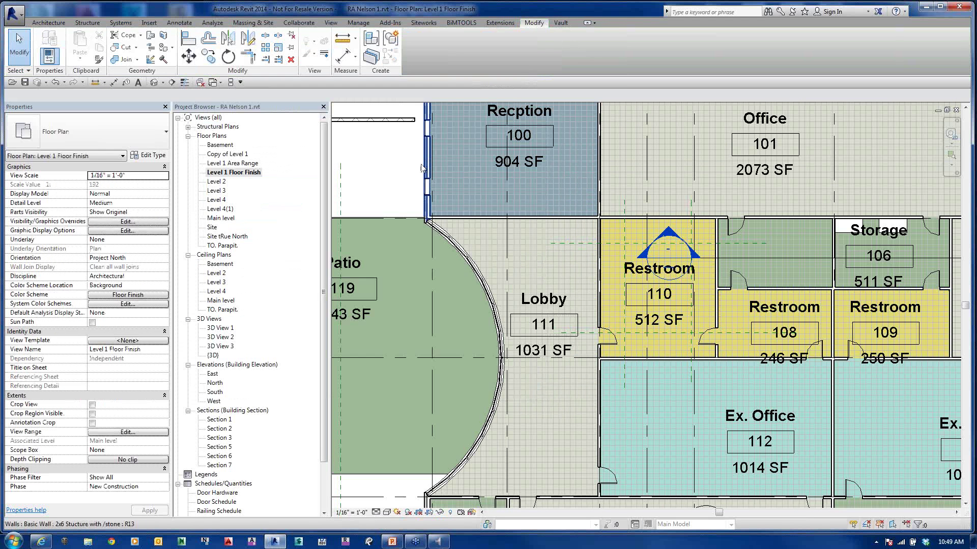
{"action": "left_click", "coordinate": [422, 168]}
{"action": "left_click", "coordinate": [147, 155]}
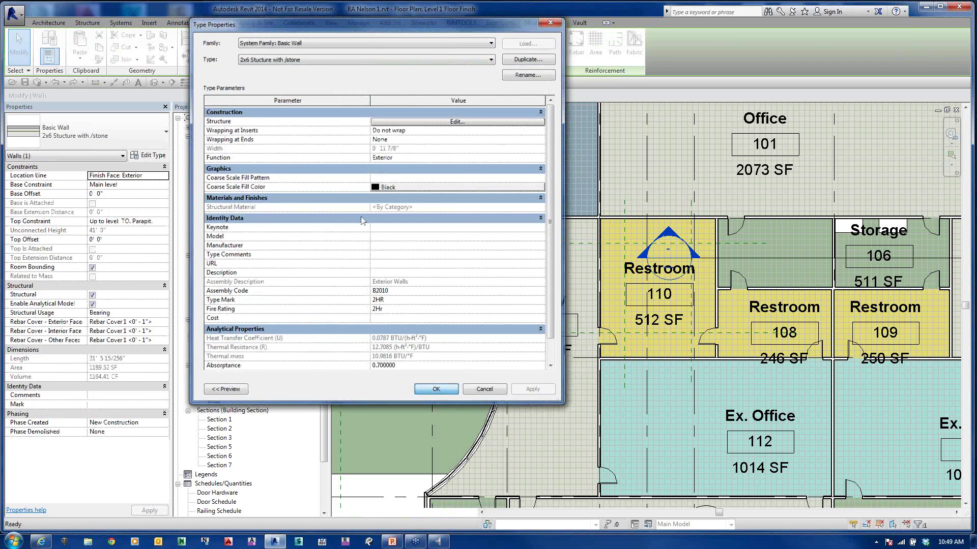
{"action": "key", "text": "Escape"}
{"action": "key", "text": "Escape"}
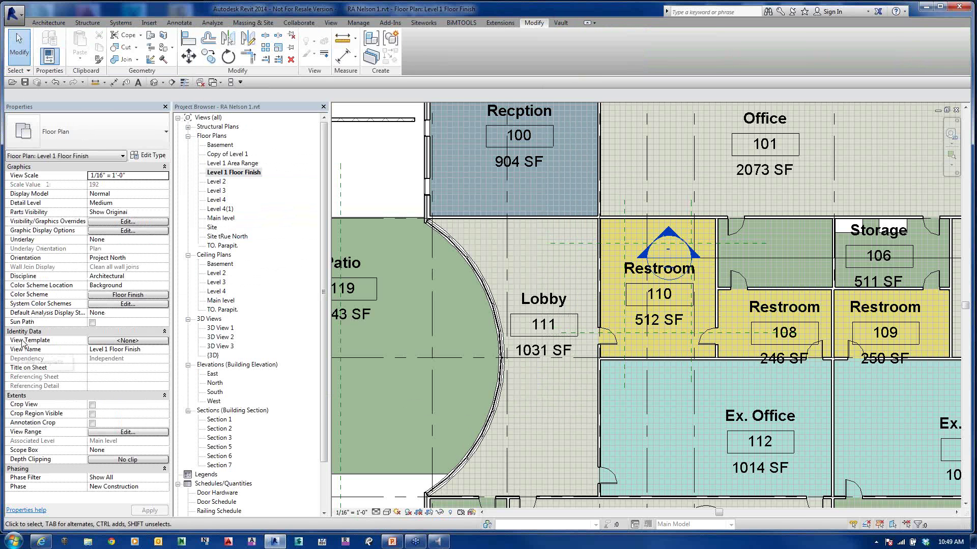
Step: Assign the Fire Walls view template to the Level 1 Floor Finish plan, inspect the restroom walls and undo the assignment
{"action": "left_click", "coordinate": [158, 342]}
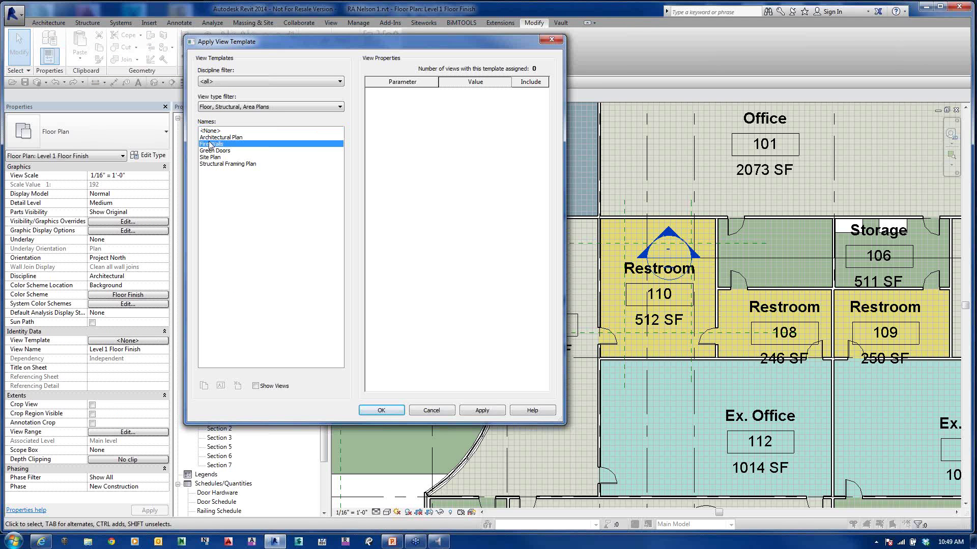
{"action": "left_click", "coordinate": [210, 144]}
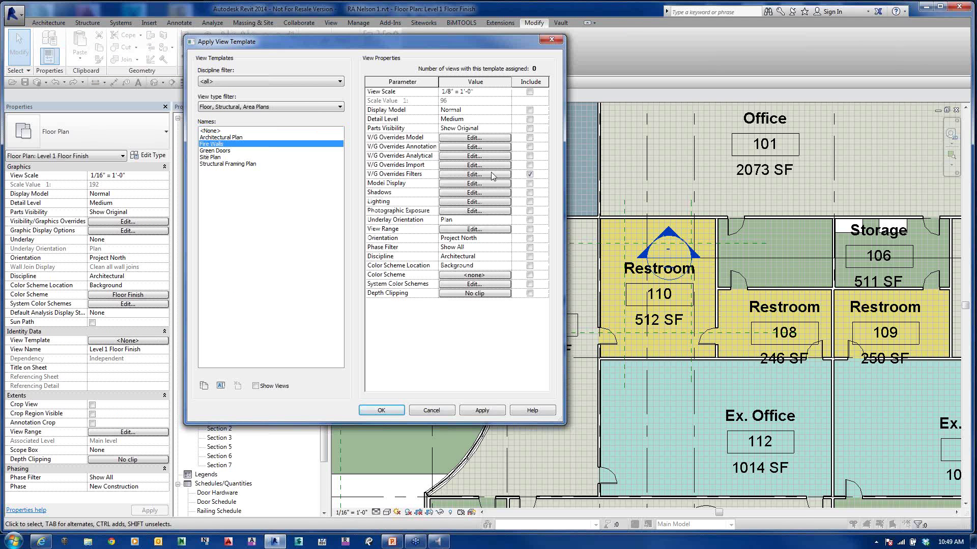
{"action": "left_click", "coordinate": [391, 410]}
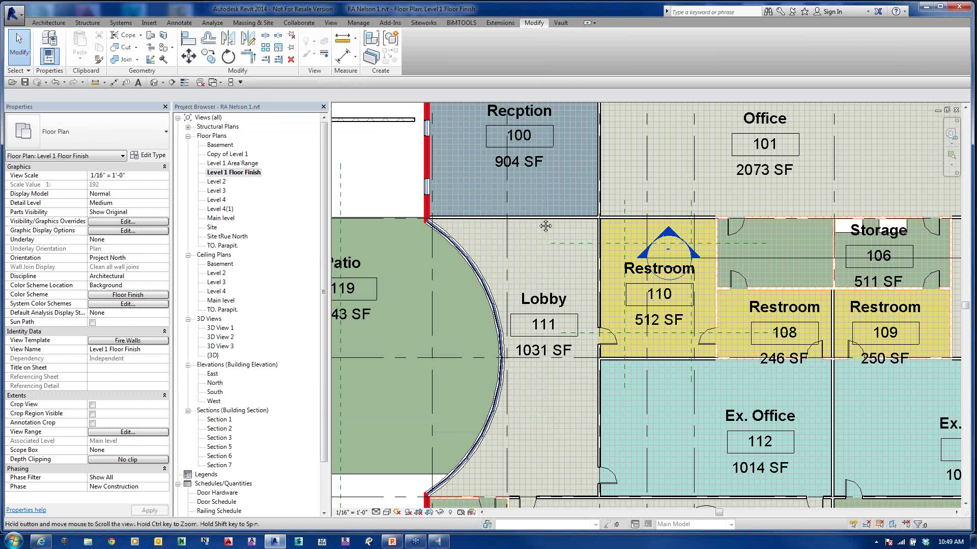
{"action": "middle_click_drag", "start_coordinate": [545, 226], "coordinate": [509, 246]}
{"action": "scroll", "coordinate": [702, 325], "scroll_direction": "up", "scroll_amount": 5}
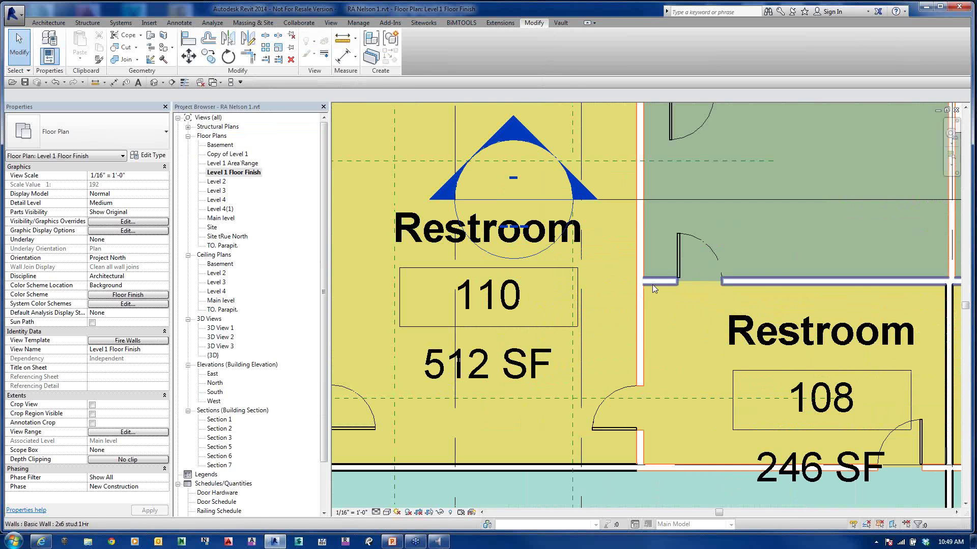
{"action": "scroll", "coordinate": [652, 285], "scroll_direction": "down", "scroll_amount": 4}
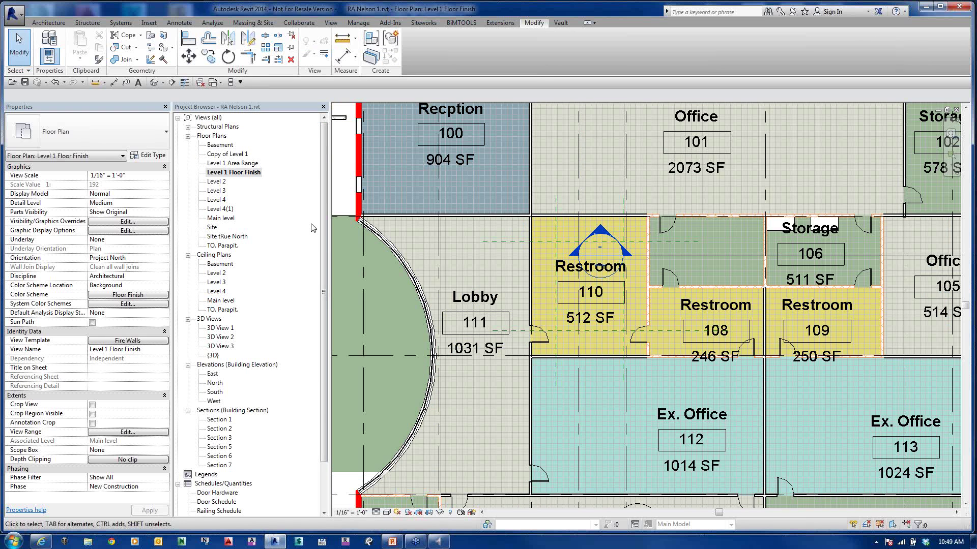
{"action": "key", "text": "ctrl+z"}
Step: Temporarily apply the Green Doors template properties to the Level 1 Floor Finish plan and inspect the doors across it
{"action": "middle_click_drag", "start_coordinate": [386, 292], "coordinate": [463, 275]}
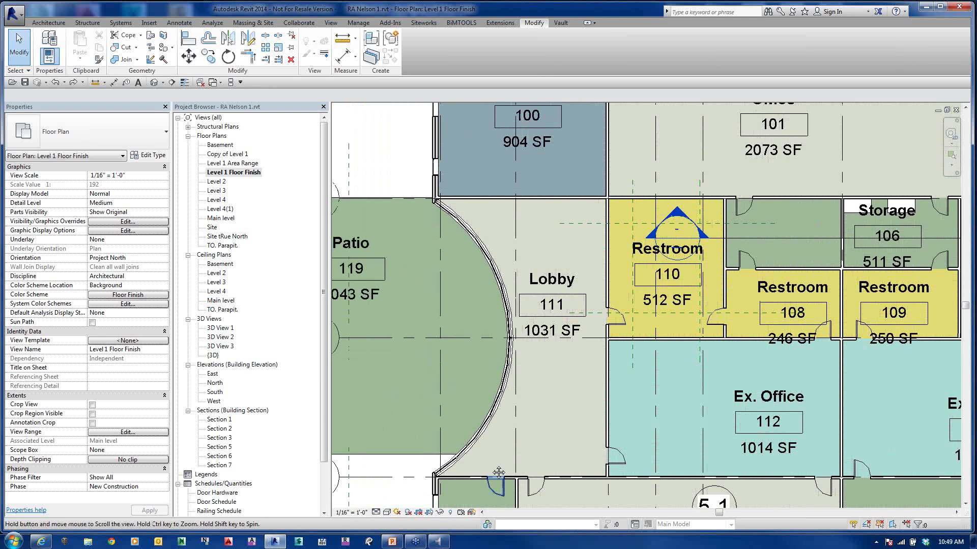
{"action": "middle_click_drag", "start_coordinate": [498, 473], "coordinate": [498, 402]}
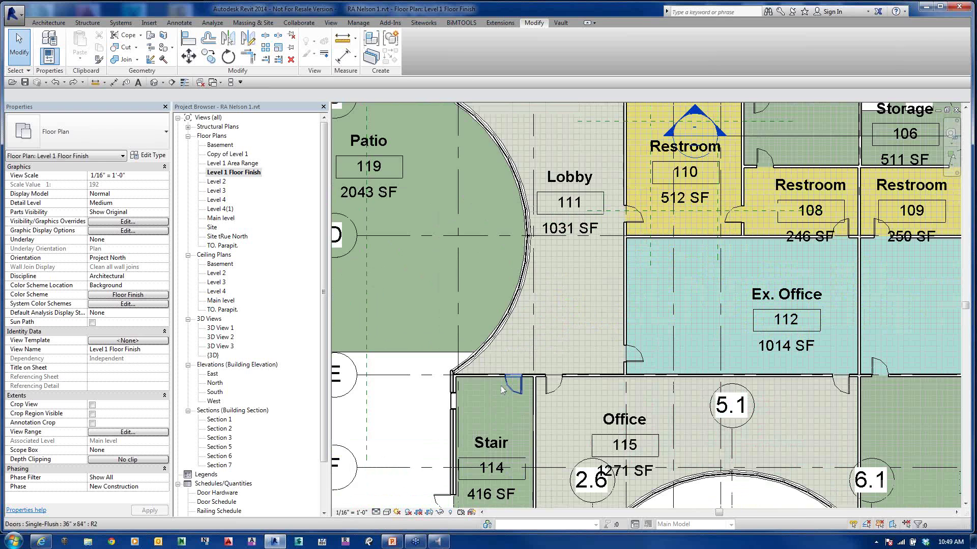
{"action": "scroll", "coordinate": [498, 402], "scroll_direction": "down", "scroll_amount": 3}
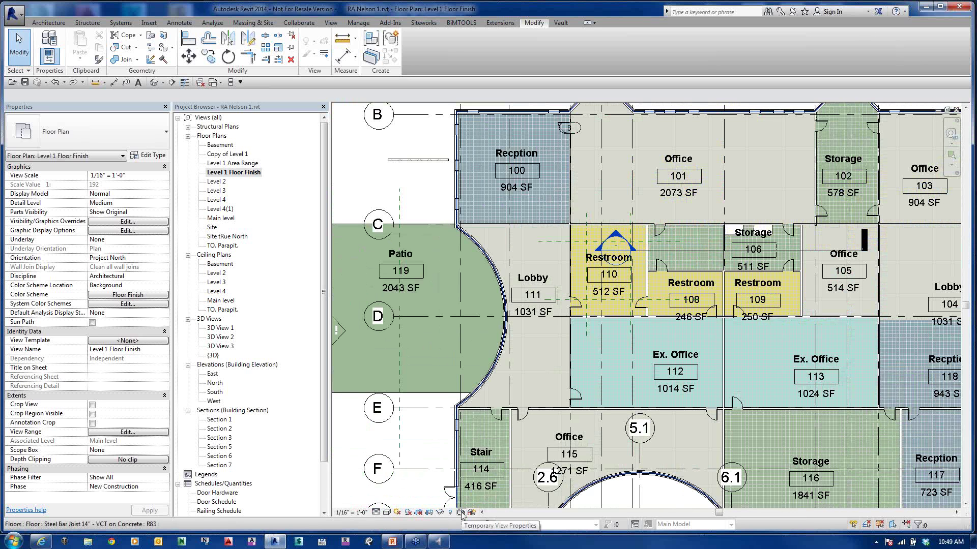
{"action": "left_click", "coordinate": [461, 512]}
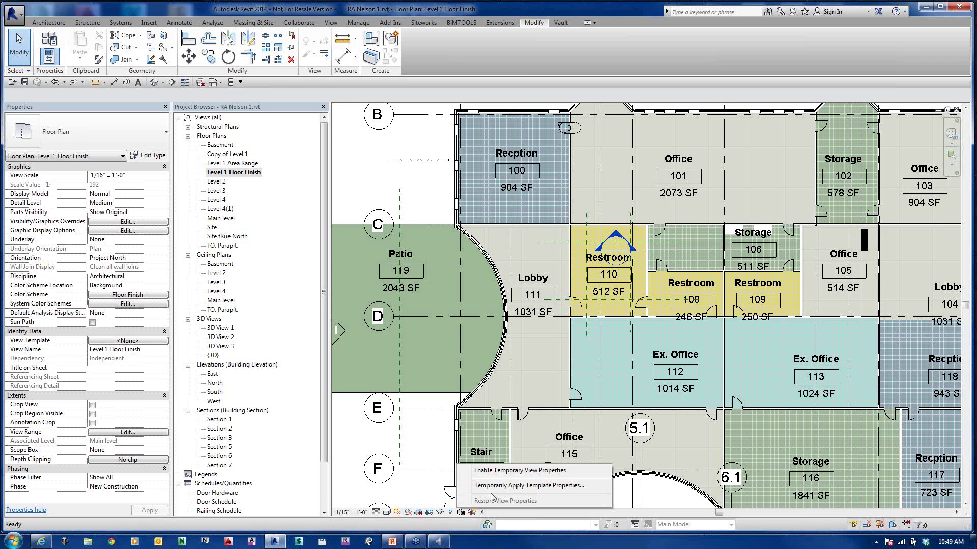
{"action": "left_click", "coordinate": [533, 486]}
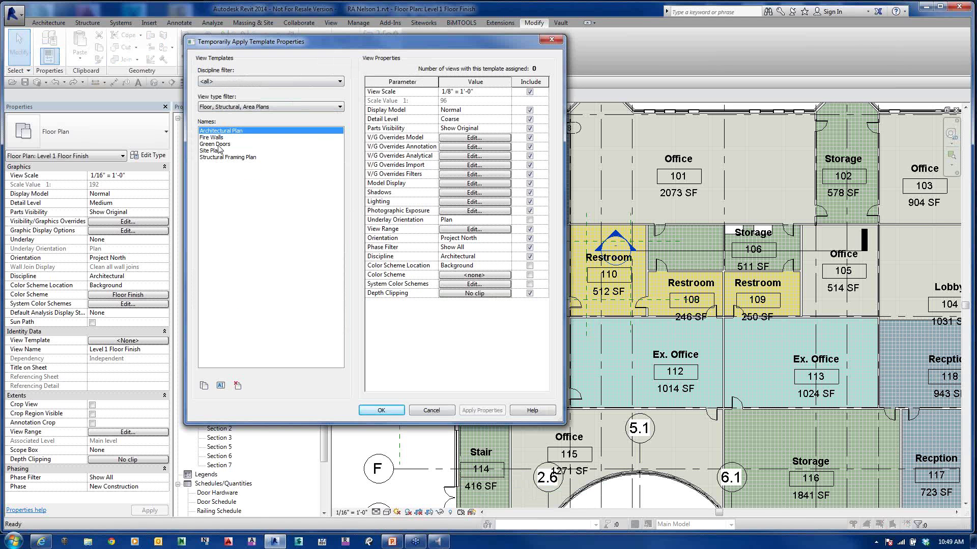
{"action": "left_click", "coordinate": [220, 145]}
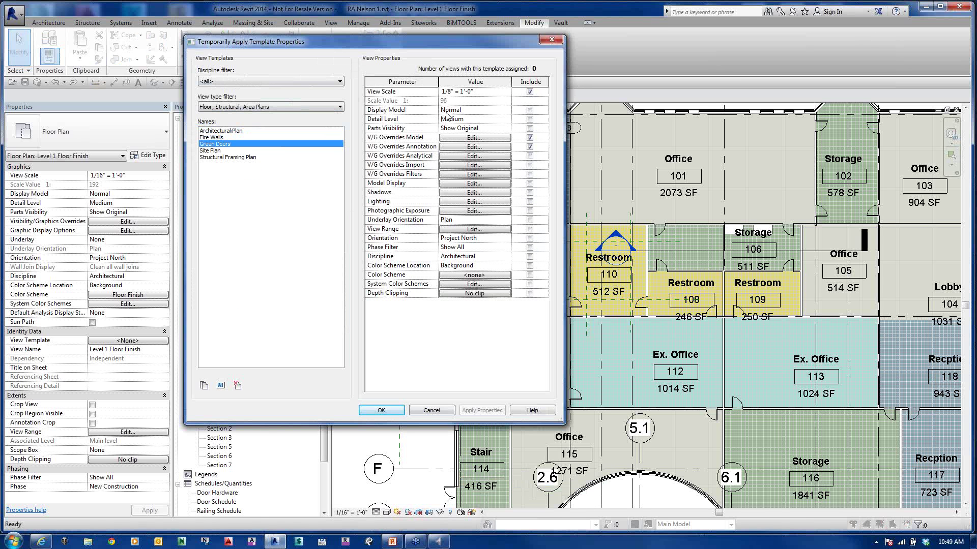
{"action": "left_click", "coordinate": [381, 410]}
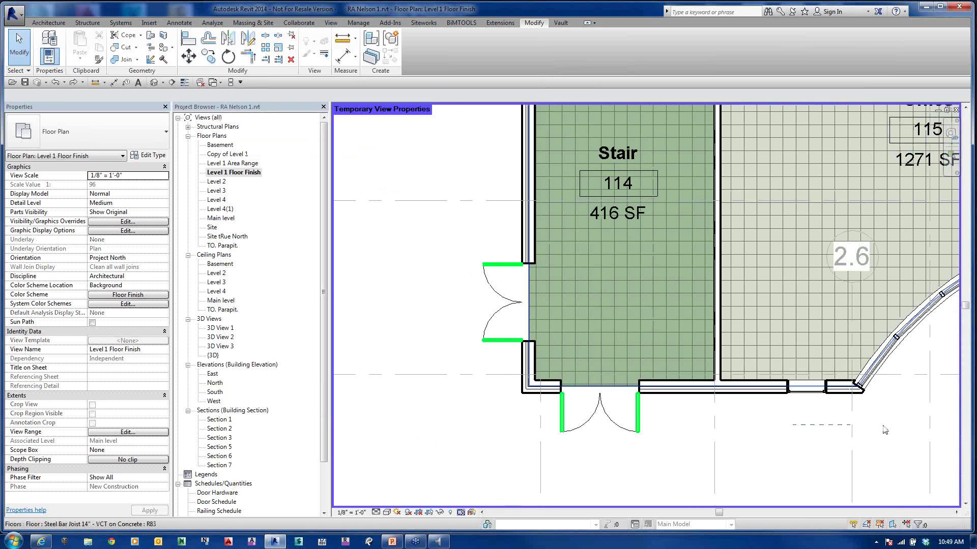
{"action": "scroll", "coordinate": [728, 410], "scroll_direction": "down", "scroll_amount": 4}
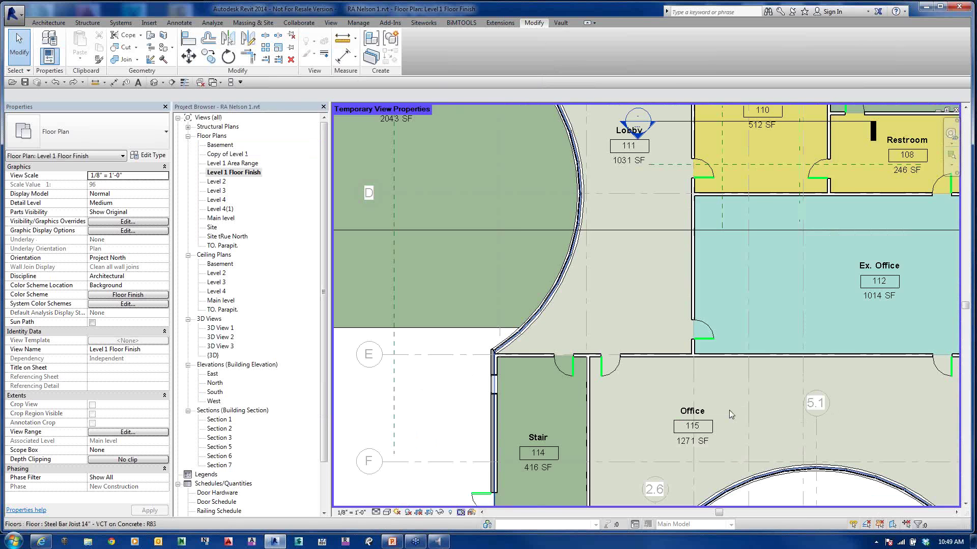
{"action": "scroll", "coordinate": [728, 410], "scroll_direction": "up", "scroll_amount": 4}
{"action": "middle_click_drag", "start_coordinate": [728, 410], "coordinate": [496, 332]}
{"action": "scroll", "coordinate": [783, 438], "scroll_direction": "down", "scroll_amount": 2}
{"action": "middle_click_drag", "start_coordinate": [784, 439], "coordinate": [691, 186]}
{"action": "scroll", "coordinate": [697, 283], "scroll_direction": "down", "scroll_amount": 2}
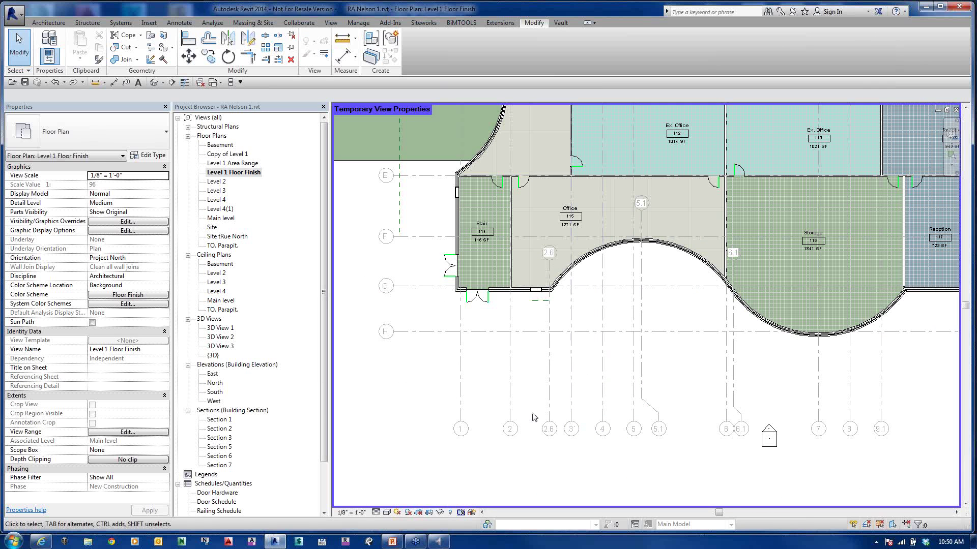
Step: Restore the original view properties of the Level 1 Floor Finish plan
{"action": "left_click", "coordinate": [461, 513]}
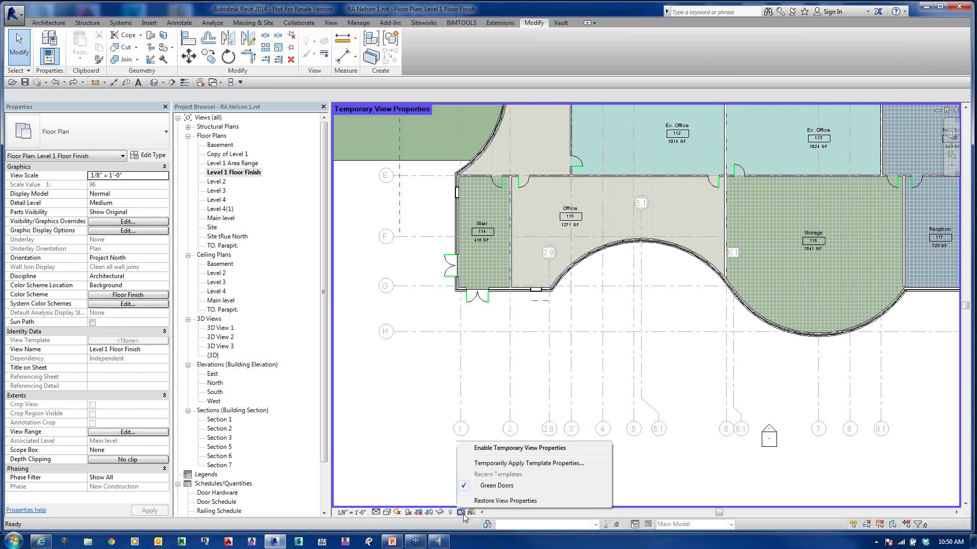
{"action": "left_click", "coordinate": [505, 500]}
{"action": "scroll", "coordinate": [404, 212], "scroll_direction": "up", "scroll_amount": 4}
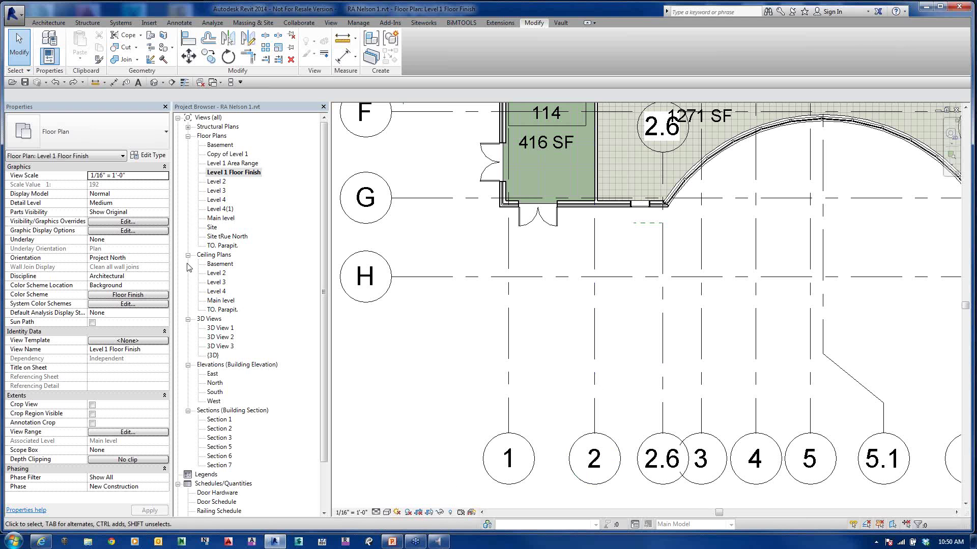
Step: Apply the Green Doors template properties to the Level 1 Floor Finish plan without assigning the template, and inspect the stair doors
{"action": "right_click", "coordinate": [228, 173]}
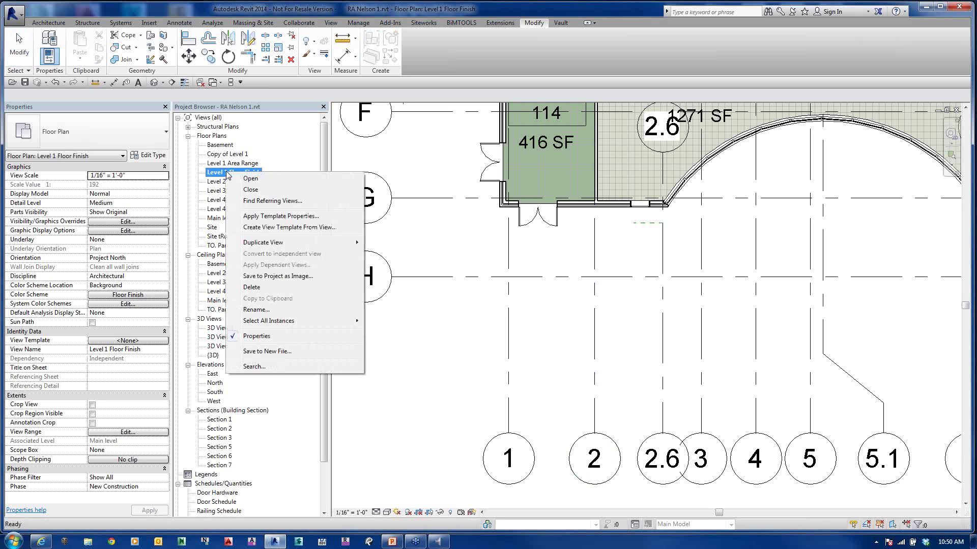
{"action": "left_click", "coordinate": [316, 218]}
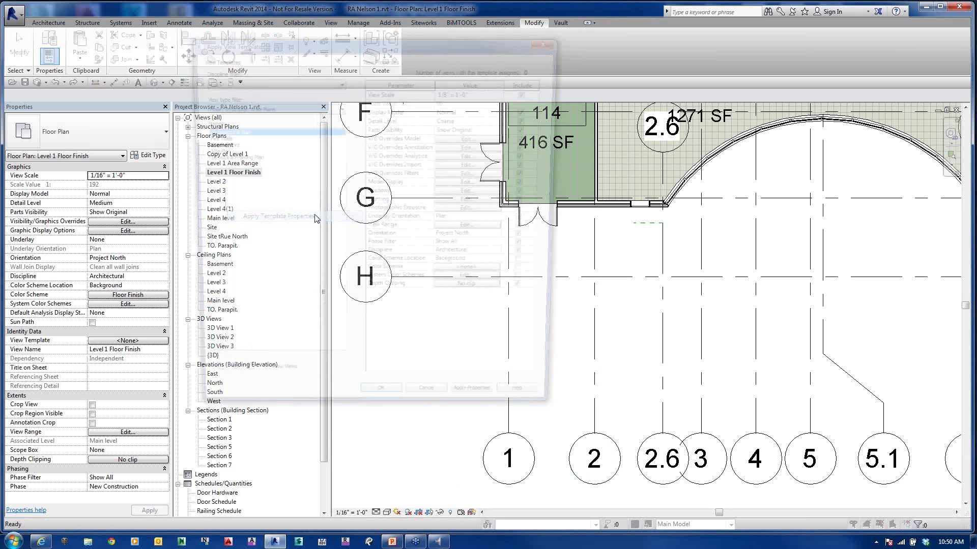
{"action": "left_click", "coordinate": [227, 145]}
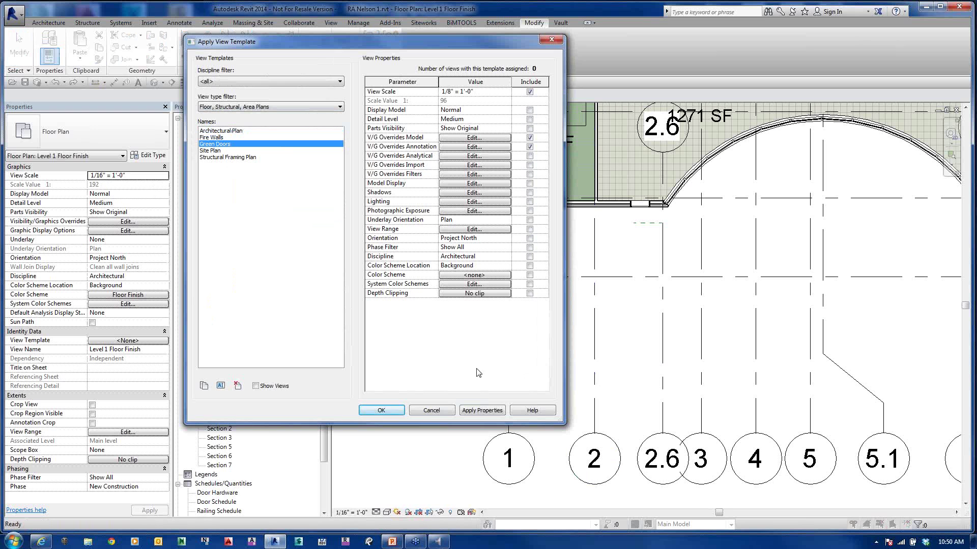
{"action": "left_click", "coordinate": [482, 410]}
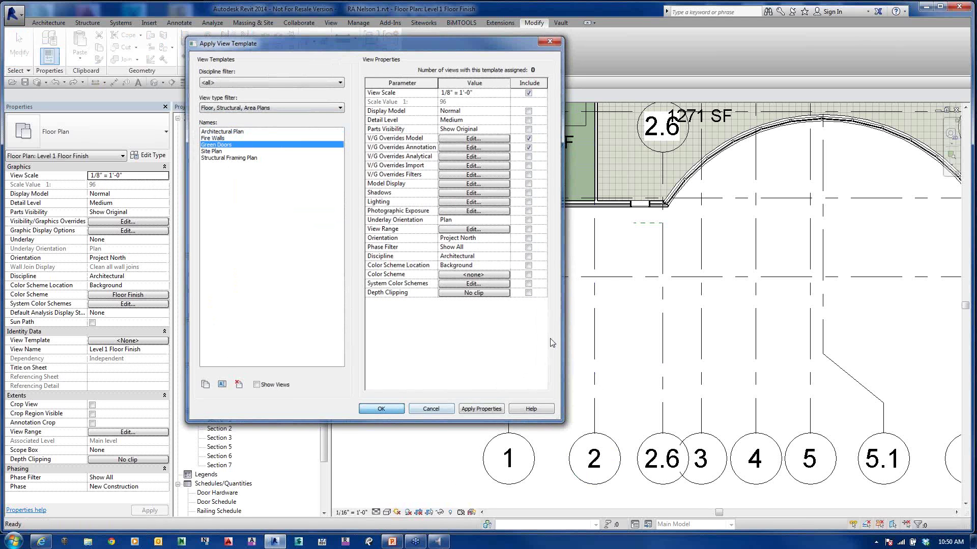
{"action": "scroll", "coordinate": [565, 316], "scroll_direction": "down", "scroll_amount": 6}
{"action": "scroll", "coordinate": [565, 304], "scroll_direction": "up", "scroll_amount": 9}
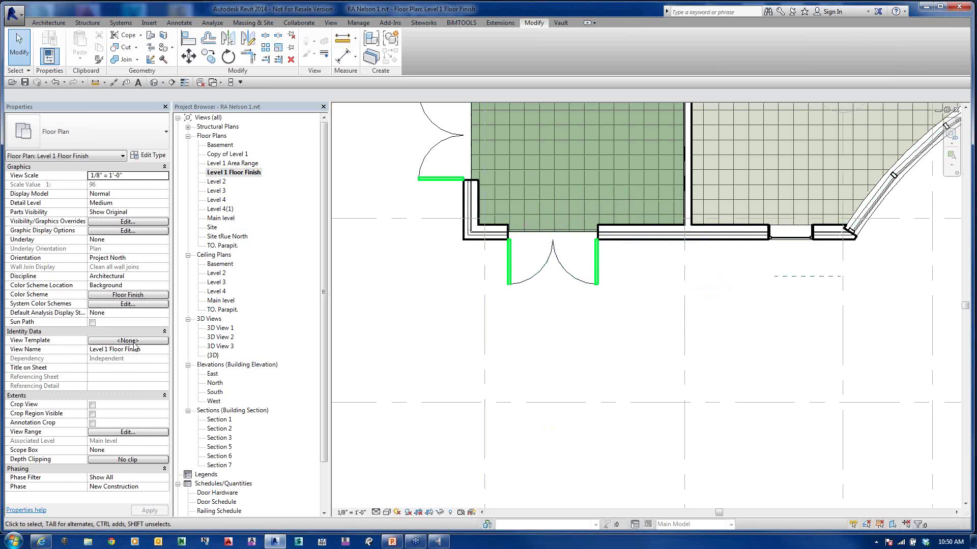
{"action": "scroll", "coordinate": [489, 406], "scroll_direction": "down", "scroll_amount": 2}
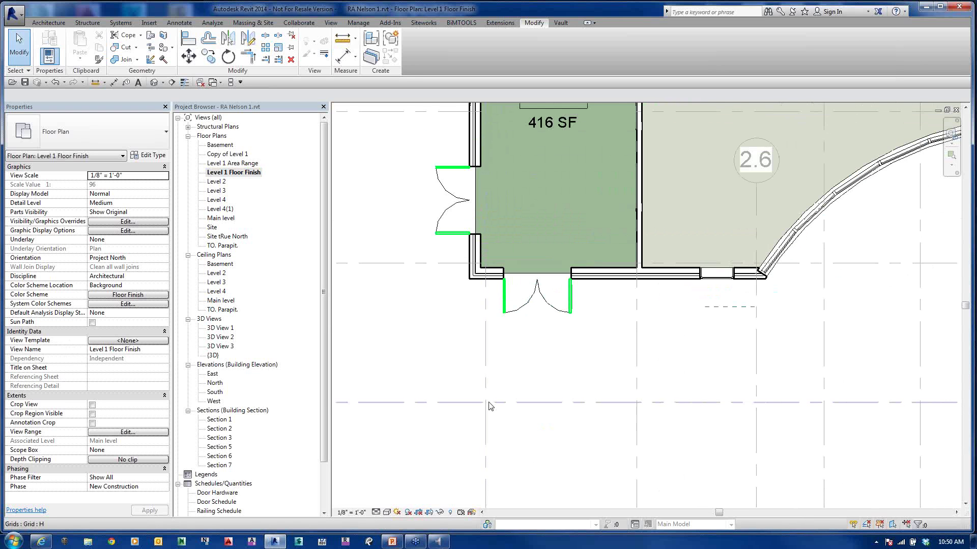
{"action": "scroll", "coordinate": [490, 406], "scroll_direction": "down", "scroll_amount": 1}
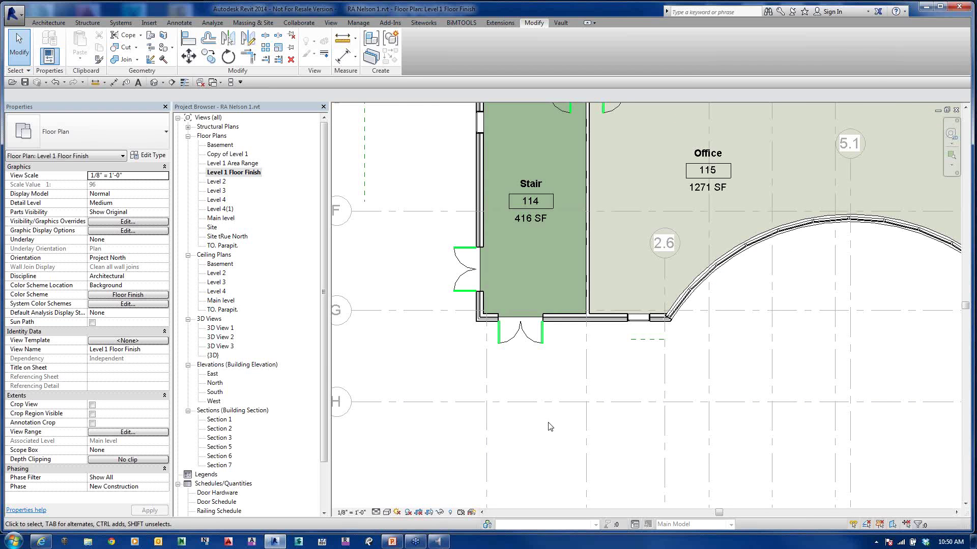
{"action": "middle_click_drag", "start_coordinate": [558, 428], "coordinate": [514, 384]}
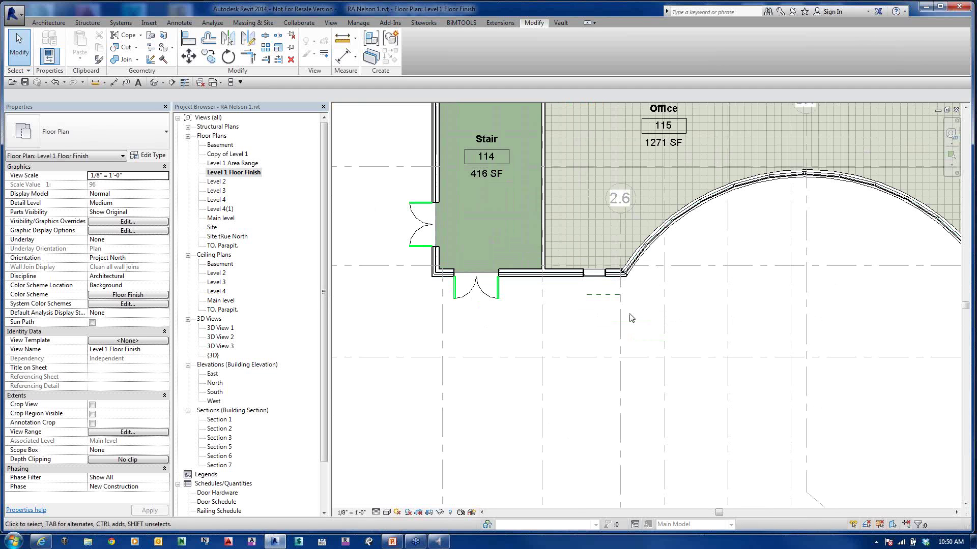
Step: Browse to the 01-28-14 Mid Energy folder under Fake Server and select the Midrise-Energy_Central.rvt project for opening
{"action": "left_click", "coordinate": [23, 18]}
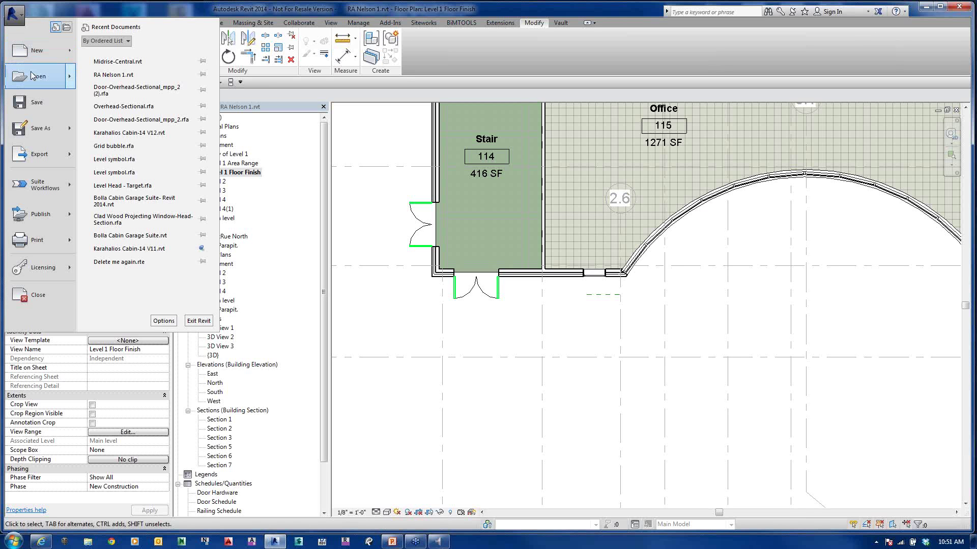
{"action": "mouse_move", "coordinate": [35, 77]}
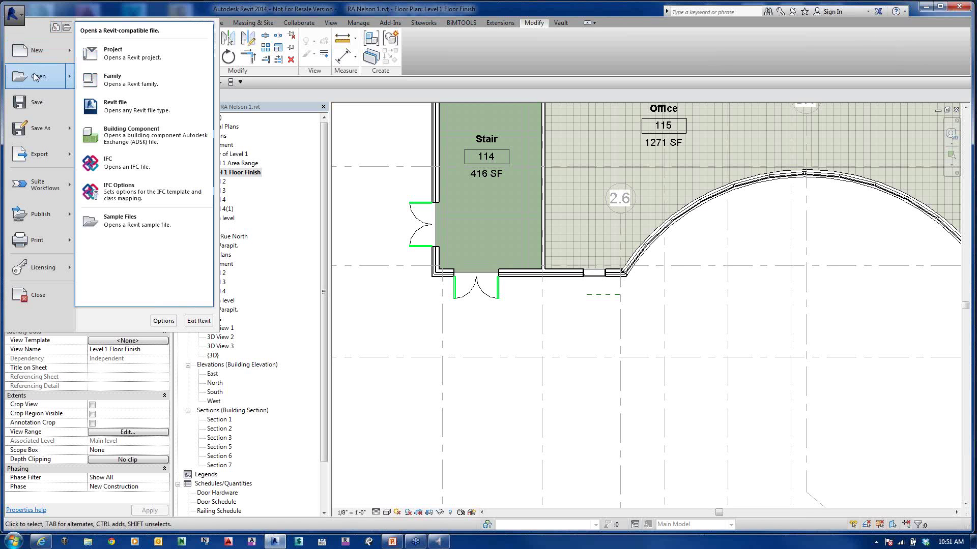
{"action": "left_click", "coordinate": [116, 61]}
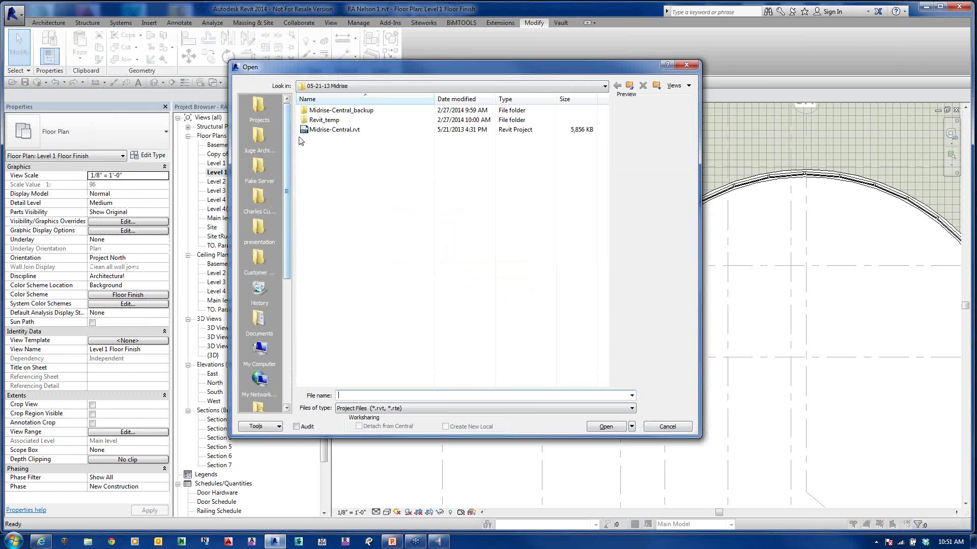
{"action": "left_click", "coordinate": [631, 87]}
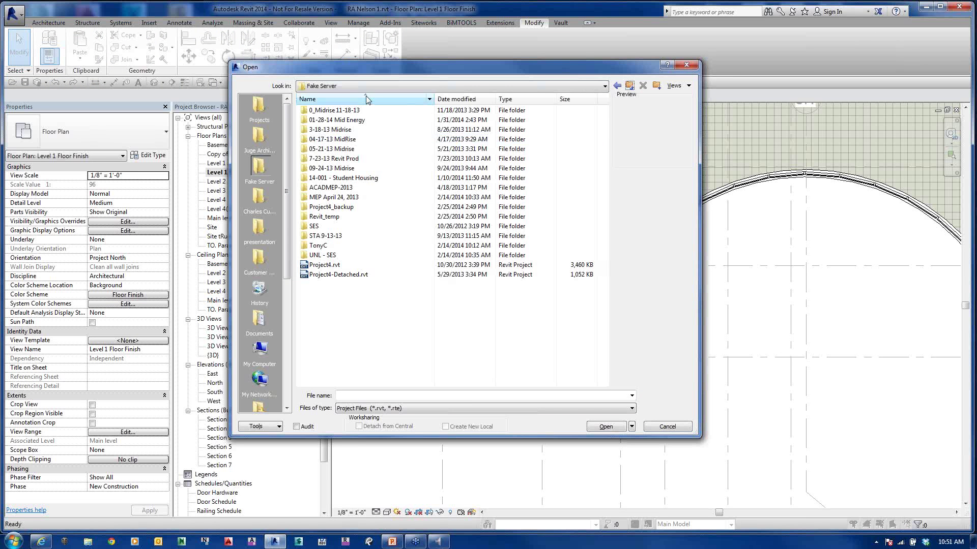
{"action": "left_click", "coordinate": [346, 123]}
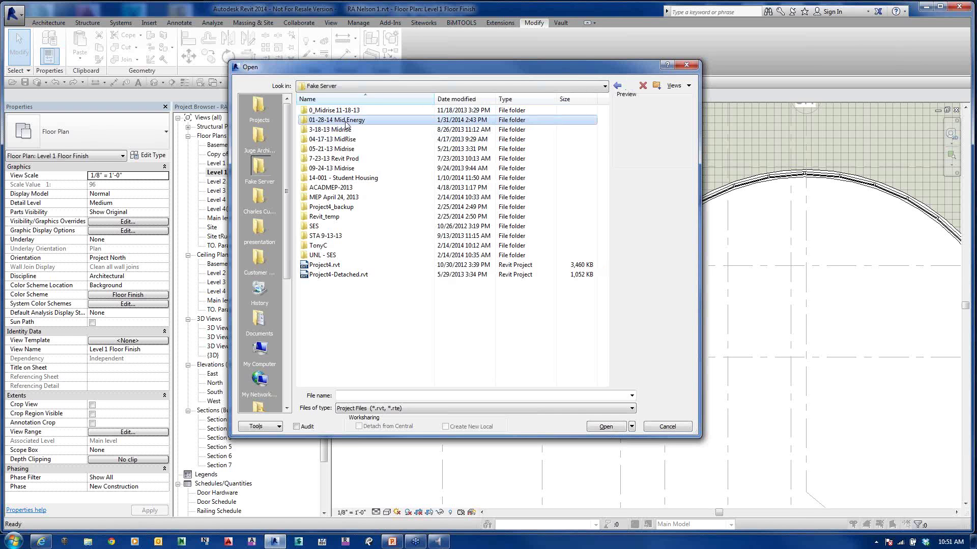
{"action": "double_click", "coordinate": [346, 121]}
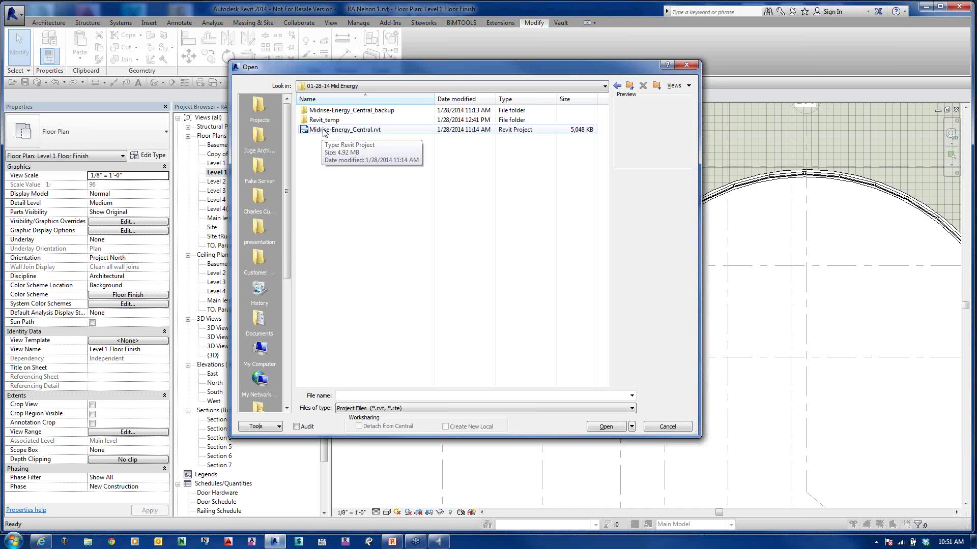
{"action": "left_click", "coordinate": [325, 131]}
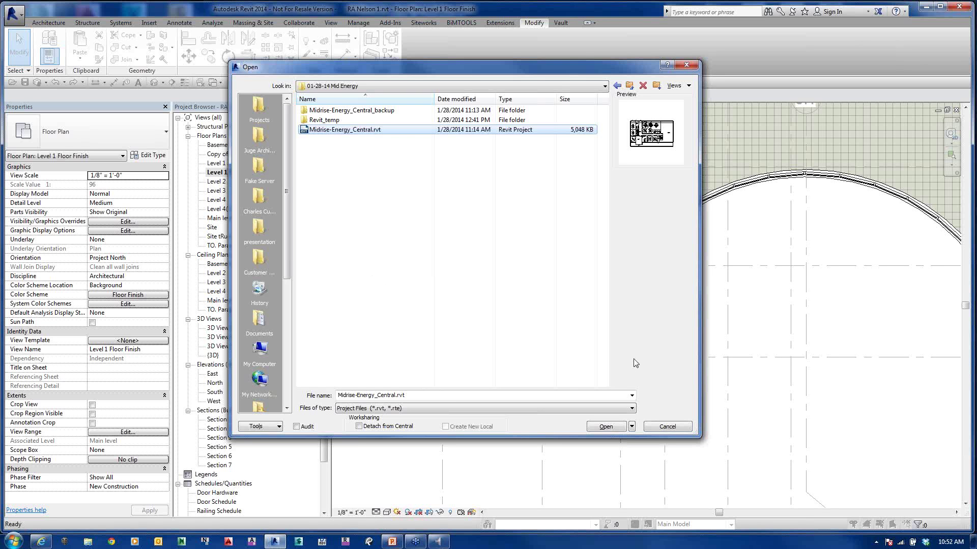
{"action": "key", "text": "F9"}
{"action": "left_click_drag", "start_coordinate": [613, 286], "coordinate": [631, 417]}
{"action": "mouse_move", "coordinate": [741, 317]}
{"action": "left_mouse_down"}
{"action": "mouse_move", "coordinate": [711, 375]}
{"action": "mouse_move", "coordinate": [636, 424]}
{"action": "left_mouse_up"}
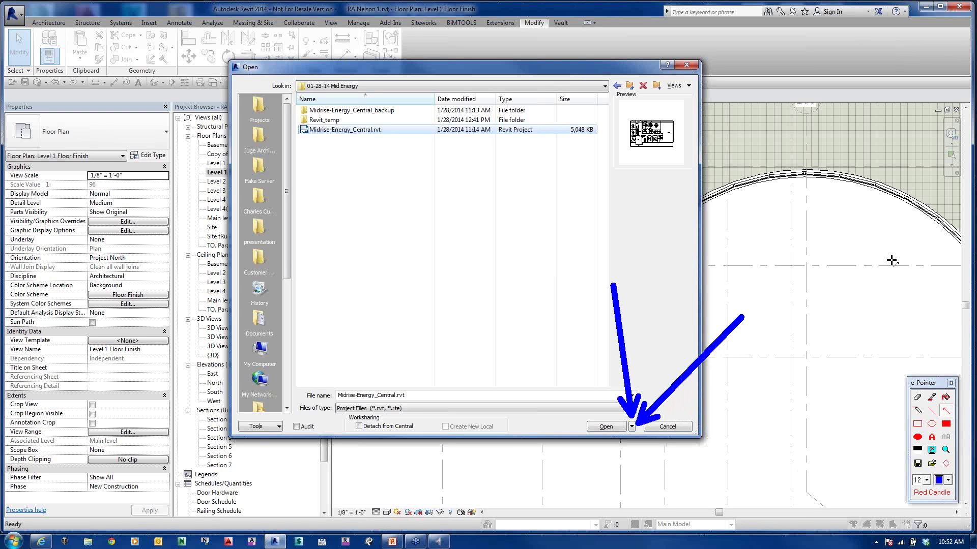
{"action": "key", "text": "F9"}
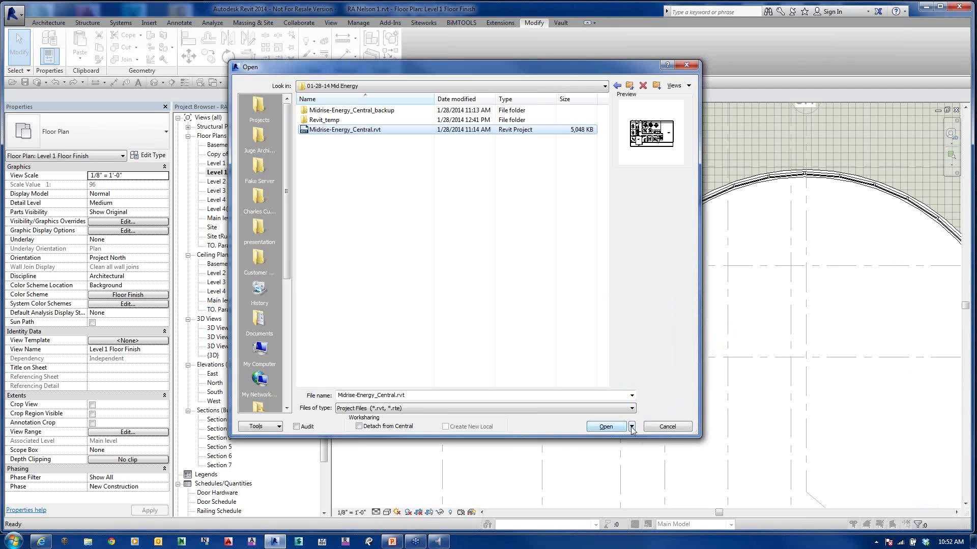
Step: Start opening Midrise-Energy_Central.rvt with the Specify workset option, and reposition and widen the Opening Worksets dialog
{"action": "left_click", "coordinate": [631, 426]}
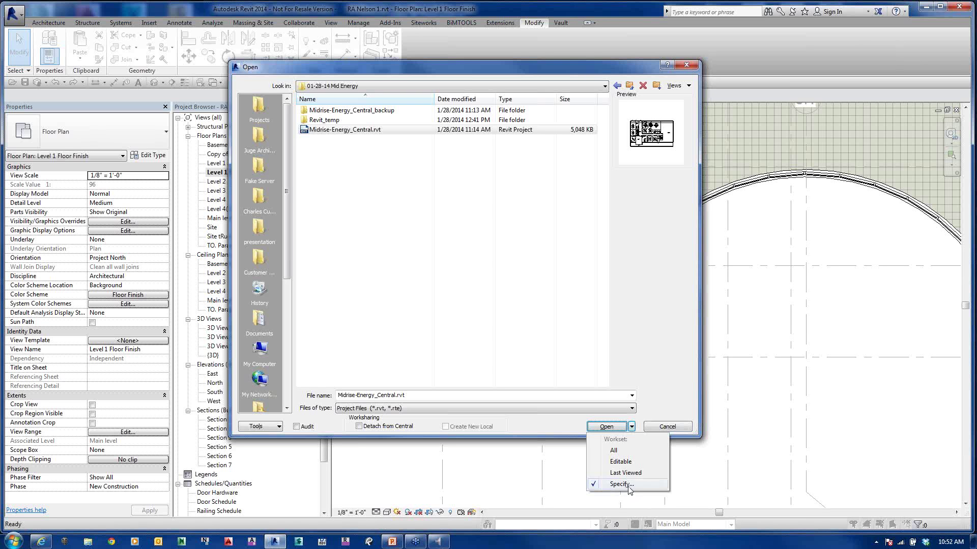
{"action": "left_click", "coordinate": [609, 427]}
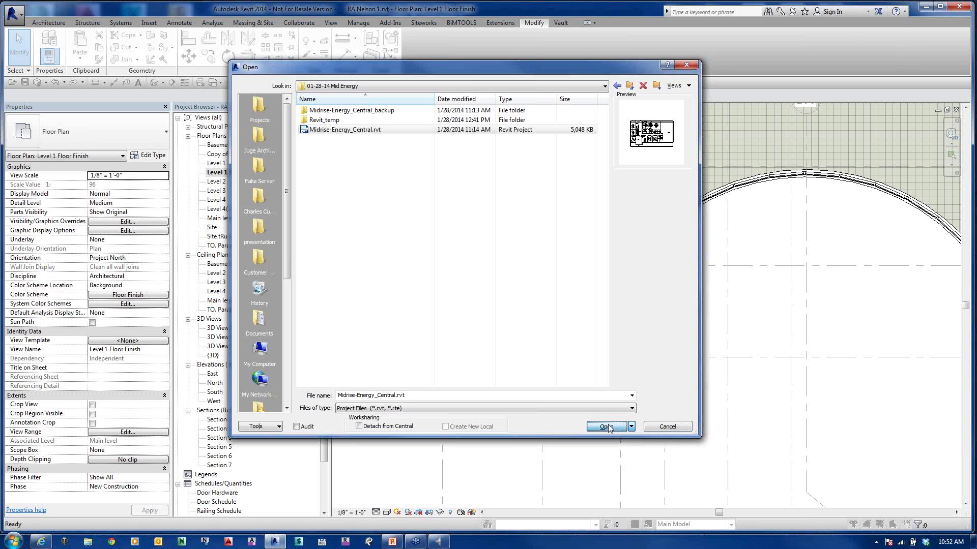
{"action": "left_click", "coordinate": [607, 427]}
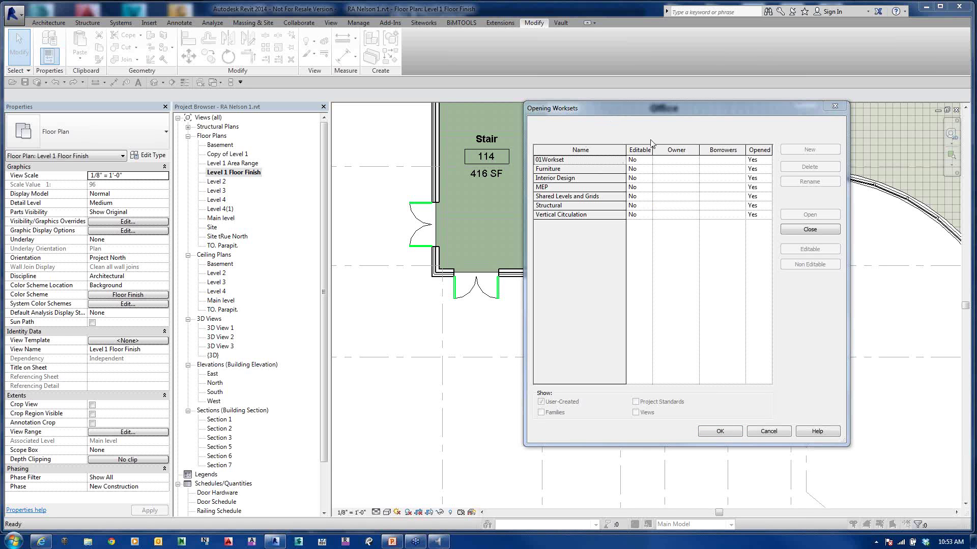
{"action": "left_click_drag", "start_coordinate": [648, 106], "coordinate": [523, 36]}
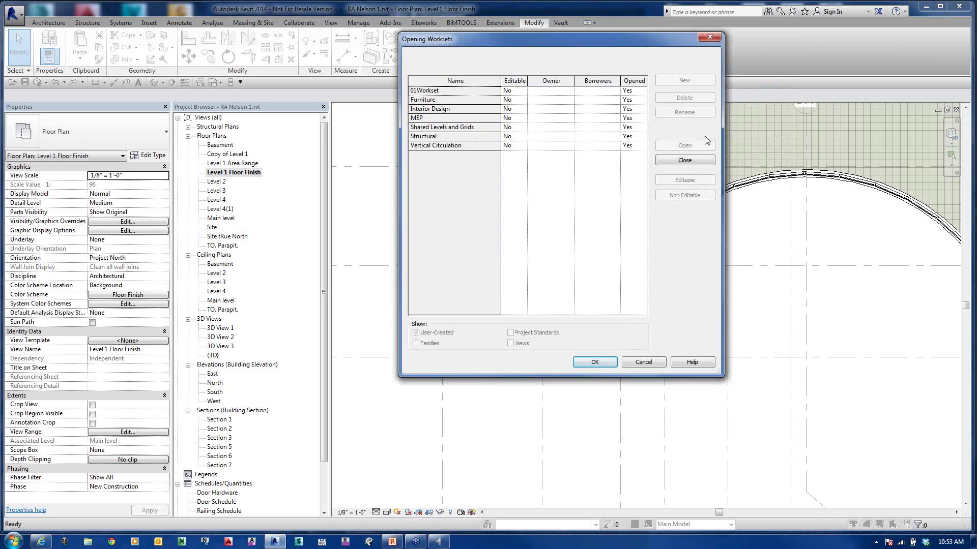
{"action": "left_click_drag", "start_coordinate": [723, 131], "coordinate": [866, 146]}
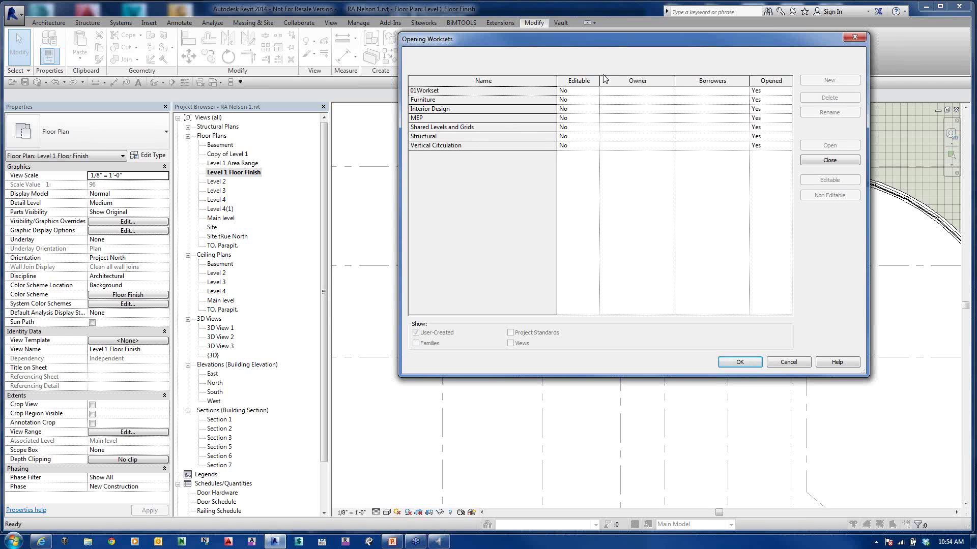
Step: Set the Vertical Citculation and Furniture worksets to closed, load the project and dismiss the copied central model notice
{"action": "left_click", "coordinate": [763, 146]}
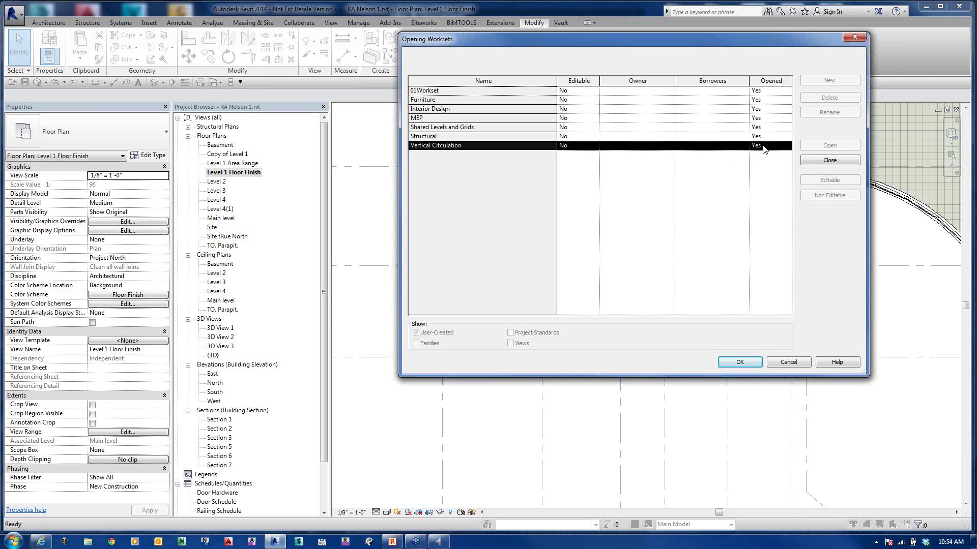
{"action": "left_click", "coordinate": [830, 161]}
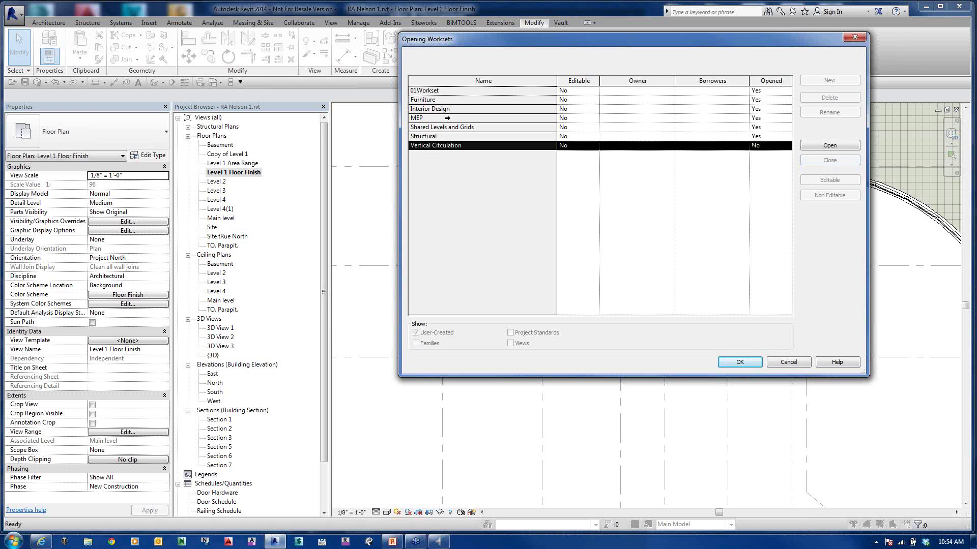
{"action": "left_click", "coordinate": [462, 100]}
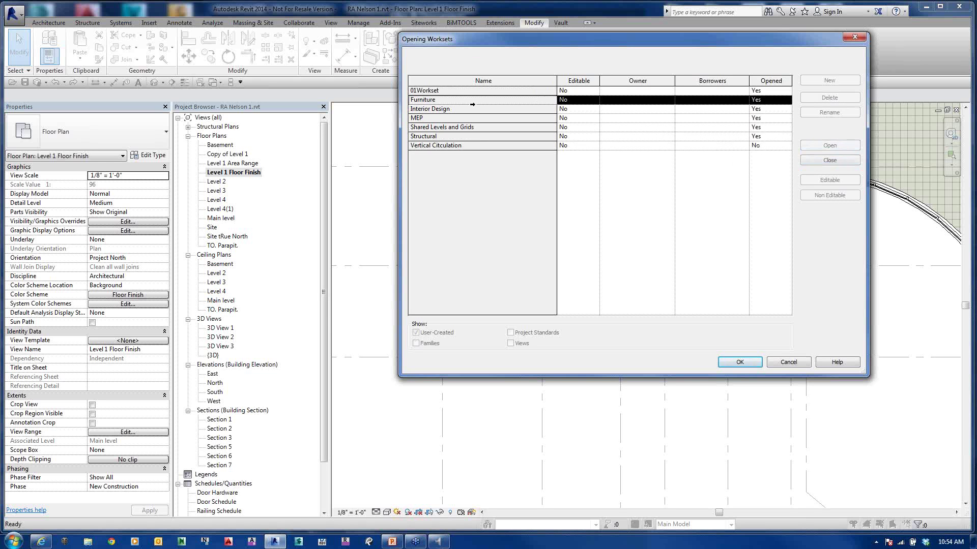
{"action": "left_click", "coordinate": [832, 160]}
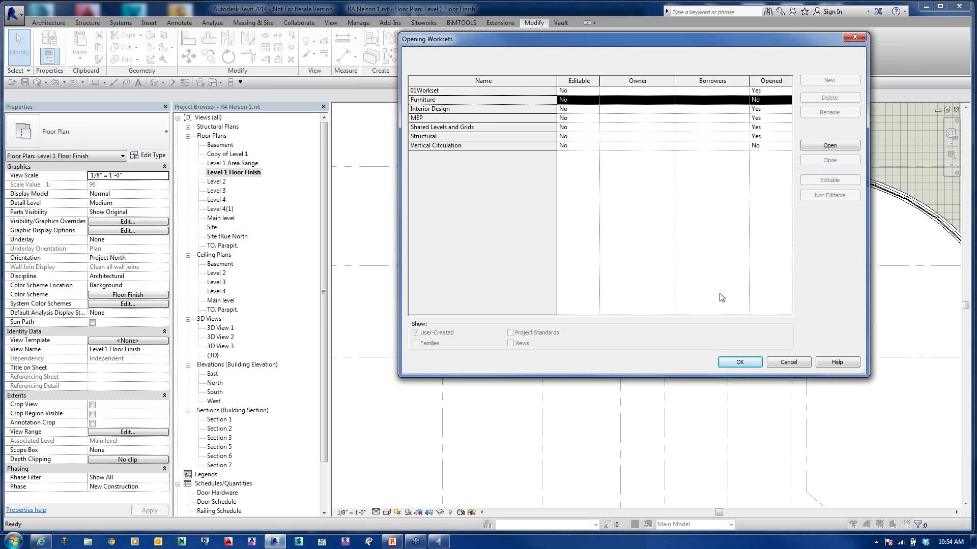
{"action": "left_click", "coordinate": [739, 361]}
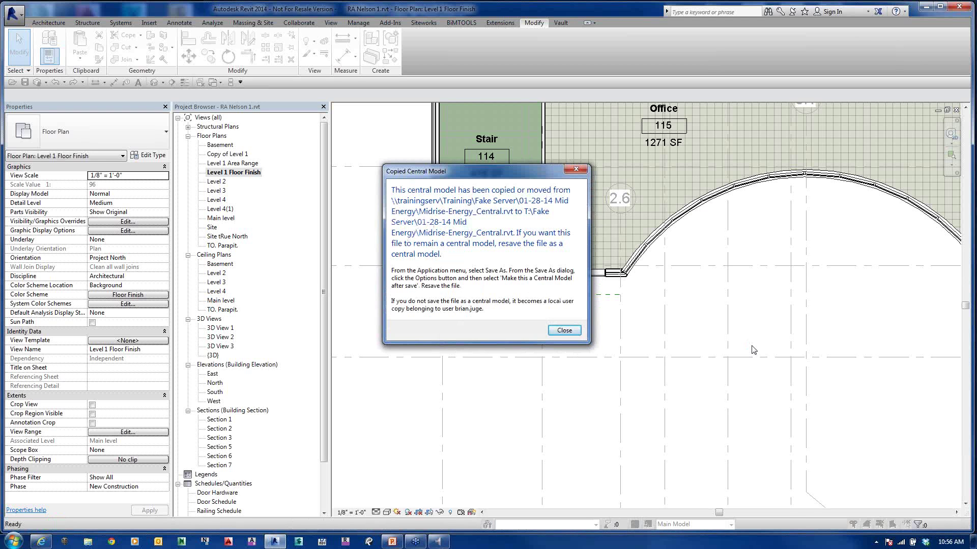
{"action": "left_click", "coordinate": [564, 330]}
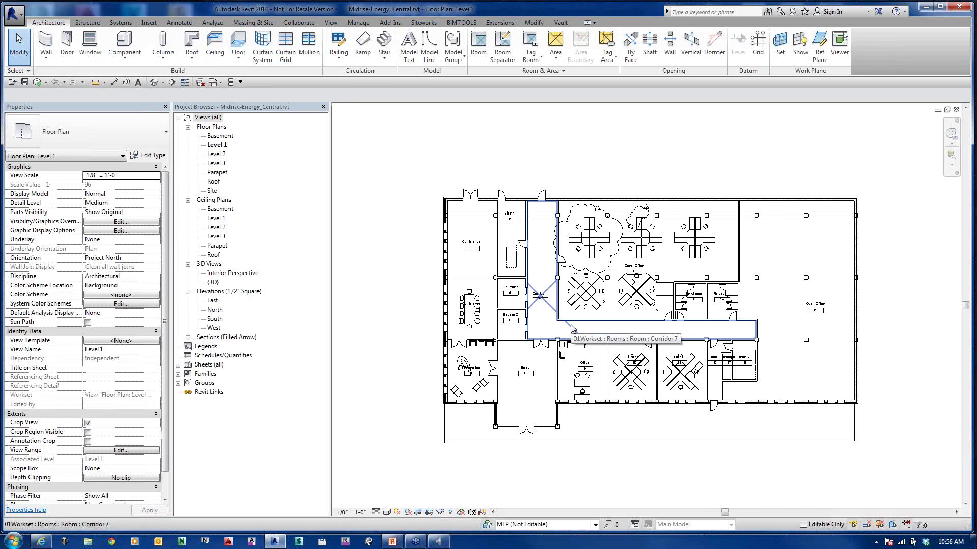
Step: Reassign the workstation cubicle nearest the restrooms in Open Office 12 to the Furniture workset
{"action": "scroll", "coordinate": [543, 302], "scroll_direction": "up", "scroll_amount": 2}
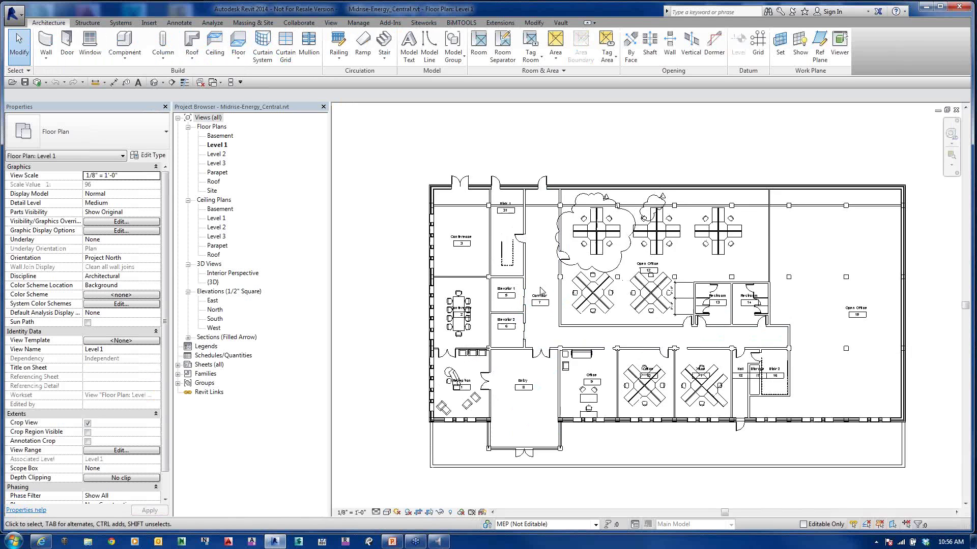
{"action": "middle_click_drag", "start_coordinate": [548, 281], "coordinate": [525, 248]}
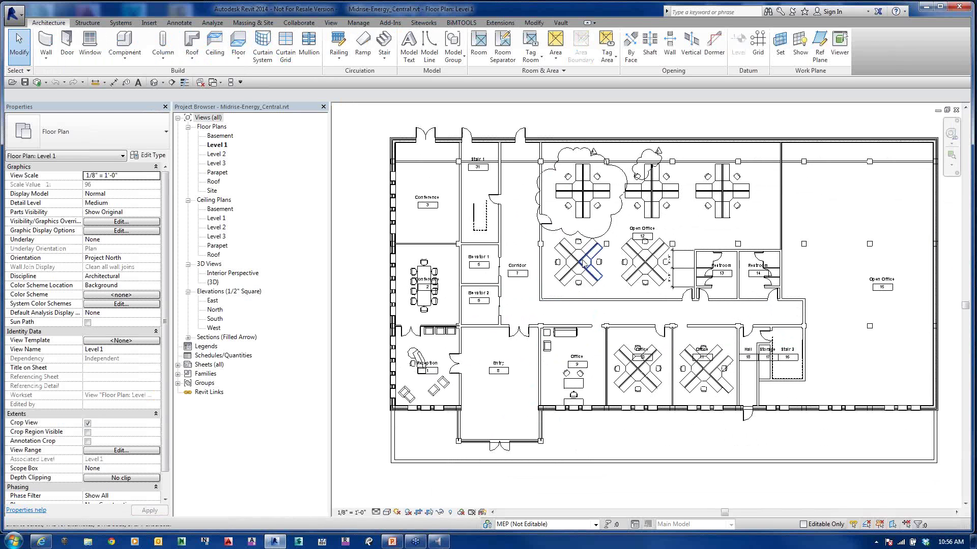
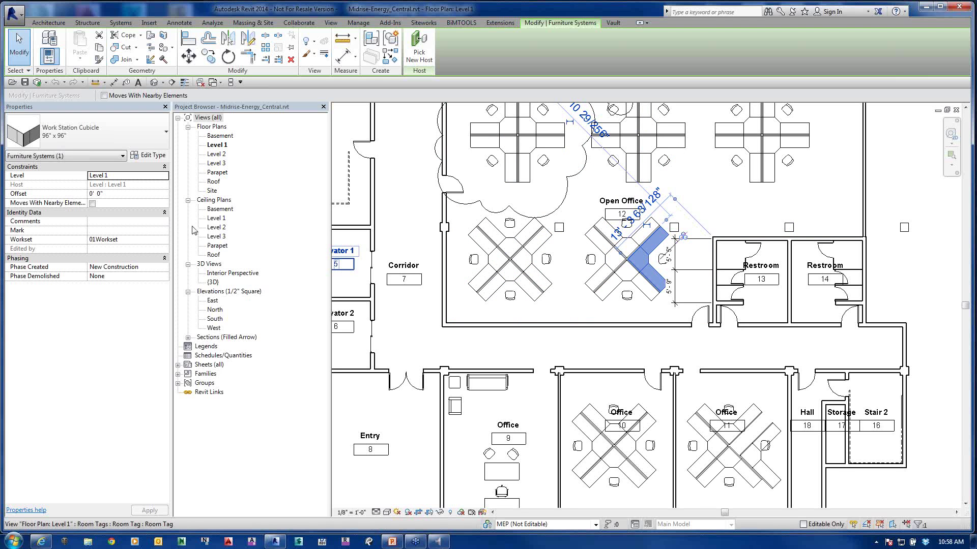
{"action": "left_click", "coordinate": [157, 240]}
{"action": "left_click", "coordinate": [164, 240]}
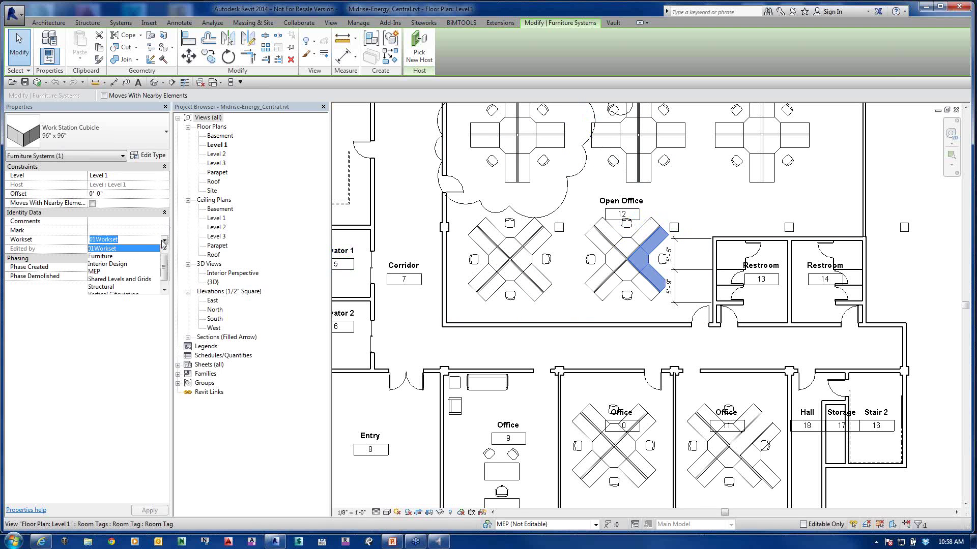
{"action": "left_click", "coordinate": [101, 256]}
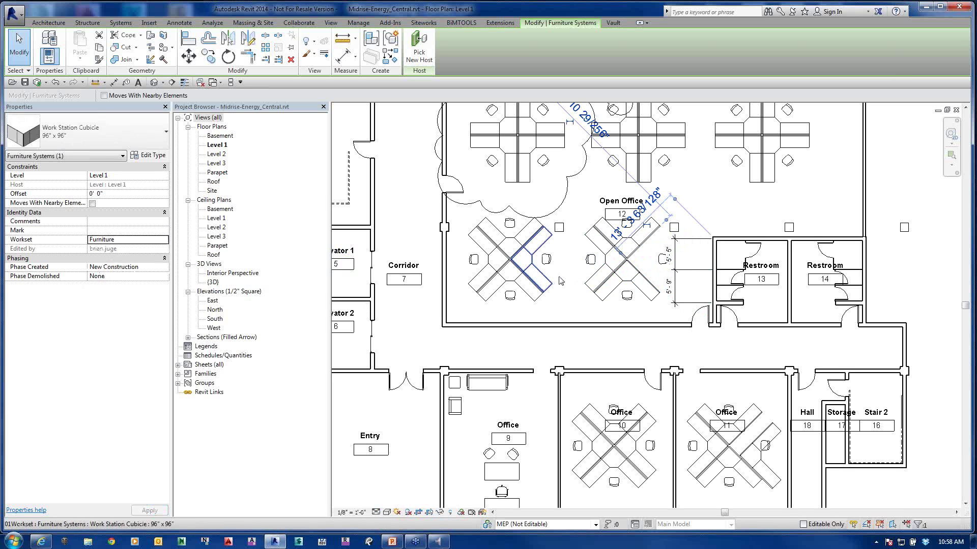
Step: Select the elements enclosed by a window around the two lower workstation clusters in Open Office 12 and assign them to the Furniture workset
{"action": "left_click", "coordinate": [564, 235]}
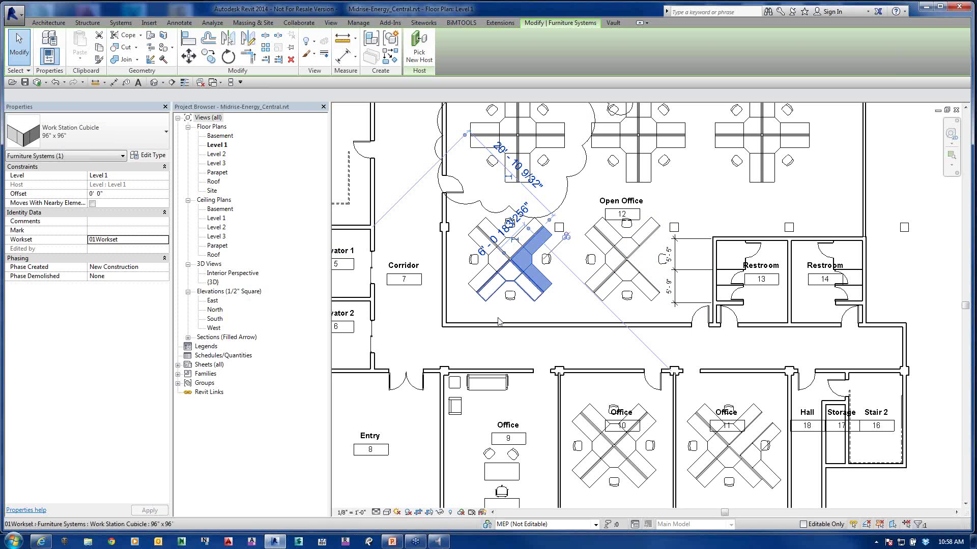
{"action": "left_click_drag", "start_coordinate": [460, 312], "coordinate": [671, 215]}
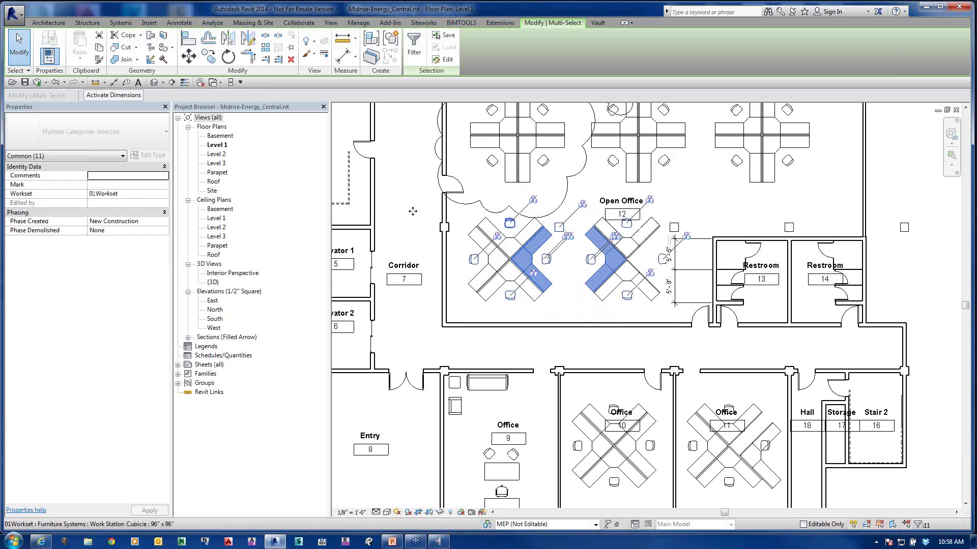
{"action": "left_click", "coordinate": [137, 194]}
{"action": "left_click", "coordinate": [164, 194]}
{"action": "left_click", "coordinate": [107, 218]}
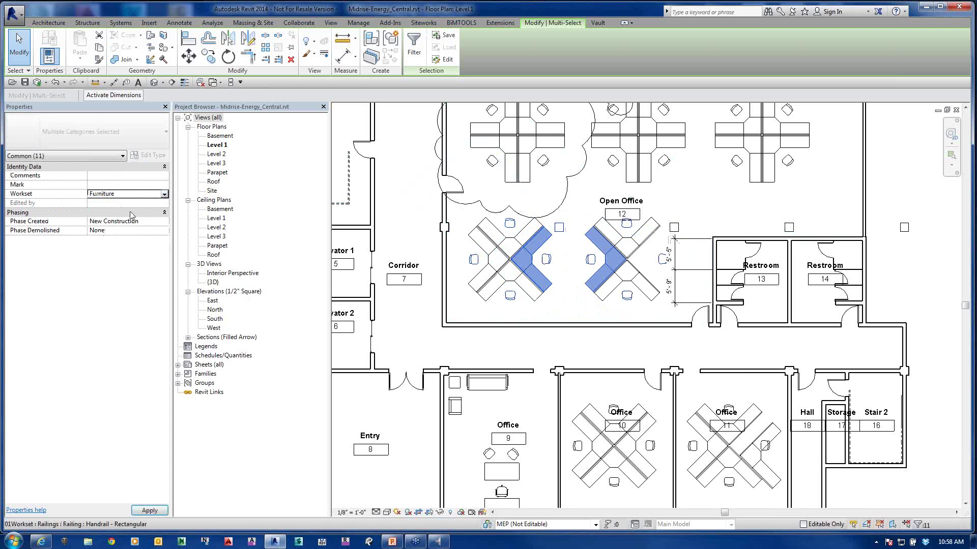
{"action": "left_click", "coordinate": [666, 353]}
{"action": "left_click", "coordinate": [628, 278]}
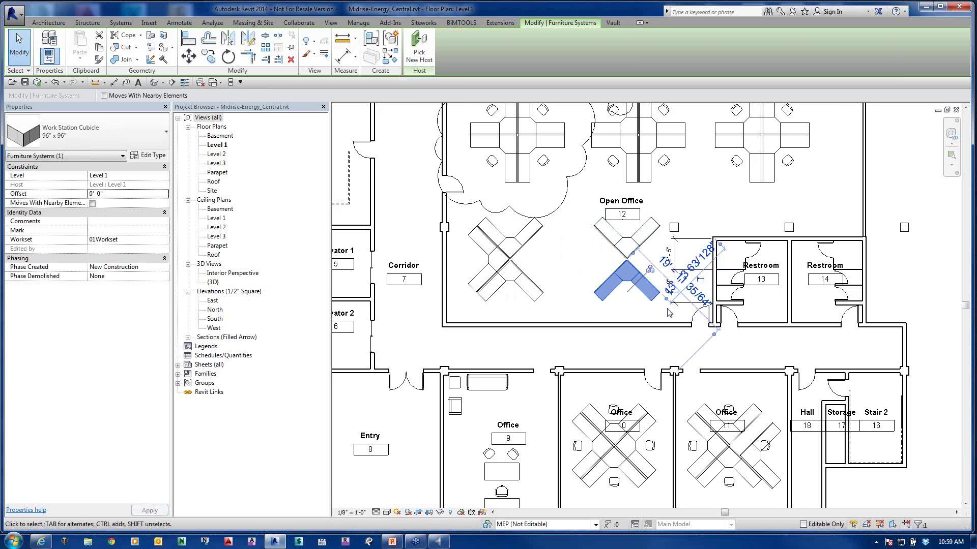
{"action": "scroll", "coordinate": [667, 310], "scroll_direction": "down", "scroll_amount": 5}
{"action": "key", "text": "Escape"}
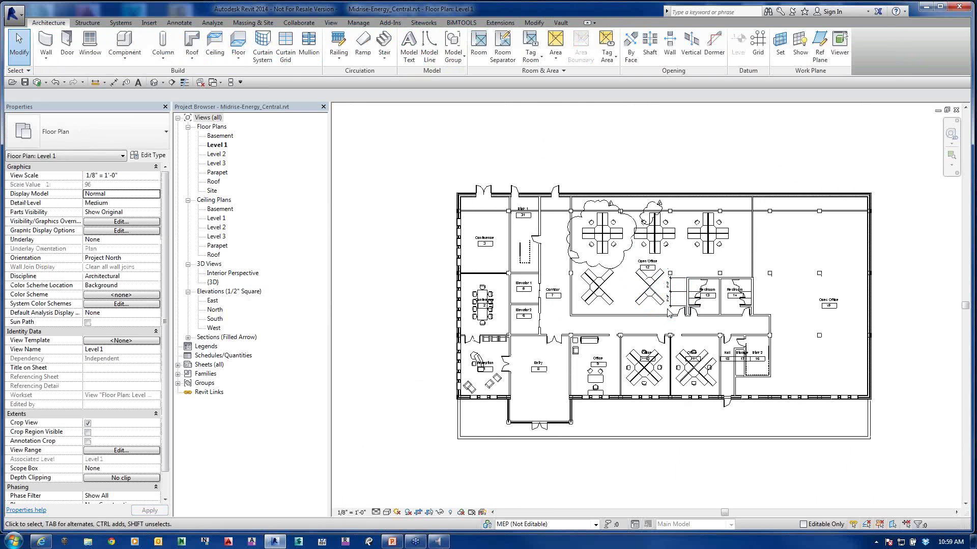
Step: Open the closed Furniture workset so that its elements load in the Level 1 plan
{"action": "left_click", "coordinate": [487, 525]}
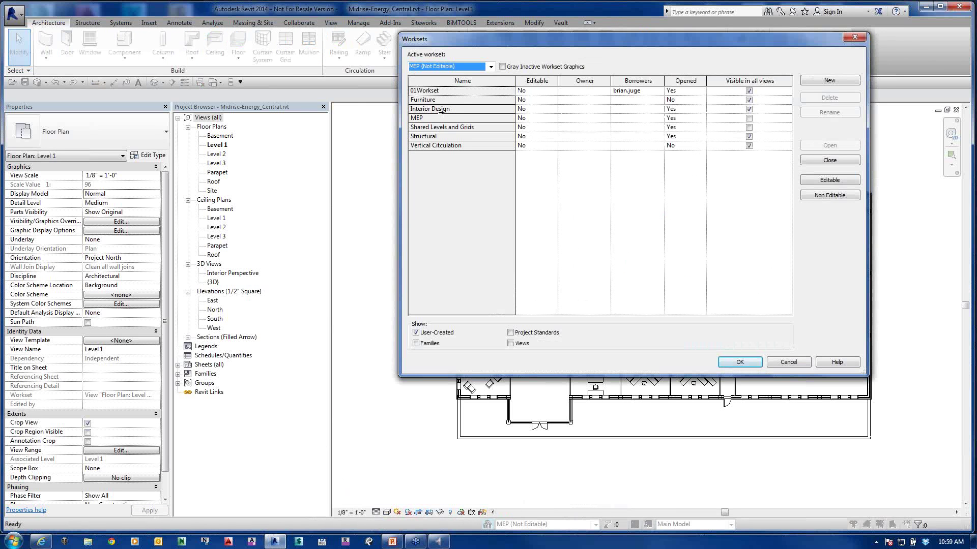
{"action": "left_click", "coordinate": [682, 100]}
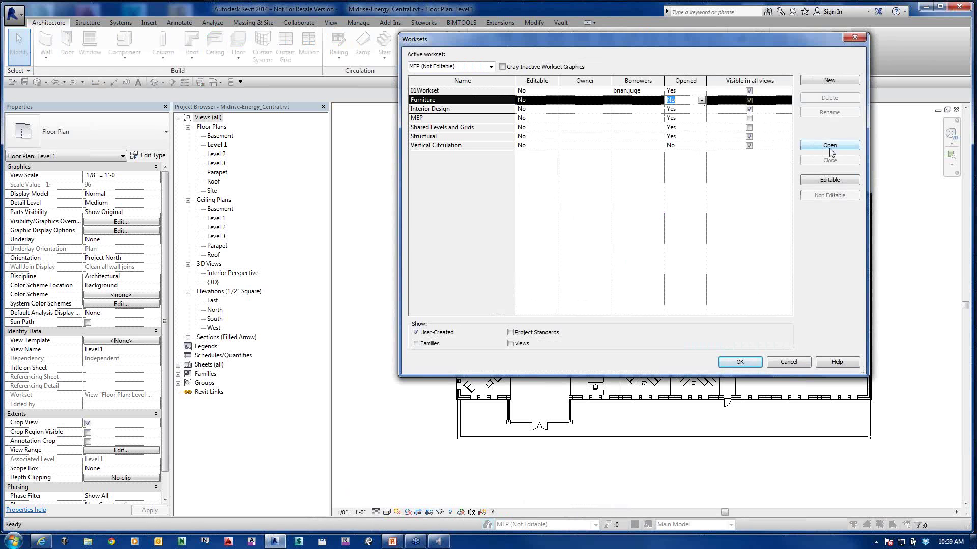
{"action": "left_click", "coordinate": [852, 147]}
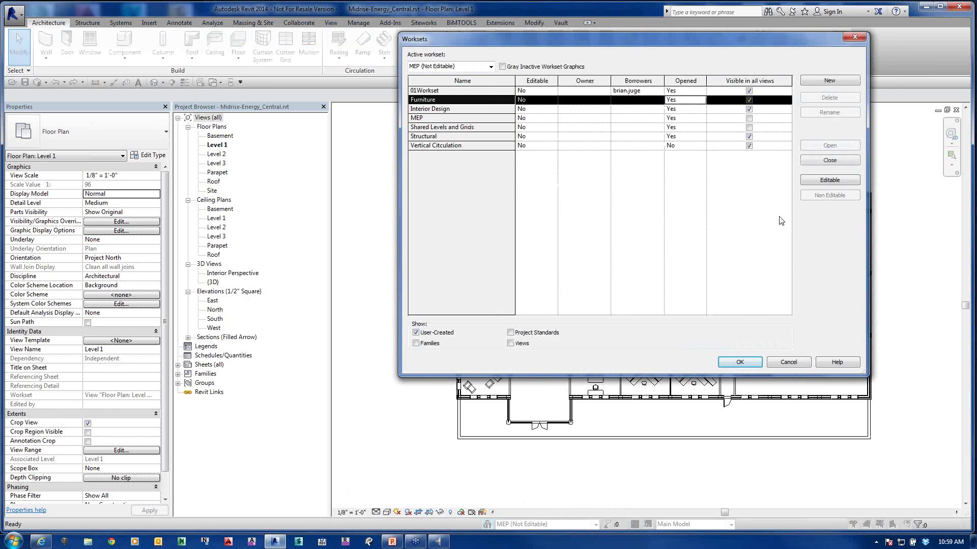
{"action": "left_click", "coordinate": [754, 361]}
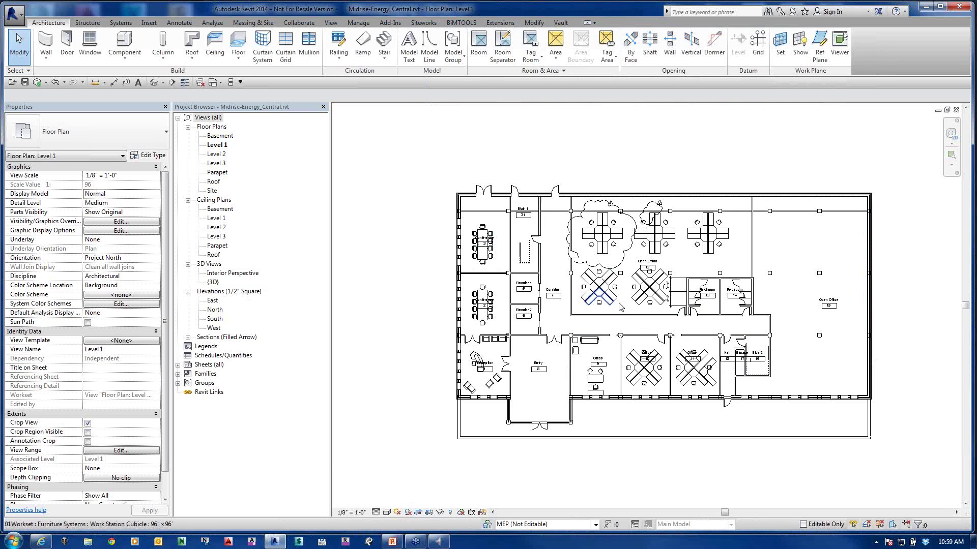
{"action": "scroll", "coordinate": [636, 308], "scroll_direction": "up", "scroll_amount": 2}
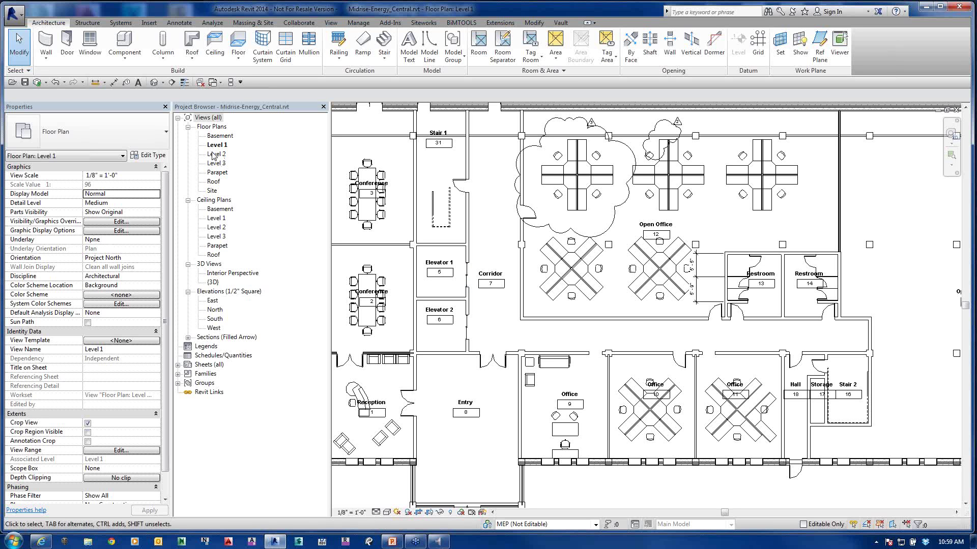
Step: Reveal hidden elements on Level 1, shift the Section 2 line to cut through Stair 1 and the elevator rooms, and open its view
{"action": "key", "text": "z"}
{"action": "key", "text": "f"}
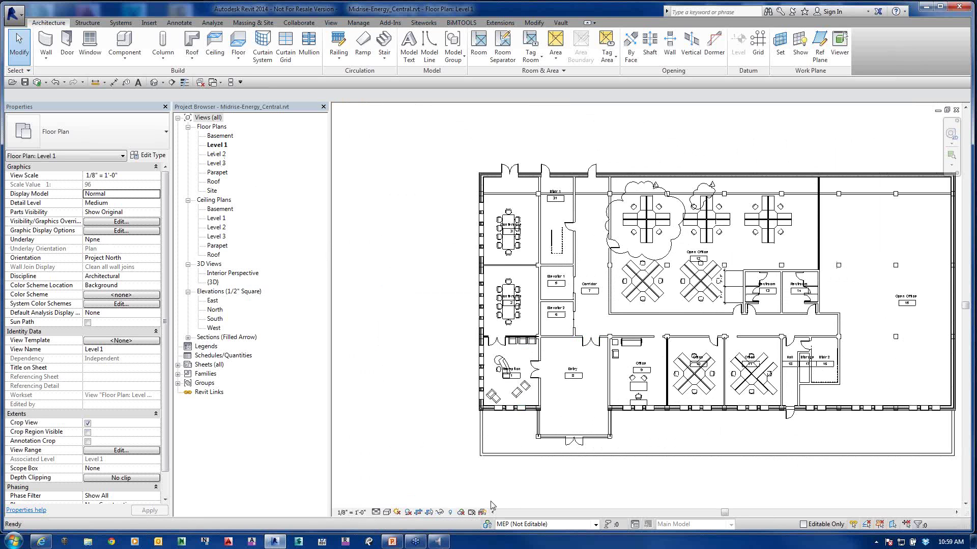
{"action": "left_click", "coordinate": [449, 512]}
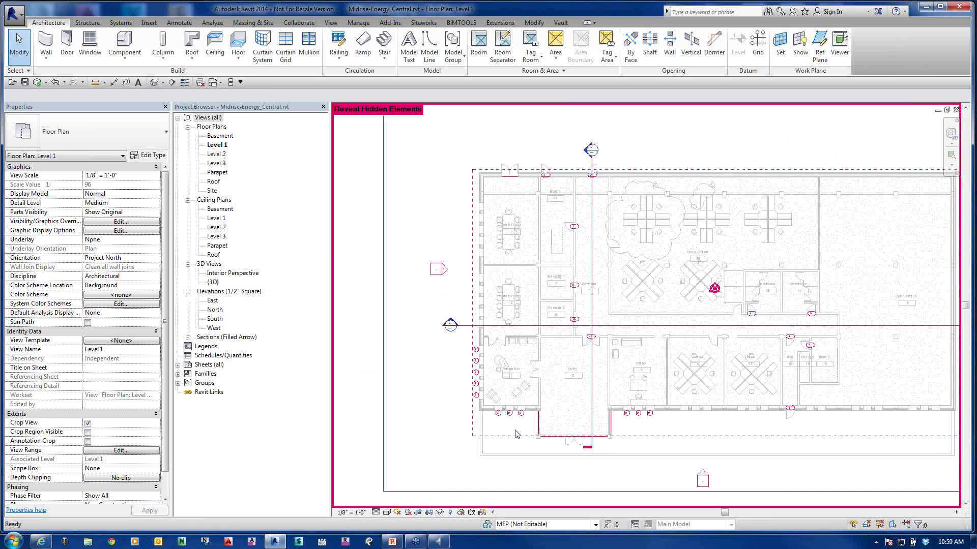
{"action": "left_click", "coordinate": [492, 326]}
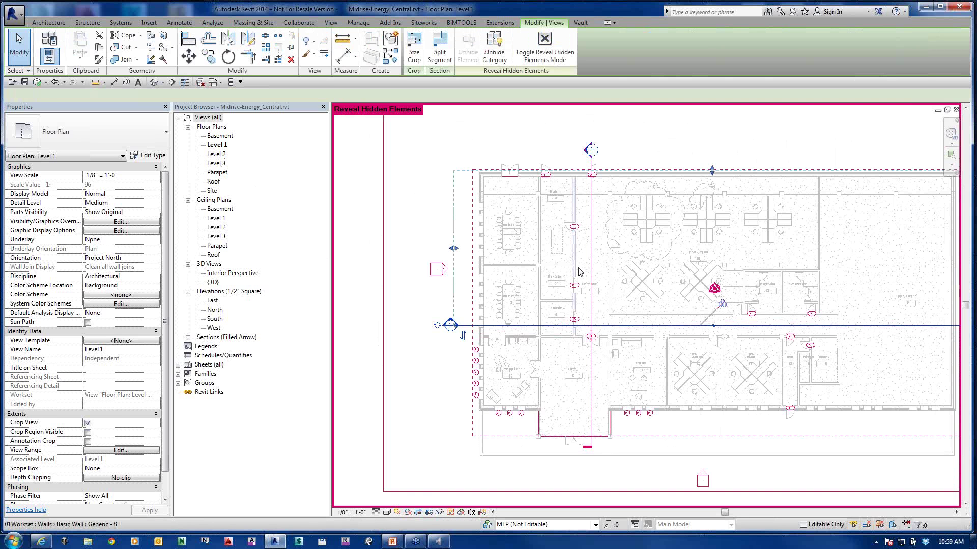
{"action": "left_click_drag", "start_coordinate": [593, 216], "coordinate": [570, 220]}
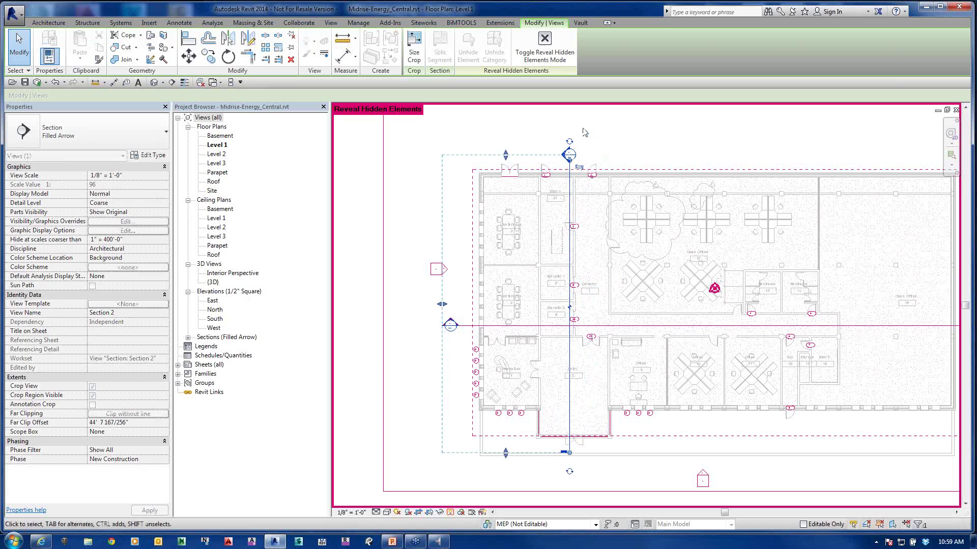
{"action": "double_click", "coordinate": [569, 154]}
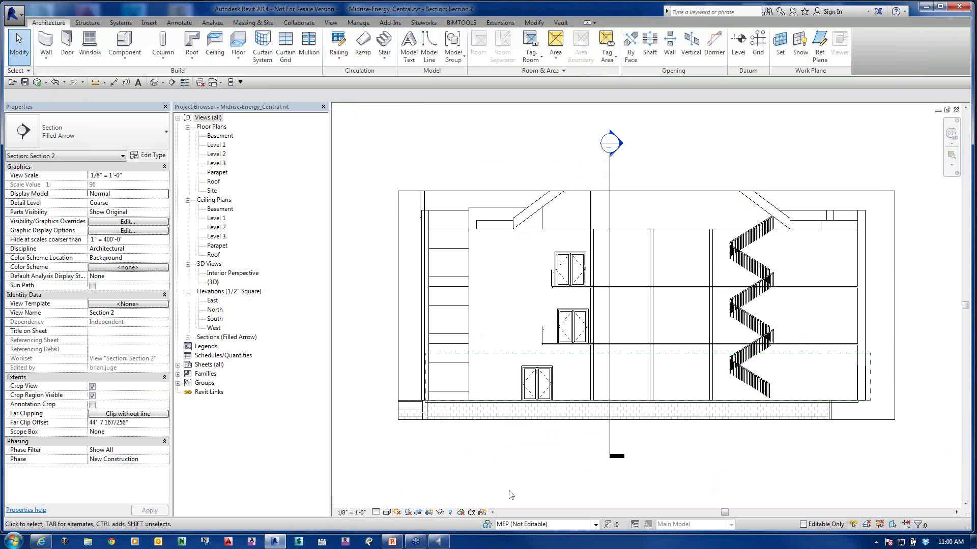
Step: Open the Vertical Citculation workset to load the stairs and elevators in the section view
{"action": "left_click", "coordinate": [487, 524]}
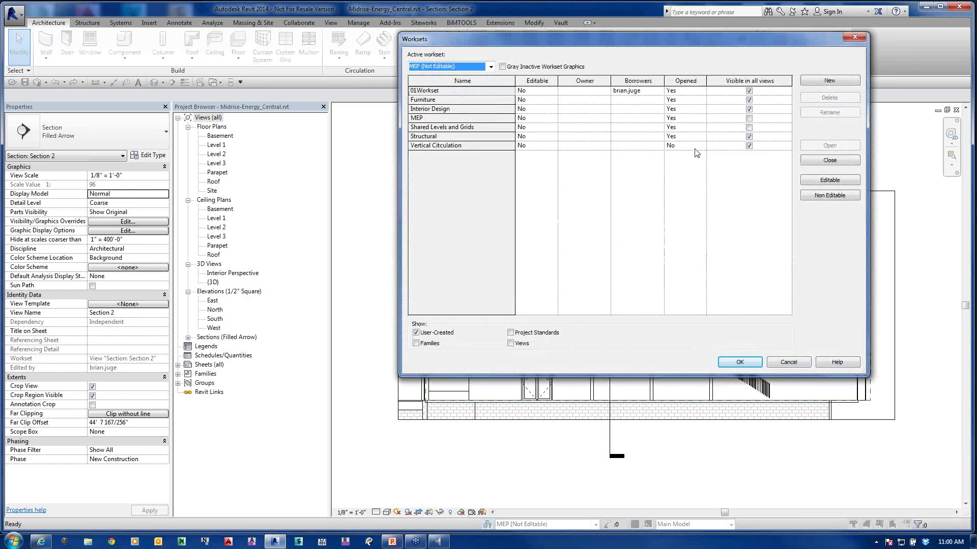
{"action": "left_click", "coordinate": [697, 146]}
{"action": "left_click", "coordinate": [816, 146]}
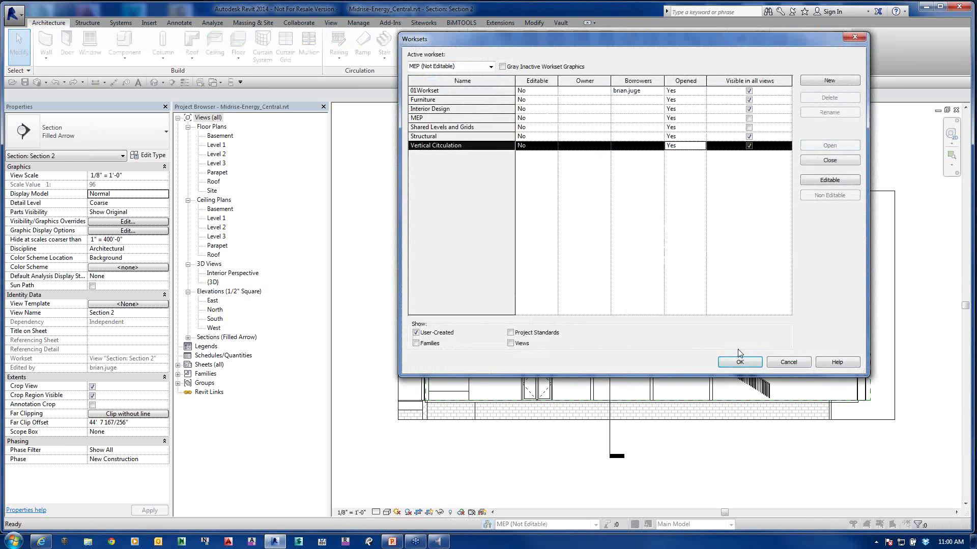
{"action": "left_click", "coordinate": [740, 362]}
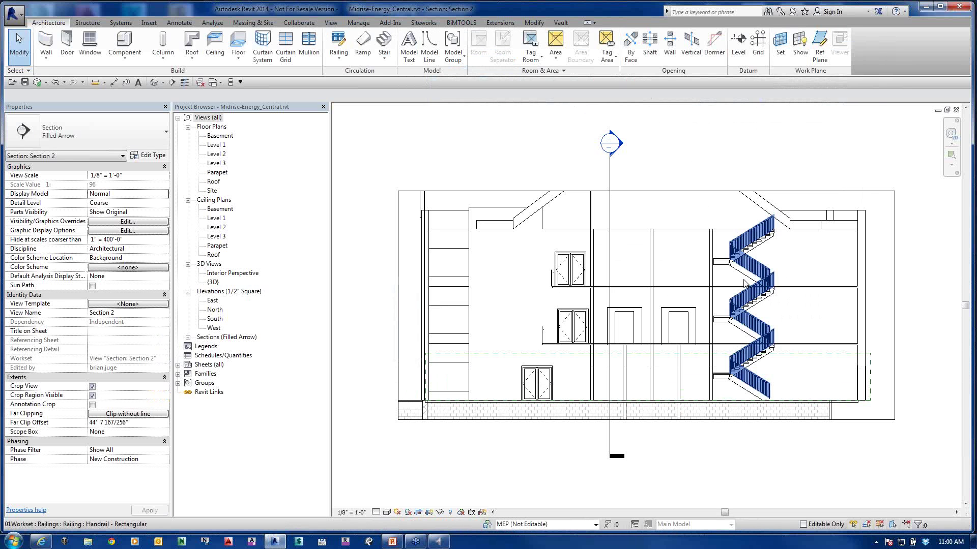
Step: Close the Section 2 view and turn off Reveal Hidden Elements in the Level 1 plan
{"action": "left_click", "coordinate": [957, 110]}
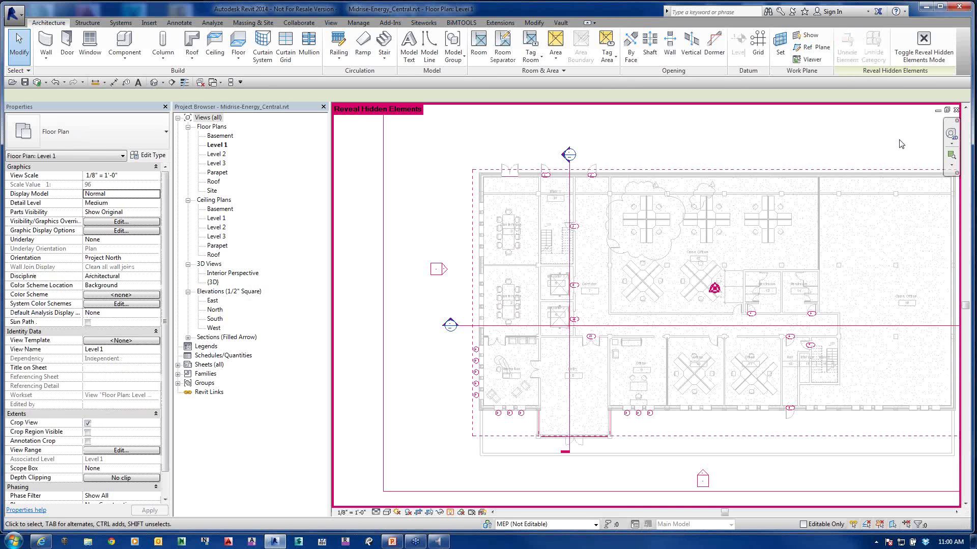
{"action": "left_click", "coordinate": [450, 513]}
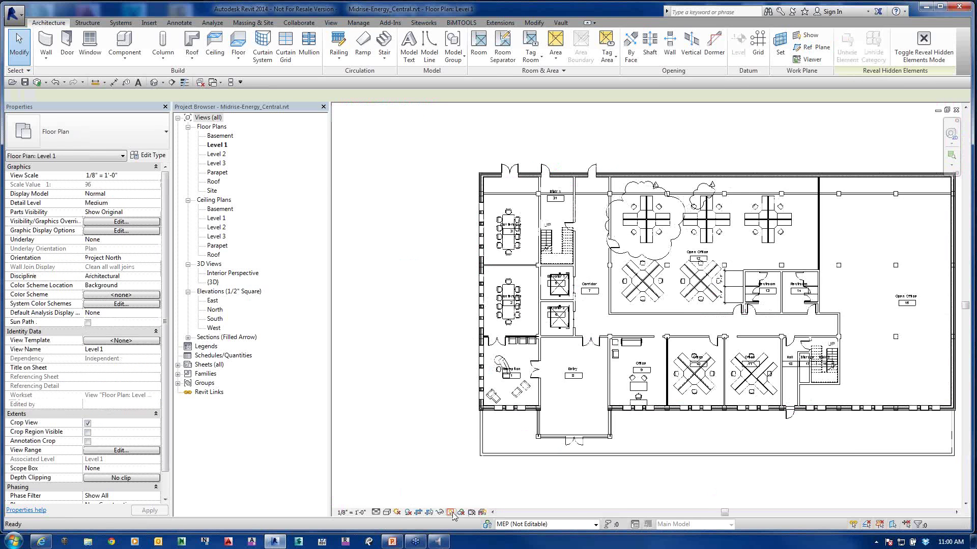
{"action": "scroll", "coordinate": [562, 268], "scroll_direction": "up", "scroll_amount": 8}
{"action": "scroll", "coordinate": [562, 268], "scroll_direction": "down", "scroll_amount": 8}
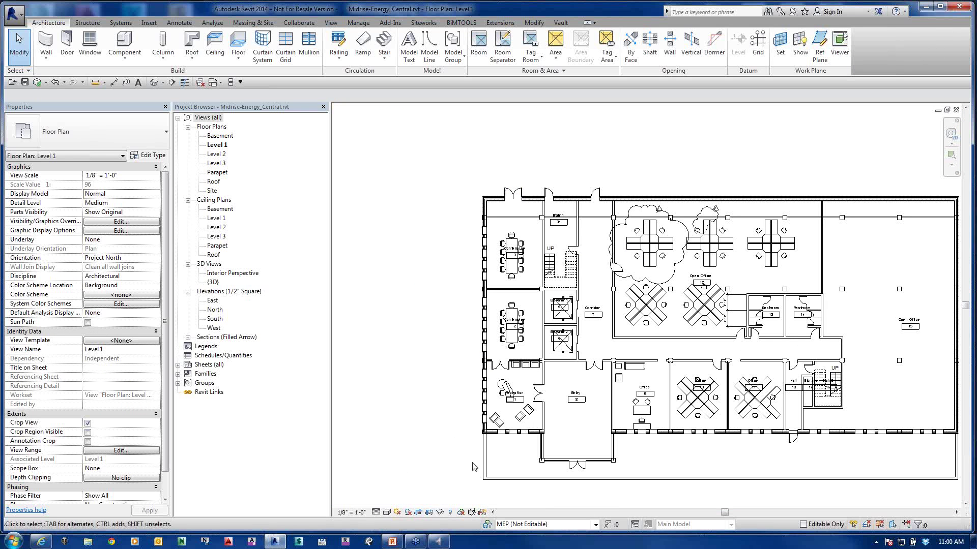
Step: Turn on the Worksets worksharing display to color the Level 1 elements by workset
{"action": "left_click", "coordinate": [462, 514]}
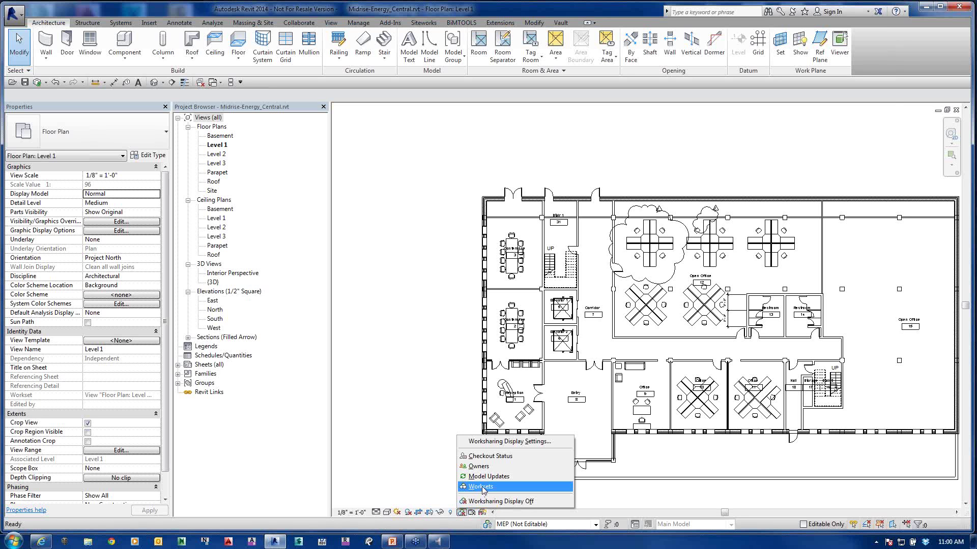
{"action": "left_click", "coordinate": [481, 487]}
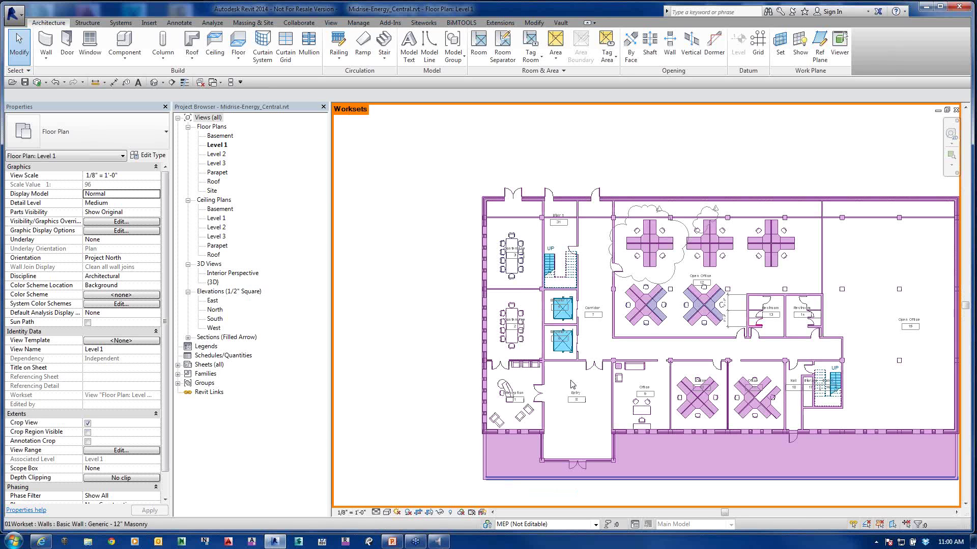
Step: Examine the workset colors and assignments of Stair 2, the Open Office 12 workstations and the two elevators
{"action": "middle_click_drag", "start_coordinate": [569, 395], "coordinate": [488, 324]}
{"action": "scroll", "coordinate": [488, 325], "scroll_direction": "up", "scroll_amount": 5}
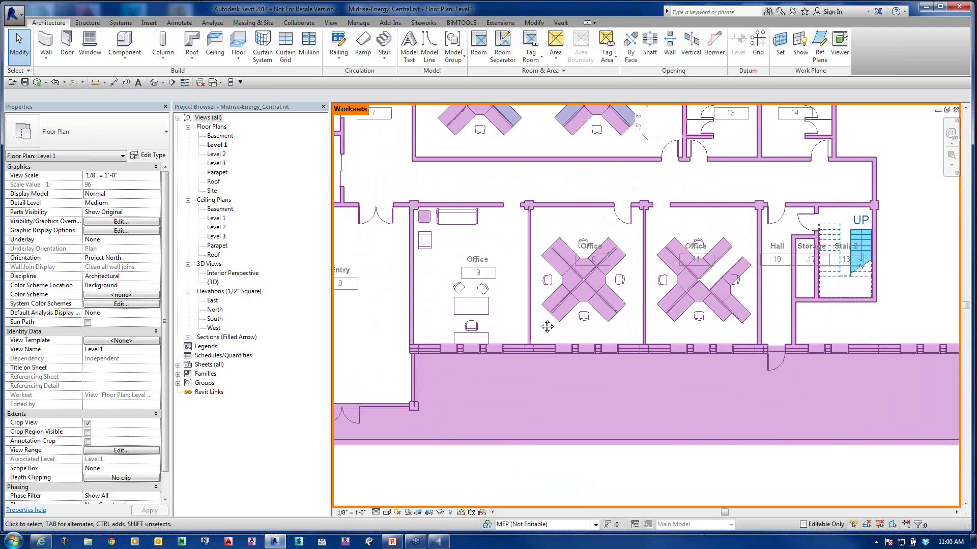
{"action": "scroll", "coordinate": [821, 253], "scroll_direction": "up", "scroll_amount": 4}
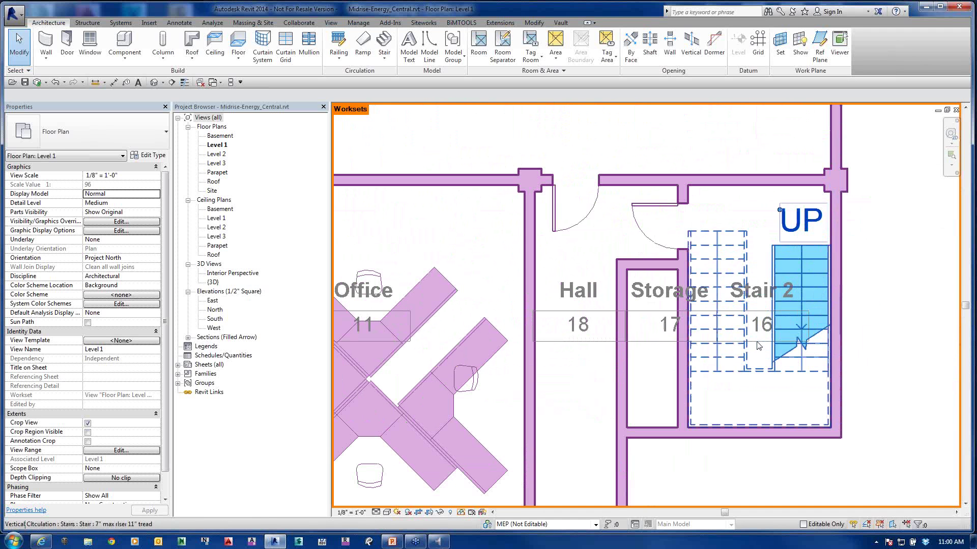
{"action": "scroll", "coordinate": [814, 336], "scroll_direction": "down", "scroll_amount": 2}
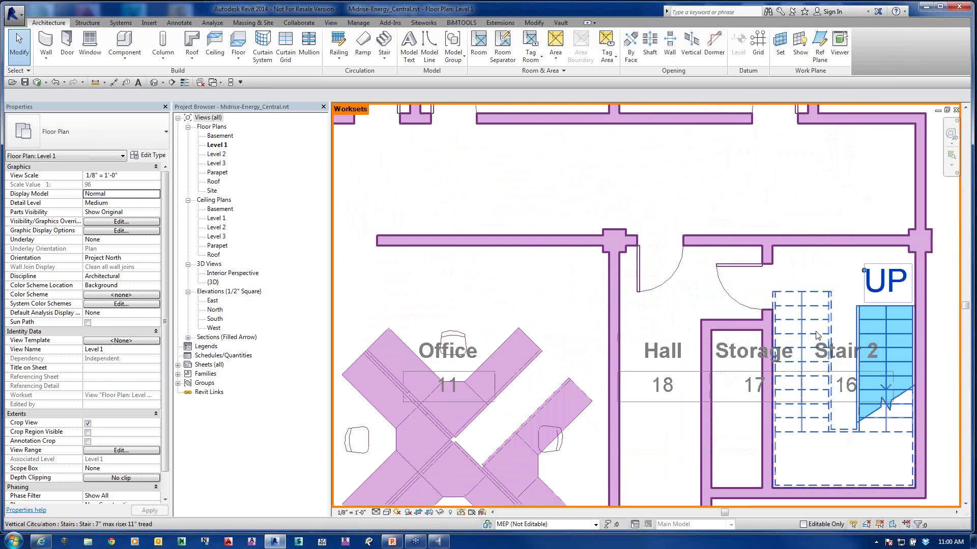
{"action": "scroll", "coordinate": [816, 336], "scroll_direction": "down", "scroll_amount": 1}
{"action": "mouse_move", "coordinate": [616, 443]}
{"action": "middle_mouse_down"}
{"action": "mouse_move", "coordinate": [691, 365]}
{"action": "mouse_move", "coordinate": [825, 453]}
{"action": "middle_mouse_up"}
{"action": "mouse_move", "coordinate": [637, 176]}
{"action": "middle_mouse_down"}
{"action": "mouse_move", "coordinate": [678, 405]}
{"action": "mouse_move", "coordinate": [715, 454]}
{"action": "mouse_move", "coordinate": [723, 394]}
{"action": "middle_mouse_up"}
{"action": "scroll", "coordinate": [516, 435], "scroll_direction": "up", "scroll_amount": 5}
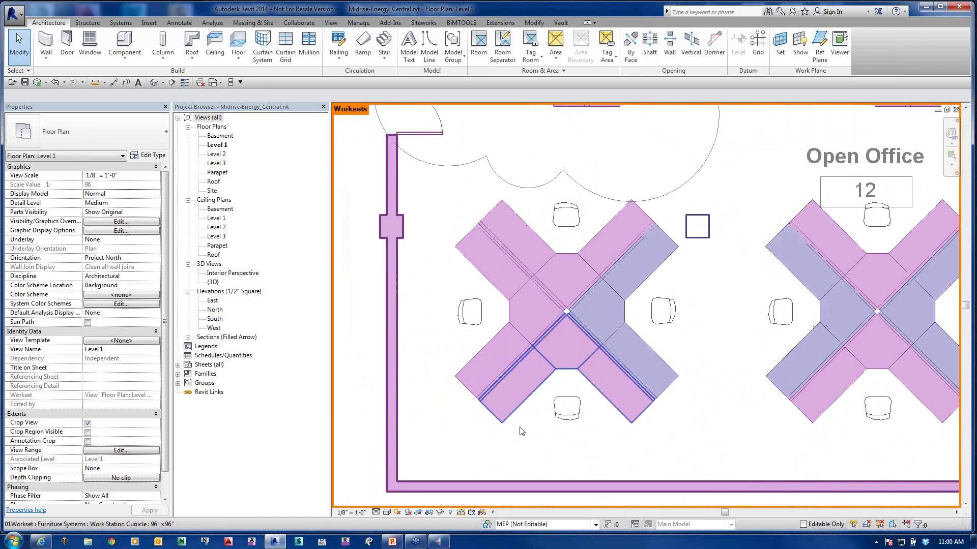
{"action": "middle_click_drag", "start_coordinate": [543, 434], "coordinate": [677, 411]}
{"action": "scroll", "coordinate": [563, 278], "scroll_direction": "down", "scroll_amount": 3}
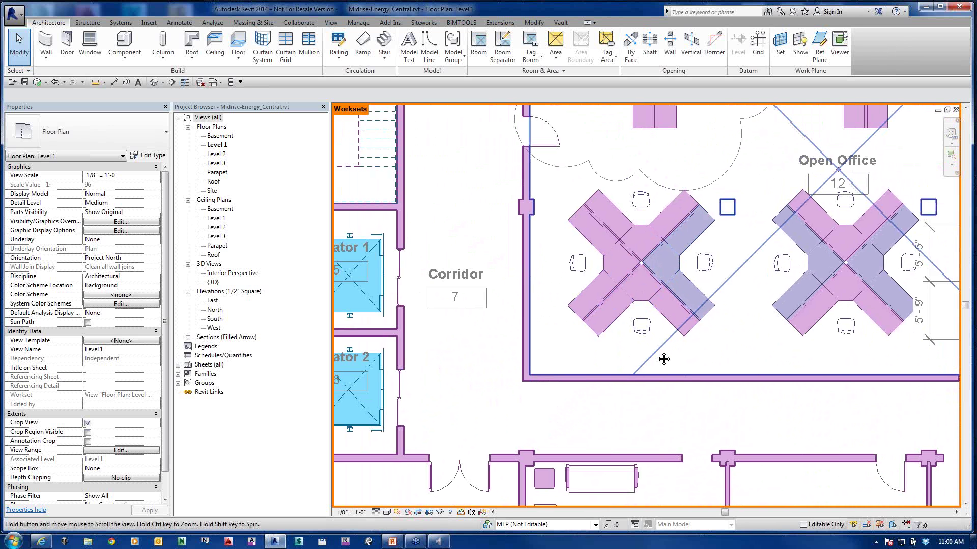
{"action": "middle_click_drag", "start_coordinate": [359, 348], "coordinate": [486, 349]}
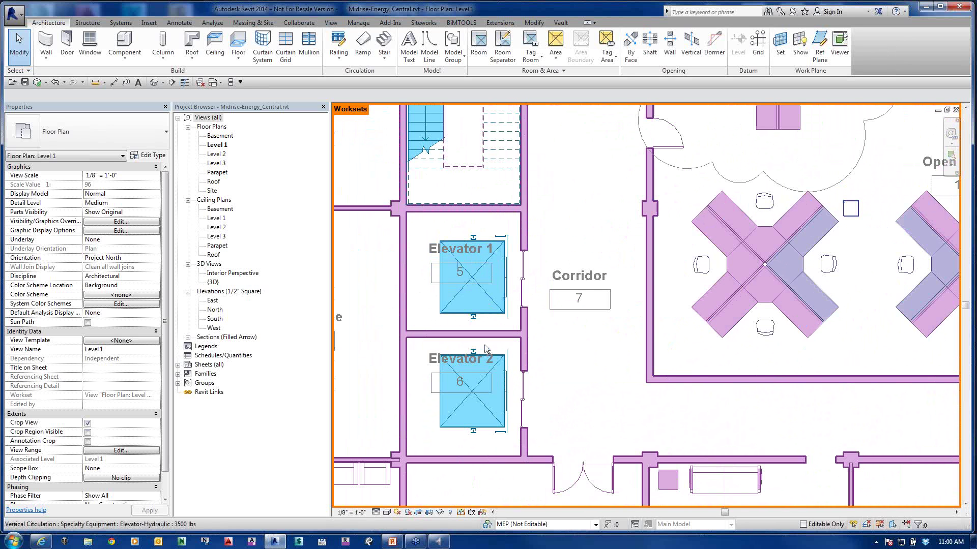
Step: Set the worksharing display color of 01Workset to green, RGB 000-255-064, and apply it to the view
{"action": "left_click", "coordinate": [461, 513]}
{"action": "left_click", "coordinate": [488, 442]}
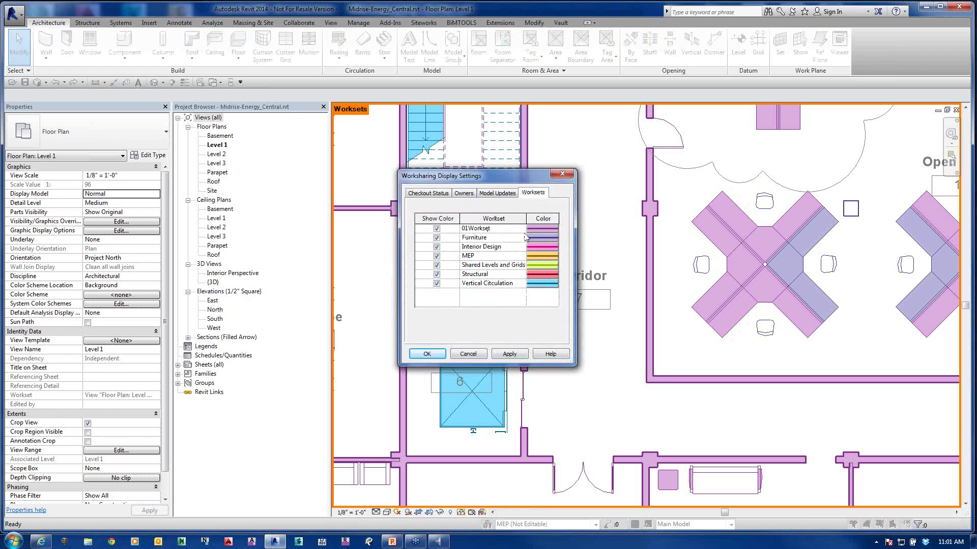
{"action": "left_click", "coordinate": [541, 232]}
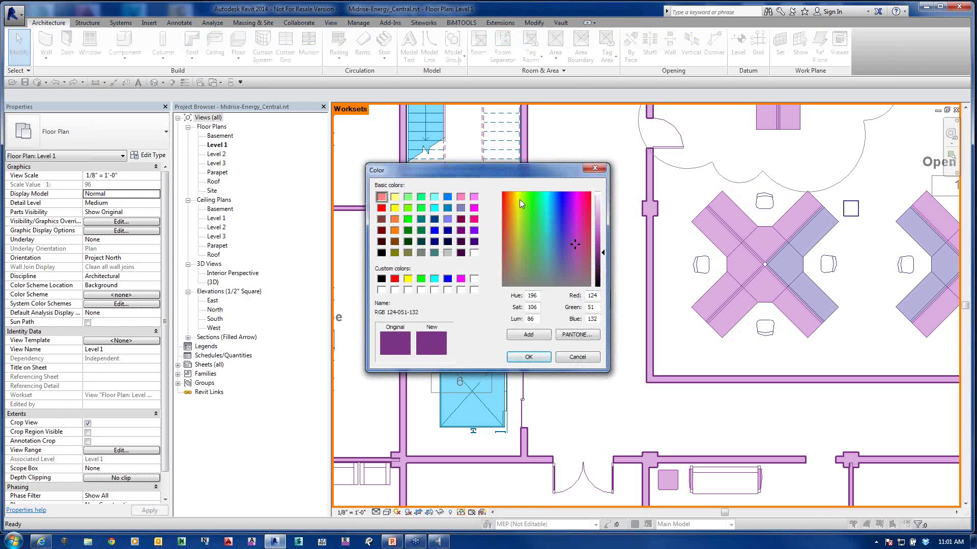
{"action": "left_click", "coordinate": [421, 208]}
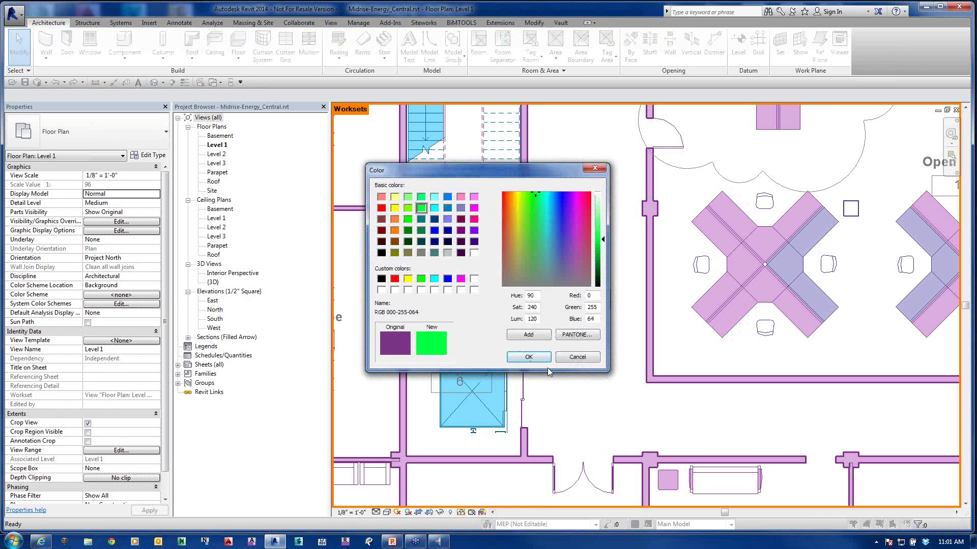
{"action": "left_click", "coordinate": [540, 357]}
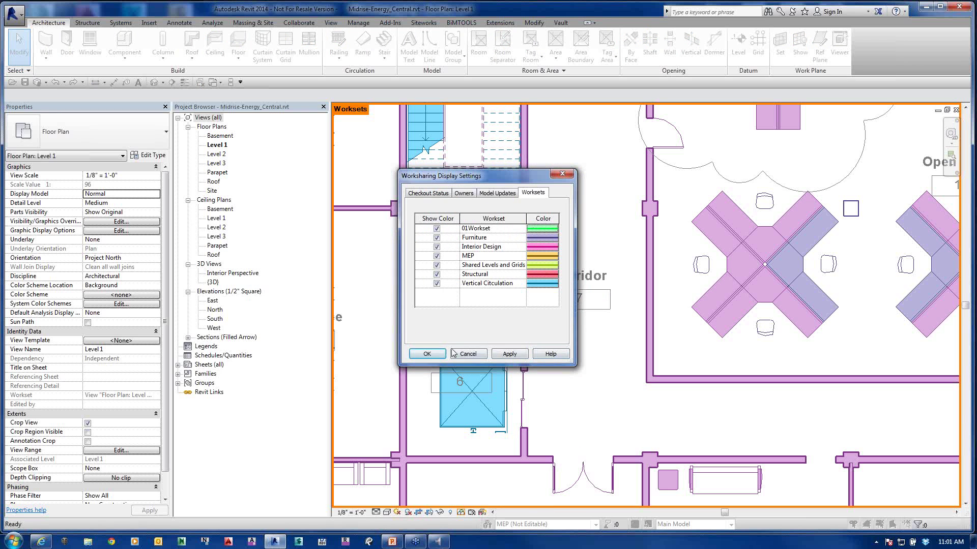
{"action": "left_click", "coordinate": [508, 354]}
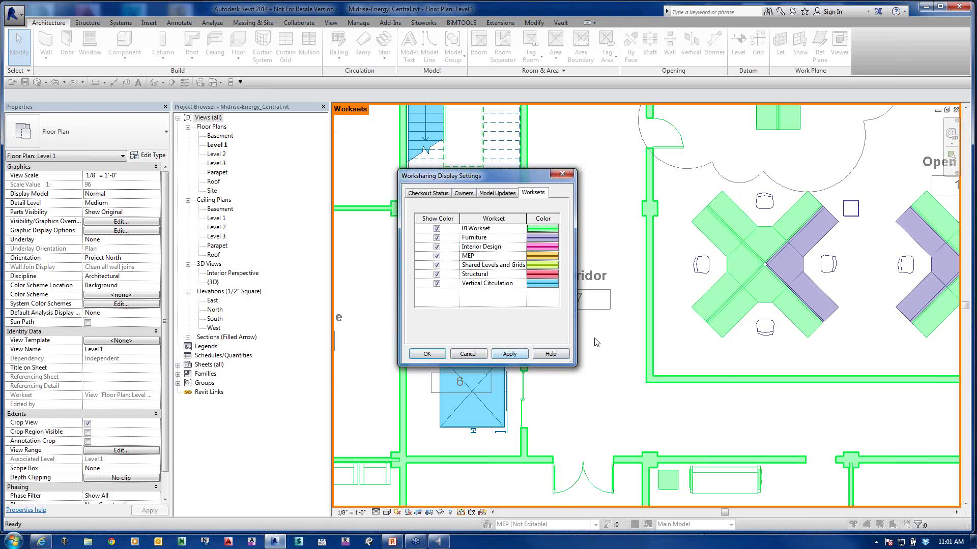
{"action": "left_click", "coordinate": [437, 356]}
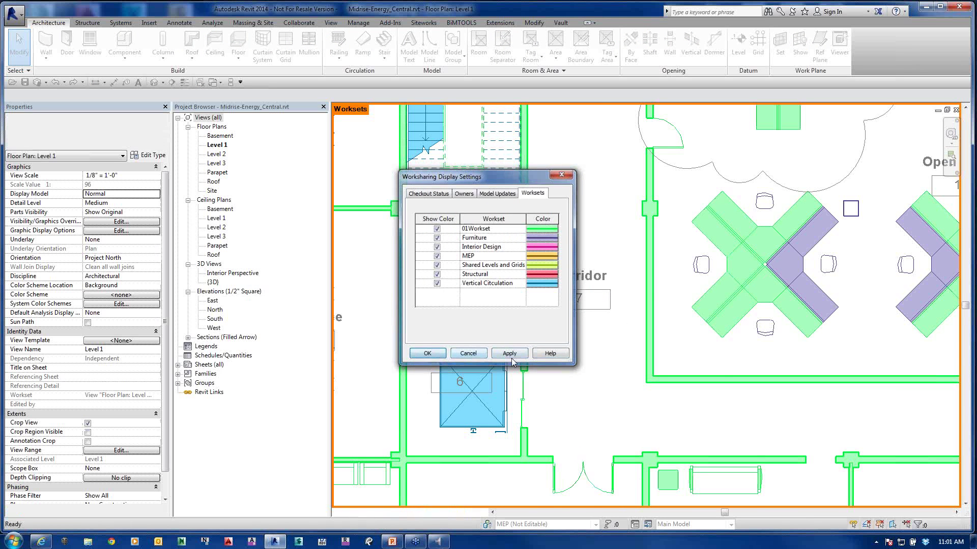
Step: Review the workset colors of the walls, furniture, stairs and elevators across the Level 1 plan
{"action": "scroll", "coordinate": [639, 395], "scroll_direction": "down", "scroll_amount": 2}
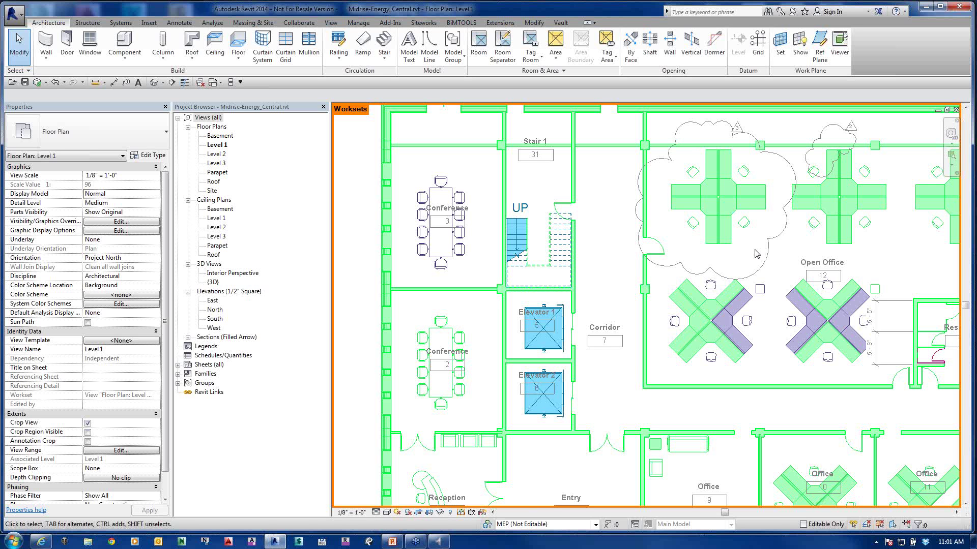
{"action": "scroll", "coordinate": [677, 297], "scroll_direction": "down", "scroll_amount": 2}
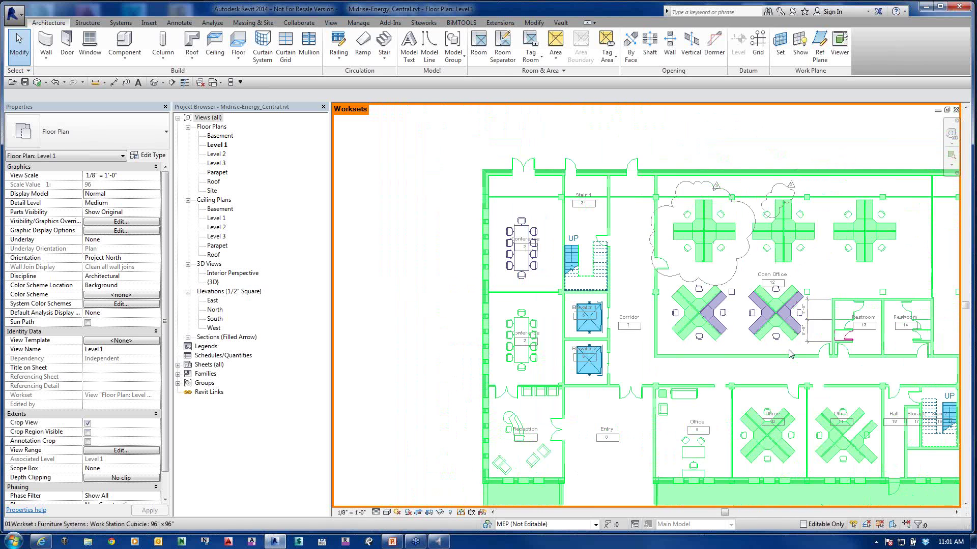
{"action": "middle_click_drag", "start_coordinate": [789, 355], "coordinate": [705, 276]}
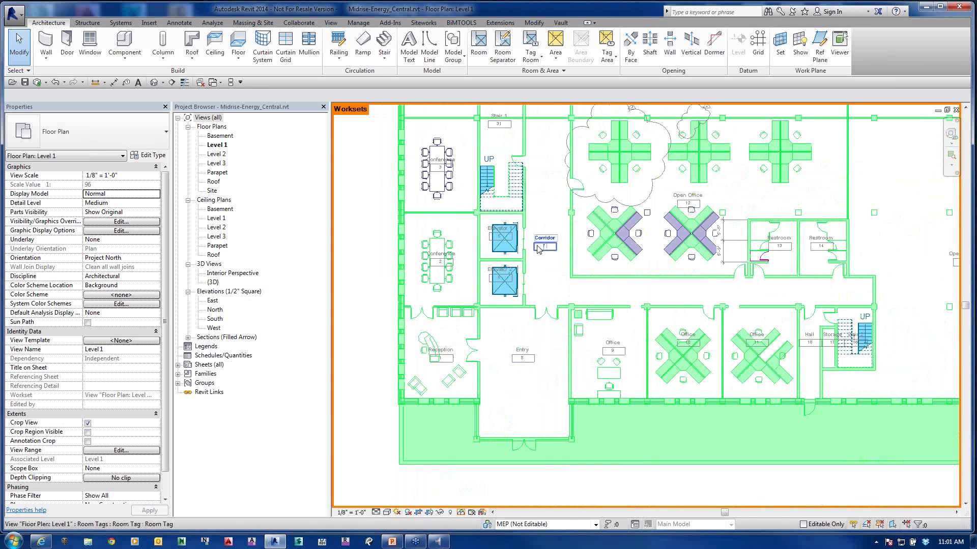
{"action": "scroll", "coordinate": [583, 335], "scroll_direction": "up", "scroll_amount": 2}
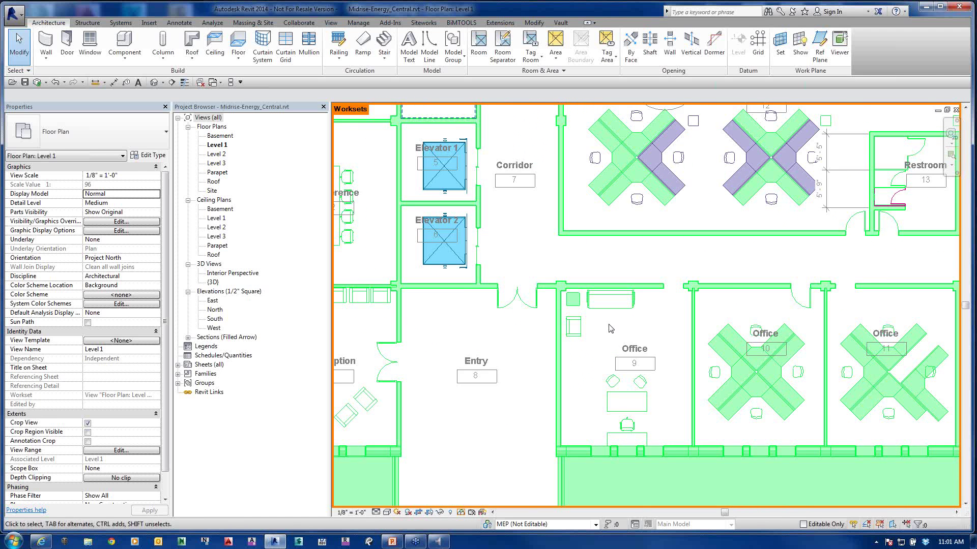
{"action": "scroll", "coordinate": [610, 329], "scroll_direction": "up", "scroll_amount": 1}
{"action": "scroll", "coordinate": [608, 333], "scroll_direction": "down", "scroll_amount": 3}
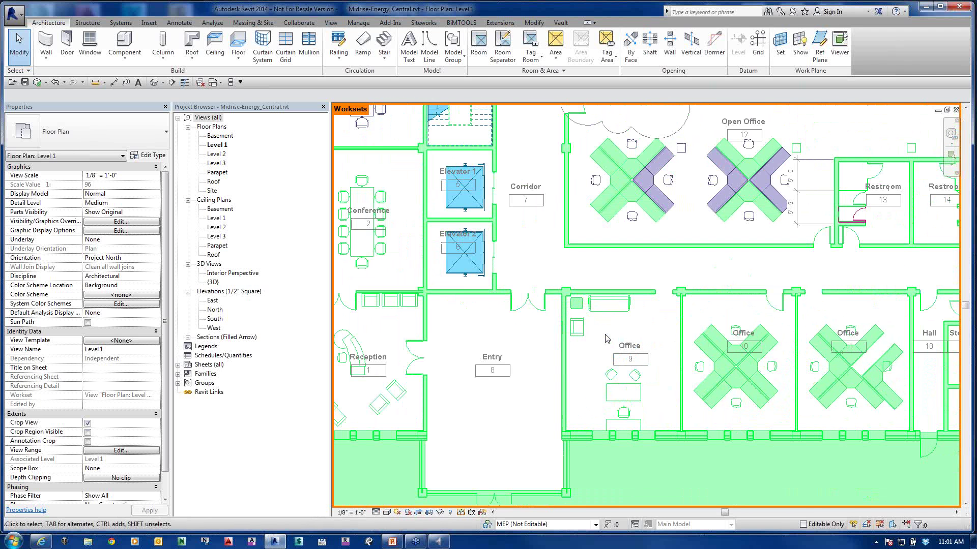
Step: Assign the armchair, sofa and small square table in Office 9 to the Furniture workset
{"action": "scroll", "coordinate": [607, 339], "scroll_direction": "up", "scroll_amount": 2}
{"action": "left_click", "coordinate": [585, 305]}
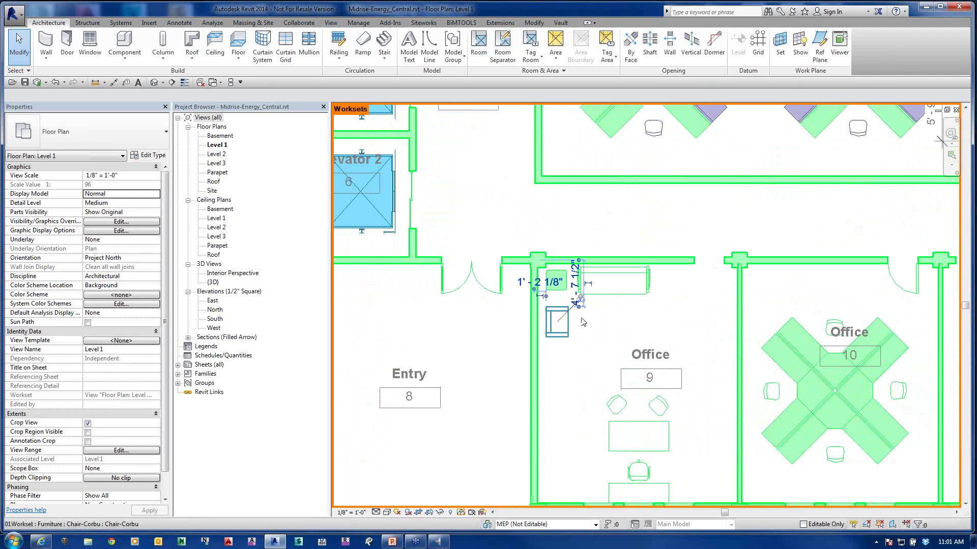
{"action": "left_click", "coordinate": [597, 295], "text": "ctrl"}
{"action": "left_click", "coordinate": [551, 277], "text": "ctrl"}
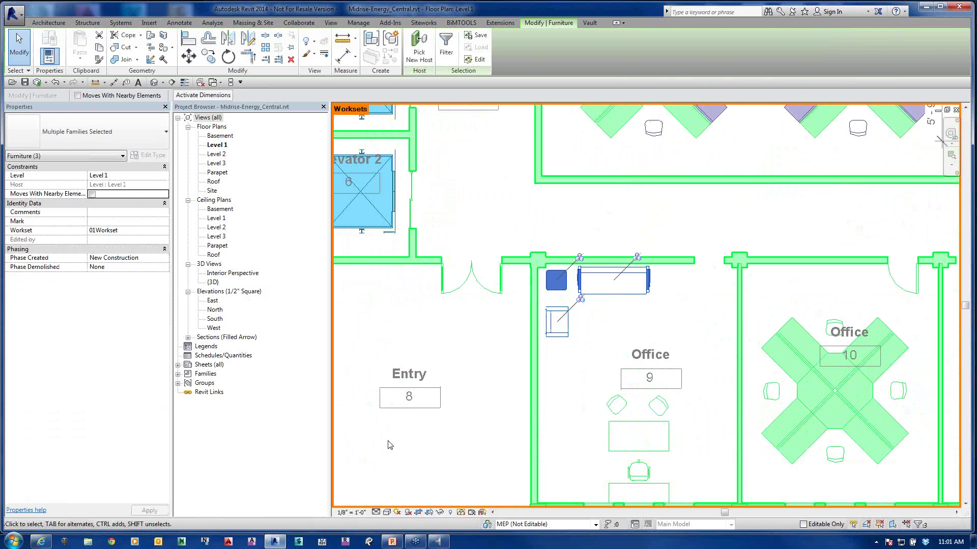
{"action": "left_click", "coordinate": [153, 230]}
{"action": "left_click", "coordinate": [163, 231]}
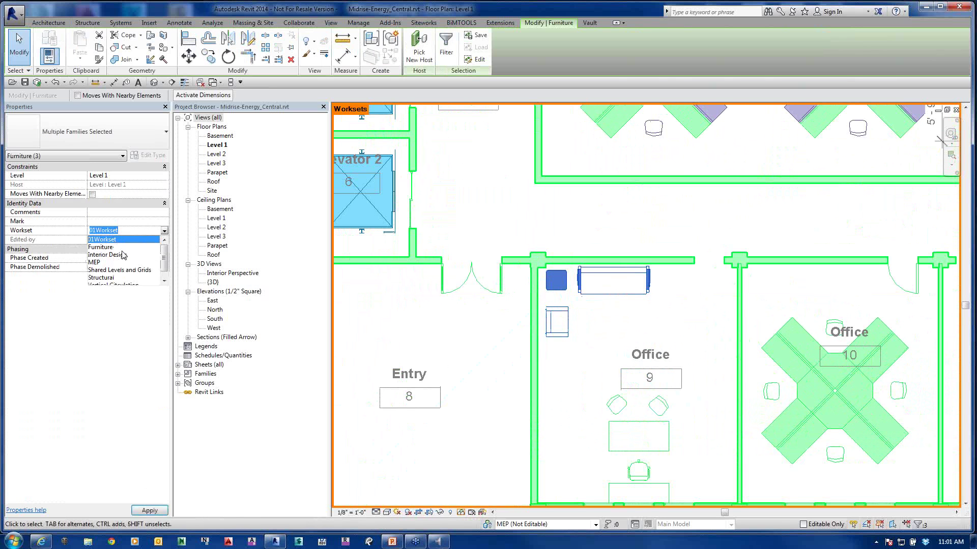
{"action": "left_click", "coordinate": [121, 247]}
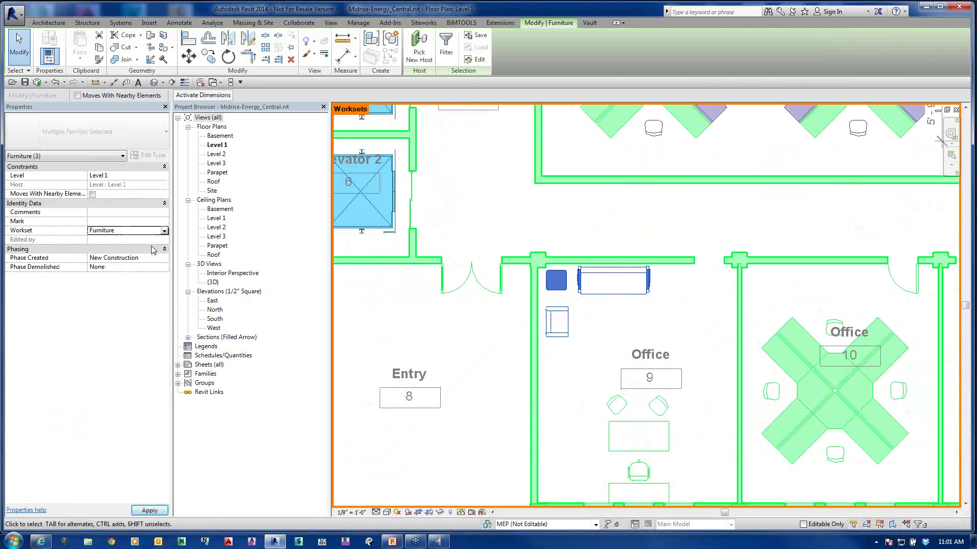
{"action": "left_click", "coordinate": [624, 321]}
{"action": "scroll", "coordinate": [627, 356], "scroll_direction": "down", "scroll_amount": 2}
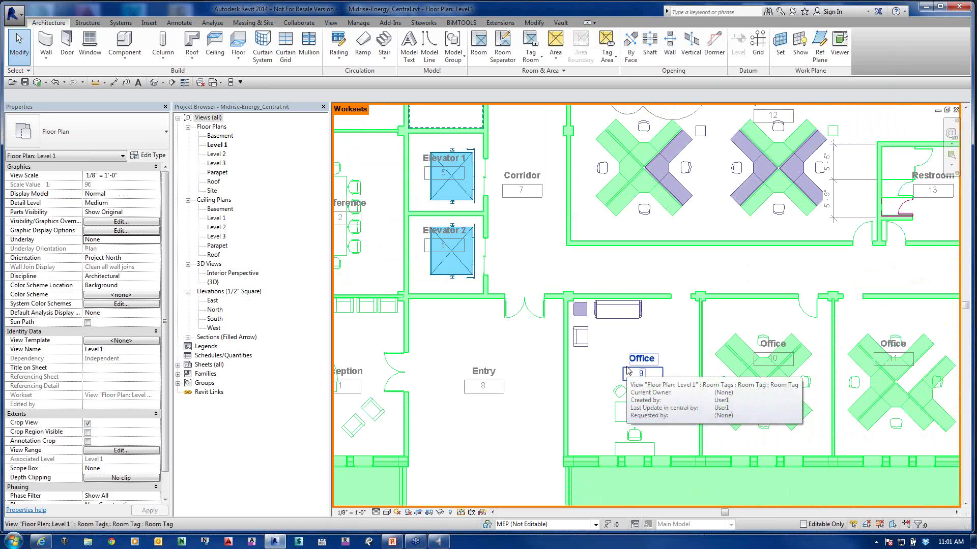
Step: Close the Furniture workset so its elements are unloaded from the Level 1 plan
{"action": "left_click", "coordinate": [487, 527]}
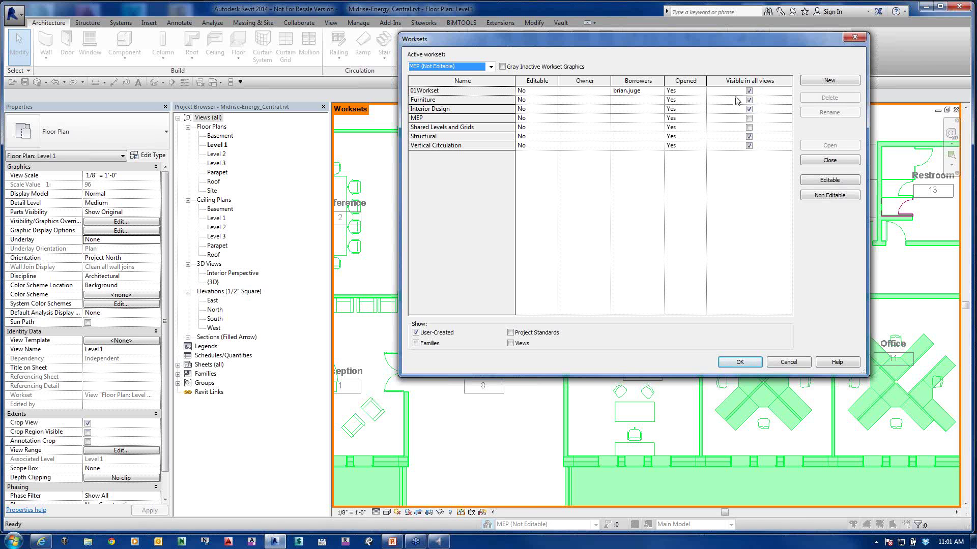
{"action": "left_click", "coordinate": [693, 100]}
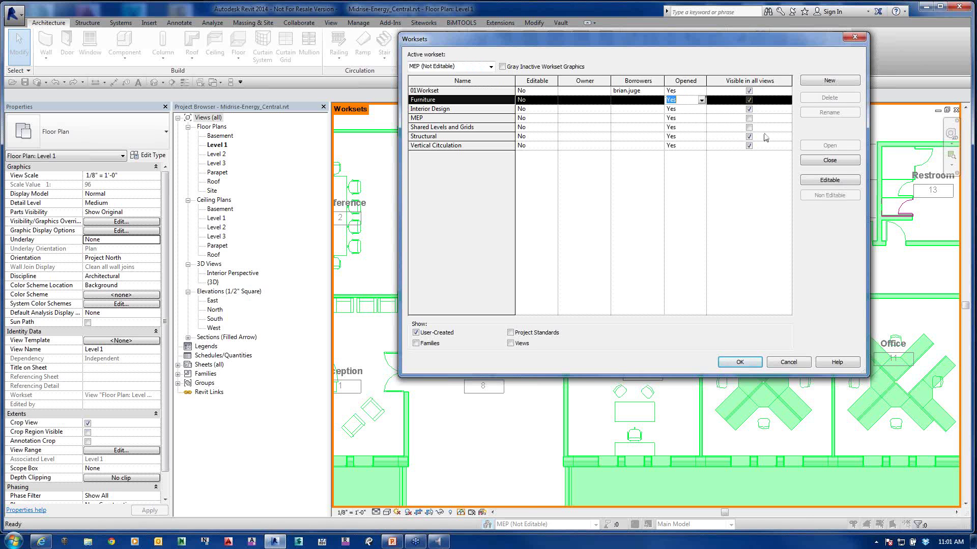
{"action": "left_click", "coordinate": [830, 161]}
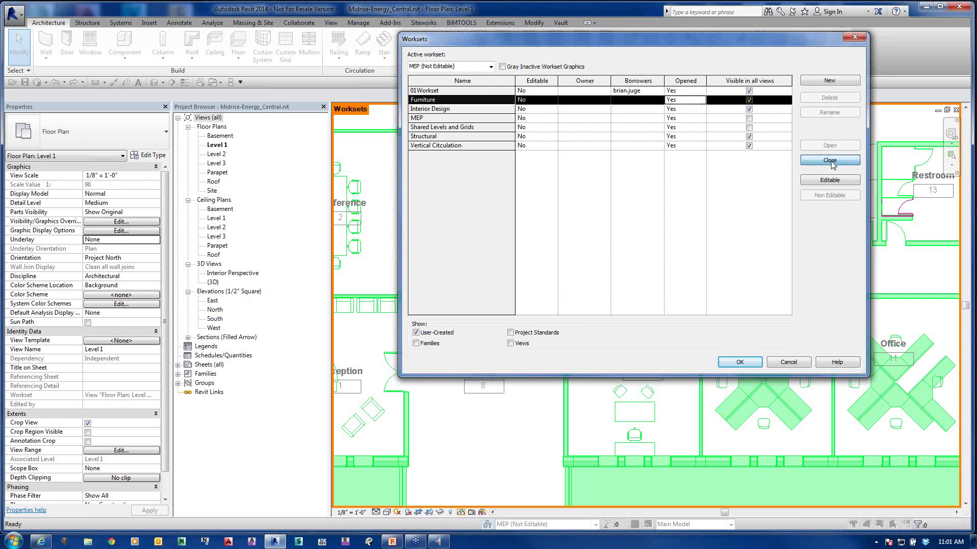
{"action": "left_click", "coordinate": [739, 362]}
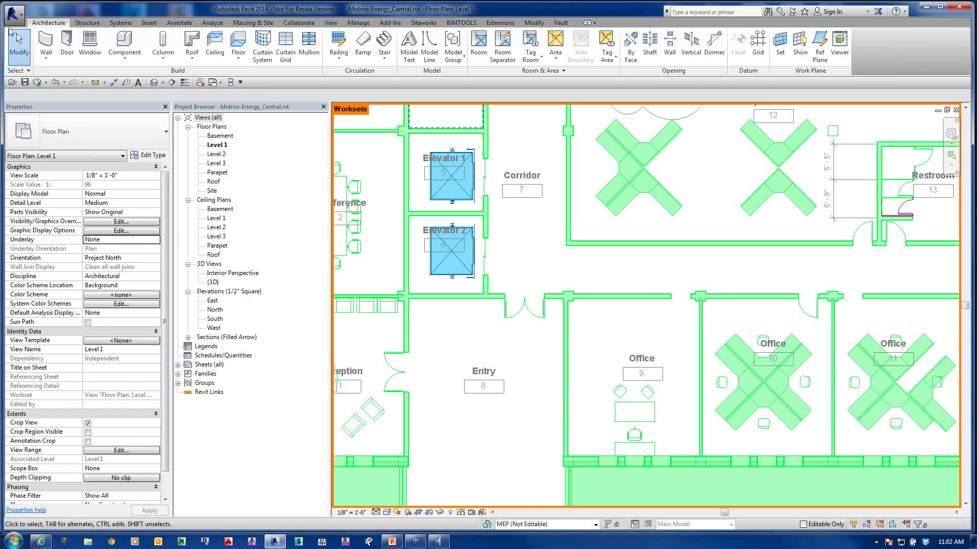
Step: Examine the worksharing and opening options for opening a project, and leave without opening a file
{"action": "left_click", "coordinate": [14, 14]}
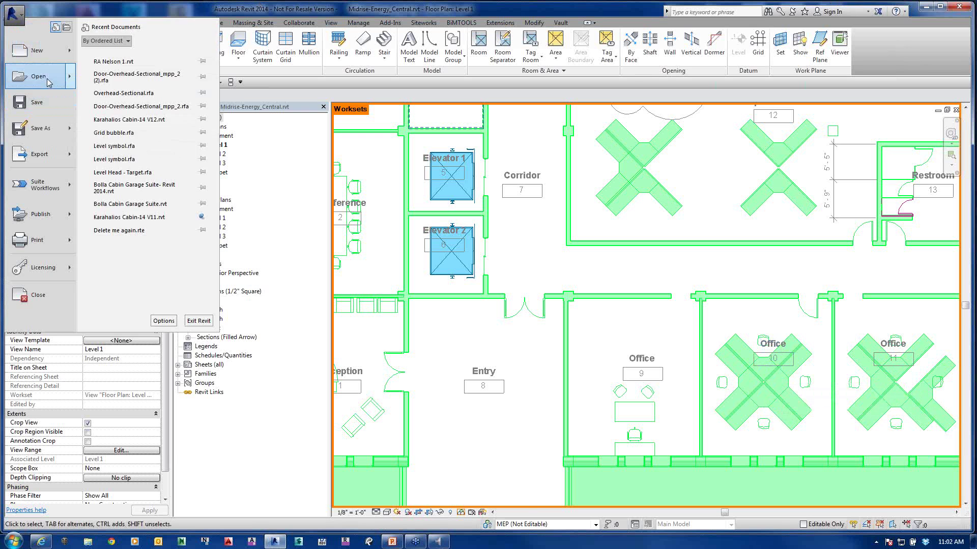
{"action": "mouse_move", "coordinate": [48, 83]}
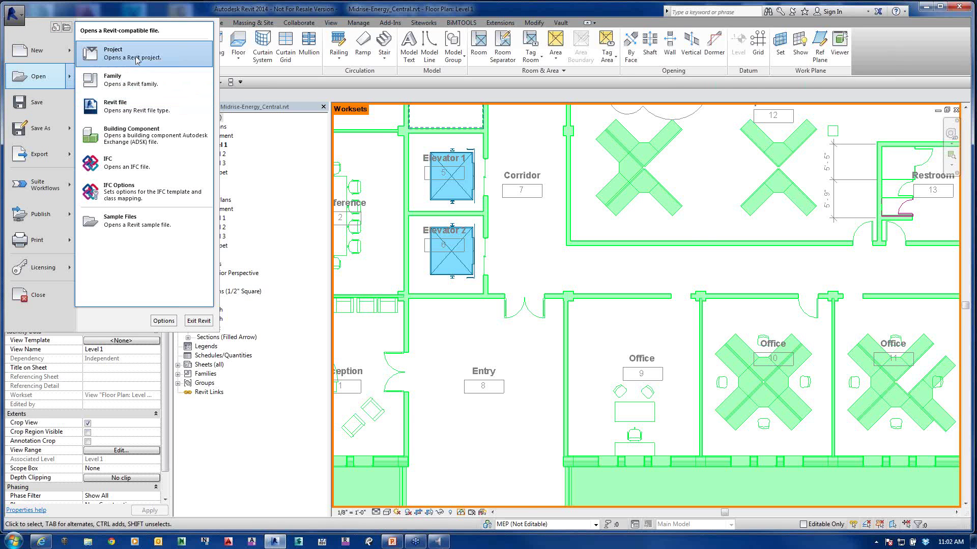
{"action": "left_click", "coordinate": [137, 60]}
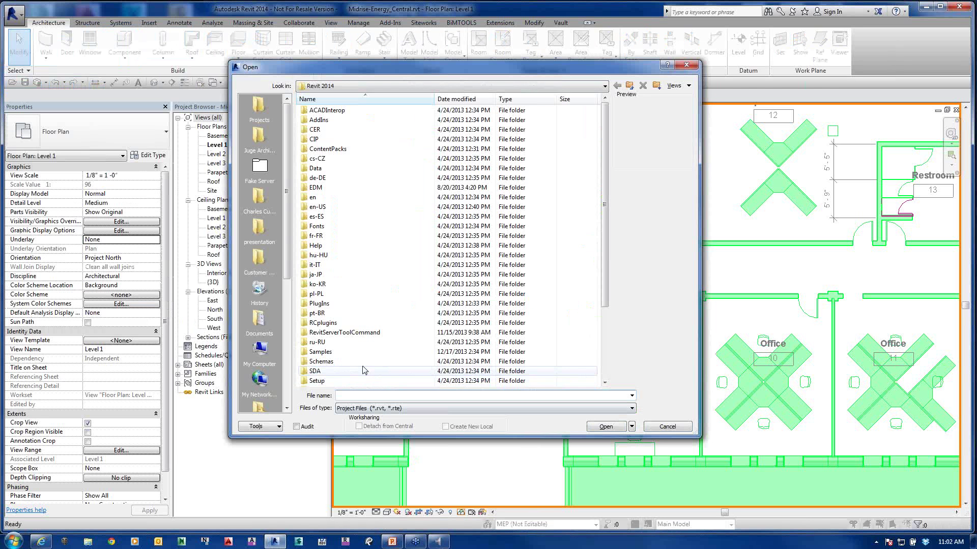
{"action": "left_click", "coordinate": [267, 175]}
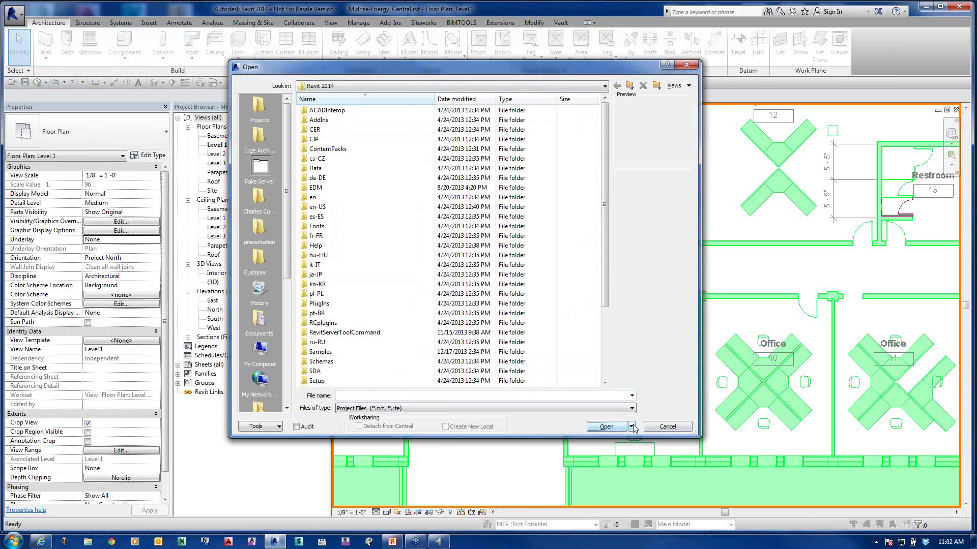
{"action": "left_click", "coordinate": [670, 430]}
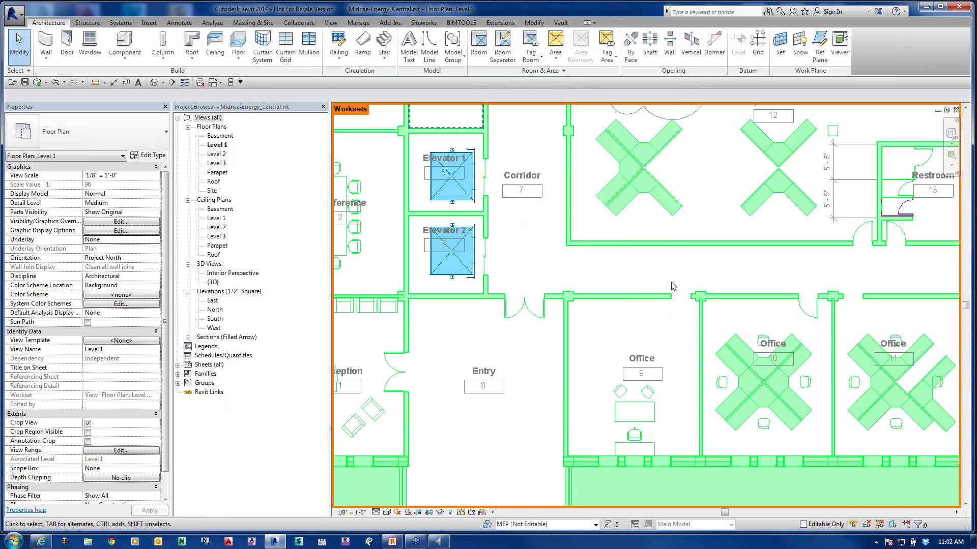
Step: Review the project units for the Common discipline and the Length format, and leave them without changes
{"action": "scroll", "coordinate": [671, 285], "scroll_direction": "down", "scroll_amount": 3}
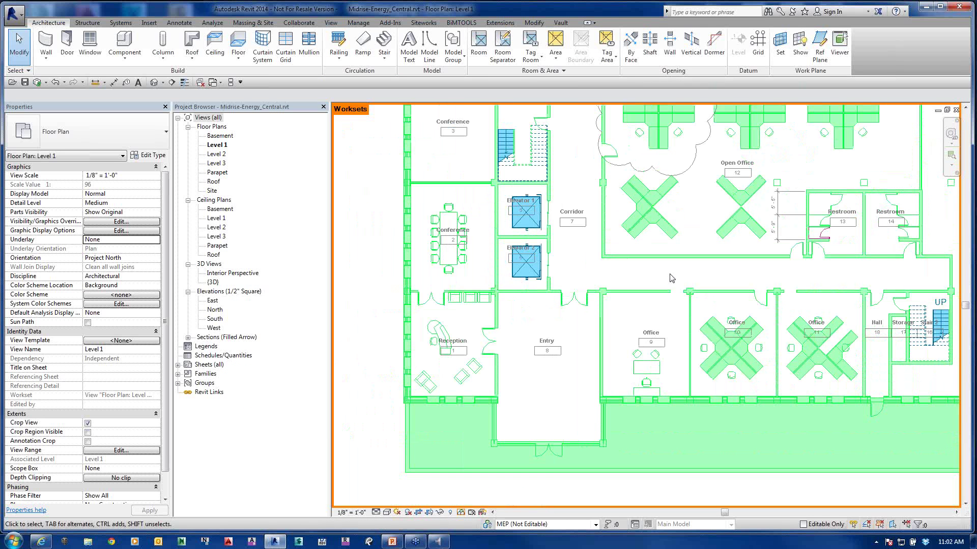
{"action": "scroll", "coordinate": [672, 277], "scroll_direction": "down", "scroll_amount": 2}
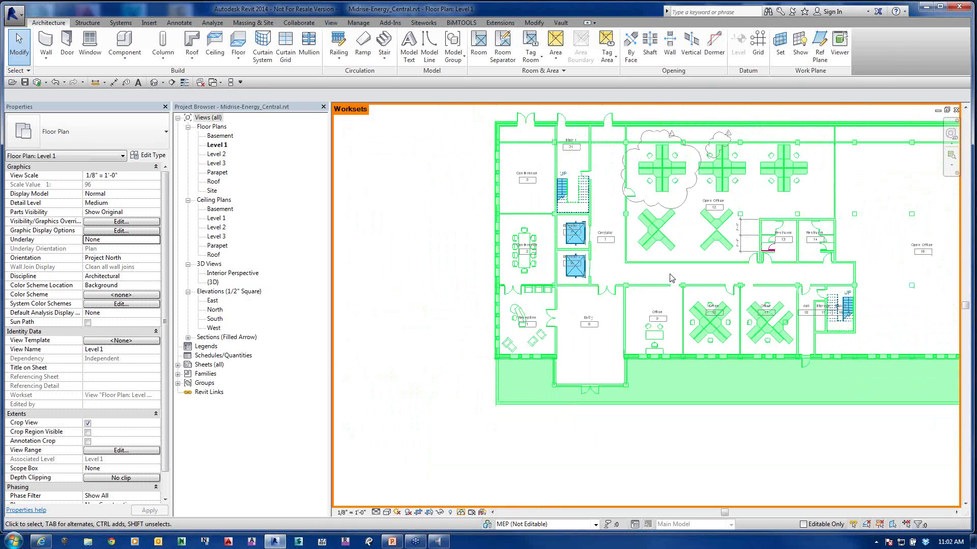
{"action": "left_click", "coordinate": [362, 24]}
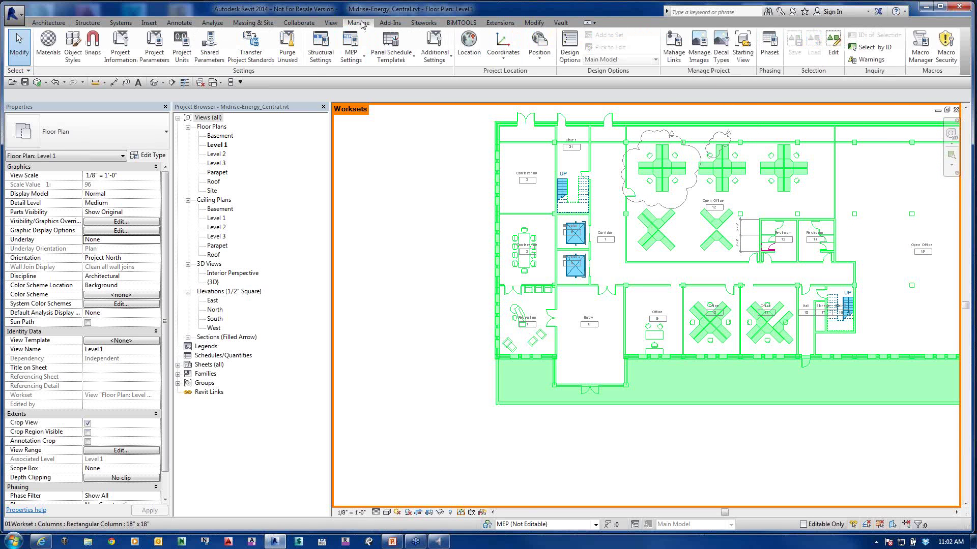
{"action": "left_click", "coordinate": [177, 48]}
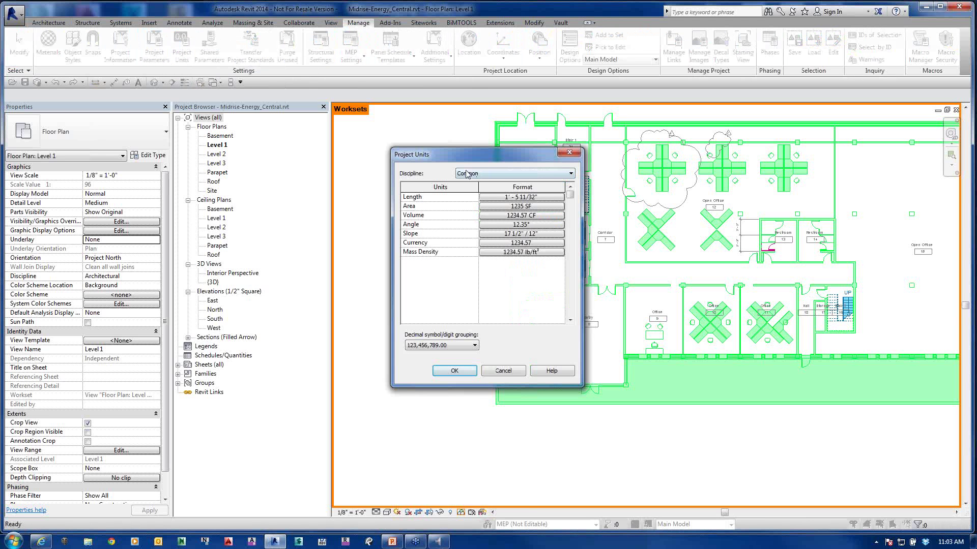
{"action": "left_click", "coordinate": [467, 175]}
{"action": "left_click", "coordinate": [460, 182]}
{"action": "left_click", "coordinate": [550, 198]}
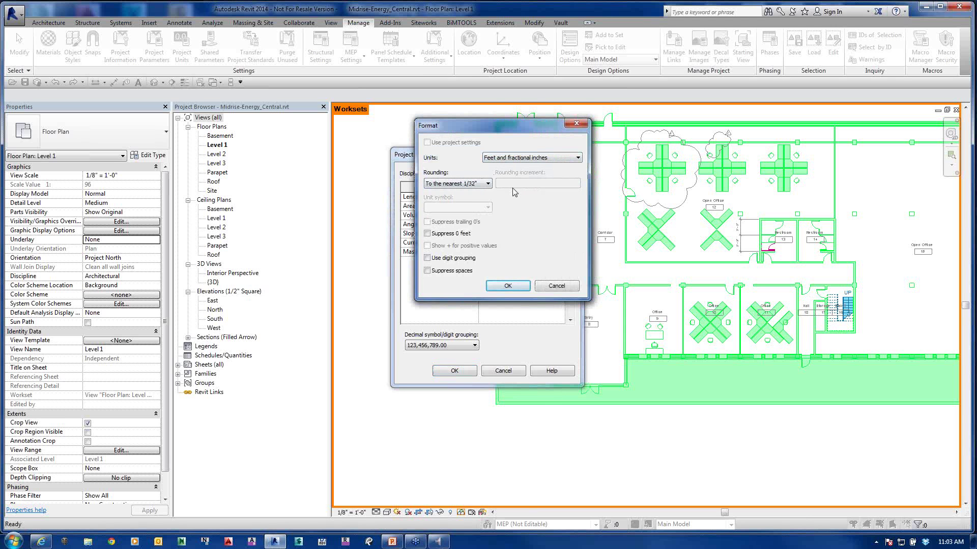
{"action": "left_click", "coordinate": [547, 285]}
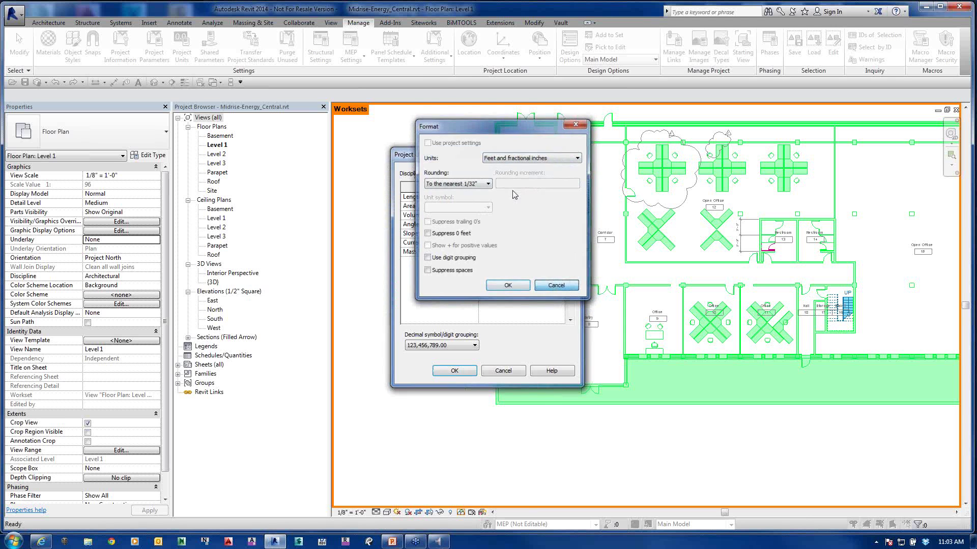
{"action": "left_click", "coordinate": [509, 370]}
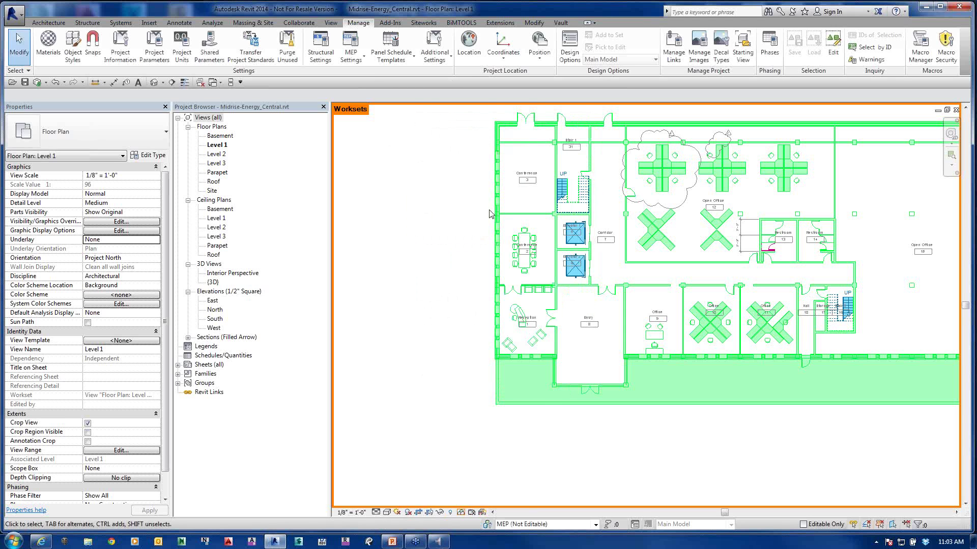
Step: Preview a new wall's temporary length and angle dimensions beside the building's upper-left corner without placing the wall
{"action": "left_click", "coordinate": [540, 124]}
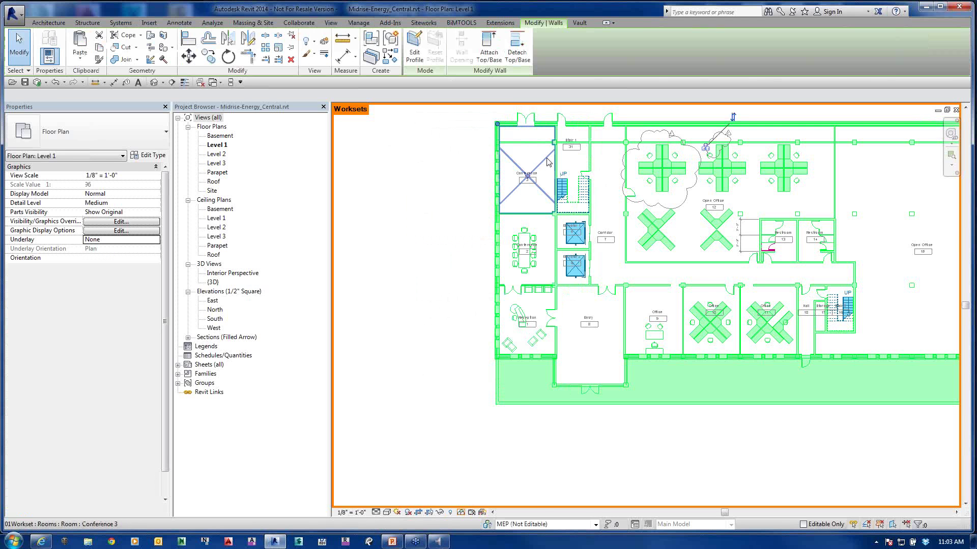
{"action": "middle_click_drag", "start_coordinate": [606, 155], "coordinate": [539, 236]}
{"action": "left_click", "coordinate": [41, 23]}
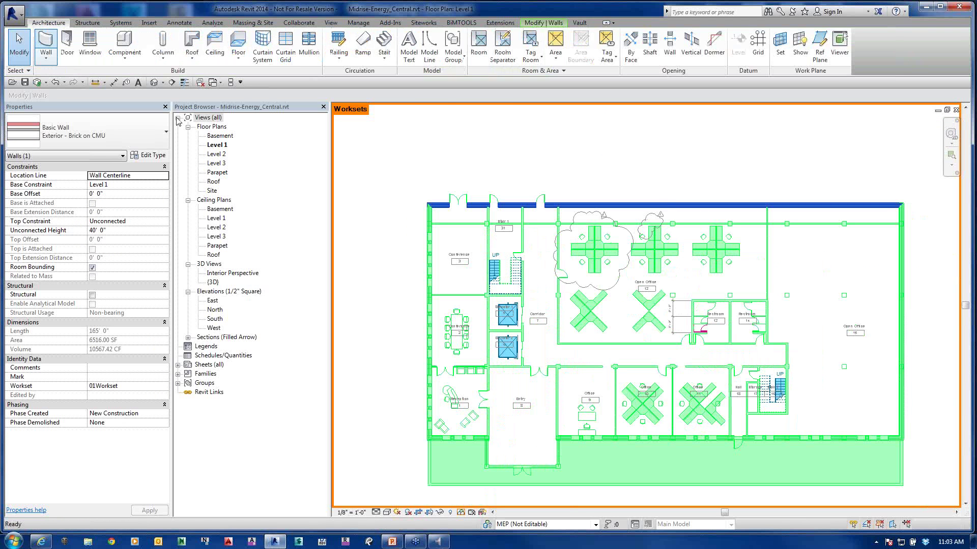
{"action": "key", "text": "w"}
{"action": "key", "text": "a"}
{"action": "left_click", "coordinate": [403, 209]}
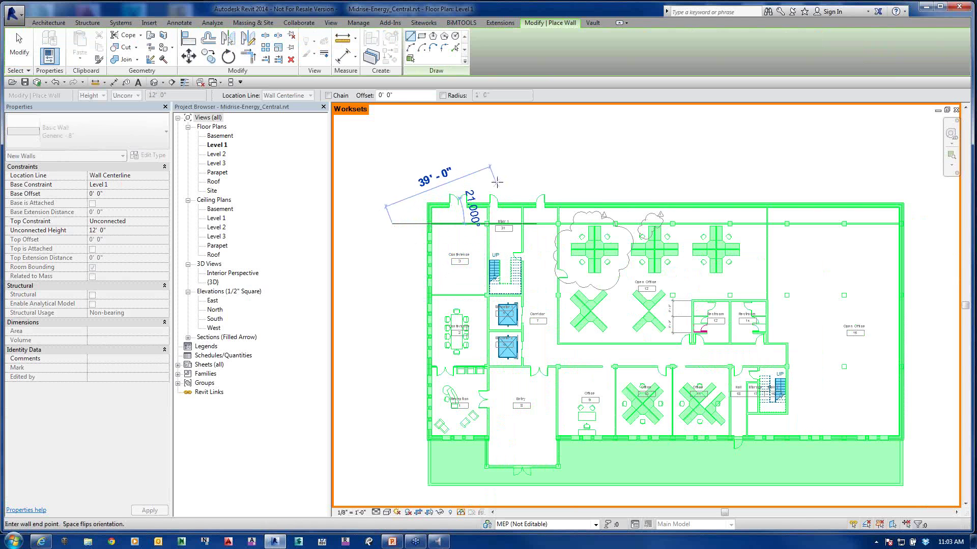
{"action": "key", "text": "Escape"}
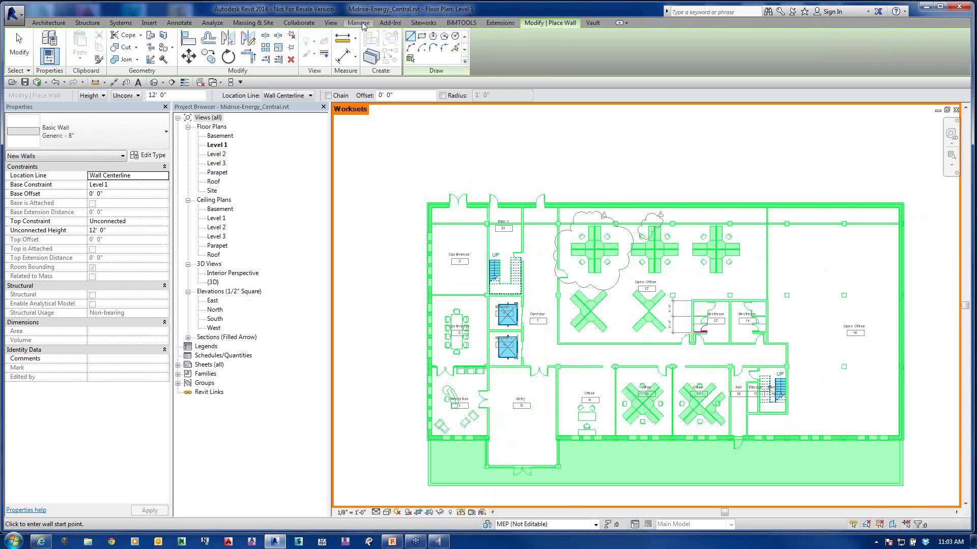
Step: Open the project's Temporary Dimensions settings
{"action": "left_click", "coordinate": [358, 23]}
{"action": "left_click", "coordinate": [422, 60]}
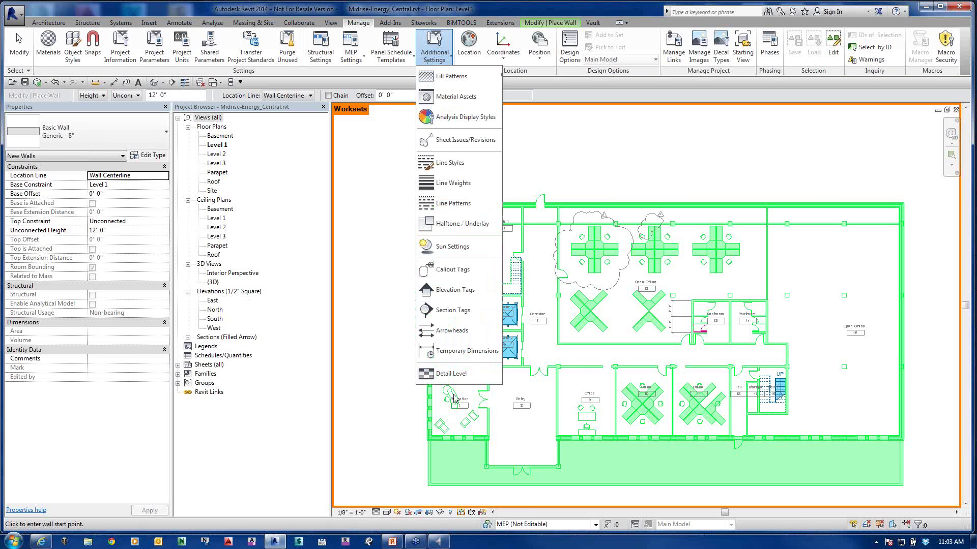
{"action": "left_click", "coordinate": [465, 351]}
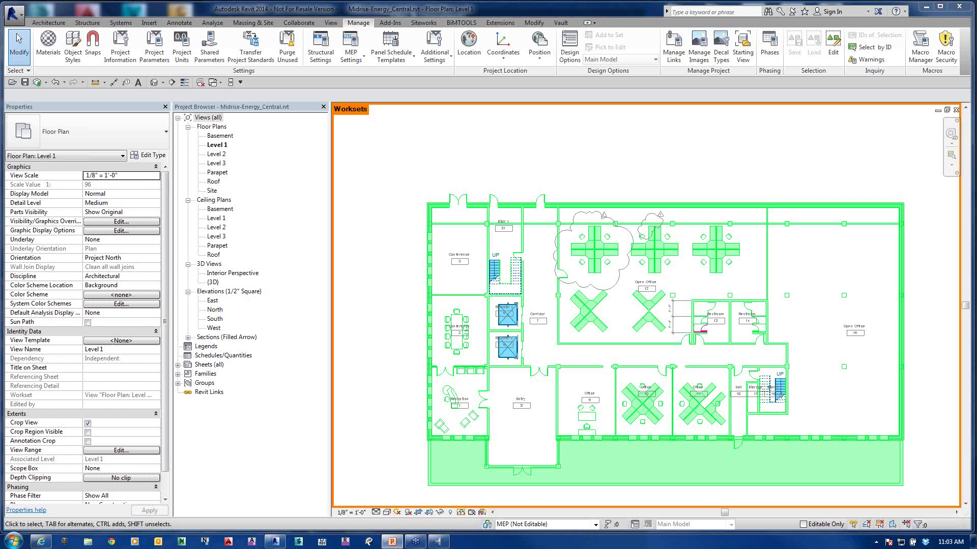
Step: Switch to e-Pointer, mark the selection toggles, status bar, Properties palette, options bar, ribbon and drawing area with ellipses, and clear the markings
{"action": "left_click", "coordinate": [935, 420]}
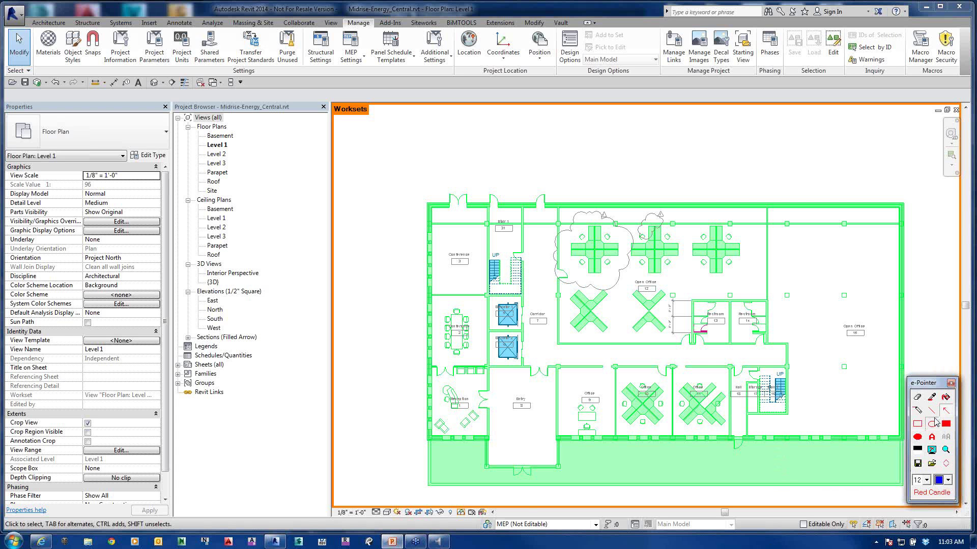
{"action": "left_click_drag", "start_coordinate": [783, 503], "coordinate": [947, 540]}
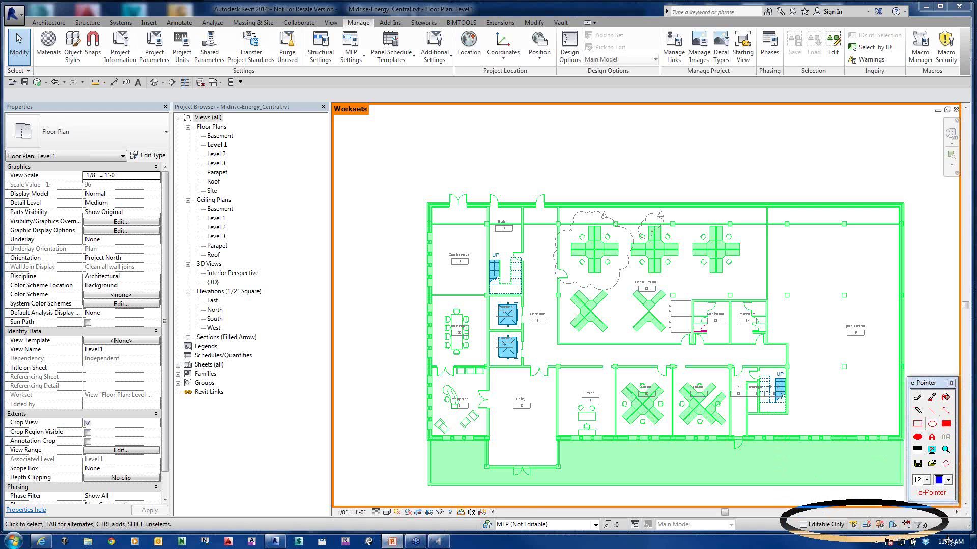
{"action": "left_click_drag", "start_coordinate": [5, 505], "coordinate": [203, 548]}
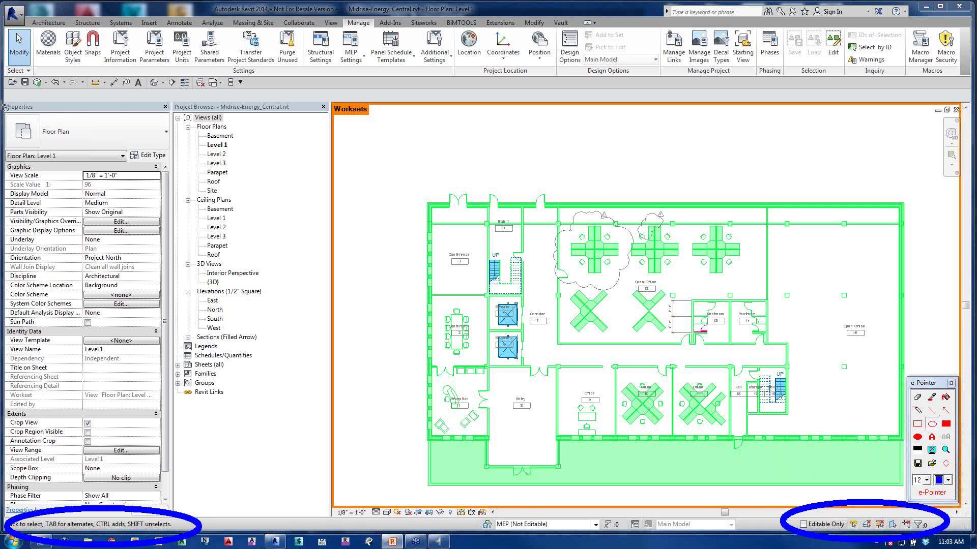
{"action": "mouse_move", "coordinate": [6, 94]}
{"action": "left_mouse_down"}
{"action": "mouse_move", "coordinate": [162, 299]}
{"action": "mouse_move", "coordinate": [186, 359]}
{"action": "left_mouse_up"}
{"action": "left_click_drag", "start_coordinate": [4, 75], "coordinate": [241, 98]}
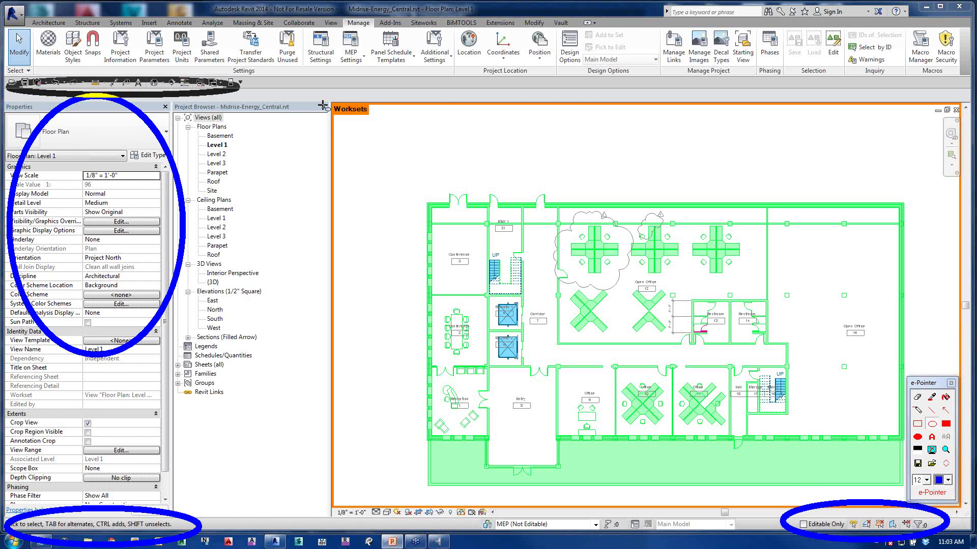
{"action": "left_click_drag", "start_coordinate": [323, 105], "coordinate": [616, 120]}
{"action": "mouse_move", "coordinate": [20, 7]}
{"action": "left_mouse_down"}
{"action": "mouse_move", "coordinate": [496, 74]}
{"action": "mouse_move", "coordinate": [818, 74]}
{"action": "left_mouse_up"}
{"action": "left_click_drag", "start_coordinate": [616, 253], "coordinate": [700, 301]}
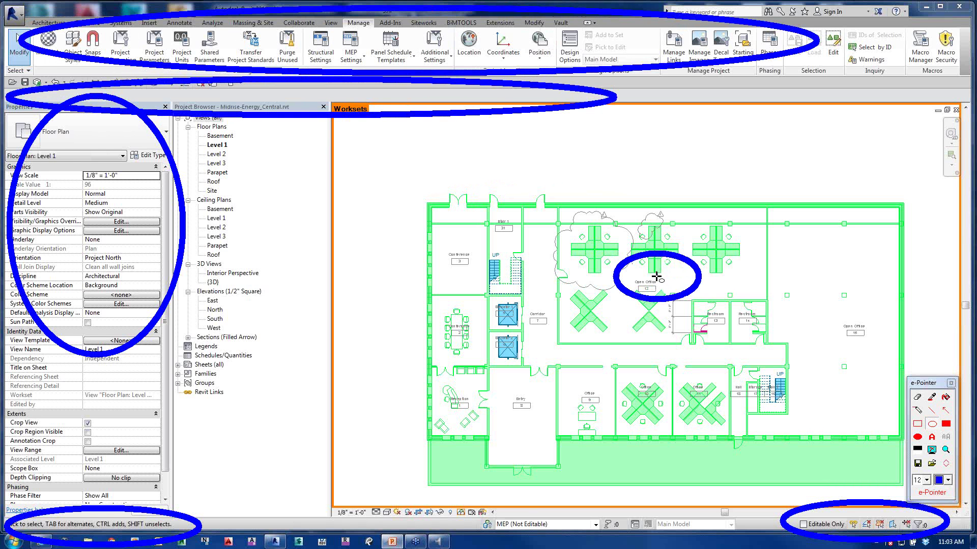
{"action": "key", "text": "Escape"}
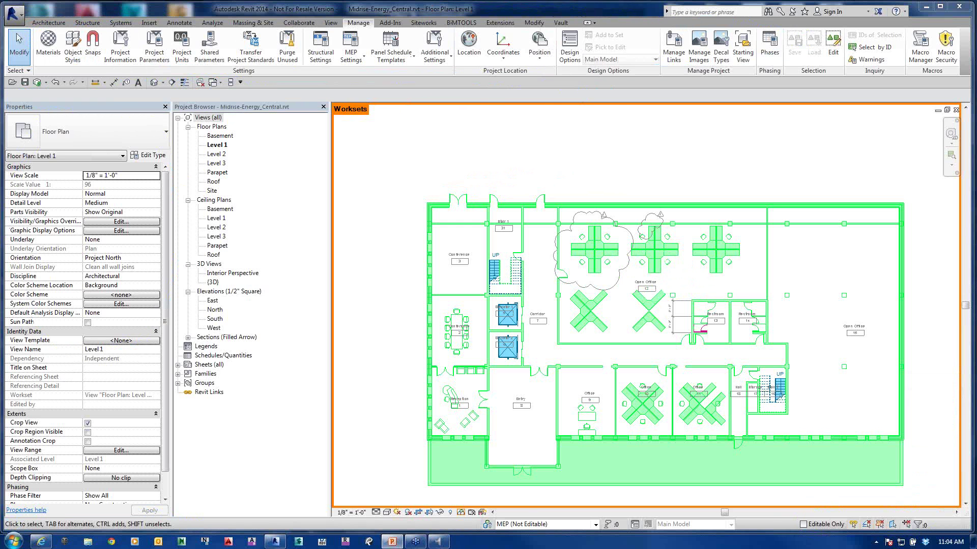